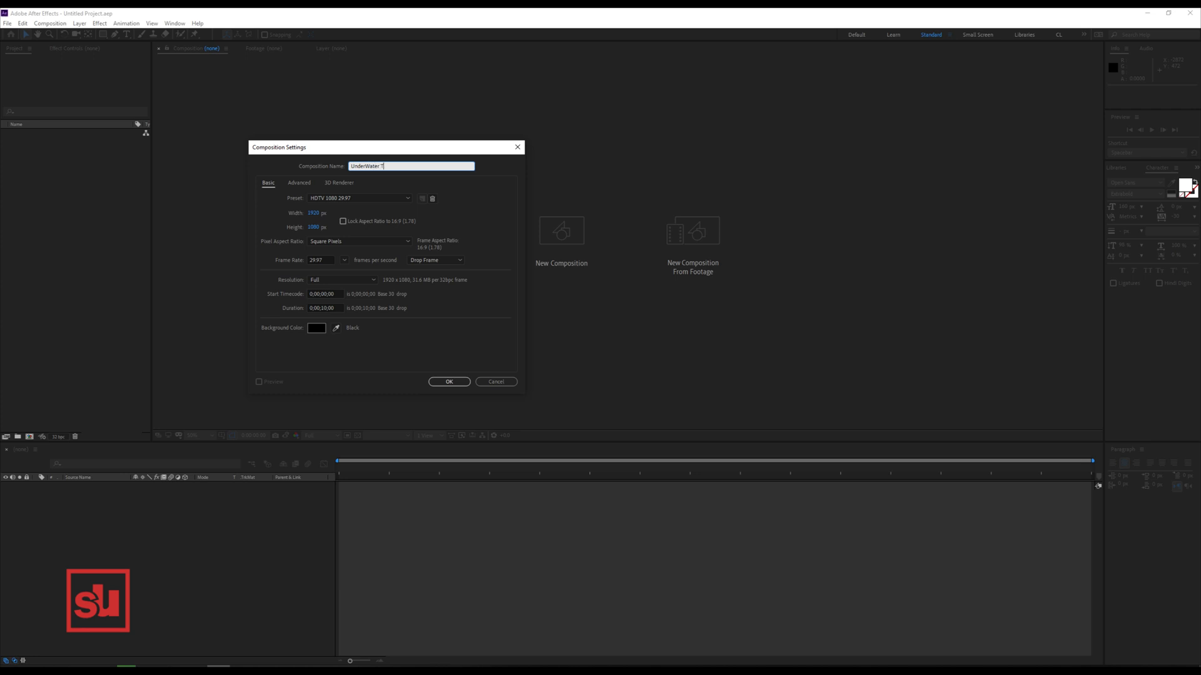
Name the new composition UnderWater Title 1080p and create it with the current HDTV 1080 29.97 settings.
type("Title 1080p")
key("Return")
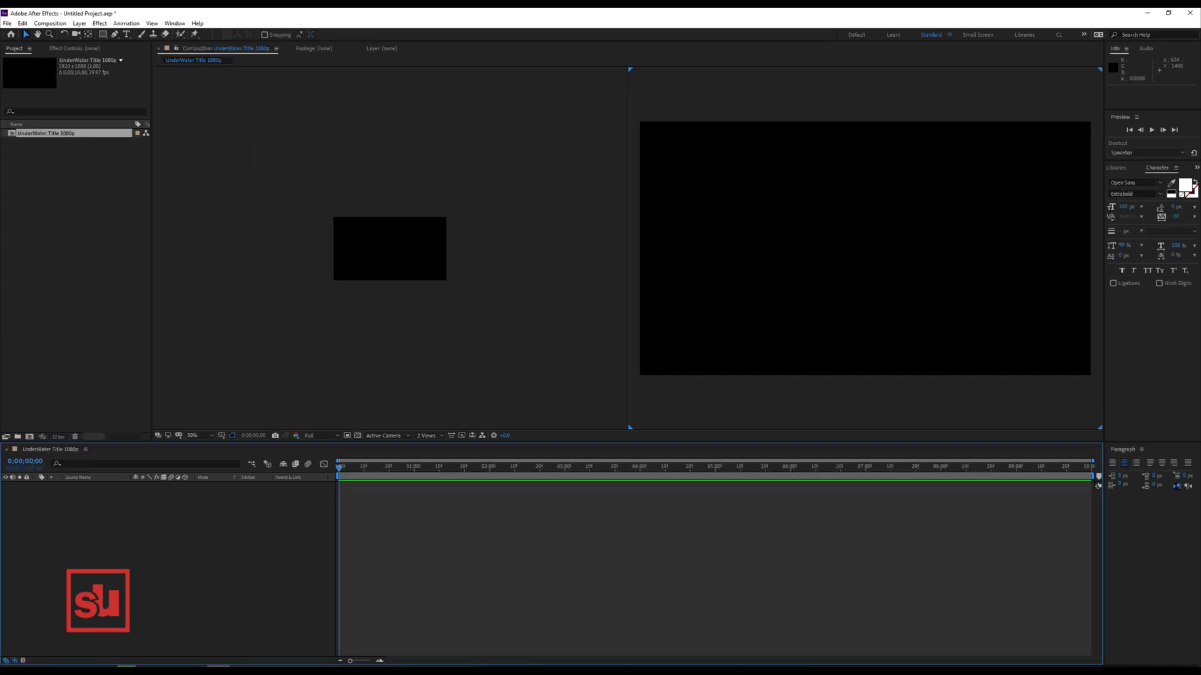
Add a black solid layer named Background that matches the composition size.
right_click(55, 503)
mouse_move(94, 509)
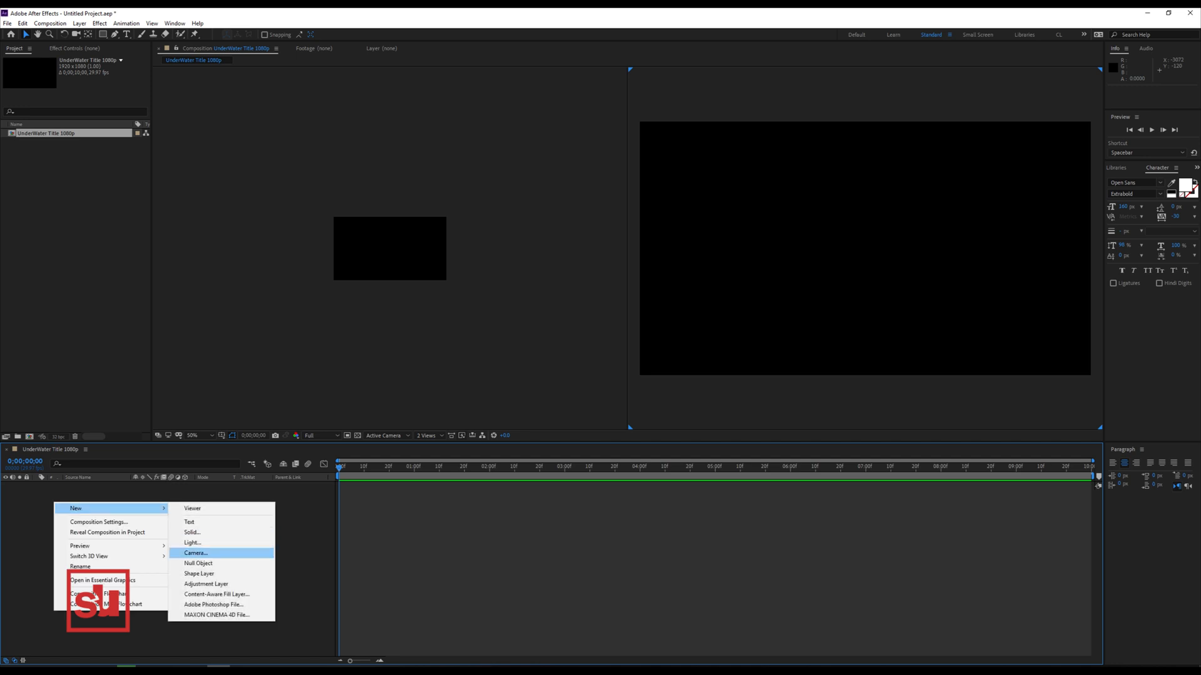
left_click(191, 532)
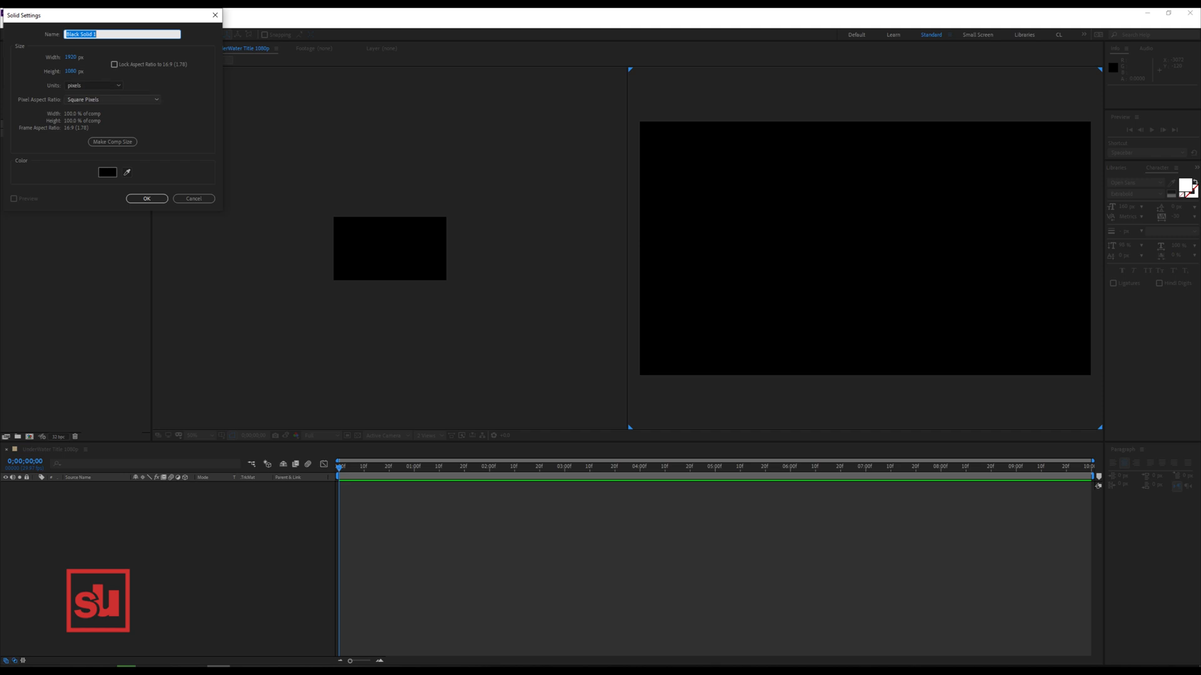
left_click(113, 142)
type("Background")
key("Return")
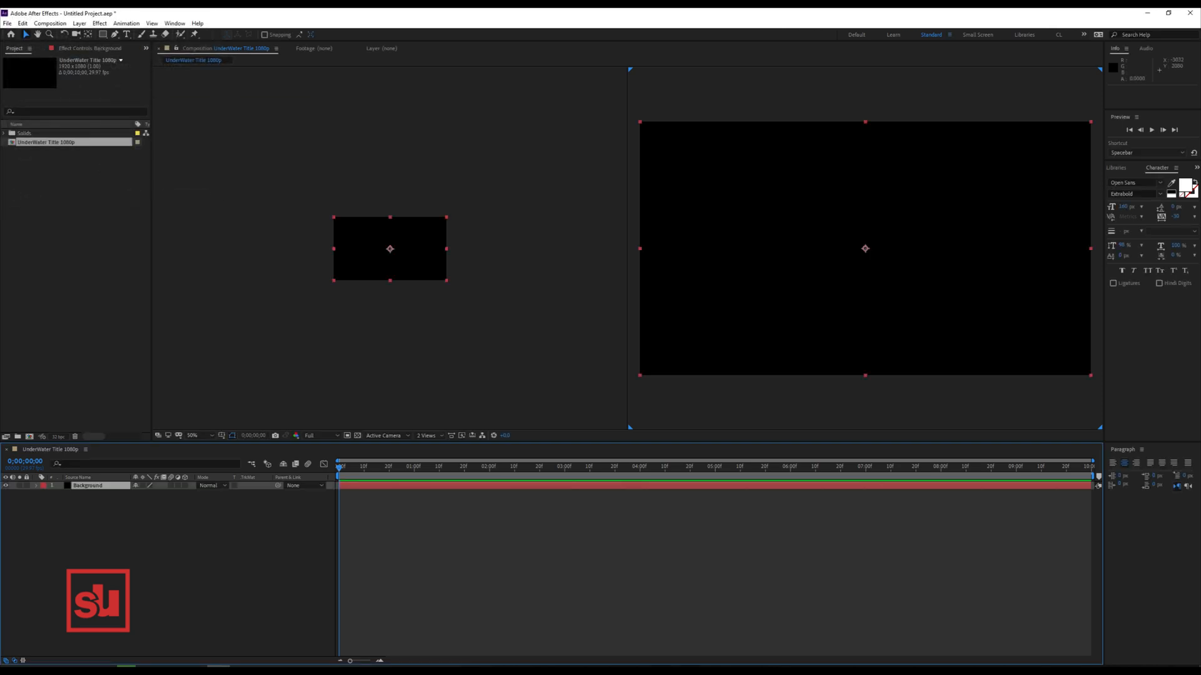
Apply the Gradient Ramp effect to the Background layer.
left_click(90, 49)
right_click(58, 123)
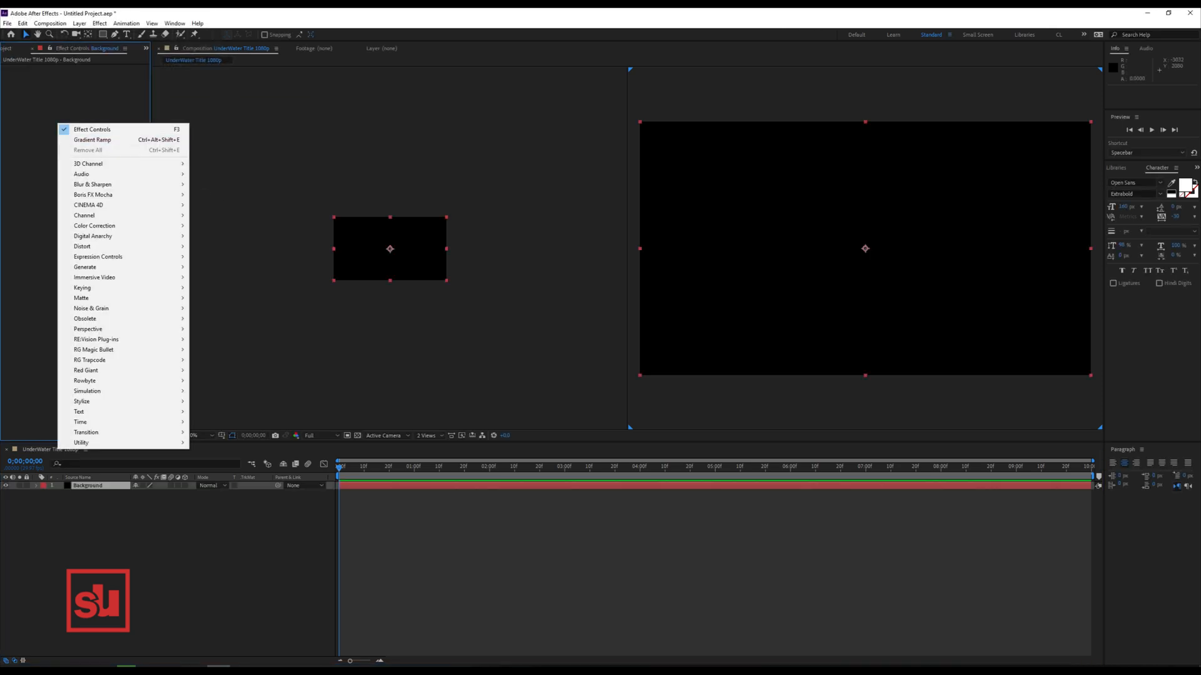
mouse_move(94, 247)
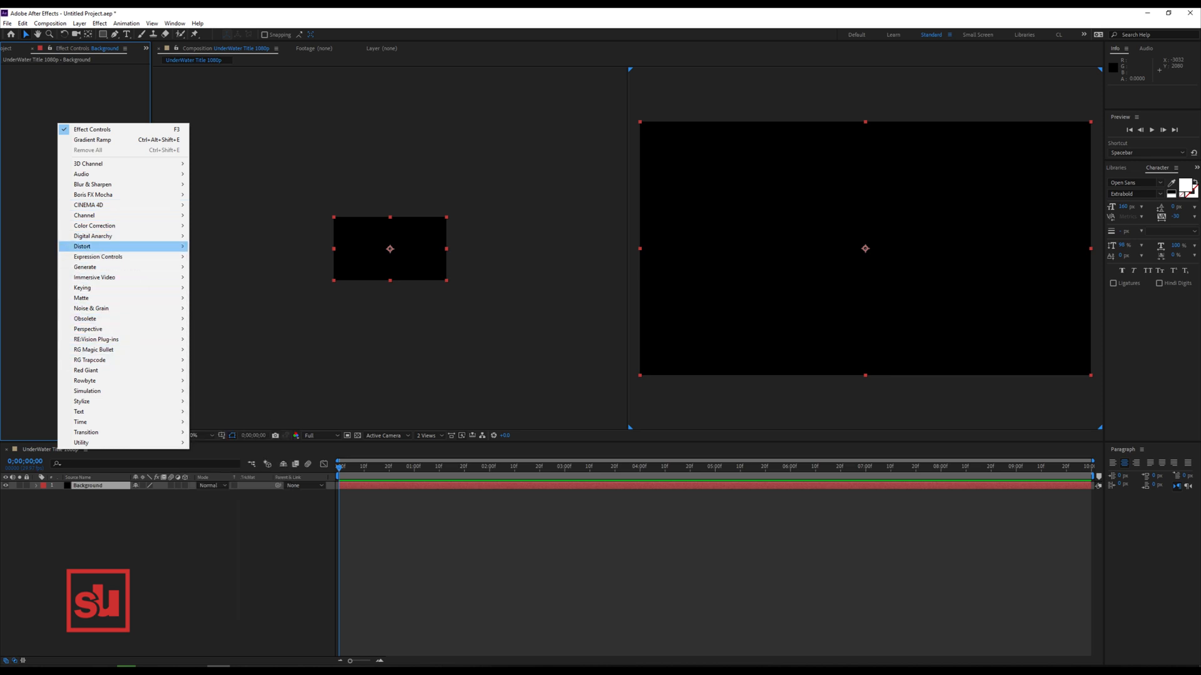
mouse_move(94, 267)
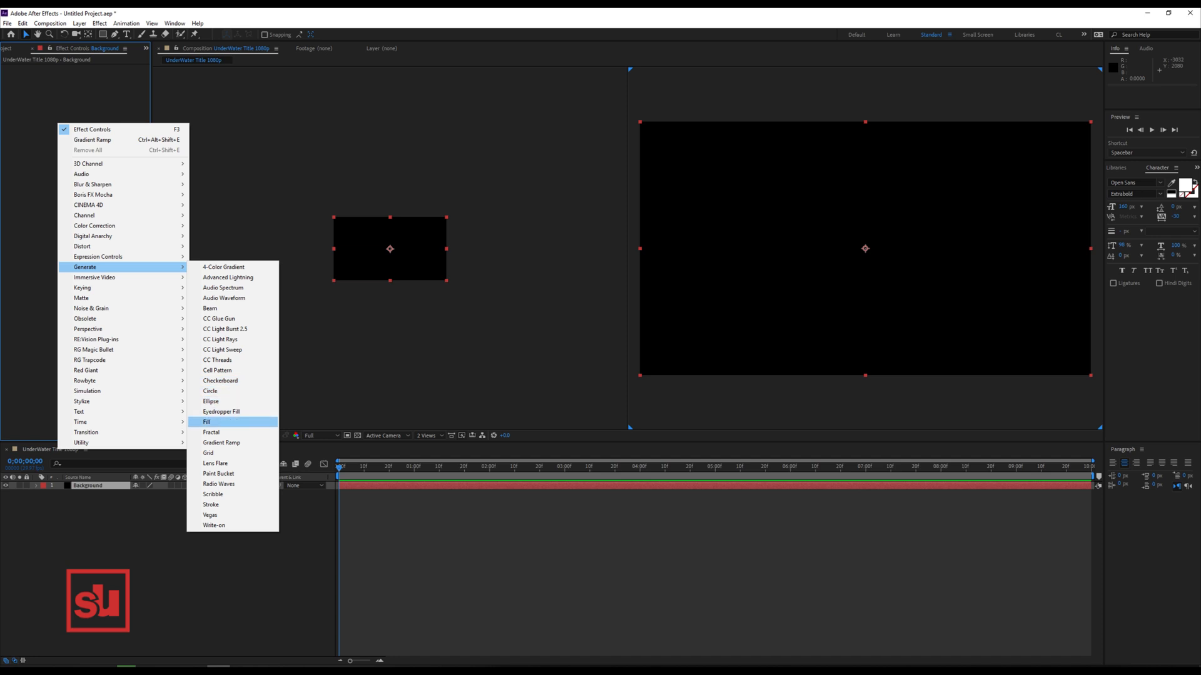
left_click(221, 442)
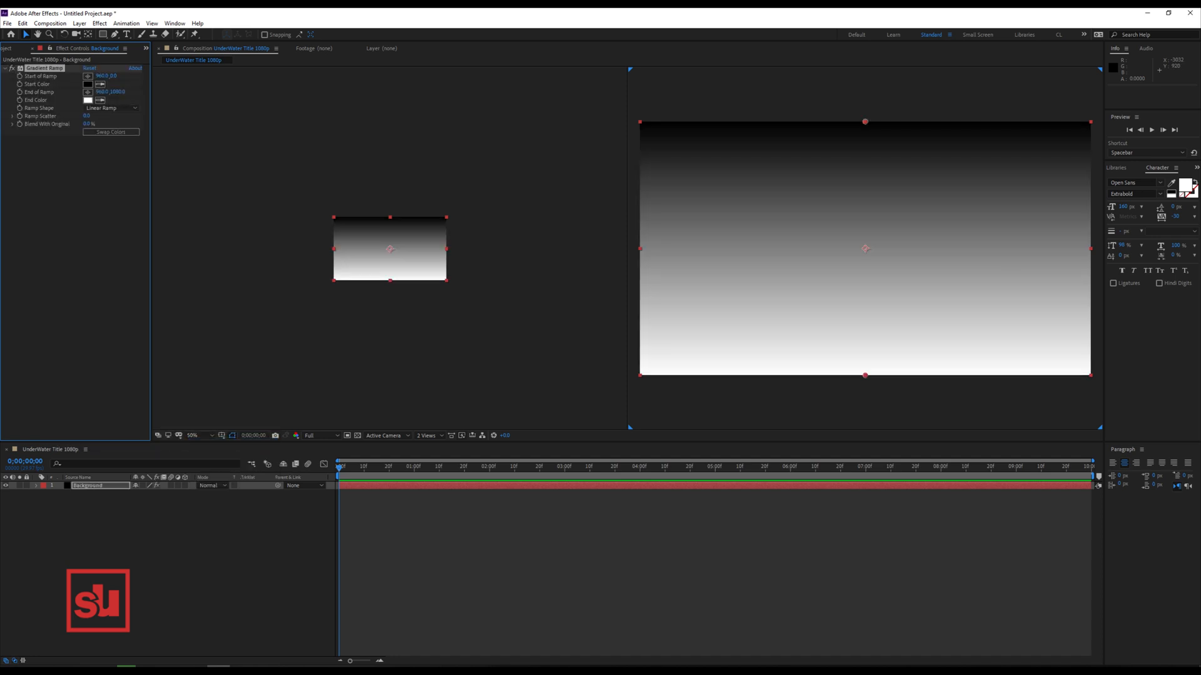
Swap the gradient's start and end colors and set its ramp shape to Radial Ramp.
left_click(111, 132)
left_click(112, 108)
left_click(115, 128)
Set the gradient's start color to a dark blue-grey with hue 206°, saturation 14% and brightness 27%.
left_click(87, 84)
left_click_drag(26, 124, 20, 121)
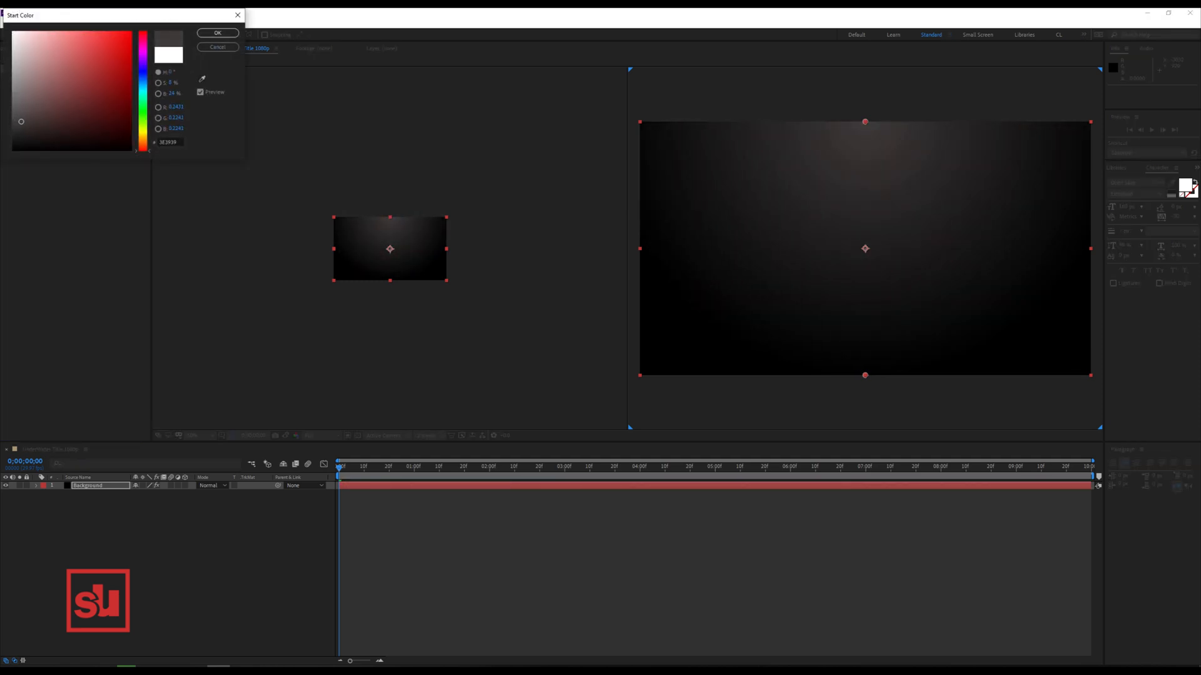
left_click(143, 82)
left_click_drag(20, 121, 28, 118)
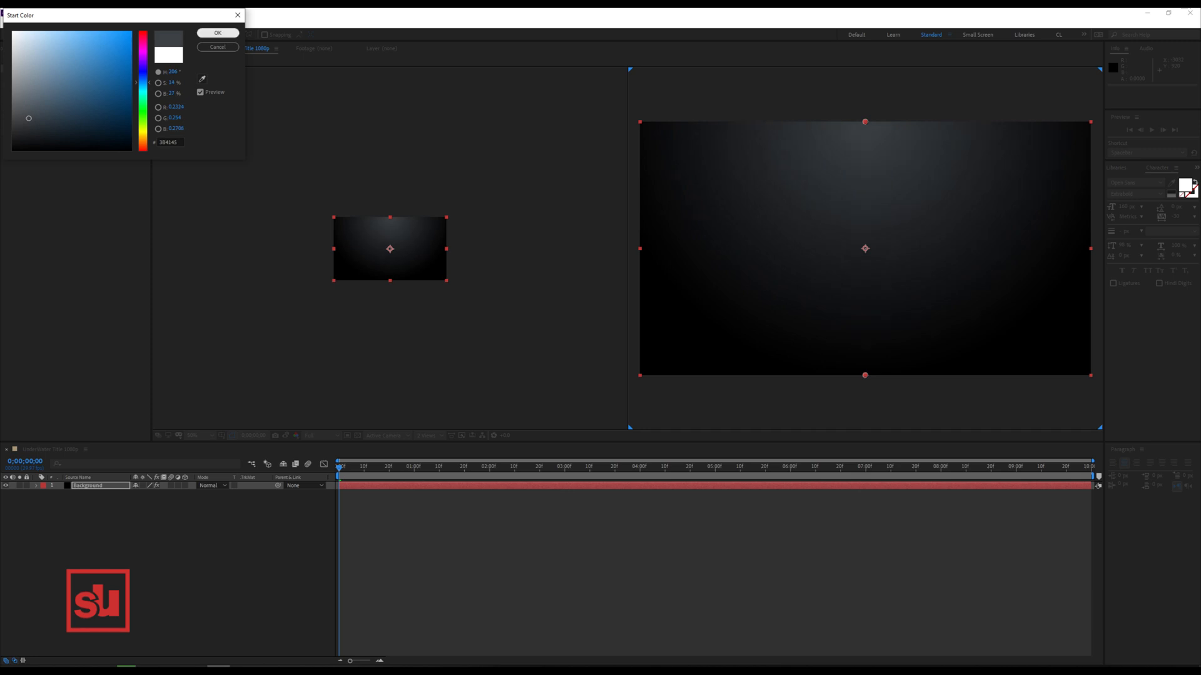
left_click(218, 33)
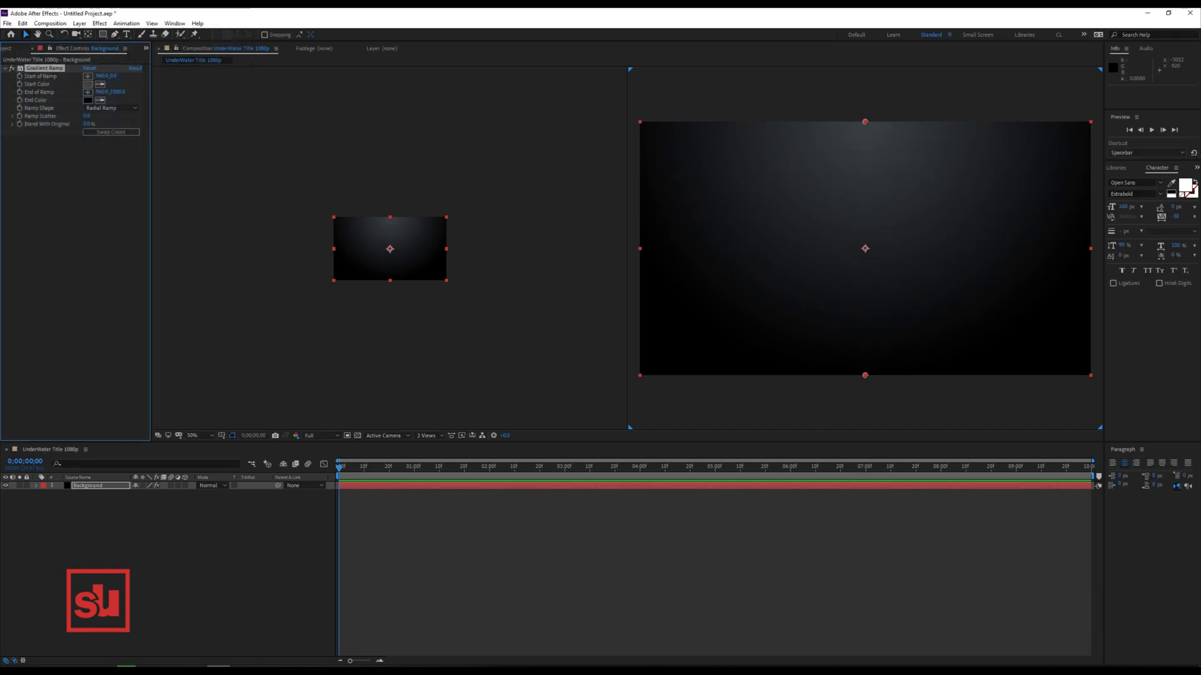
Create three nested folders in the project and name the innermost one Render Comps.
left_click(6, 48)
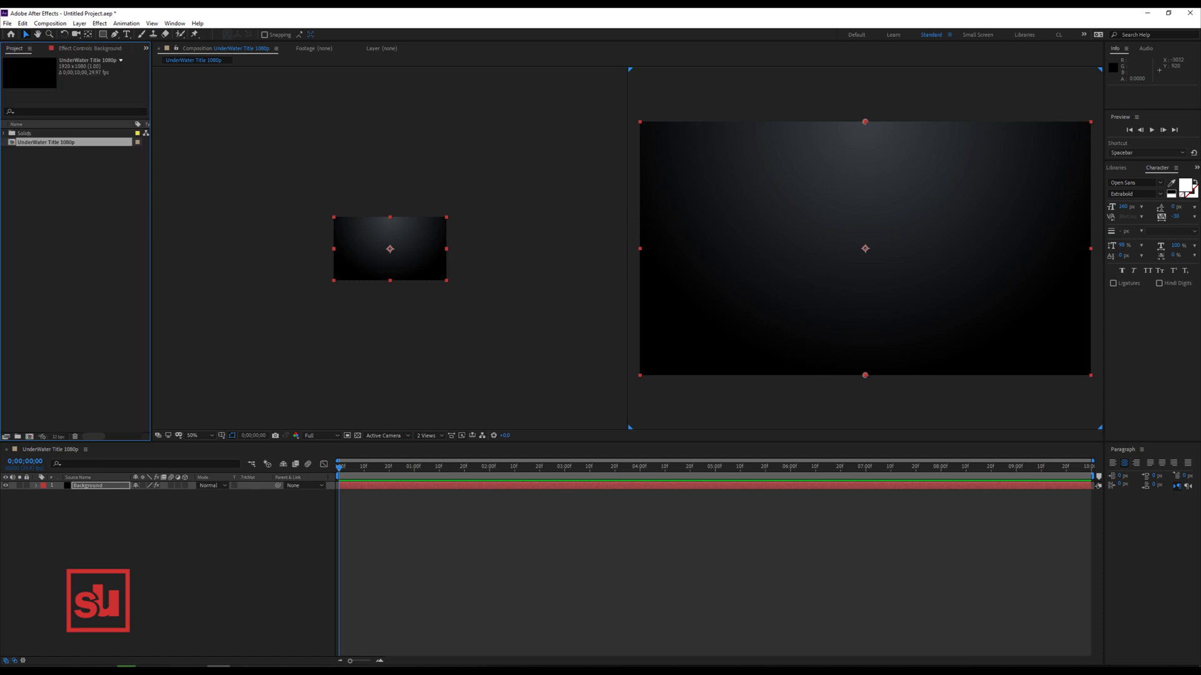
left_click(74, 263)
left_click(18, 437)
left_click(17, 436)
left_click(17, 436)
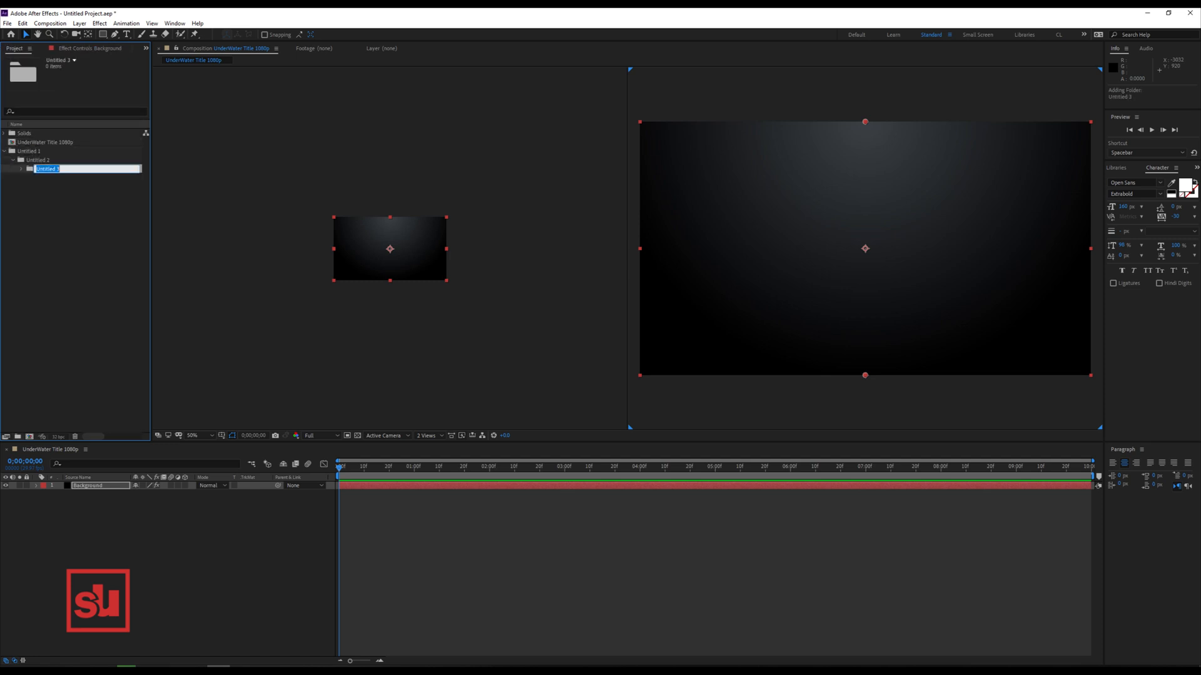
type("Render Comps")
key("Return")
Rename the middle nested folder as Dont Touch.
left_click(39, 160)
key("Return")
type("Dont")
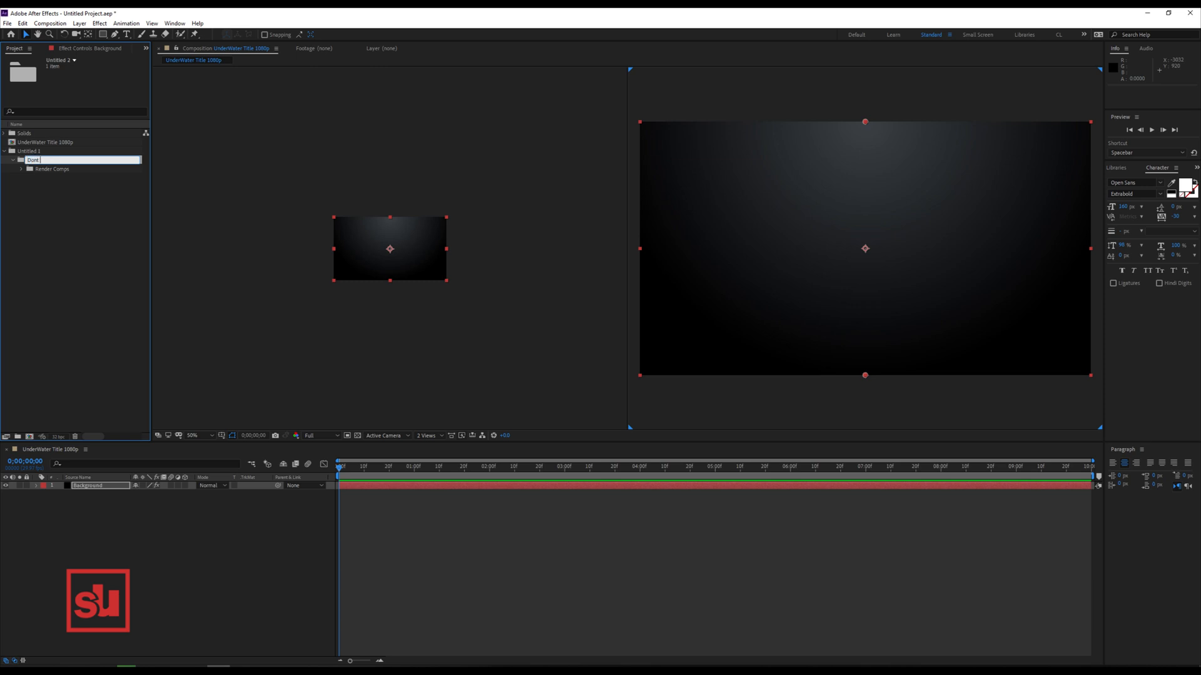
type(" Touch")
key("Return")
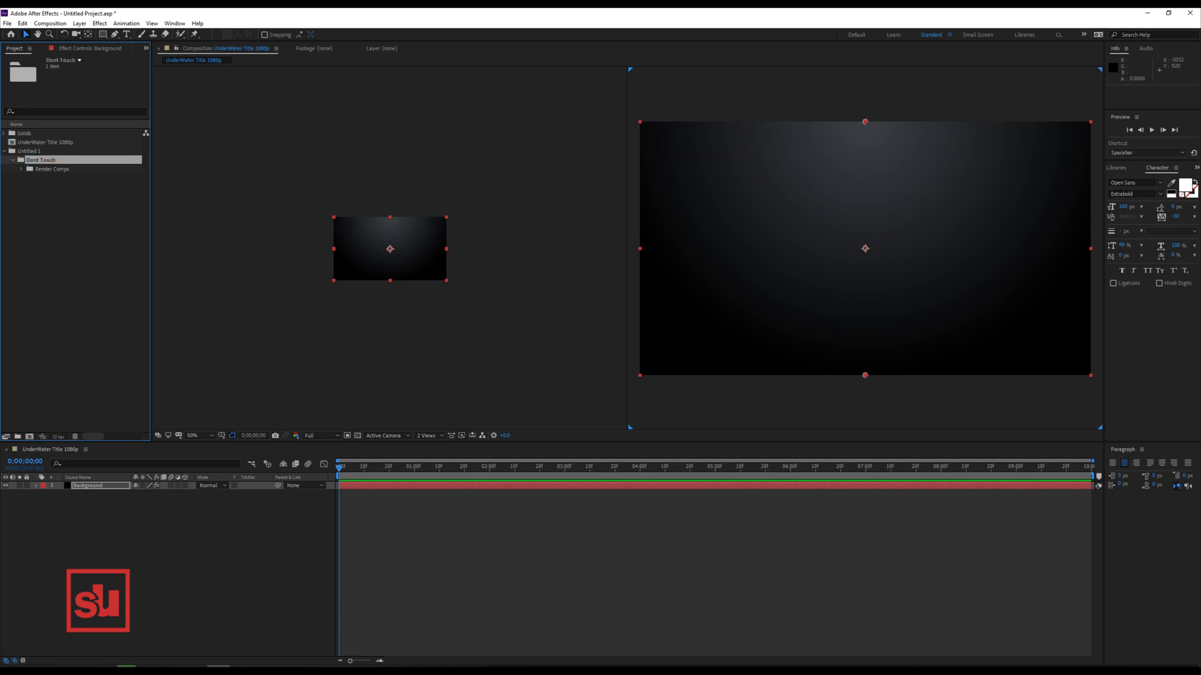
Rename the outermost new folder as Change Files Here.
left_click(30, 151)
key("Return")
type("Change Files He")
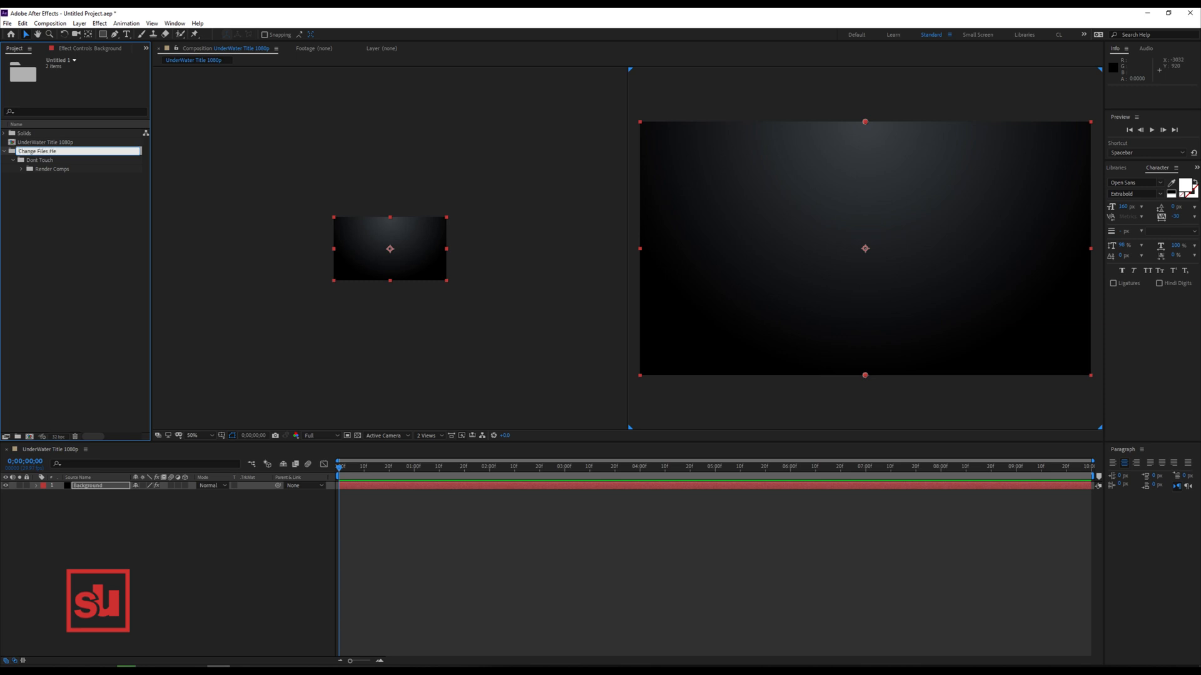
type("re")
key("Return")
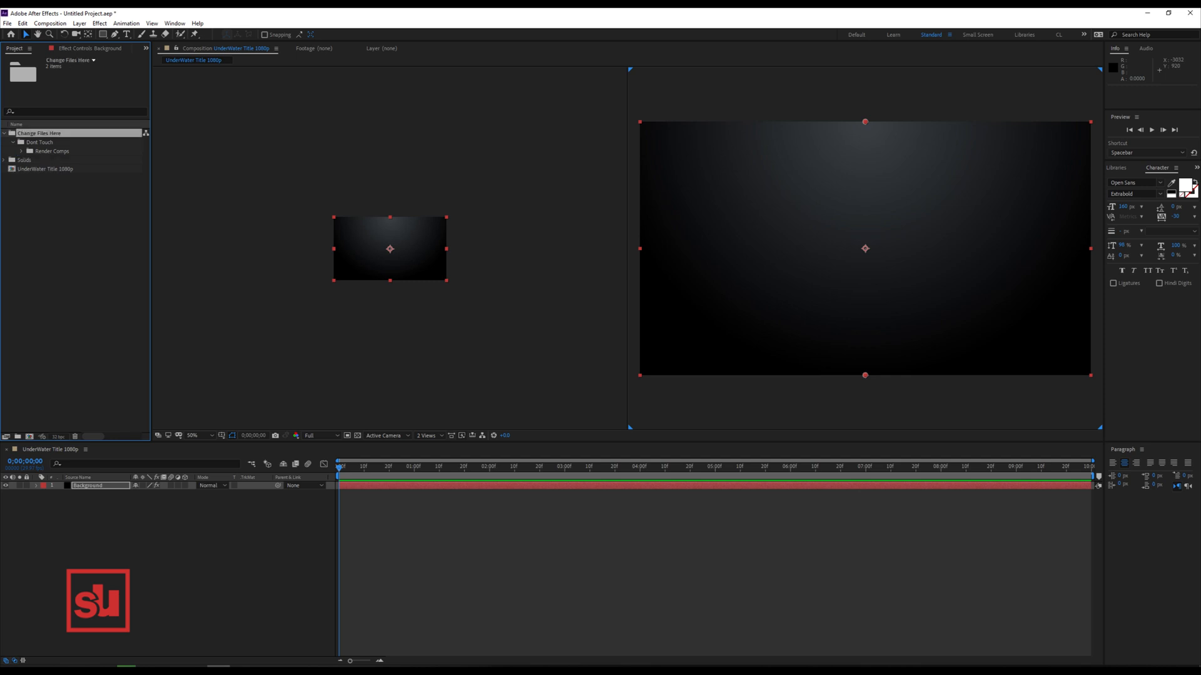
Un-nest the three folders, placing Solids in Dont Touch and the UnderWater Title 1080p composition in Render Comps.
left_click_drag(52, 151, 25, 237)
mouse_move(25, 160)
left_mouse_down()
mouse_move(31, 143)
mouse_move(37, 161)
left_mouse_up()
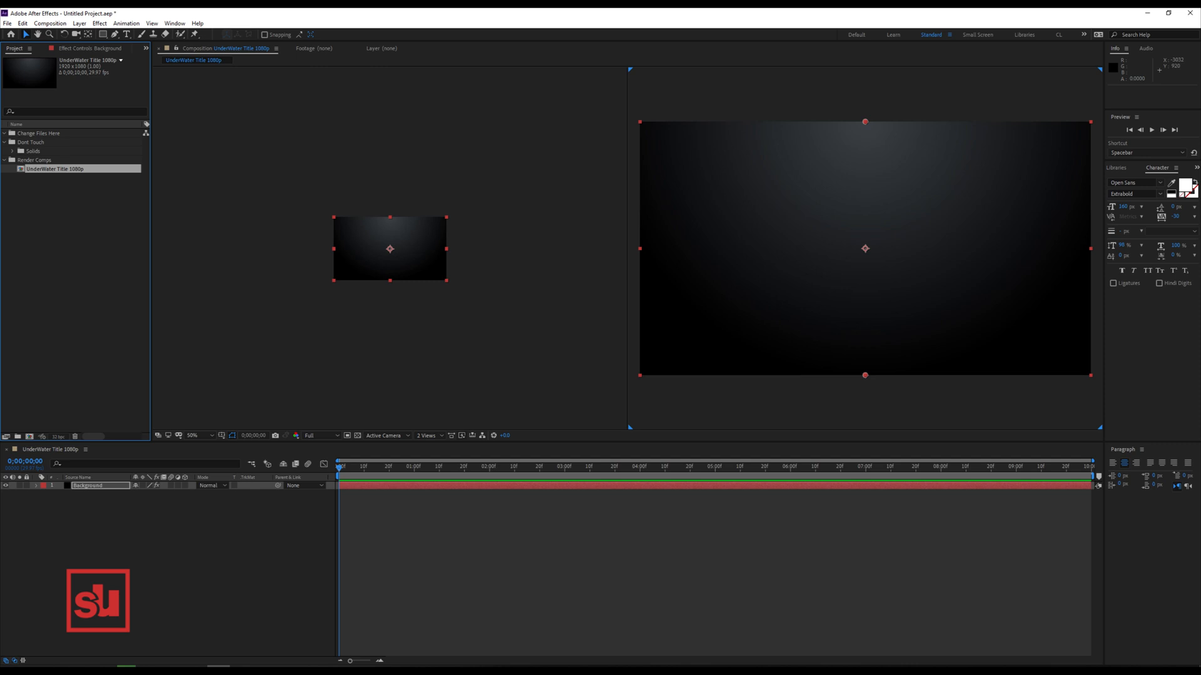
Import the concrete, dirt 1 and ocean bottom images into the project.
left_click(77, 269)
right_click(60, 230)
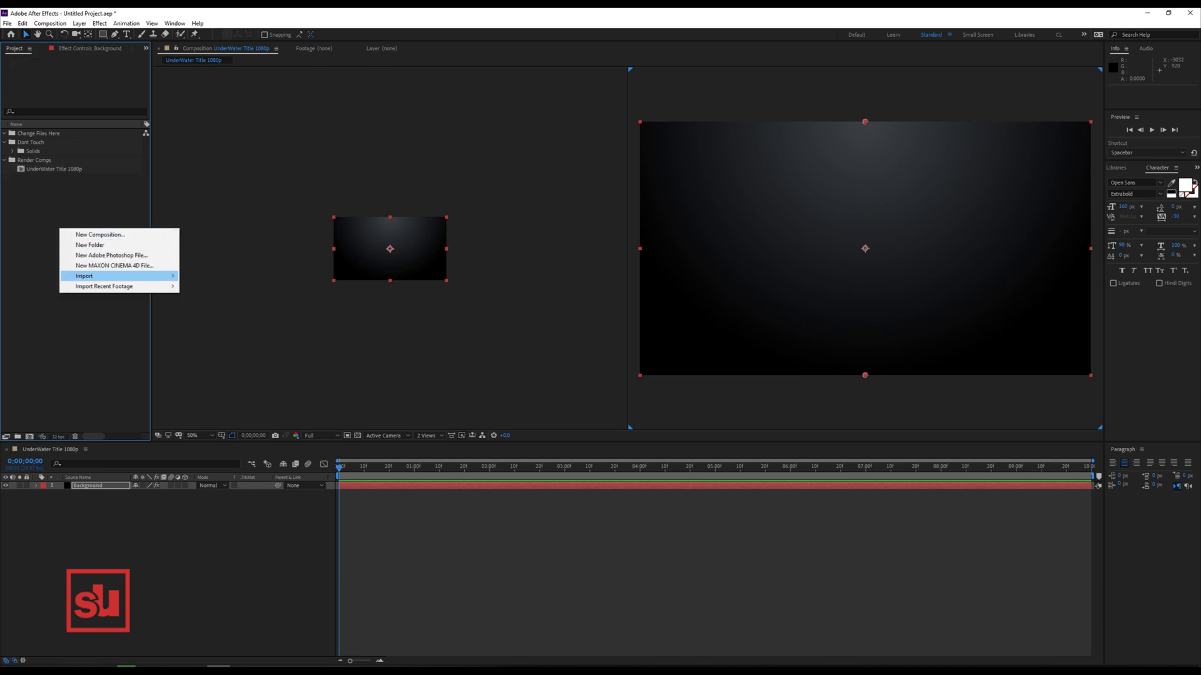
mouse_move(112, 276)
left_click(198, 276)
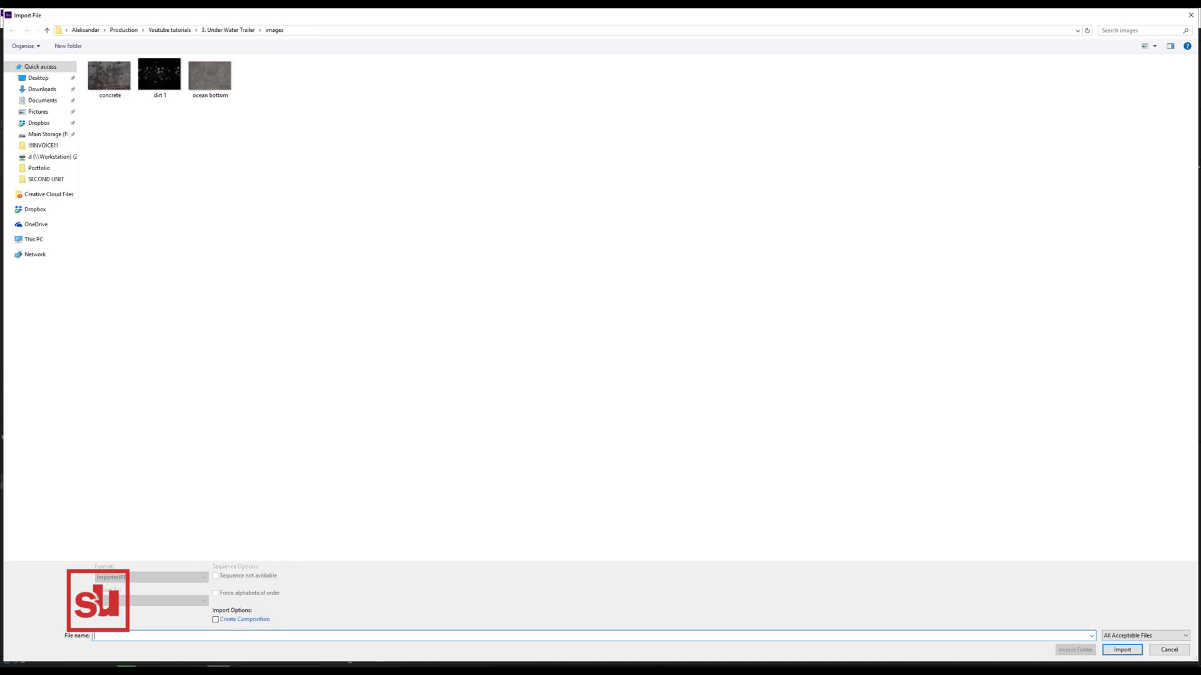
left_click_drag(98, 142, 237, 70)
left_click(1121, 650)
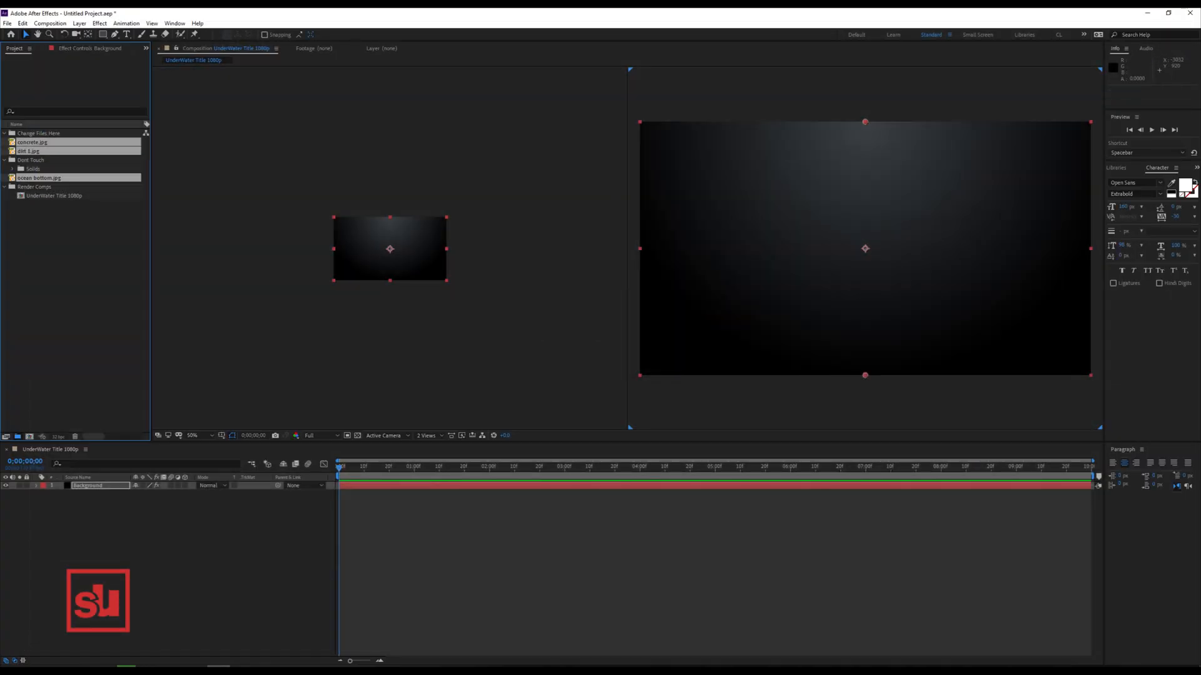
Create an images folder inside Dont Touch and collect the three imported images in it.
left_click(18, 437)
key("BackSpace")
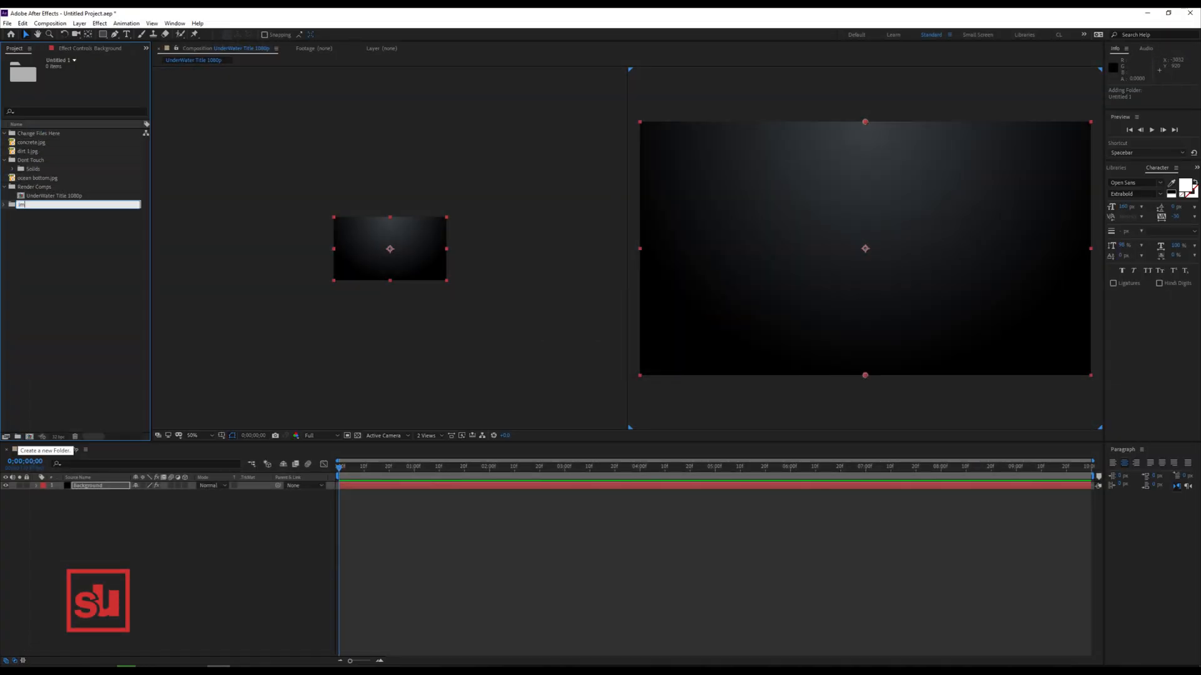
type("images")
key("Return")
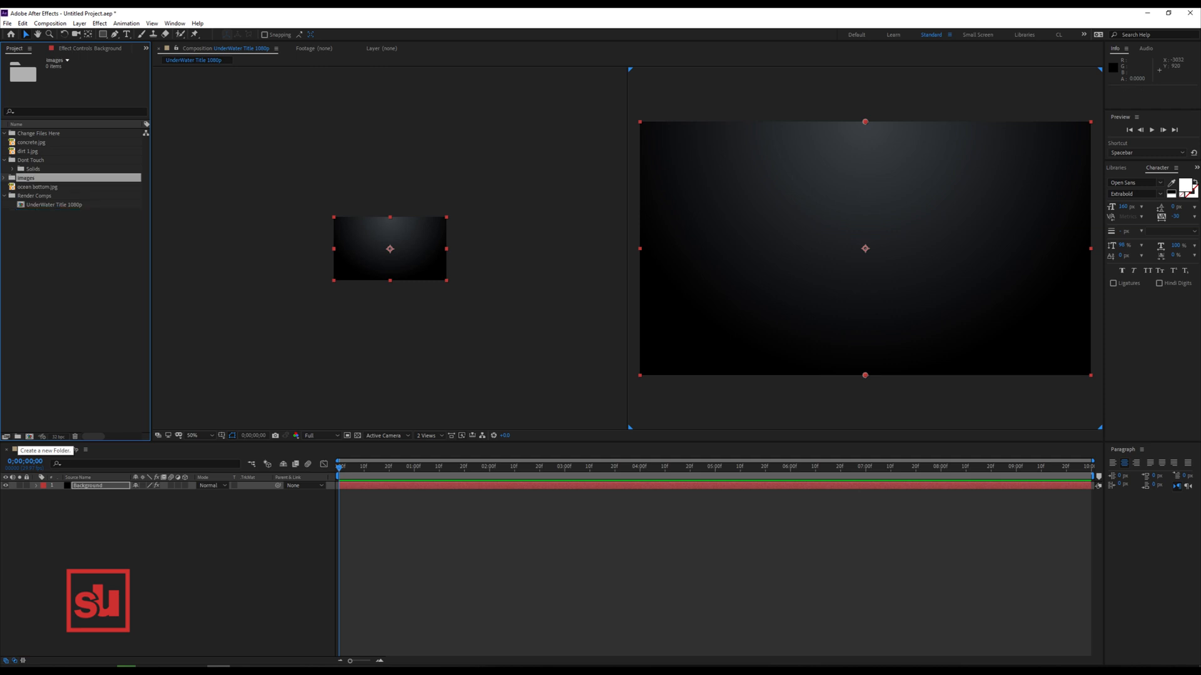
left_click(28, 151)
left_click(32, 143, "ctrl")
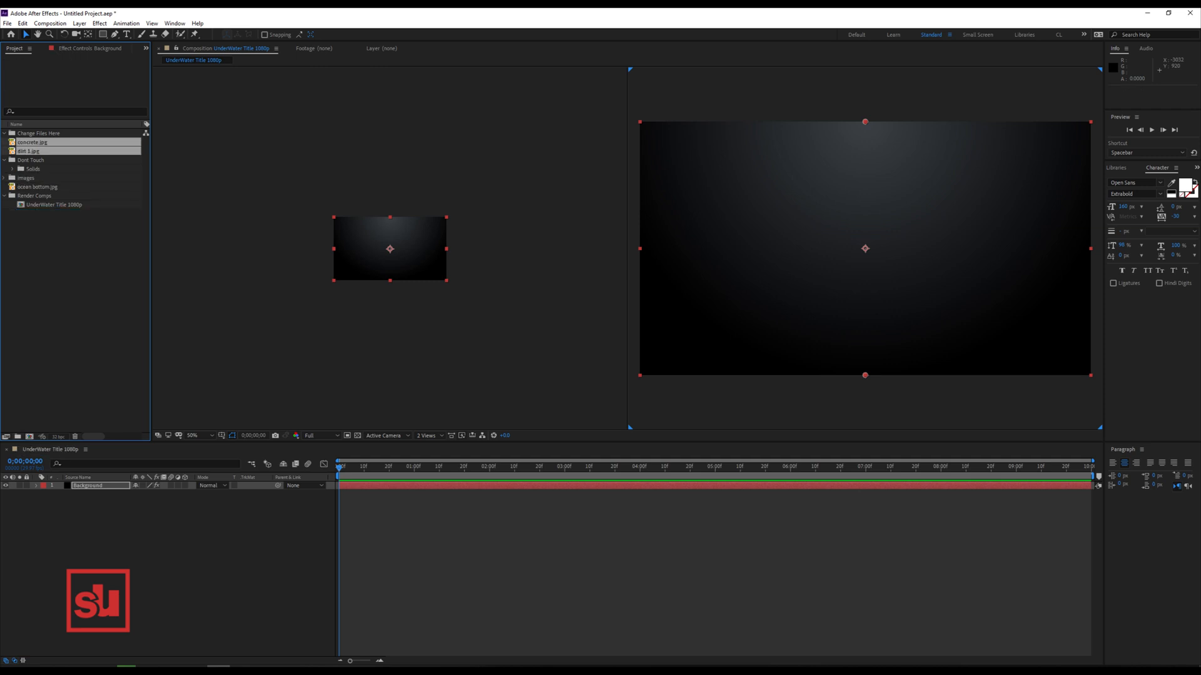
left_click(38, 187, "ctrl")
Make a new composition from ocean bottom.jpg and rename it Ocean Bottom.
left_click_drag(37, 187, 30, 437)
left_click(12, 151)
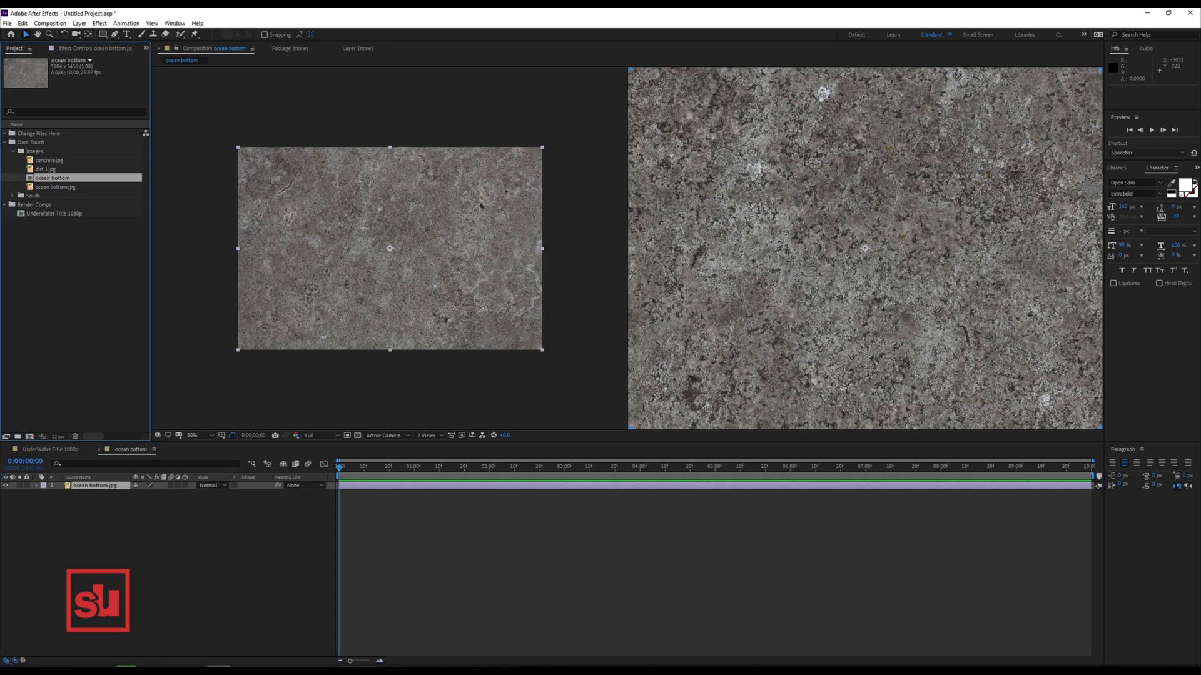
key("Return")
type("Ocean")
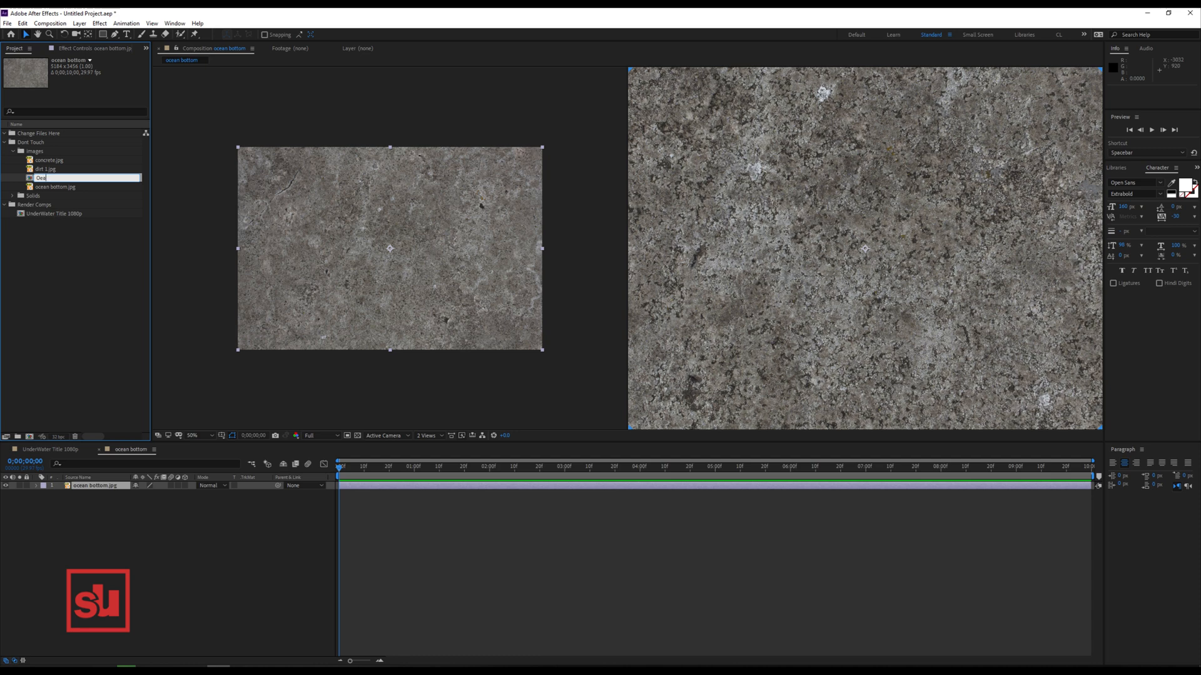
type("an Bottom")
key("Return")
Move the Ocean Bottom composition out of the images folder into Dont Touch and create a folder named Comps.
left_click_drag(53, 179, 37, 142)
left_click(37, 142)
left_click(61, 269)
left_click(17, 437)
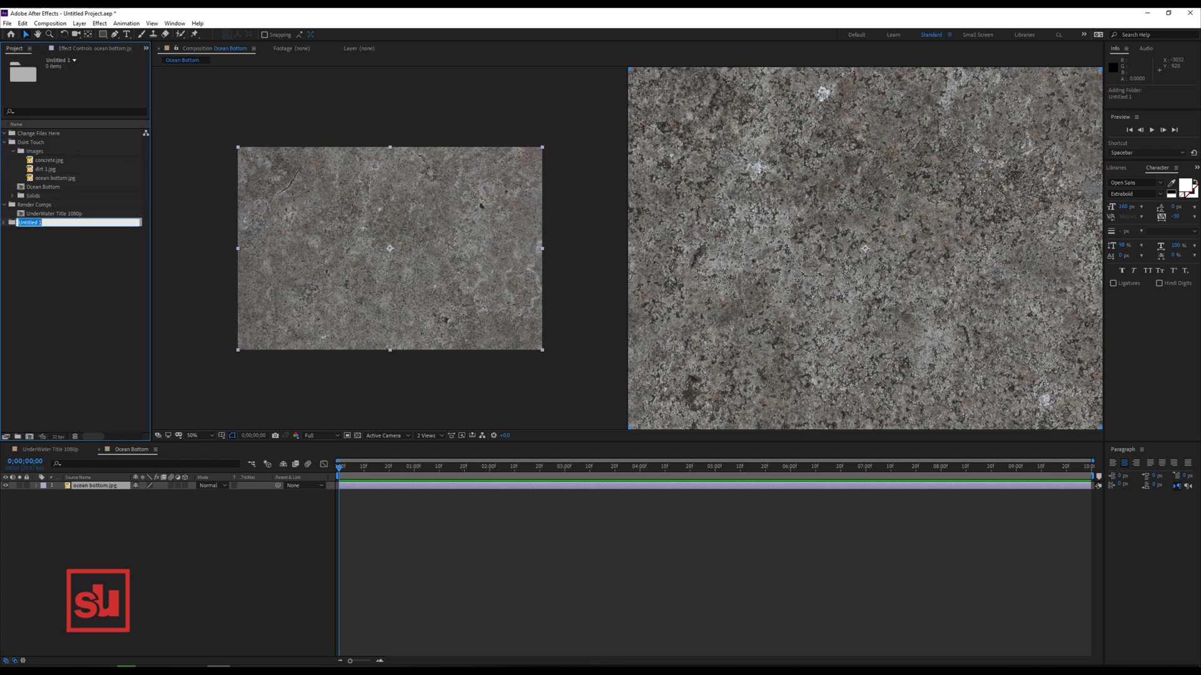
type("Comps")
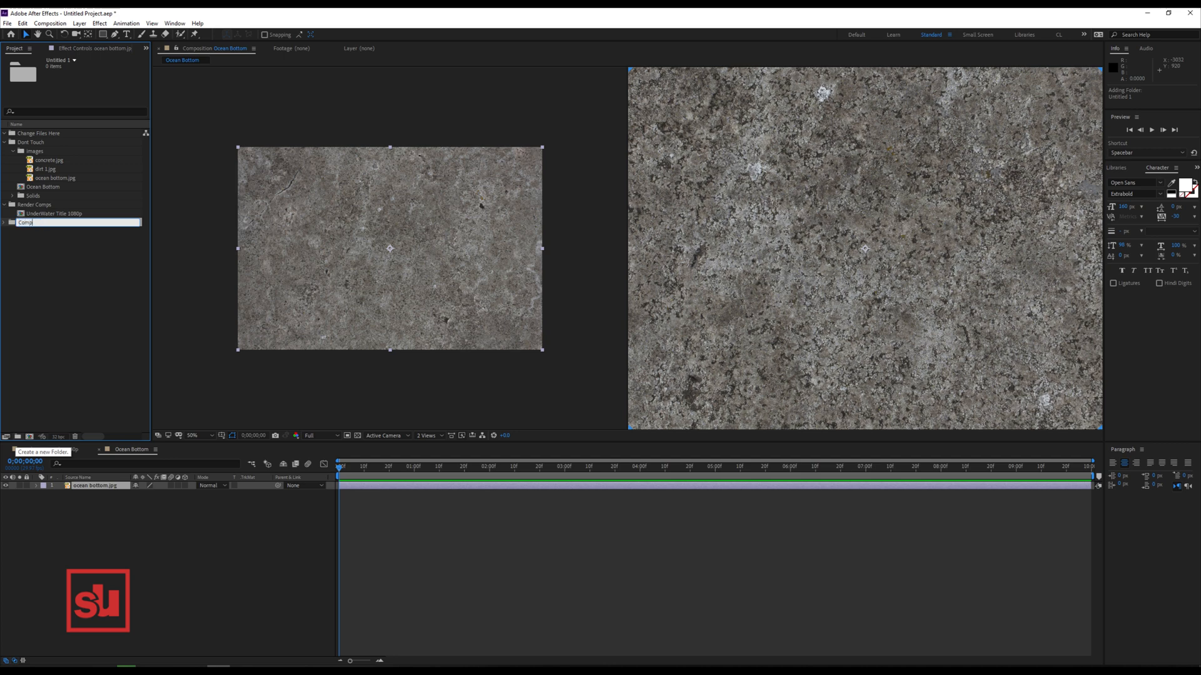
key("Return")
Nest the Comps folder in Dont Touch and move the Ocean Bottom composition into it.
mouse_move(27, 142)
left_mouse_down()
mouse_move(37, 161)
mouse_move(36, 151)
left_mouse_up()
left_click(12, 160)
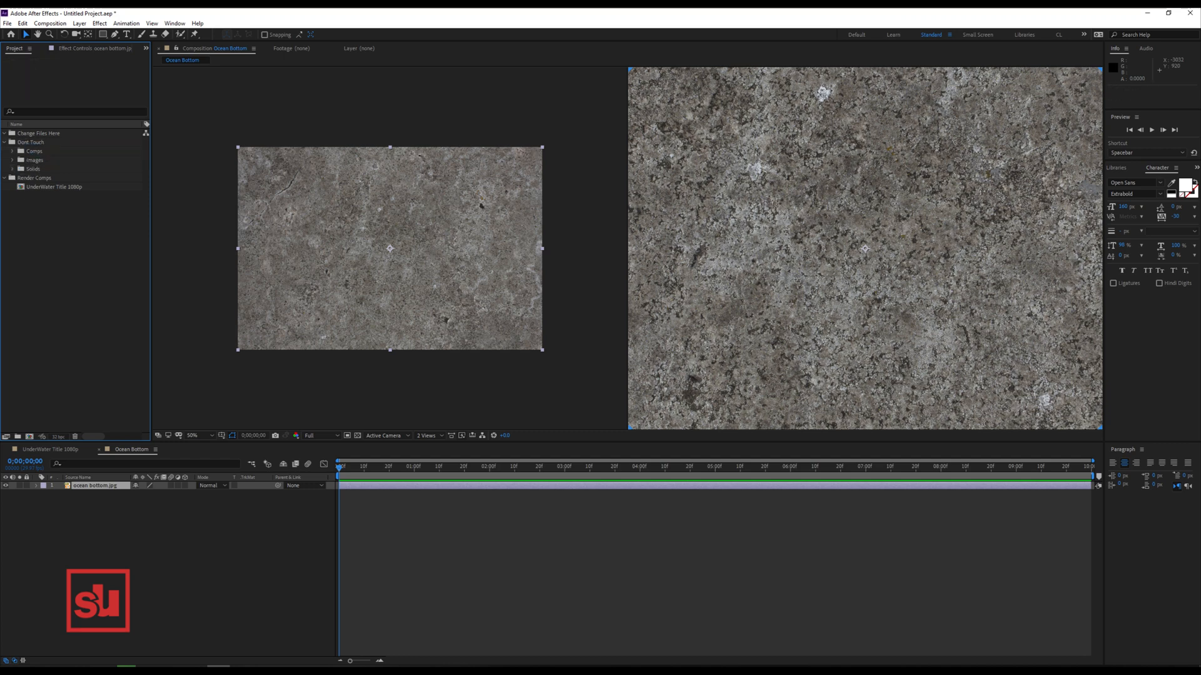
left_click(12, 152)
mouse_move(51, 161)
left_mouse_down()
mouse_move(89, 407)
mouse_move(51, 309)
mouse_move(52, 161)
left_mouse_up()
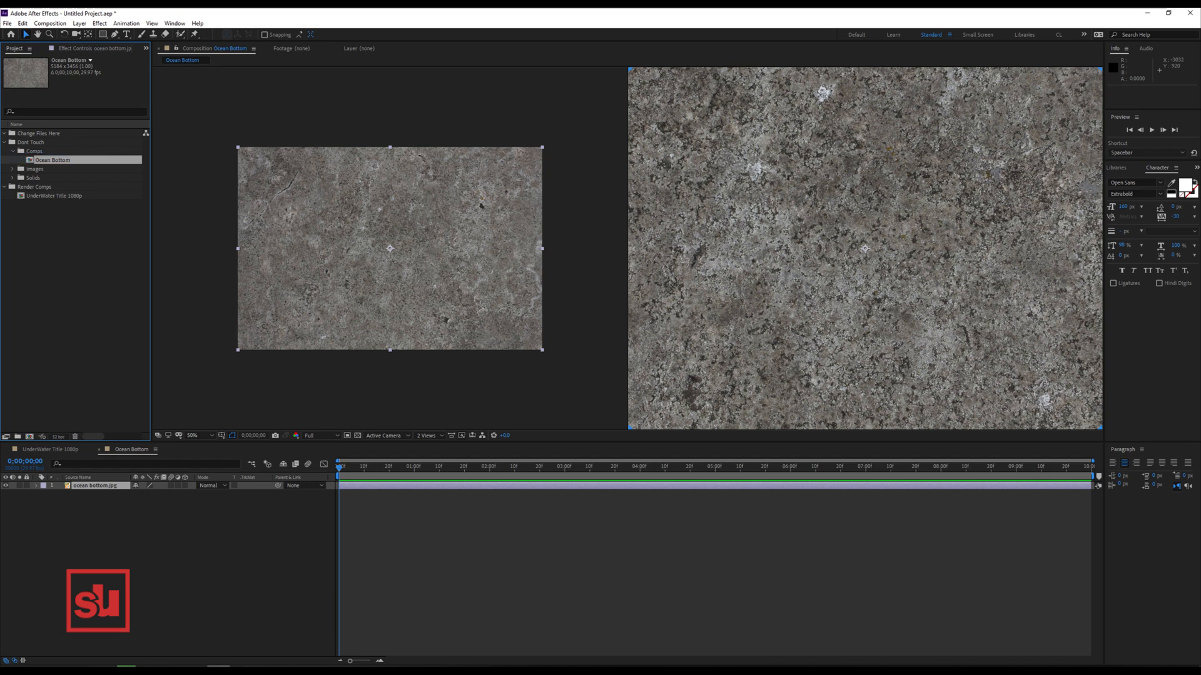
Place the Ocean Bottom composition above Background in UnderWater Title 1080p and make it a 3D layer.
left_click(50, 450)
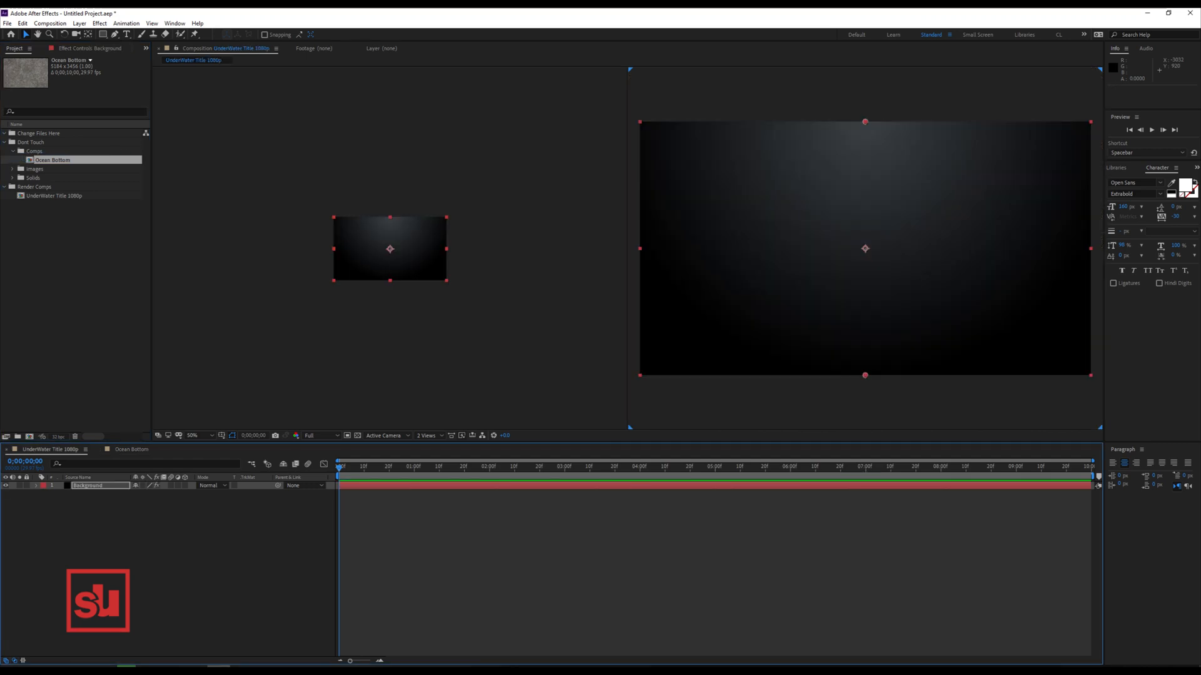
left_click_drag(52, 160, 99, 483)
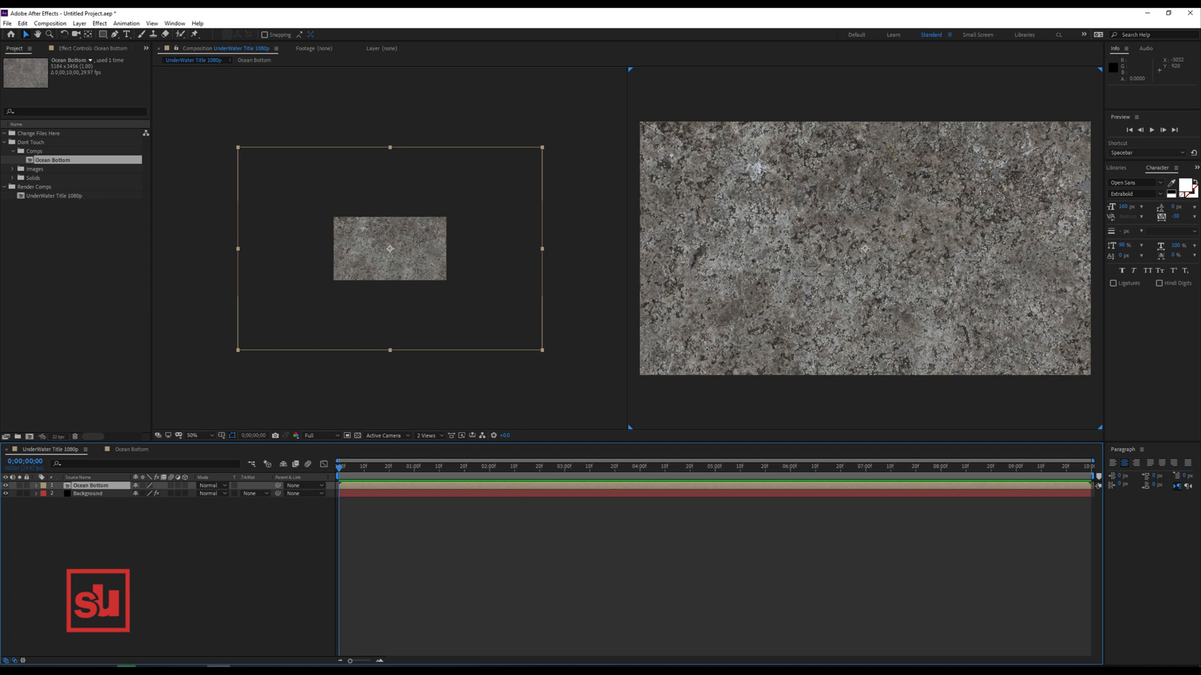
left_click(185, 486)
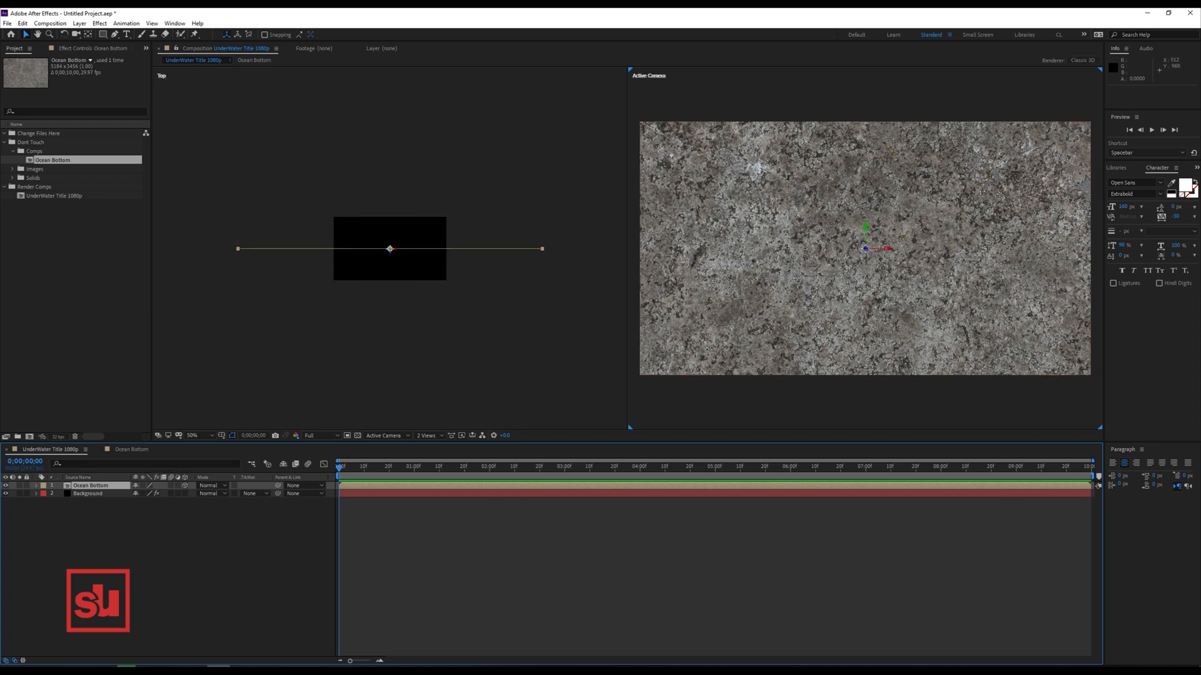
Add a two-node camera to UnderWater Title 1080p using the 28mm preset.
left_click(80, 23)
mouse_move(125, 34)
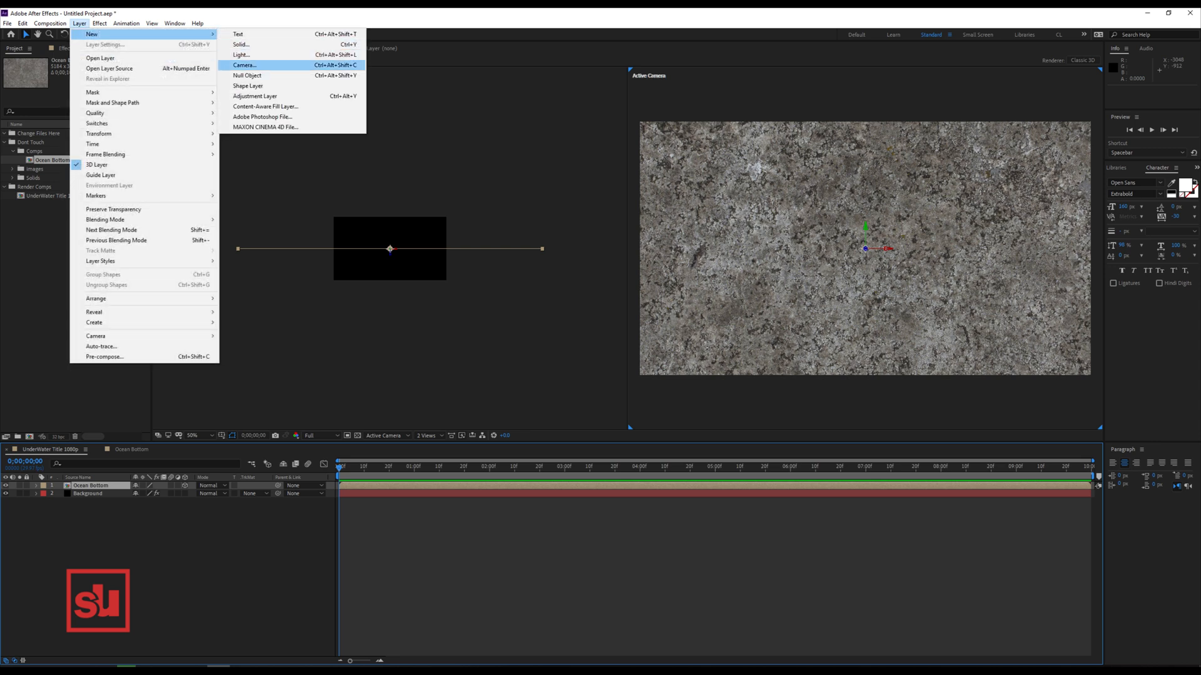
left_click(244, 65)
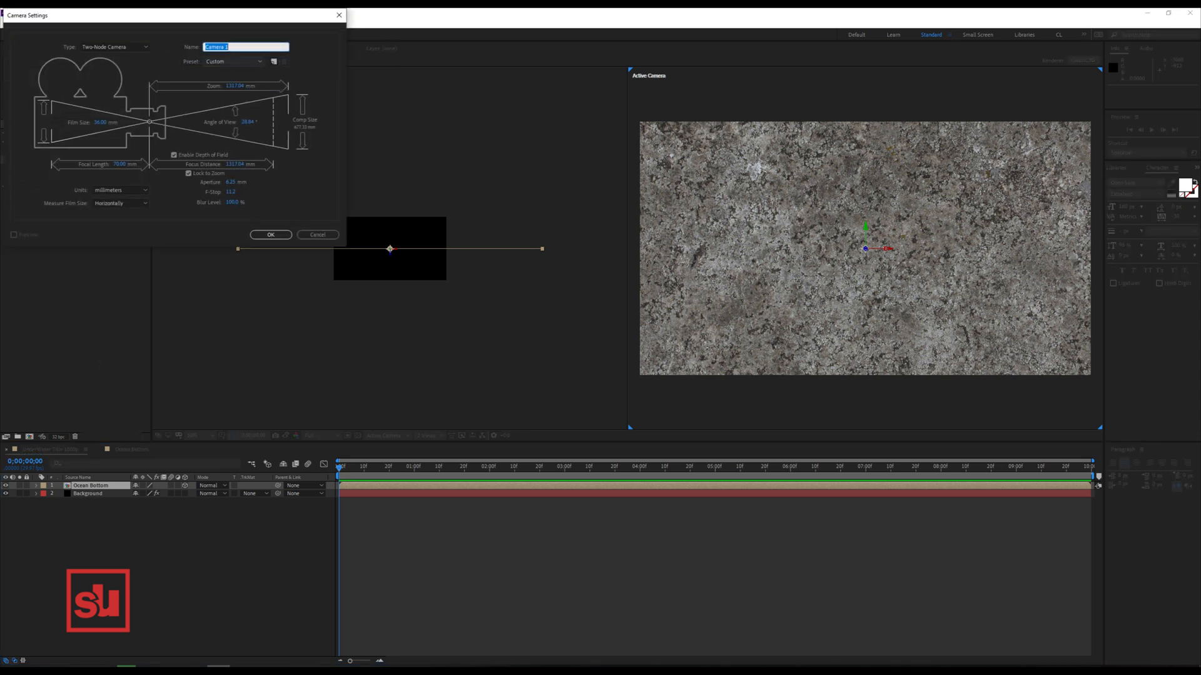
left_click(232, 62)
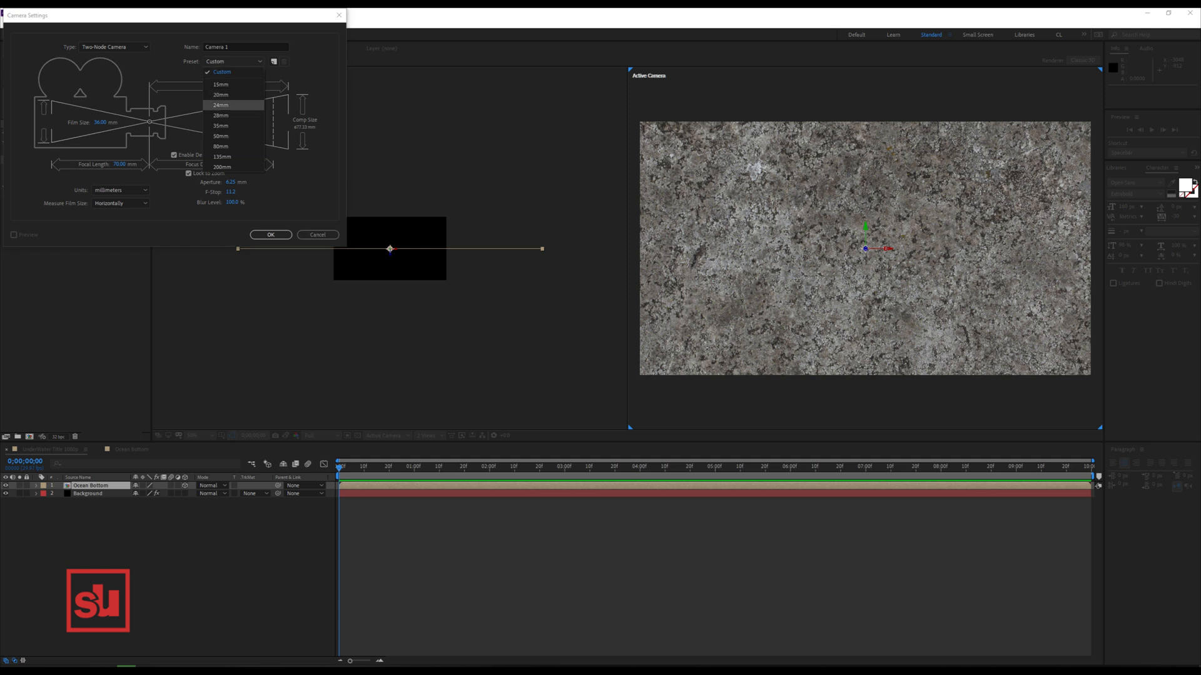
left_click(220, 115)
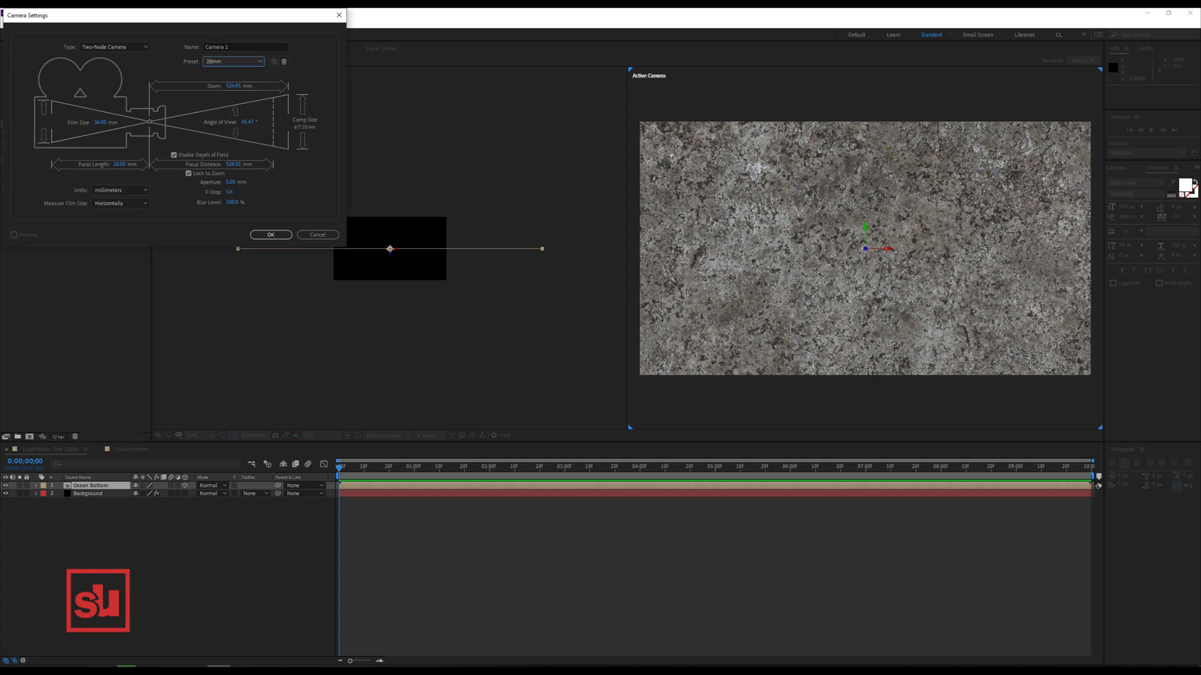
key("Return")
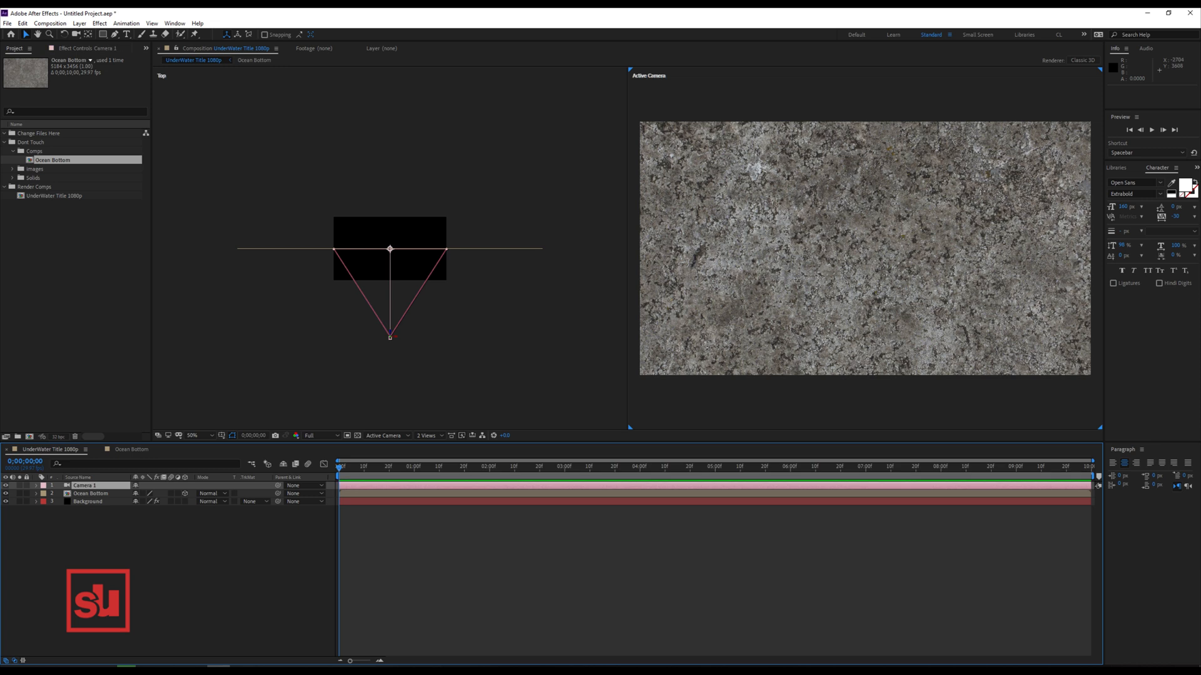
Add a null object to the composition and rename it Camera CTRL in the Solids folder.
right_click(101, 555)
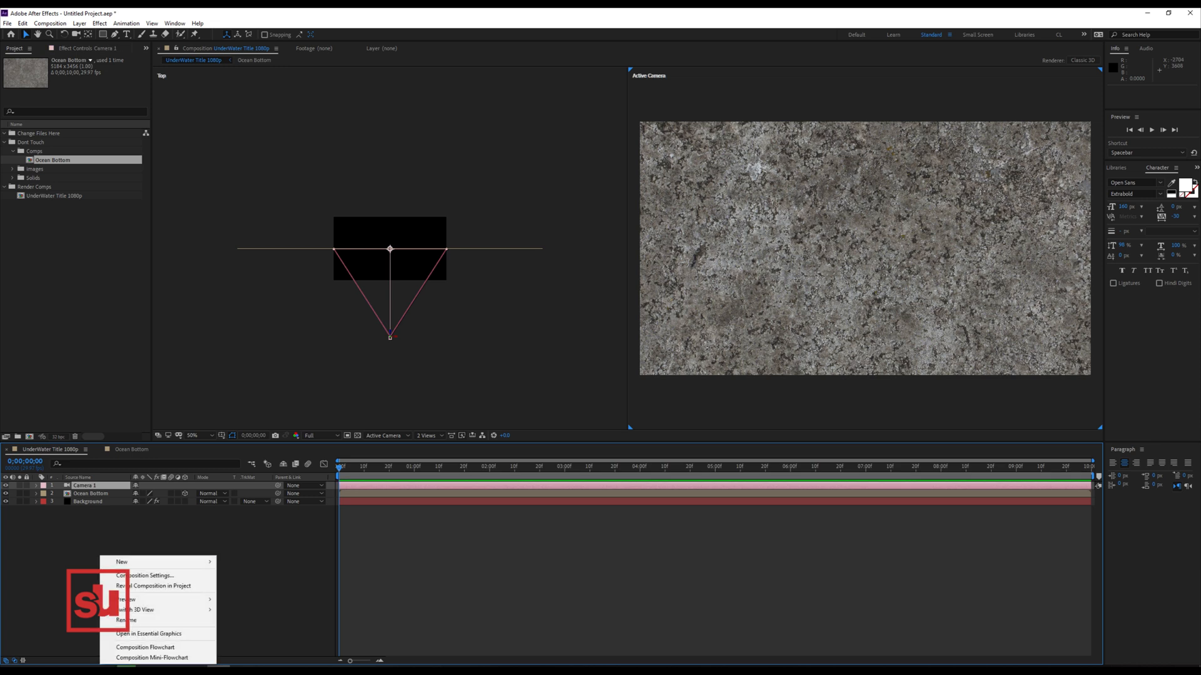
mouse_move(156, 562)
left_click(244, 616)
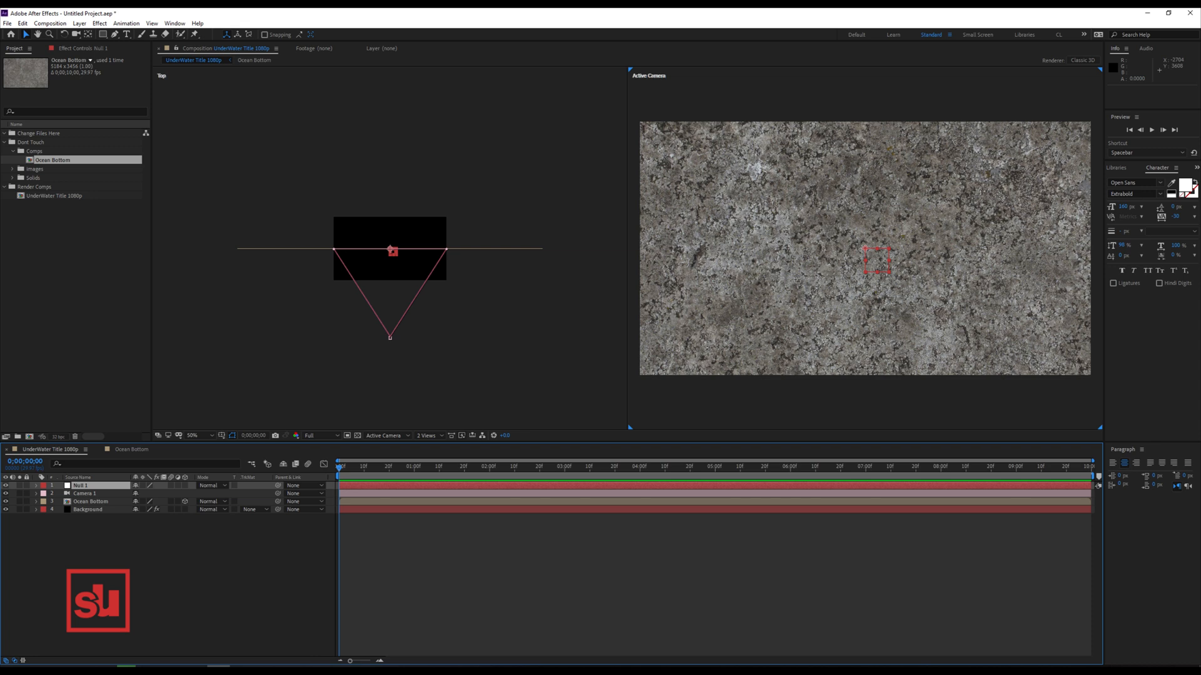
left_click(13, 178)
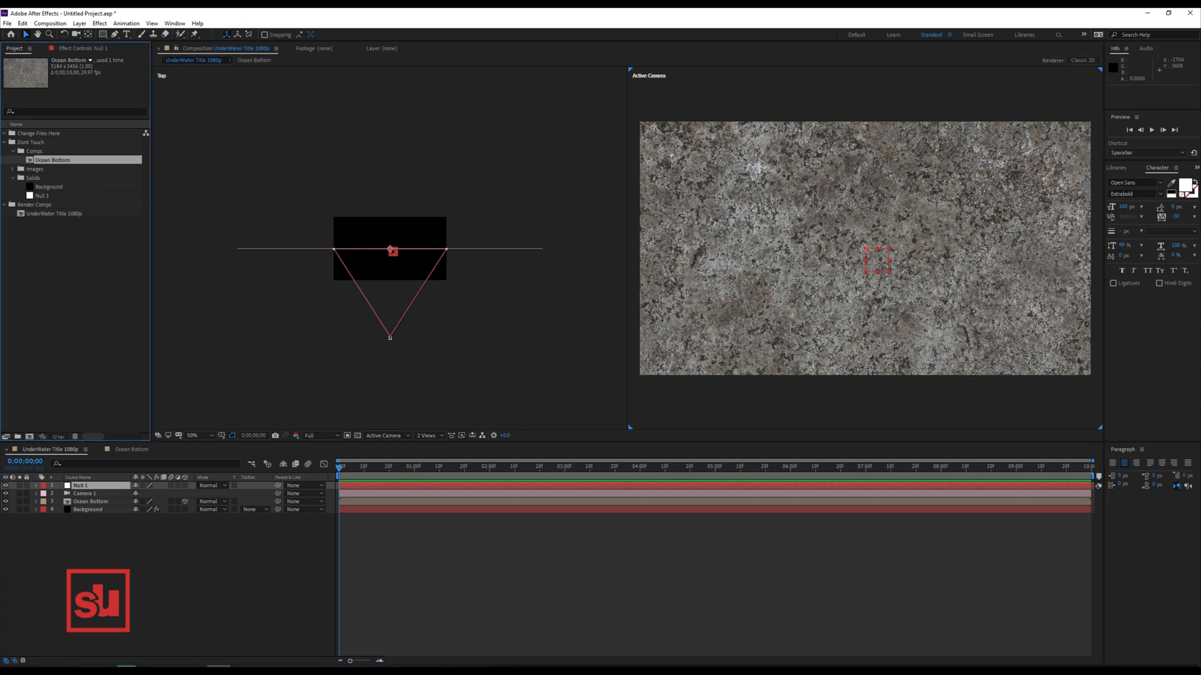
left_click(42, 196)
key("Return")
type("C")
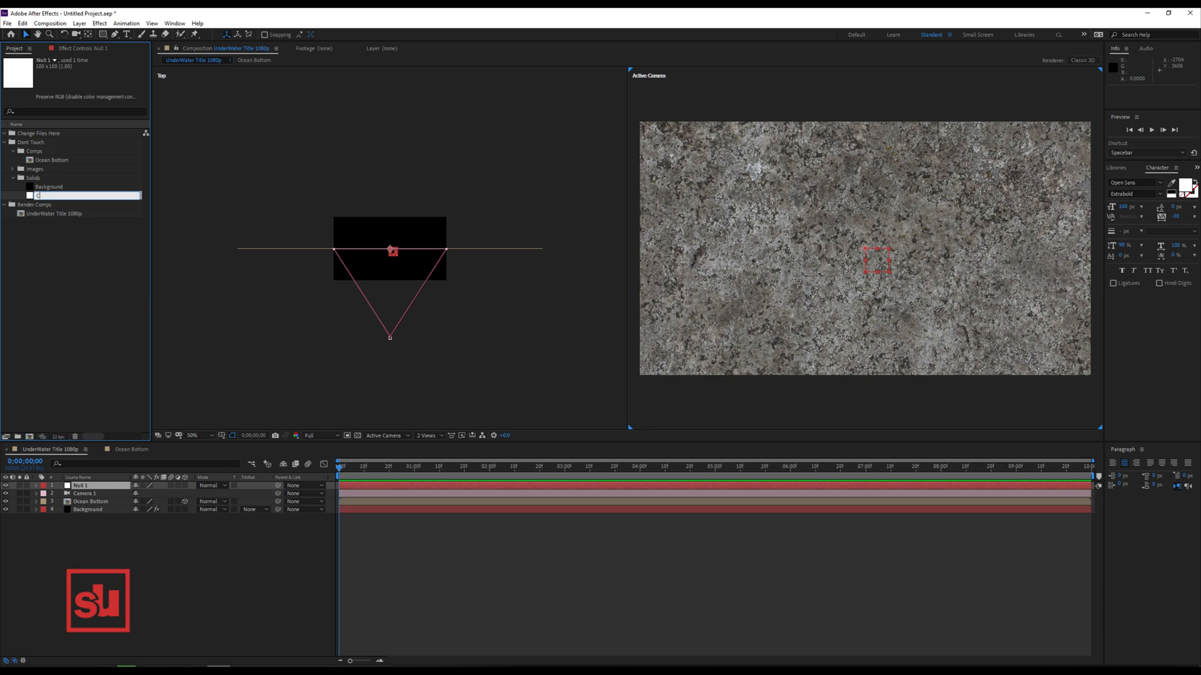
type("amera CTRL")
key("Return")
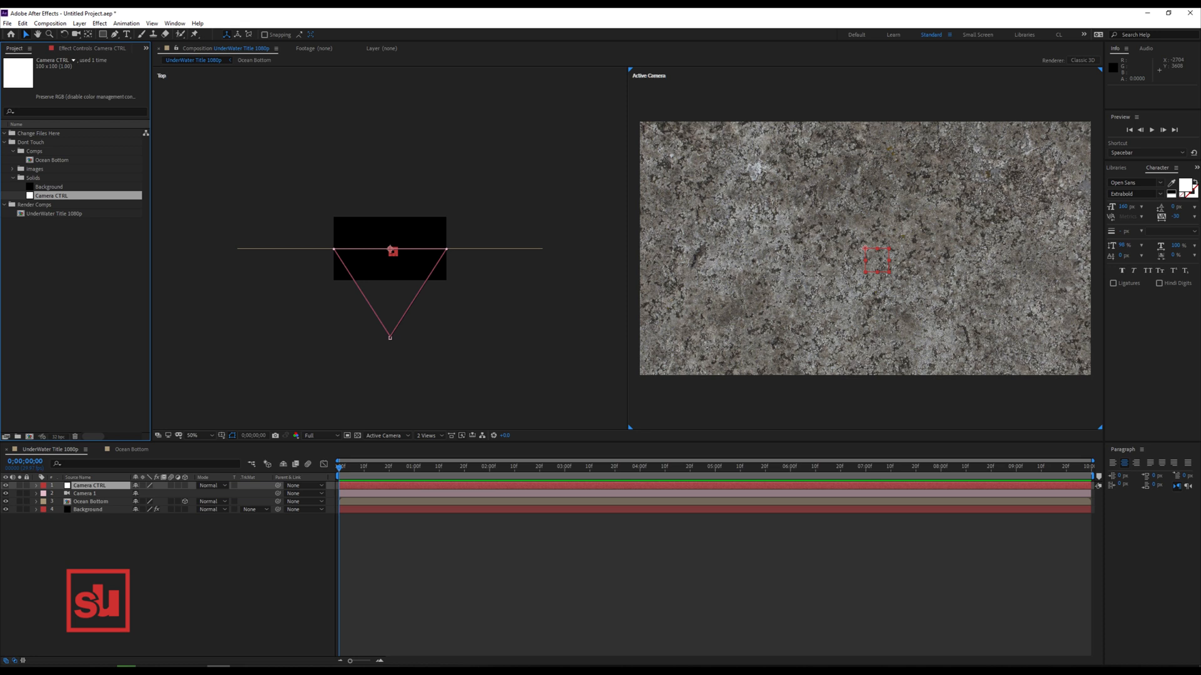
Make the Camera CTRL null a 3D layer and parent Camera 1 to it.
left_click(85, 493)
left_click(89, 486)
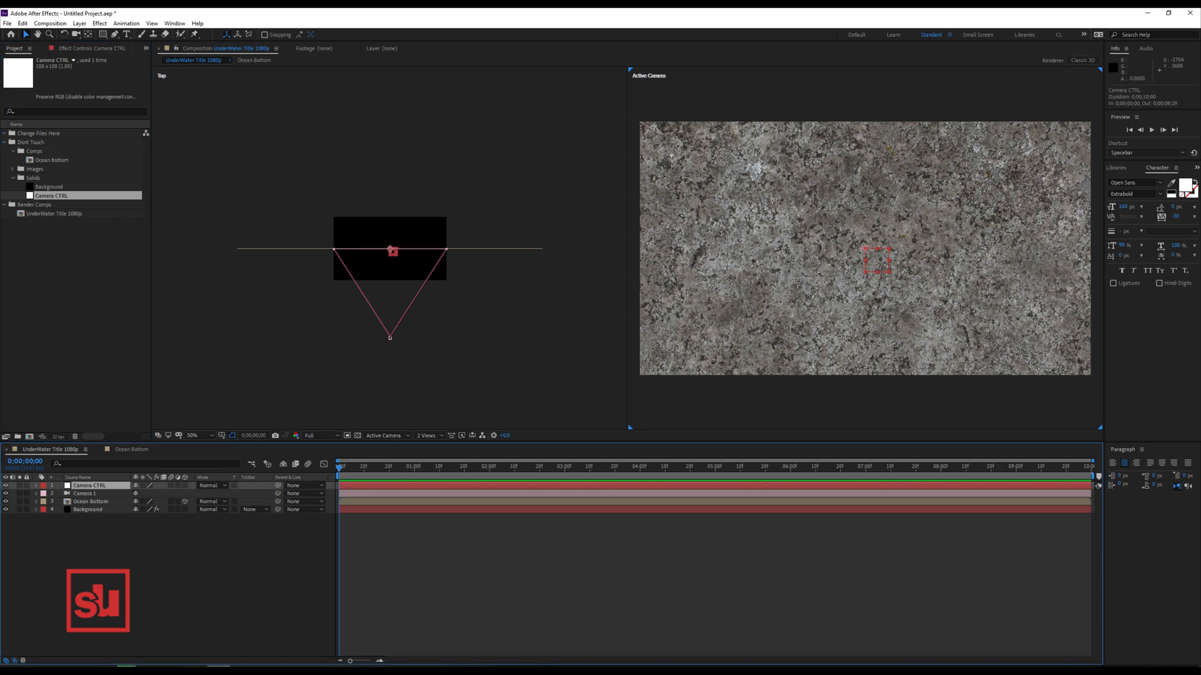
left_click(185, 486)
left_click(84, 494)
left_click_drag(277, 493, 87, 486)
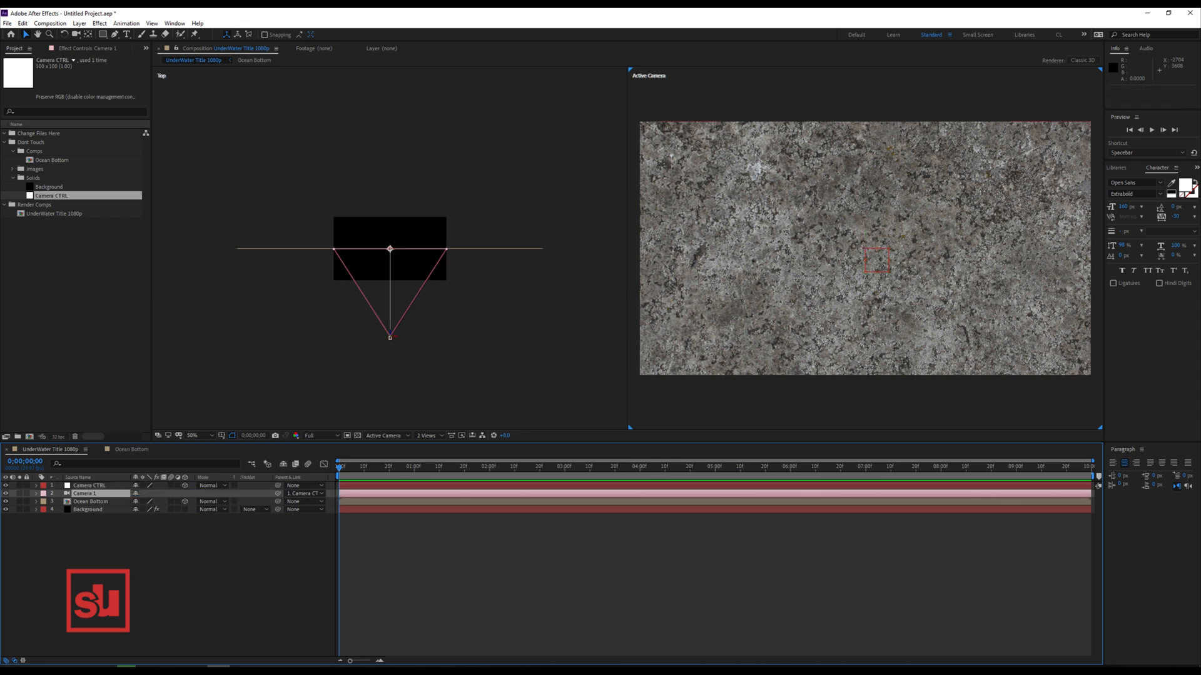
Keyframe Camera CTRL's position at the start and at 2 seconds, pulling its starting Z position back to about -1404.
left_click(89, 485)
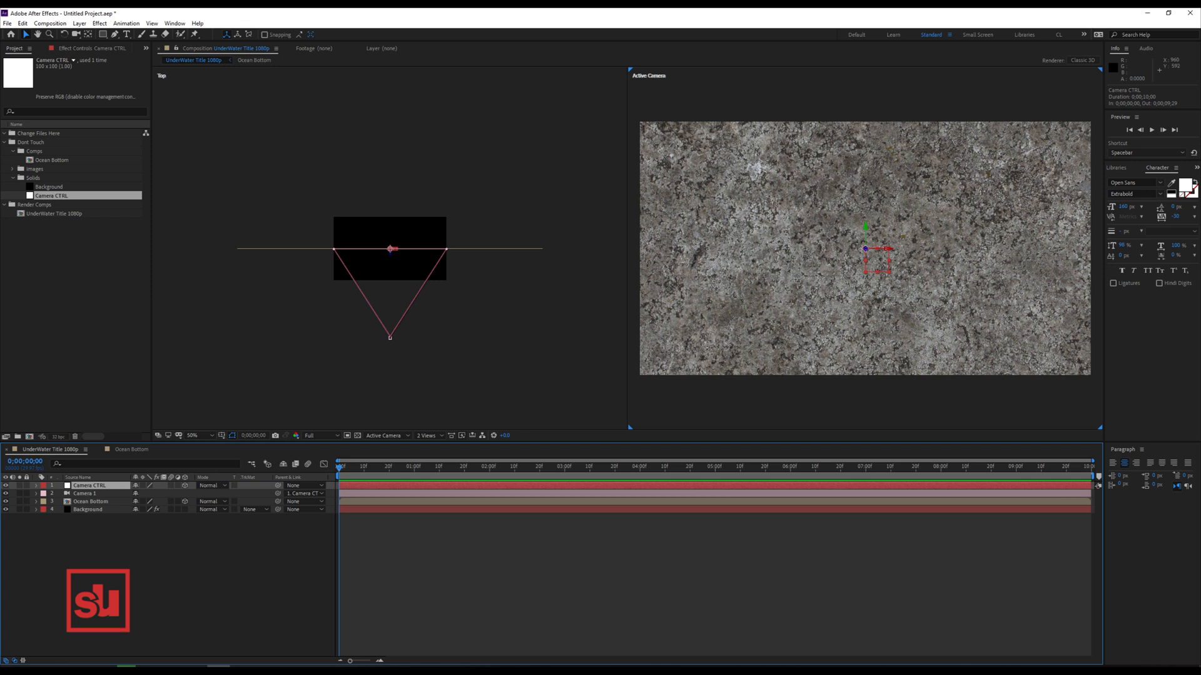
left_click(36, 486)
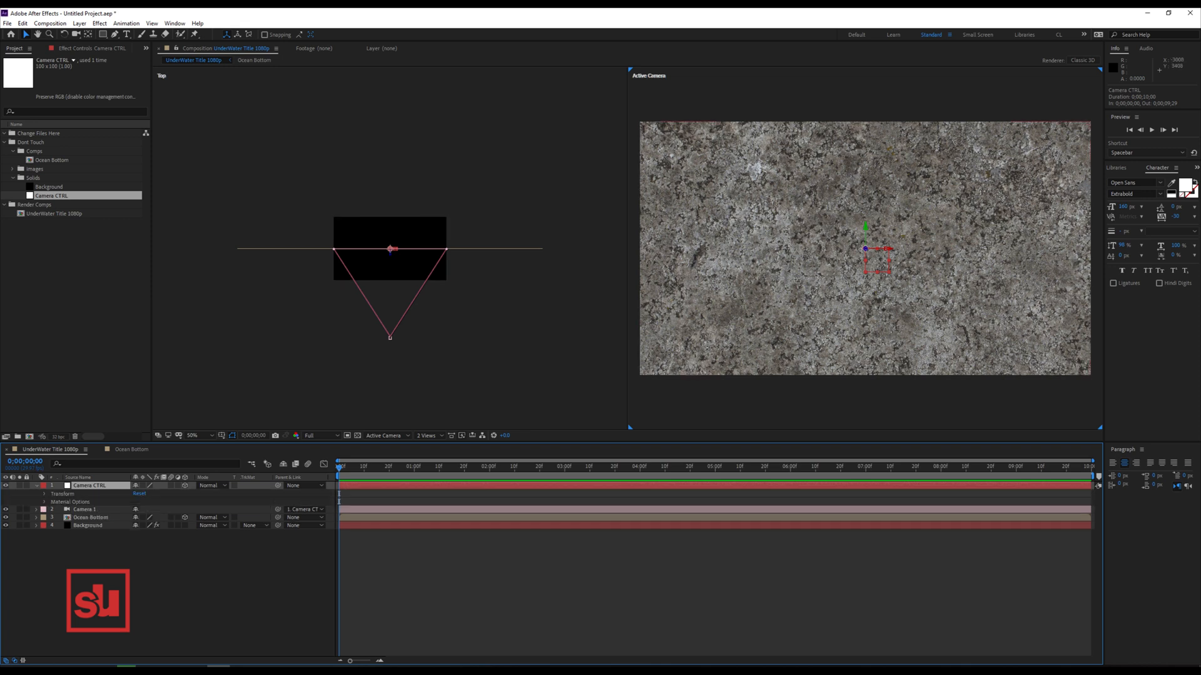
left_click(45, 494)
left_click(60, 510)
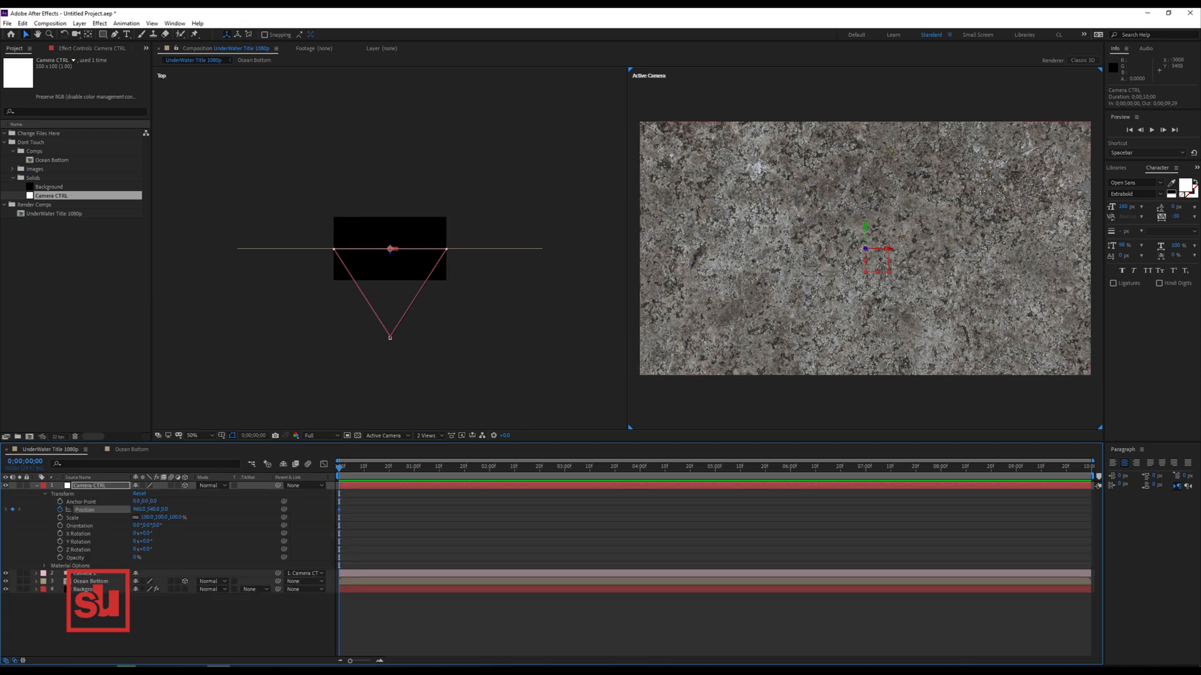
left_click_drag(394, 467, 472, 466)
left_click_drag(456, 467, 489, 468)
key("Home")
left_click_drag(164, 509, 135, 509)
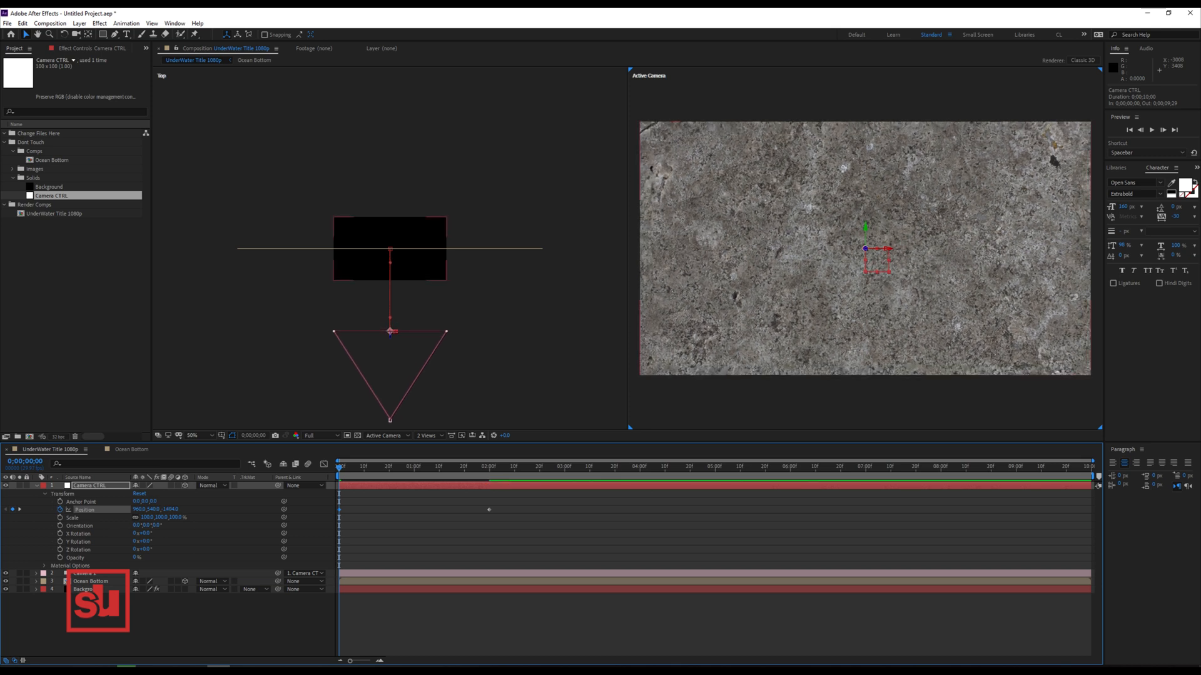
Scale the Ocean Bottom layer down to 74% and preview the camera move.
left_click(91, 581)
key("comma")
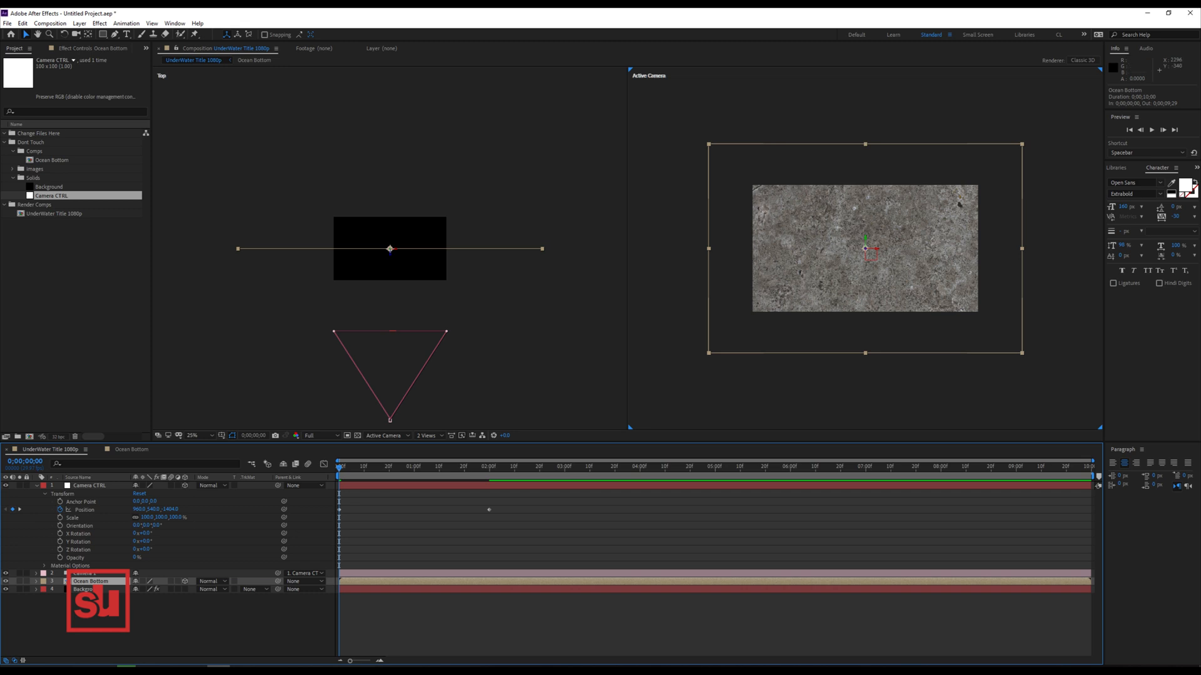
key("alt+KP_Subtract")
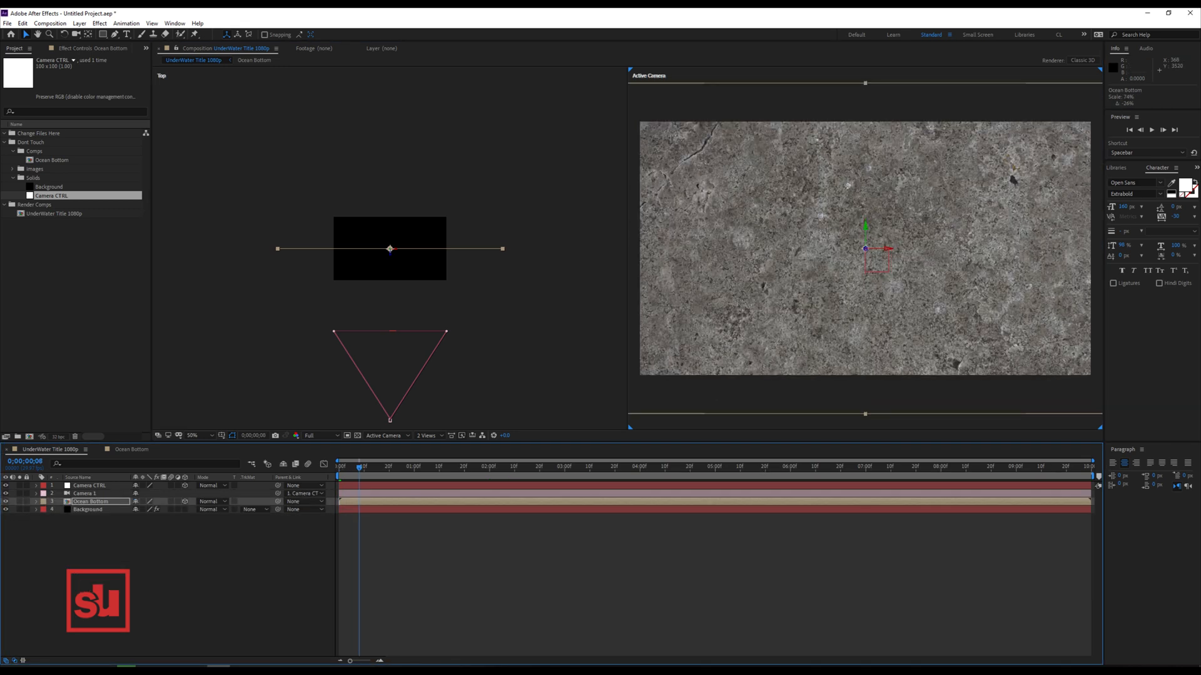
key("space")
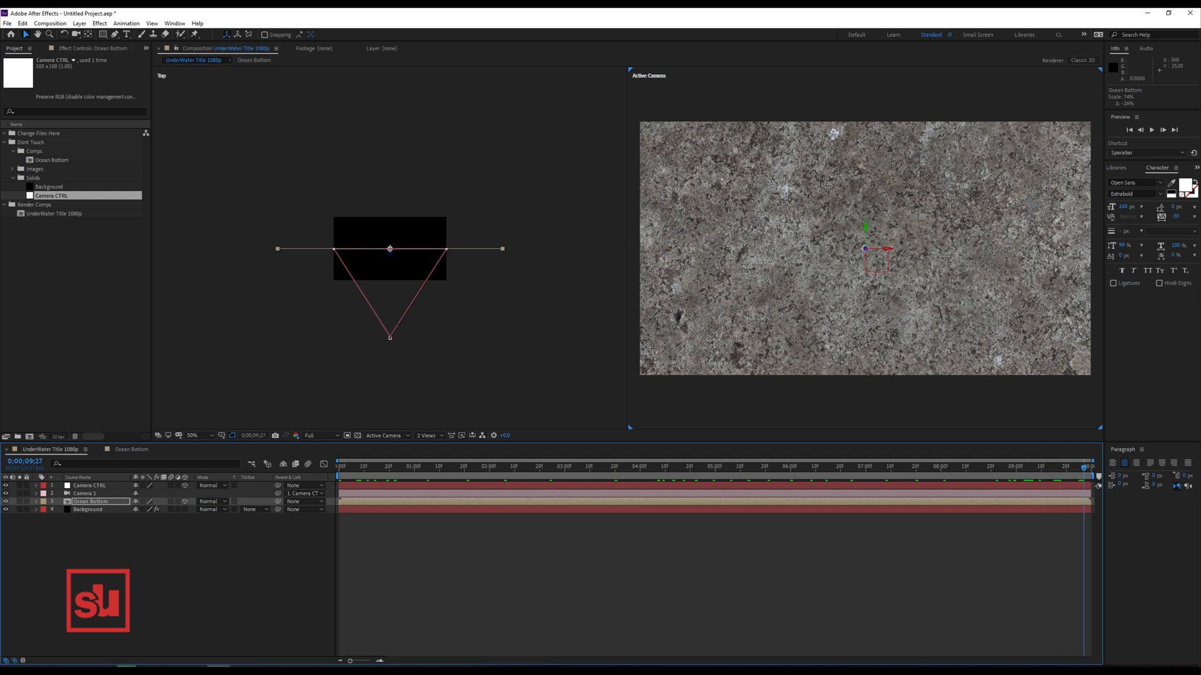
At 0;00;09;27, move Camera CTRL slightly forward in Z to continue the camera push.
left_click(89, 486)
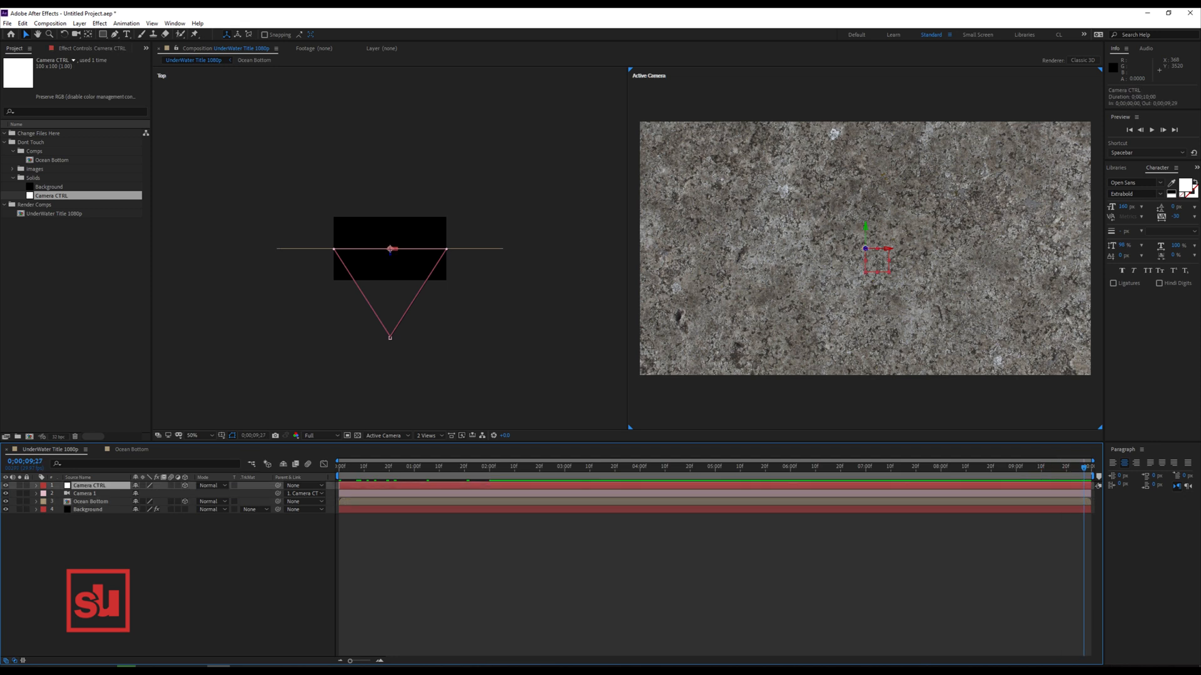
key("p")
left_click_drag(164, 493, 249, 494)
key("p")
left_click(219, 563)
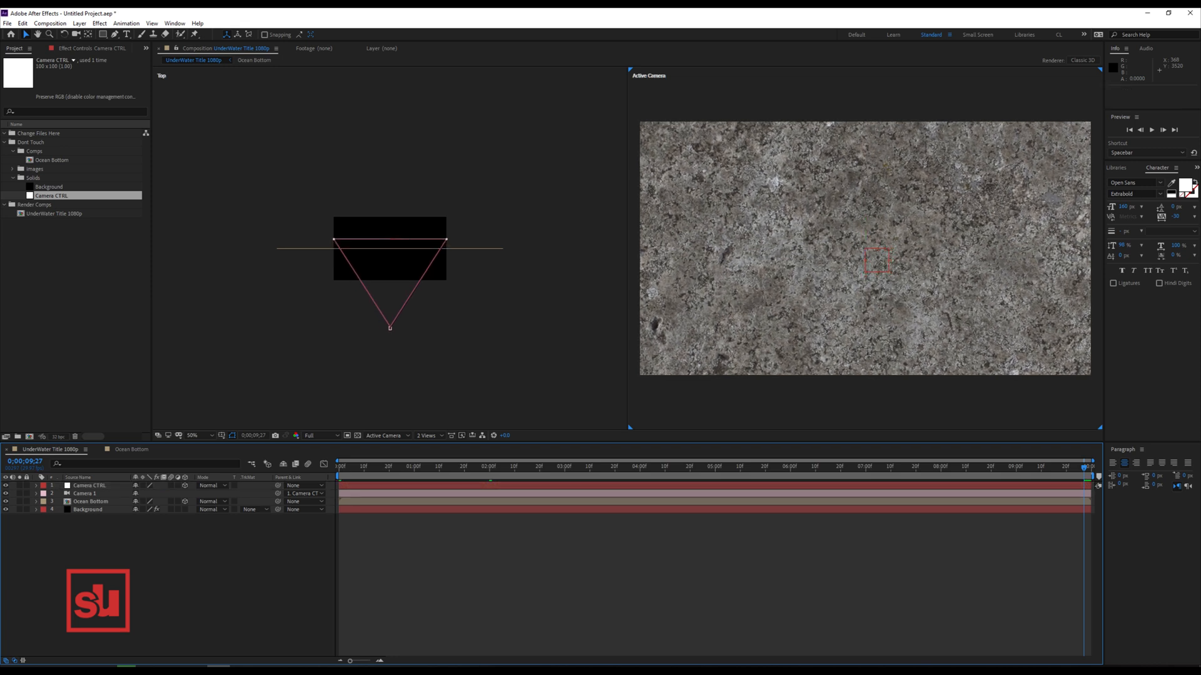
Duplicate Background as a 3D layer and pre-compose the copy as Foem, leaving all attributes in UnderWater Title 1080p.
left_click(87, 510)
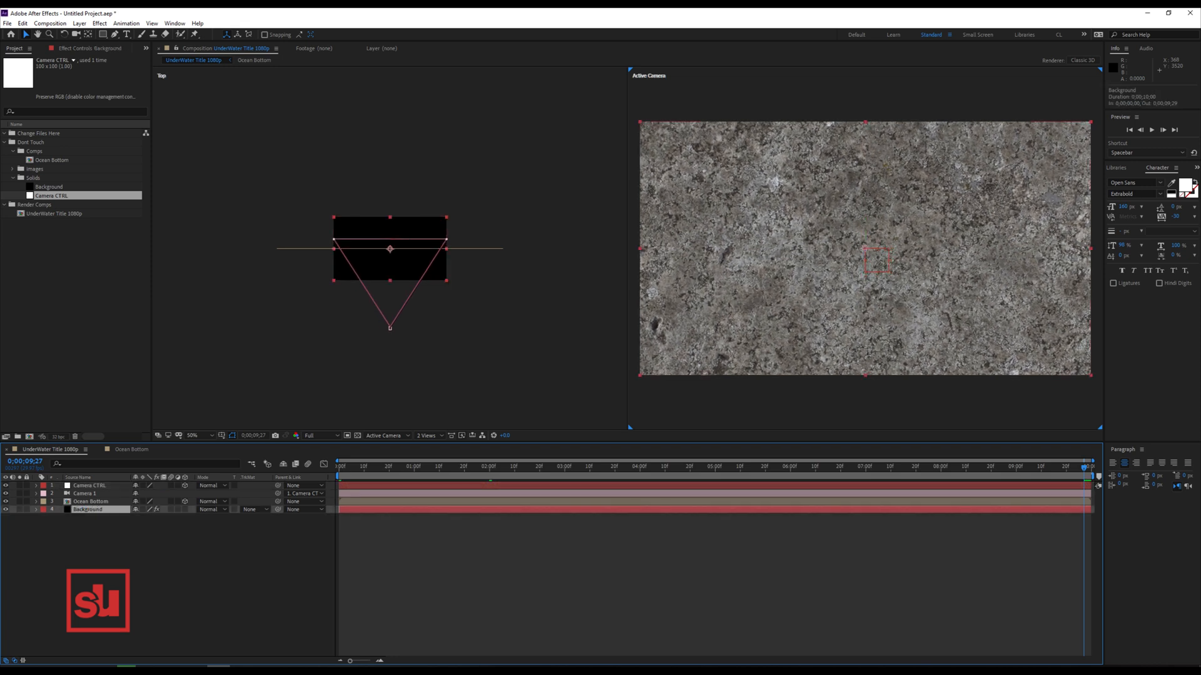
key("ctrl+d")
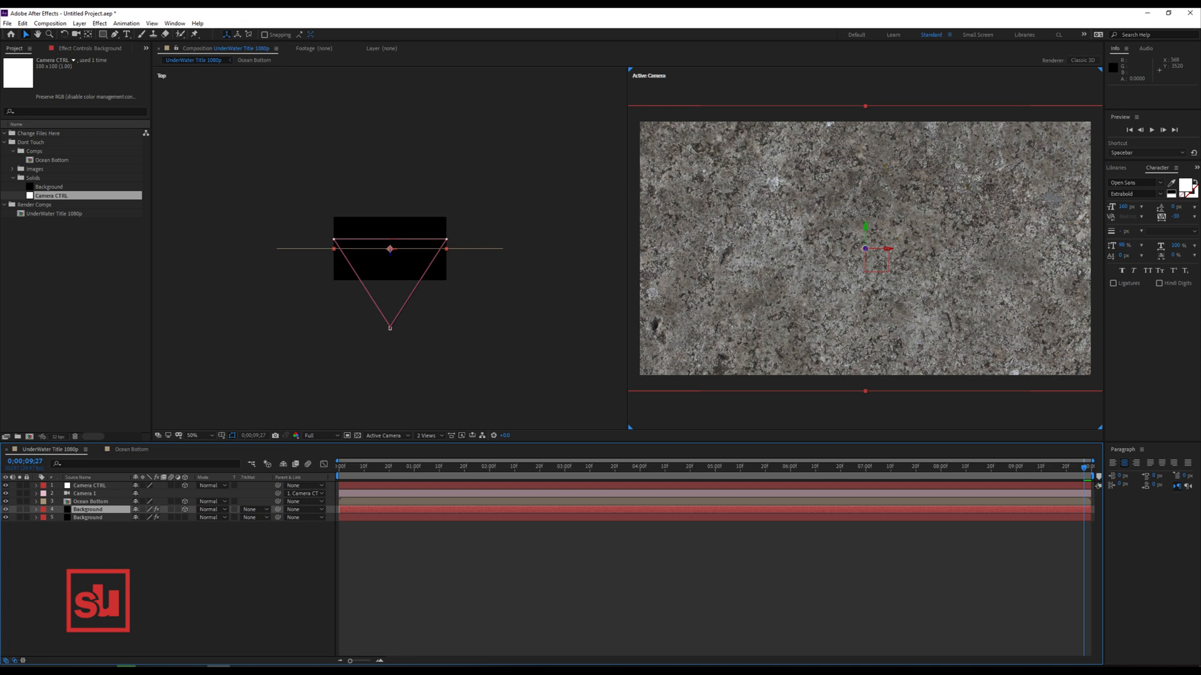
key("ctrl+shift+c")
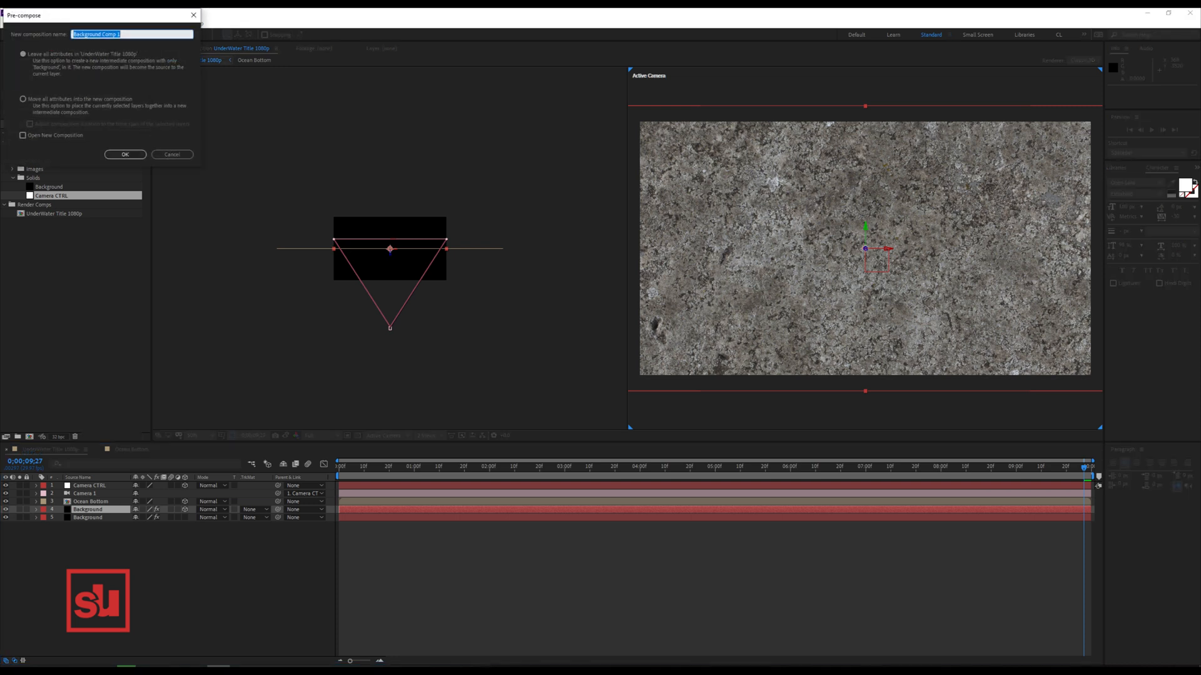
type("Foen,m")
key("Return")
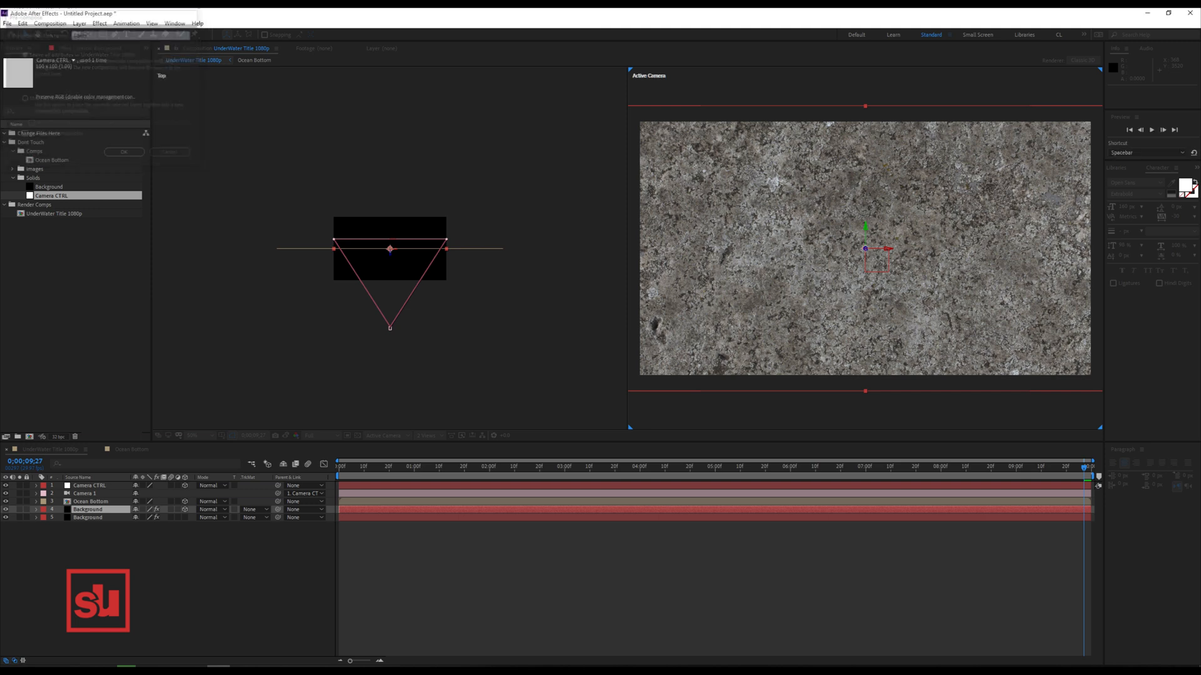
Delete the Gradient Ramp effect from the Foem layer and open the Foem composition with its Background layer selected.
key("F3")
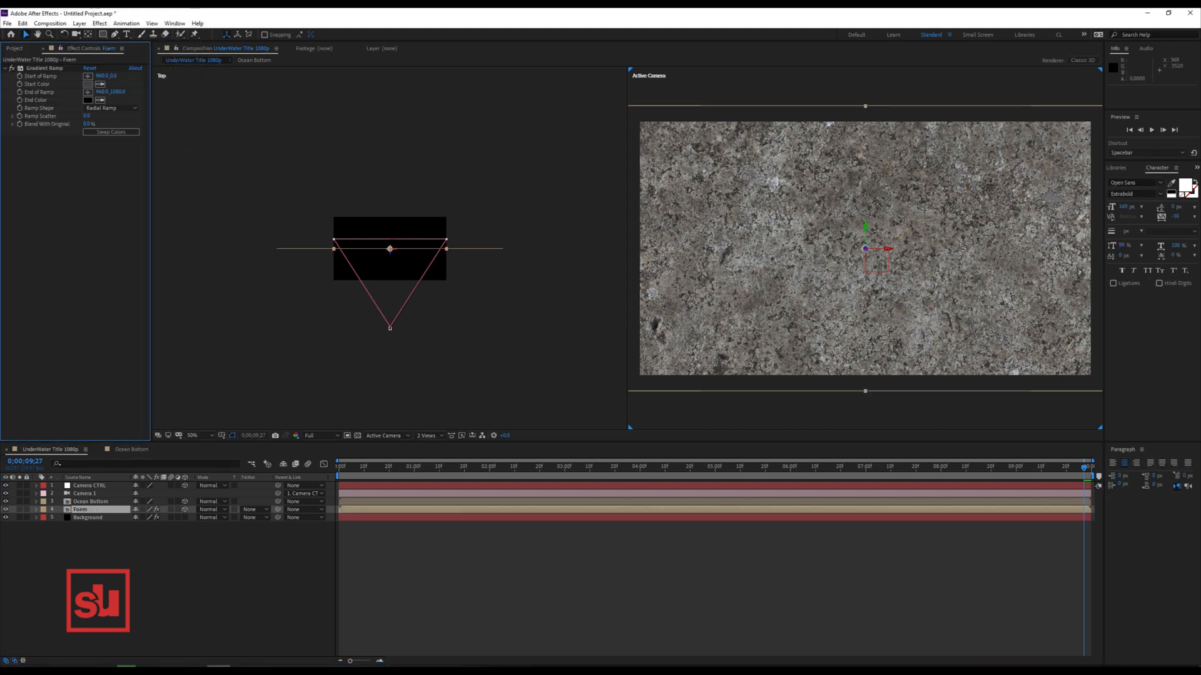
key("Delete")
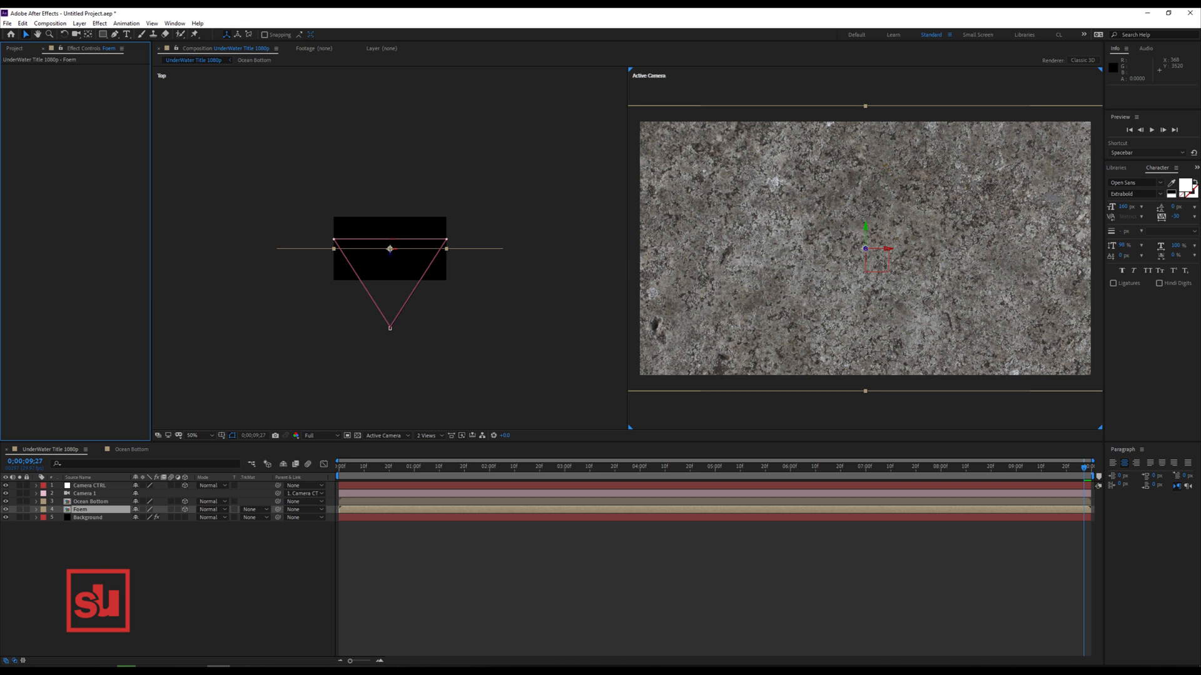
double_click(80, 510)
left_click(88, 486)
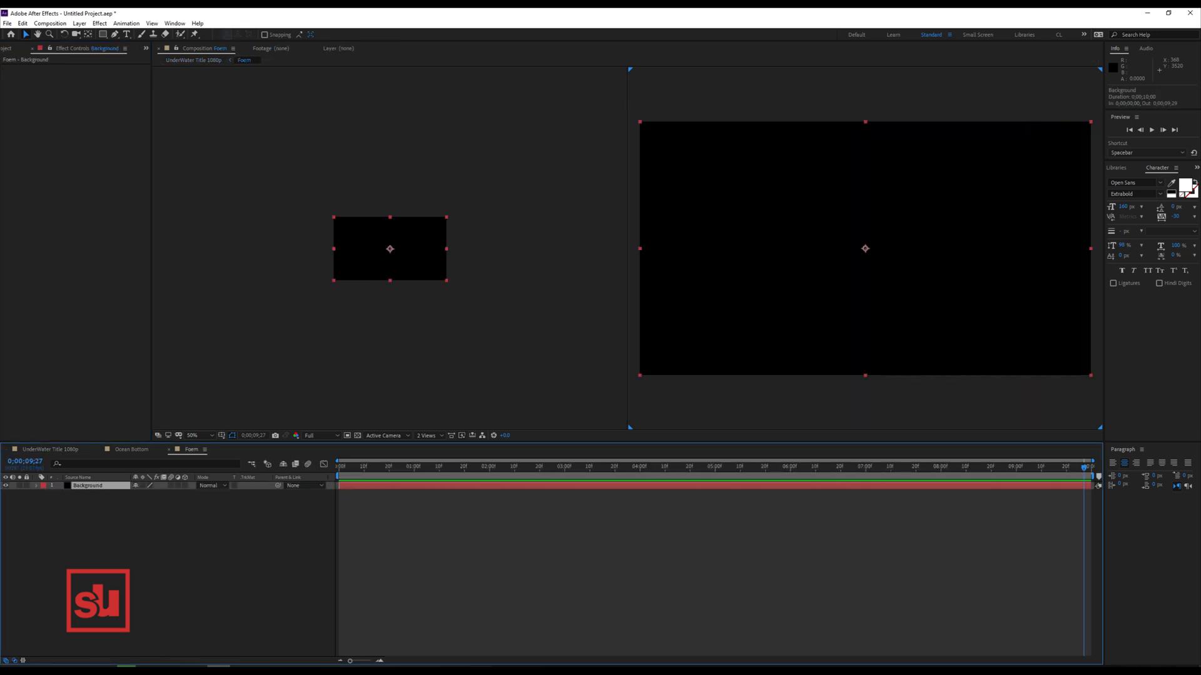
Display the Effects & Presets and search them for the Foam effect.
right_click(38, 108)
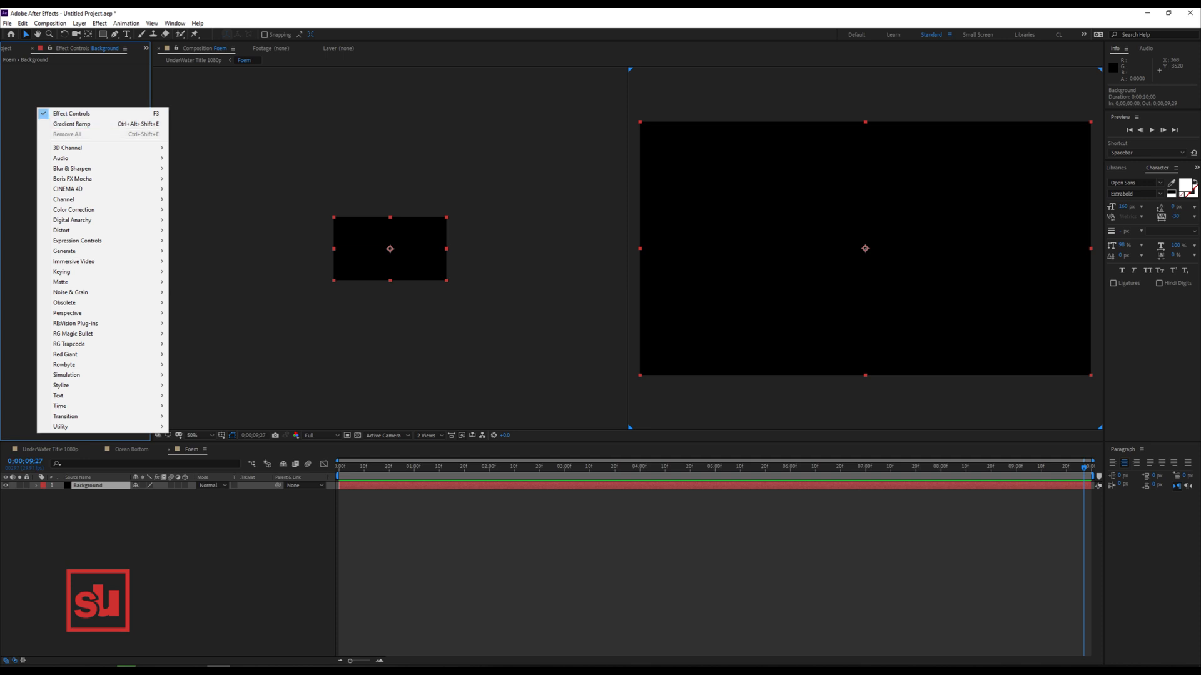
left_click(1116, 167)
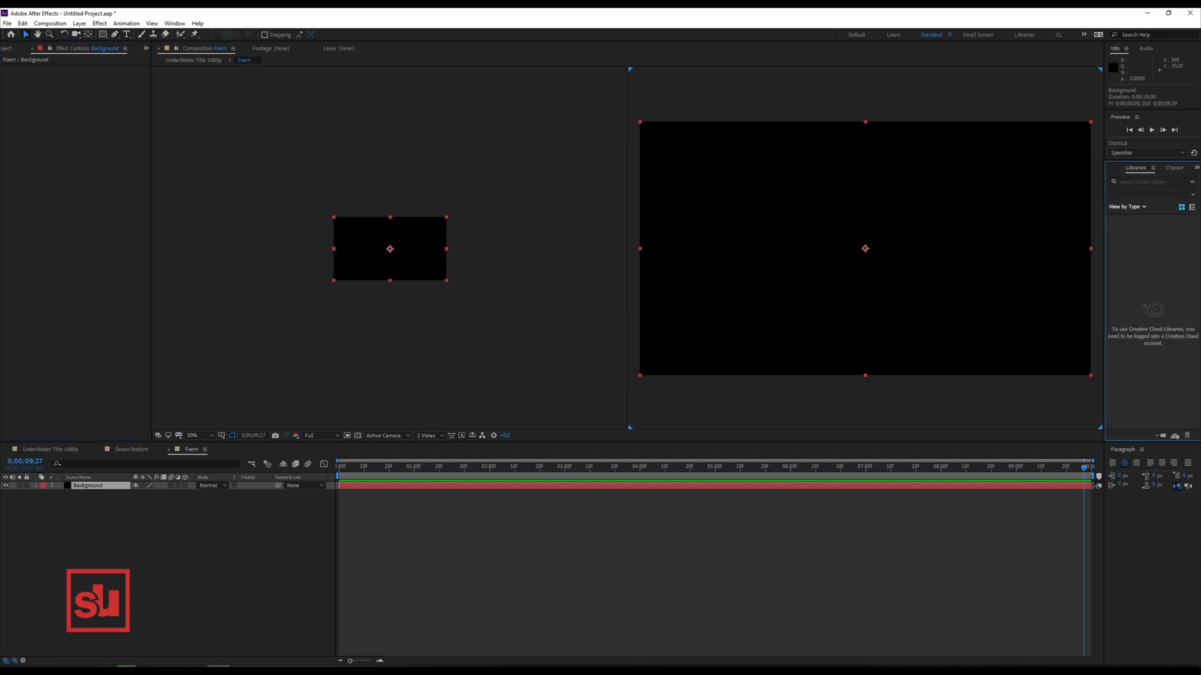
left_click(174, 23)
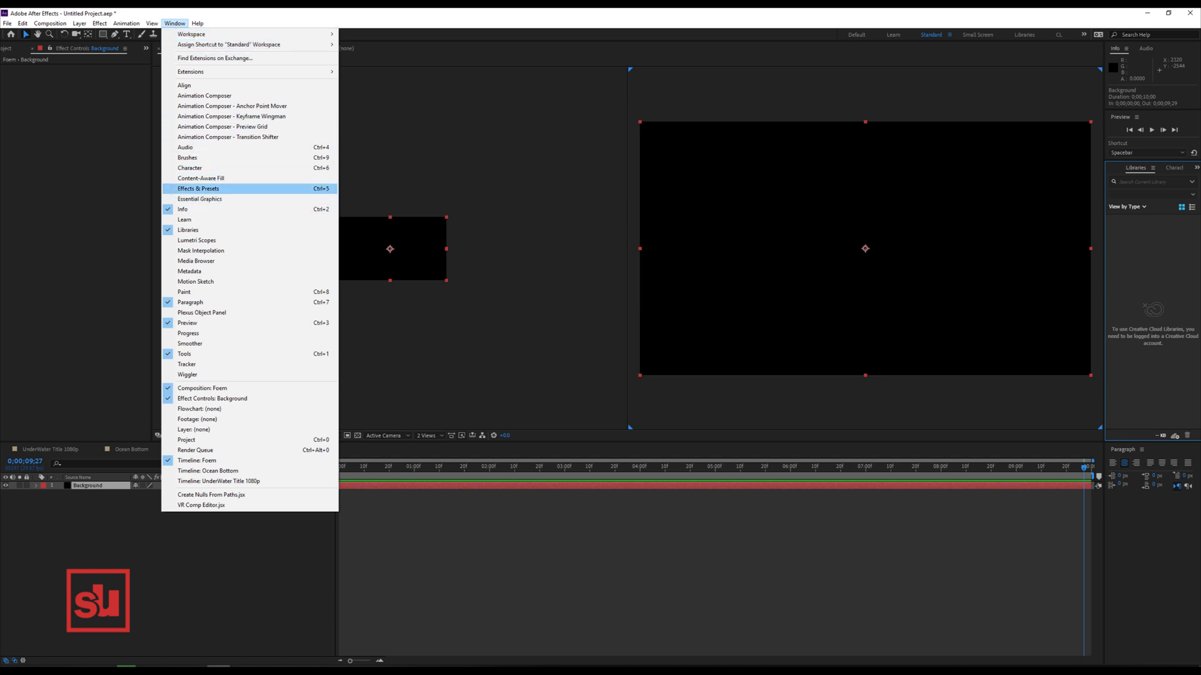
left_click(201, 188)
Apply the Foam simulation effect to the Background layer inside the Foem composition.
right_click(107, 485)
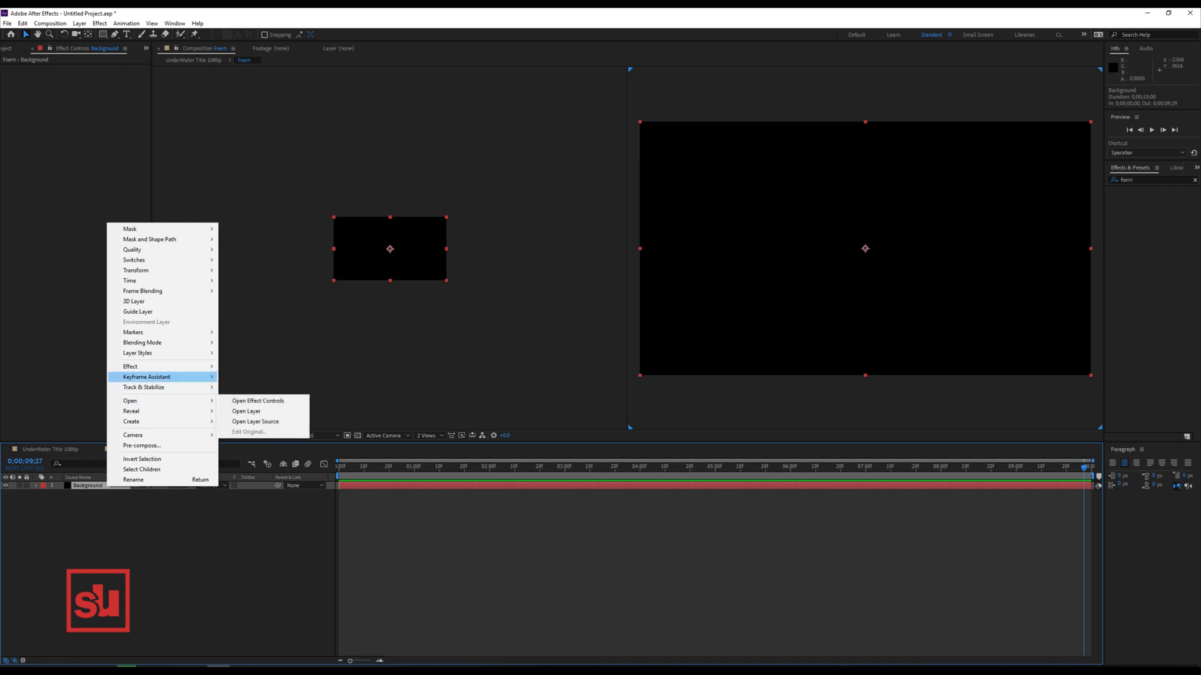
mouse_move(182, 366)
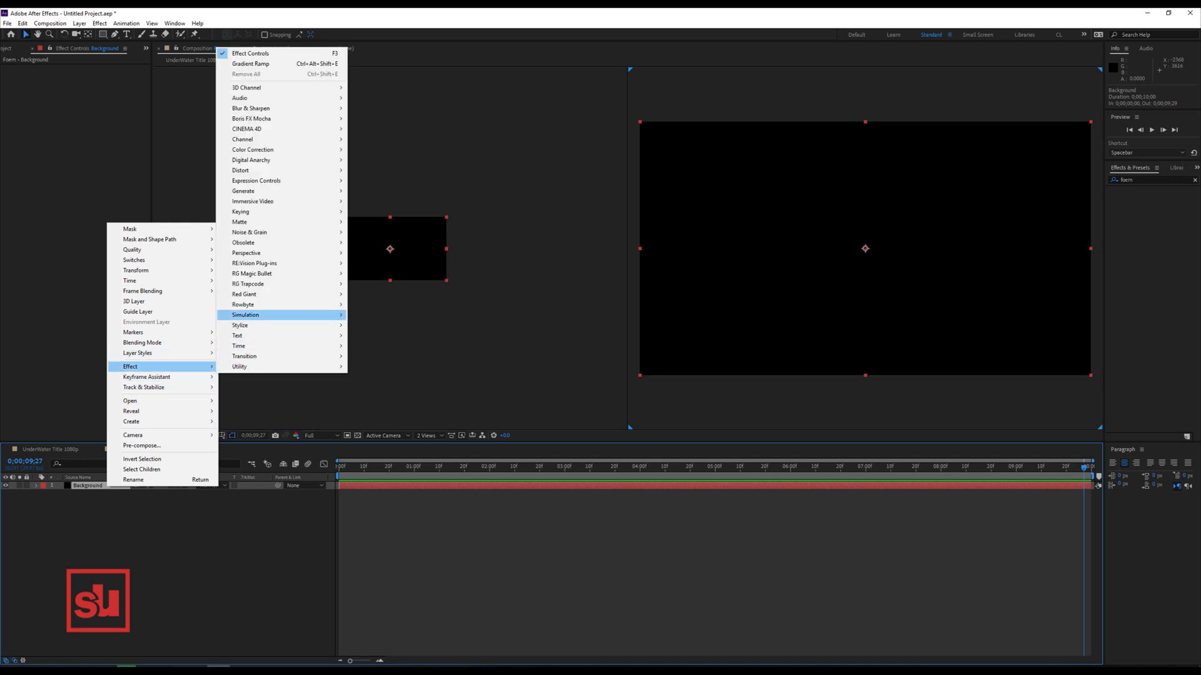
mouse_move(263, 314)
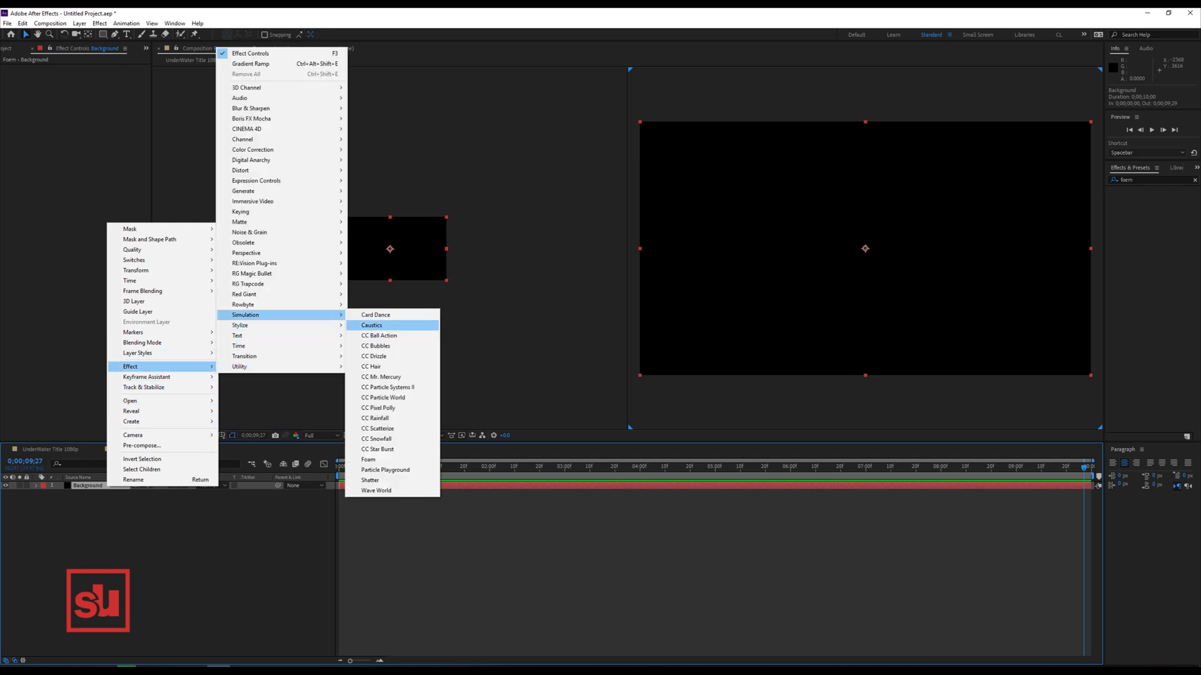
left_click(369, 460)
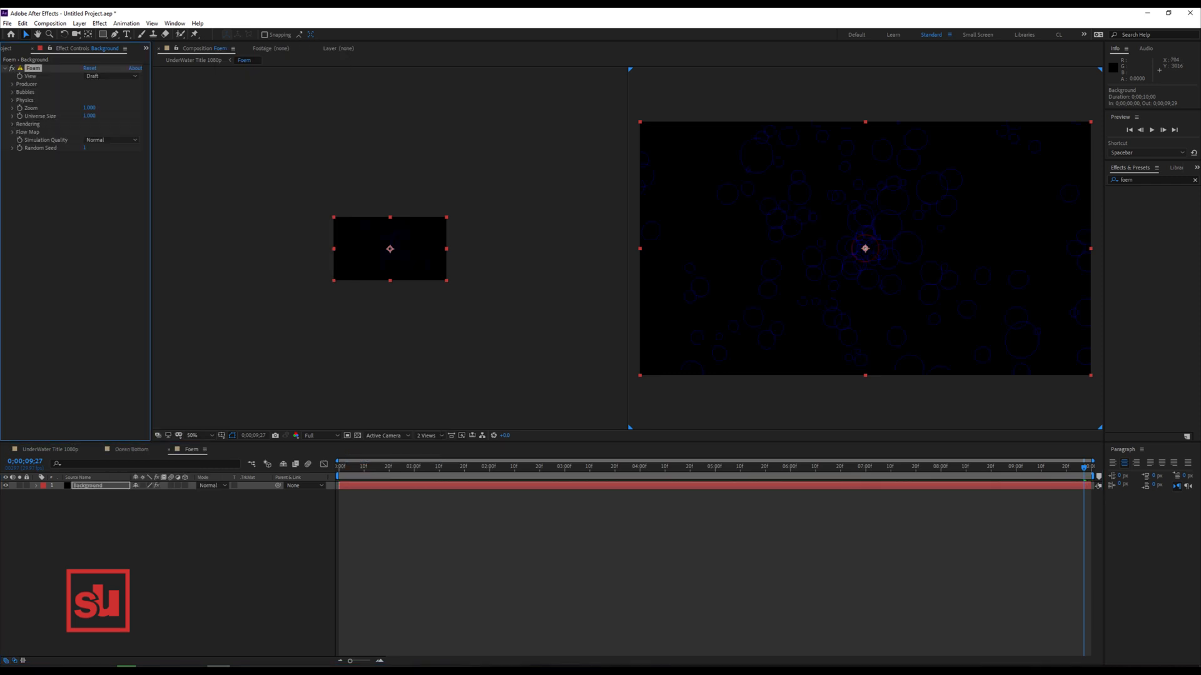
Set the Foam effect's Production Rate to 0.4 and the bubble Size to 0.07.
left_click(13, 84)
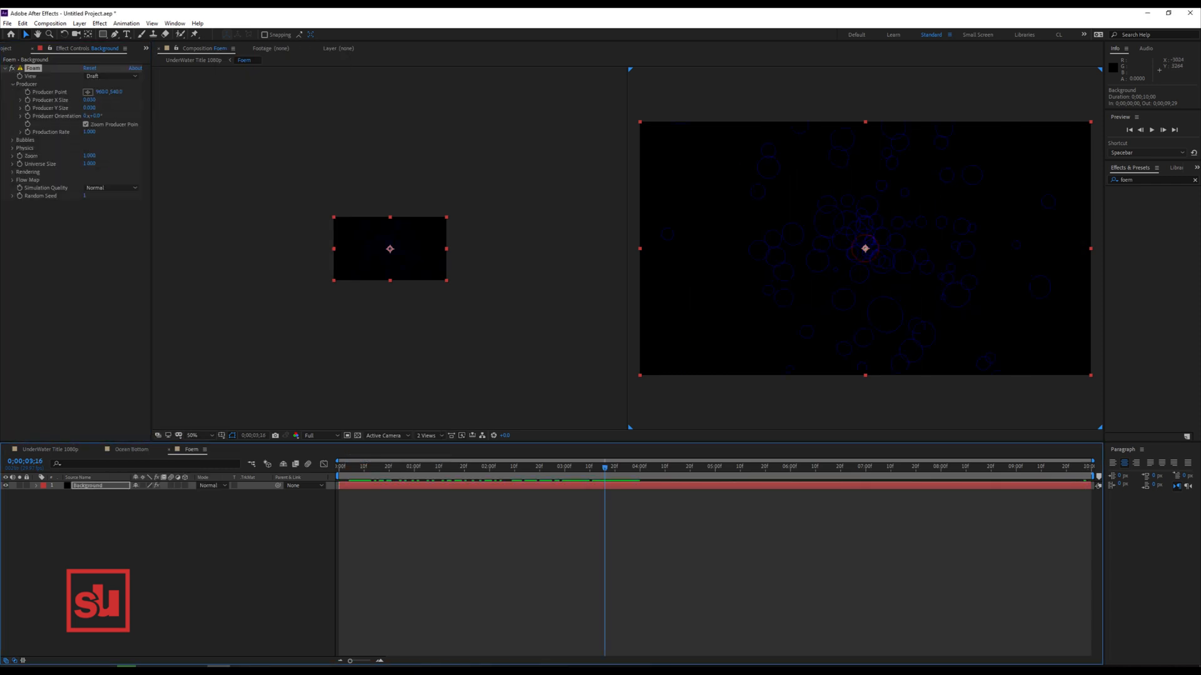
left_click_drag(90, 132, 69, 132)
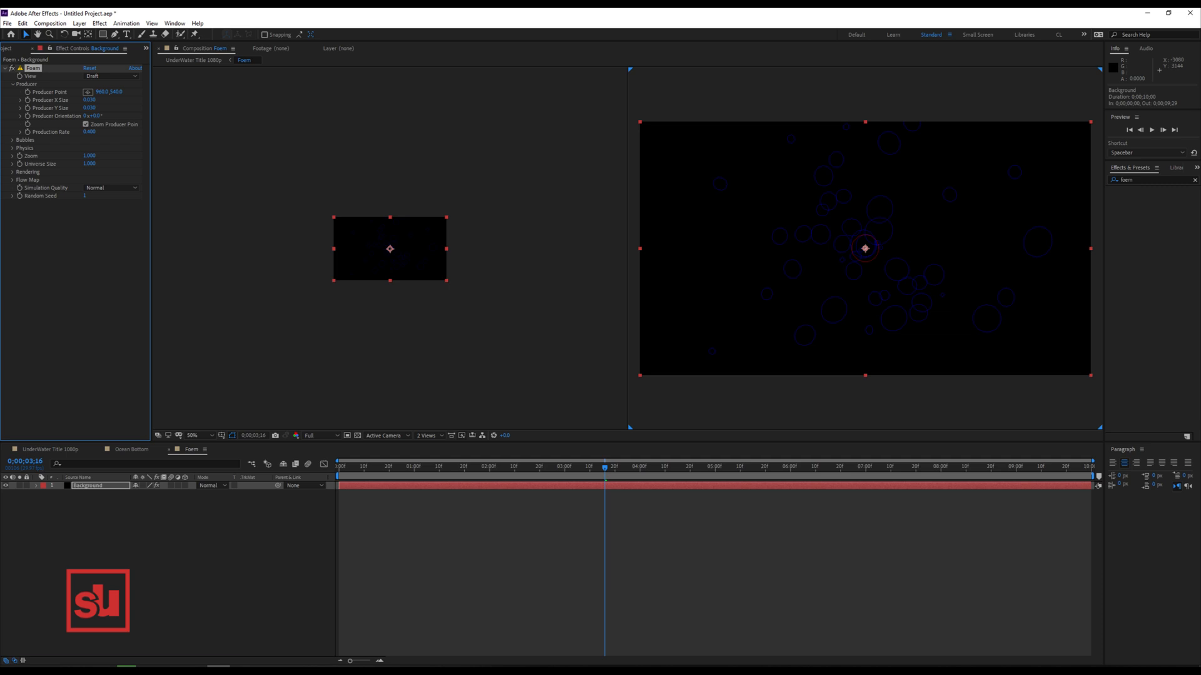
left_click(12, 140)
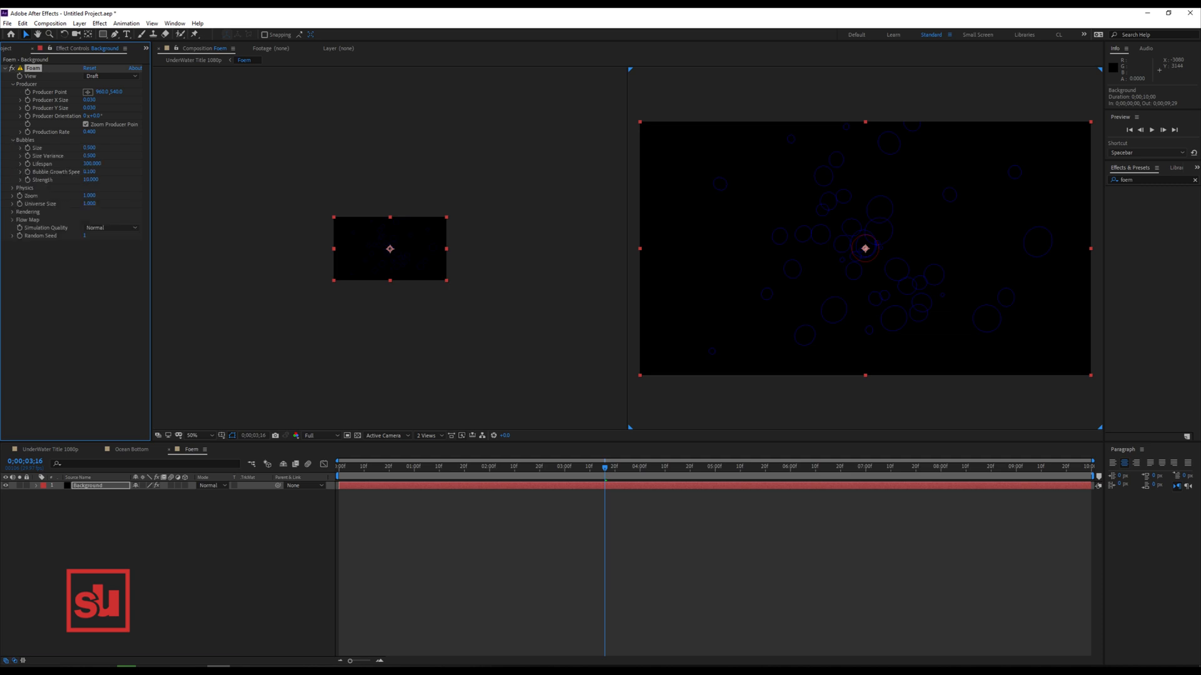
left_click(89, 148)
type("0.07")
key("Return")
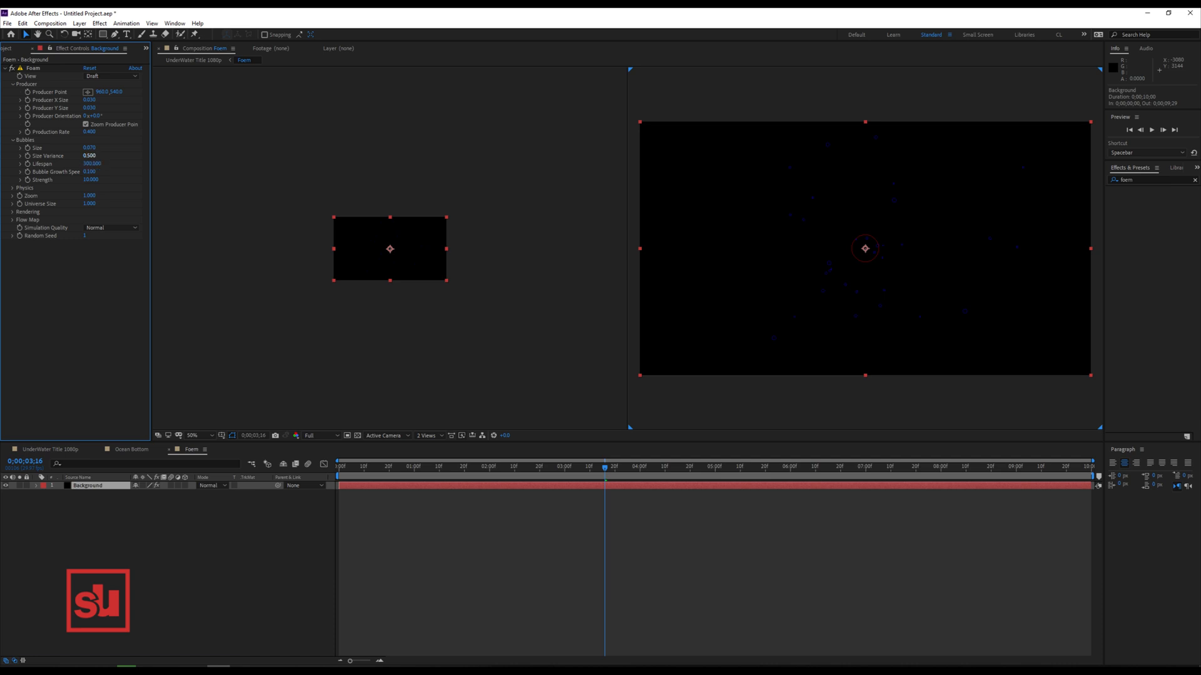
Set the Foam bubbles' Size Variance to 0.7 and increase their Lifespan.
left_click(89, 156)
type("0.5")
key("BackSpace")
key("BackSpace")
type(".7")
key("Return")
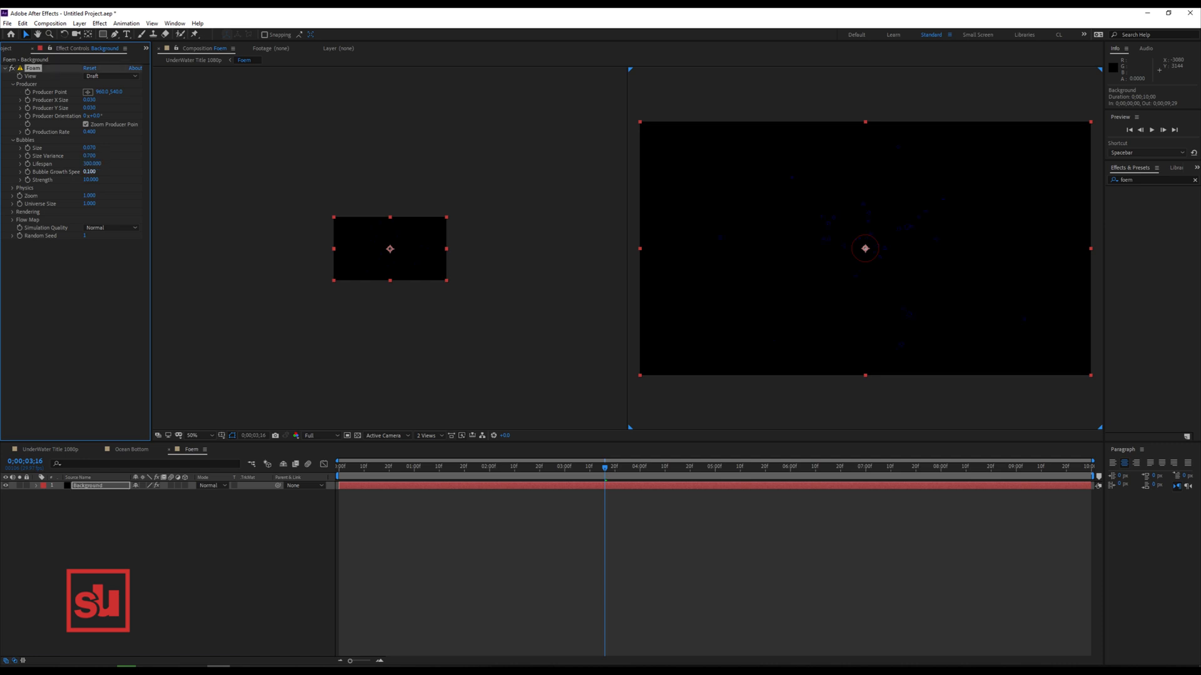
left_click_drag(92, 164, 109, 164)
Switch the Foam effect's view to Rendered and preview the simulation.
left_click(12, 212)
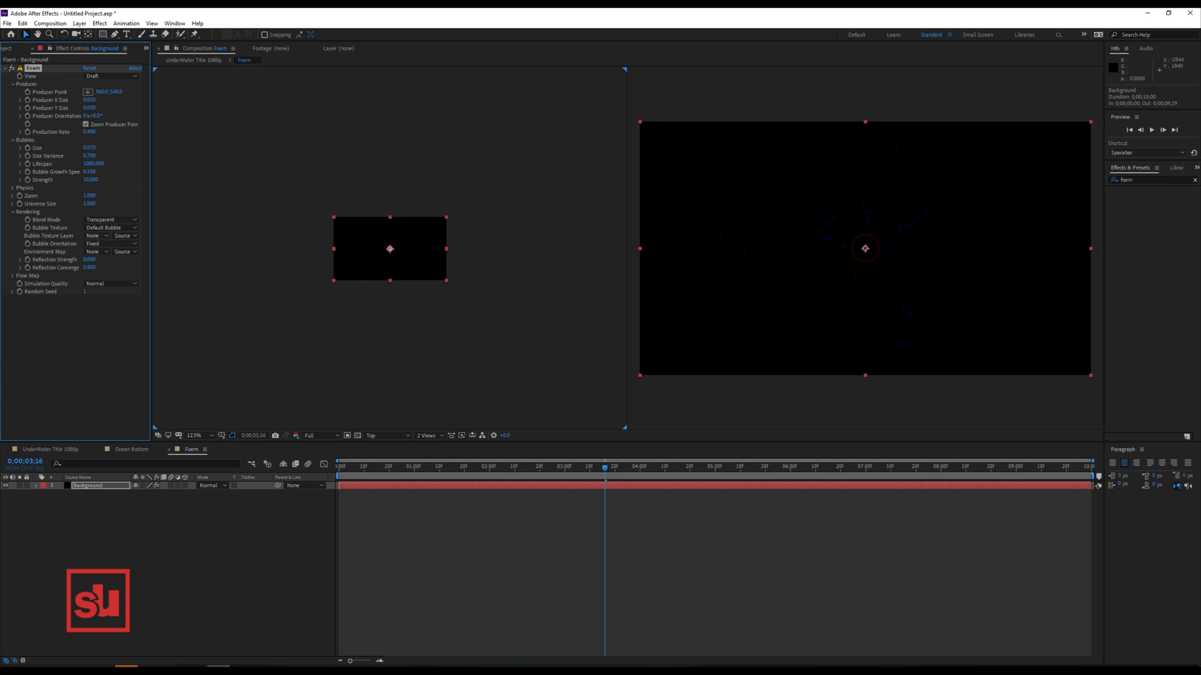
left_click(111, 76)
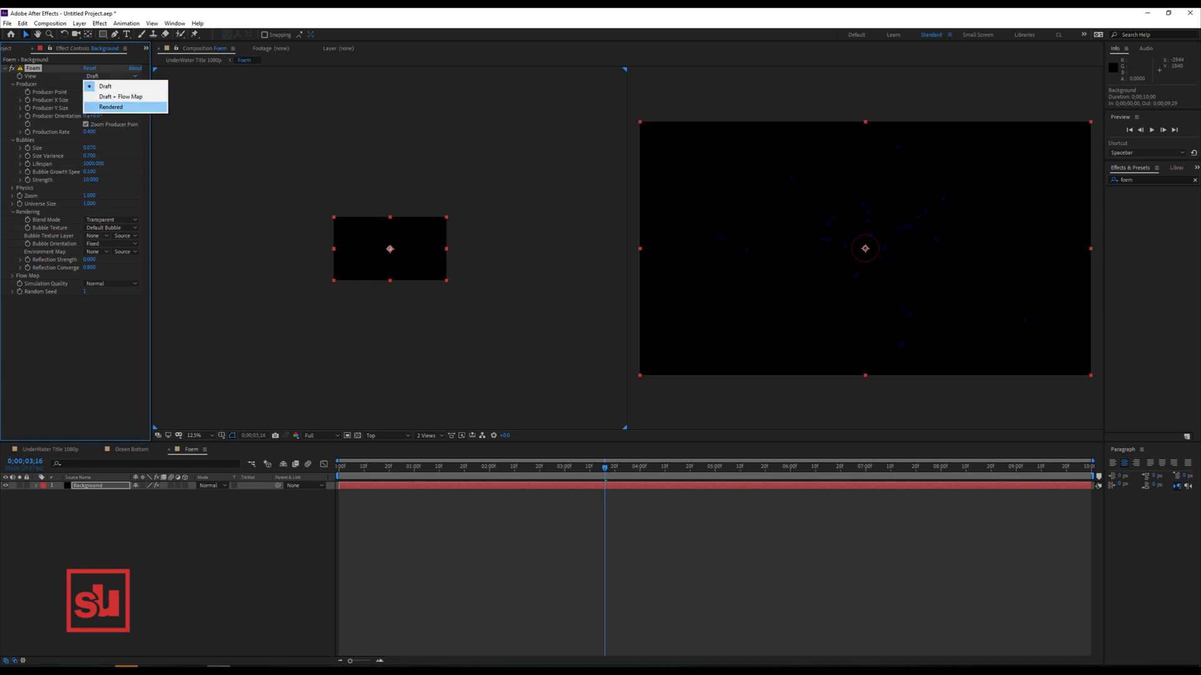
left_click(110, 107)
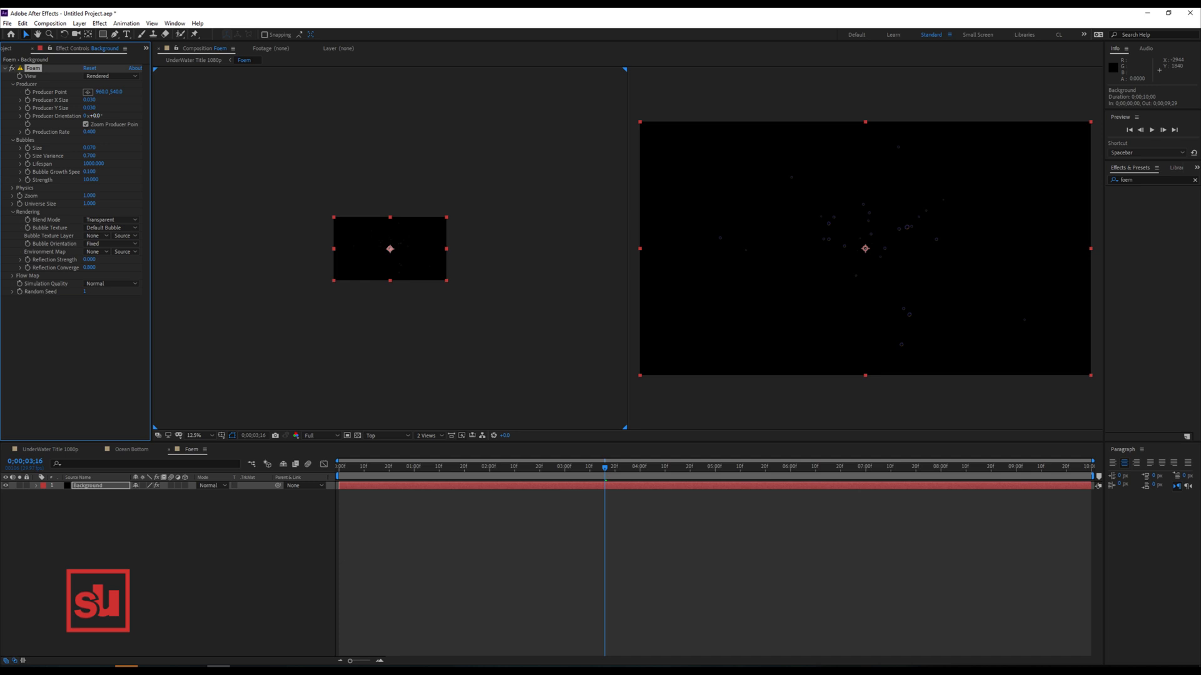
key("space")
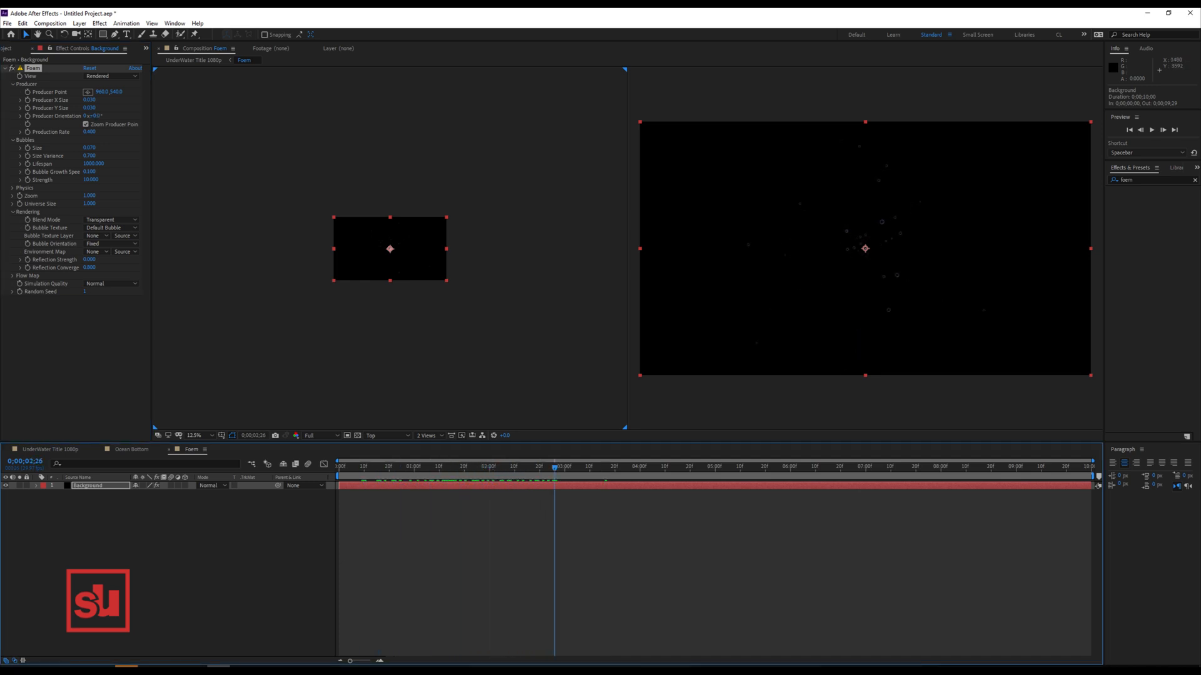
Try a Foam Producer X Size of 0.3 and preview how the bubbles spread.
left_click(89, 100)
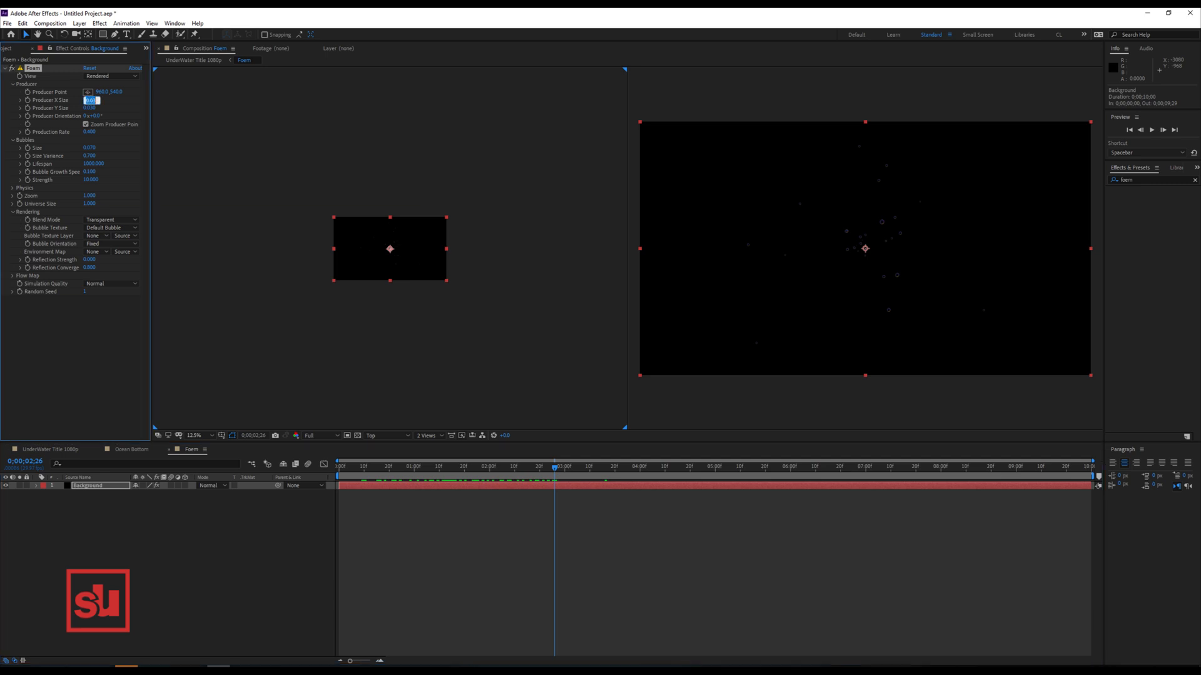
type("0.3")
key("Return")
key("space")
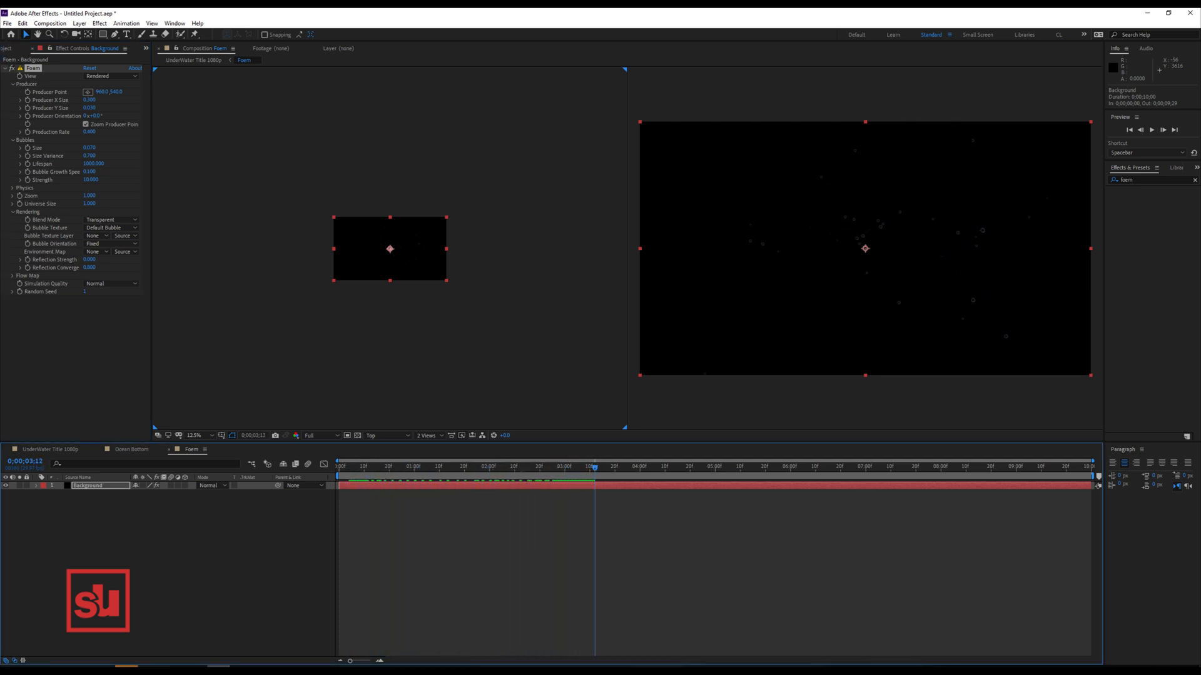
key("space")
Set the Foam Producer X Size to 0.45 and preview the wider bubble spread.
left_click(89, 100)
type("0.3")
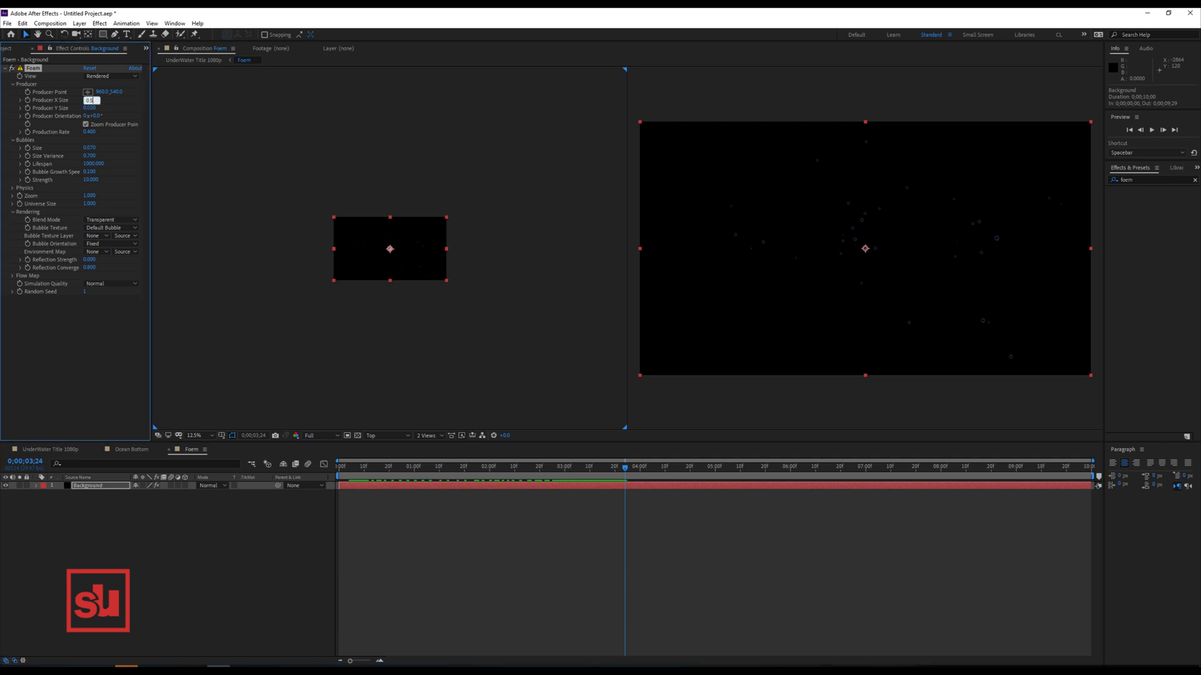
key("Return")
key("space")
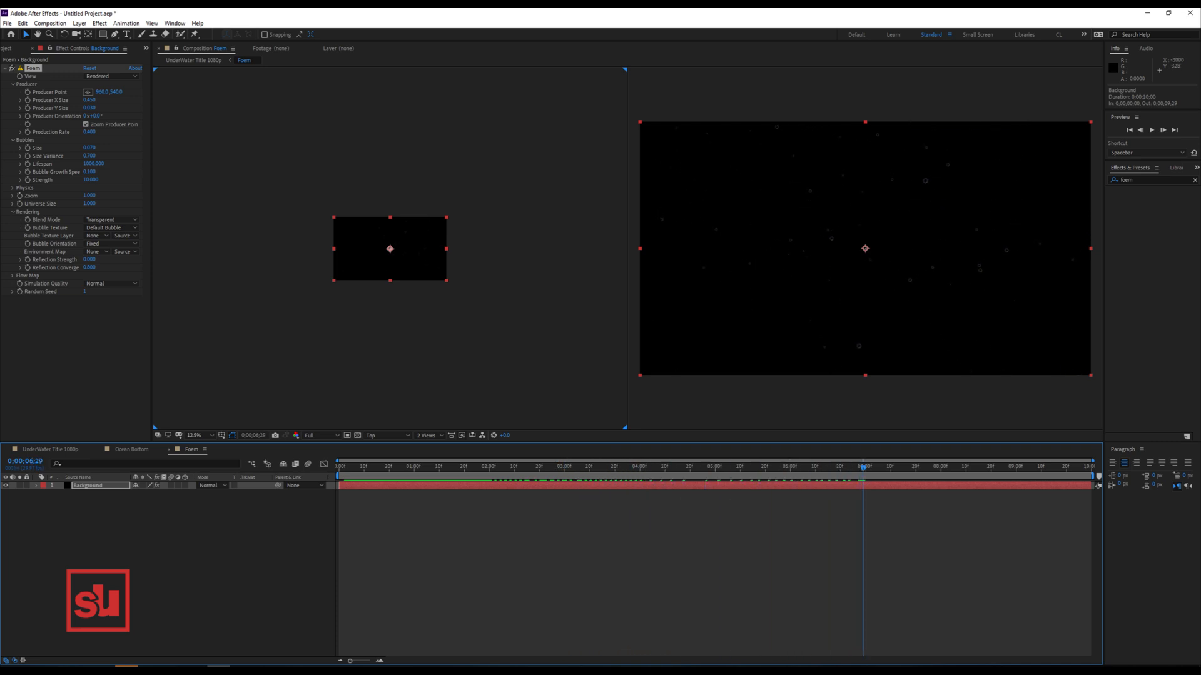
Lower the Foam Production Rate to 0.2 and preview the bubbles.
left_click(90, 132)
type("0.4")
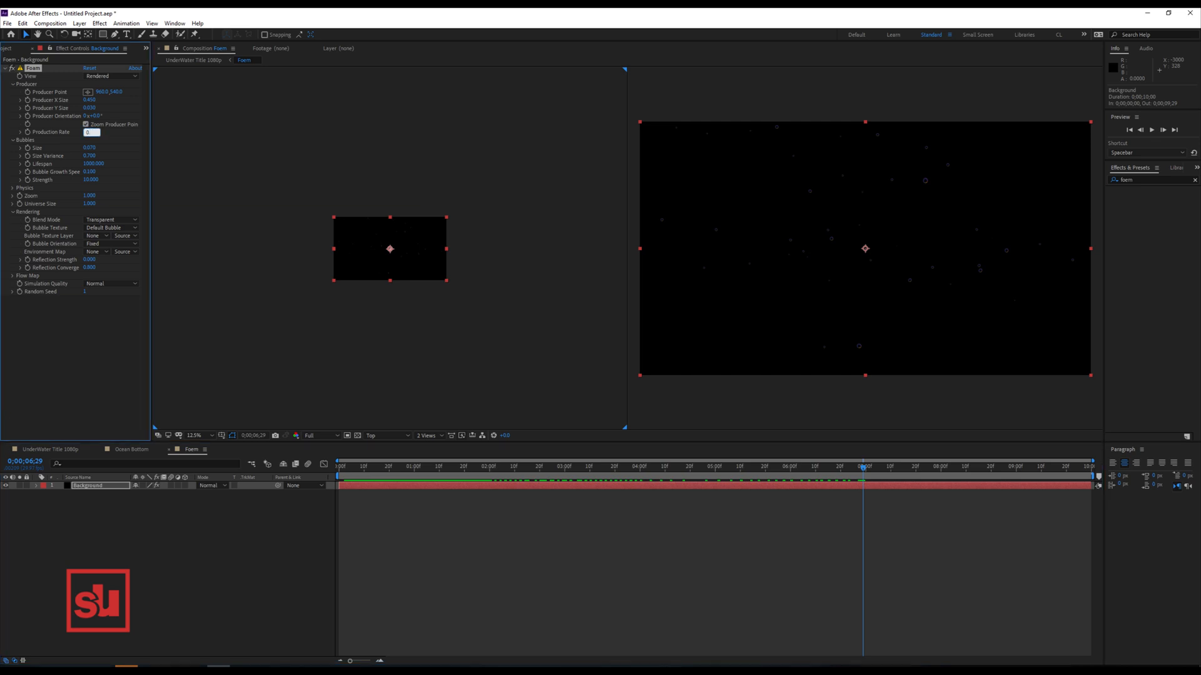
key("Return")
key("space")
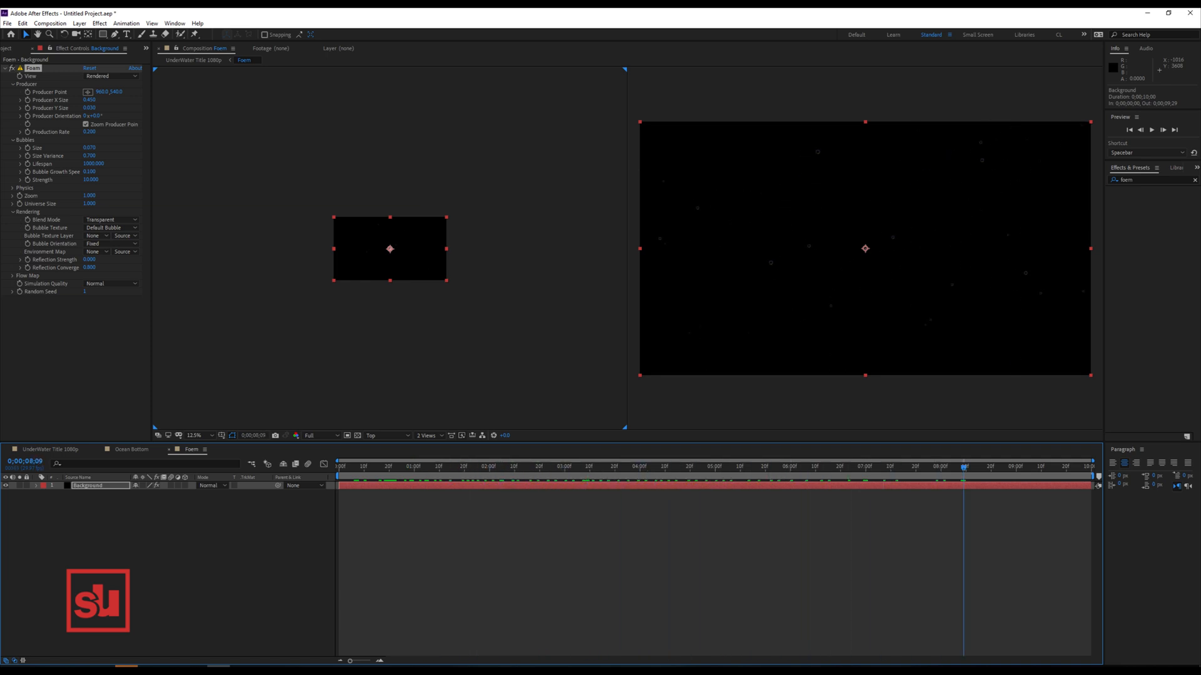
Close the Foem and Ocean Bottom compositions and move the Foem layer above Ocean Bottom in UnderWater Title 1080p.
key("ctrl+w")
key("ctrl+w")
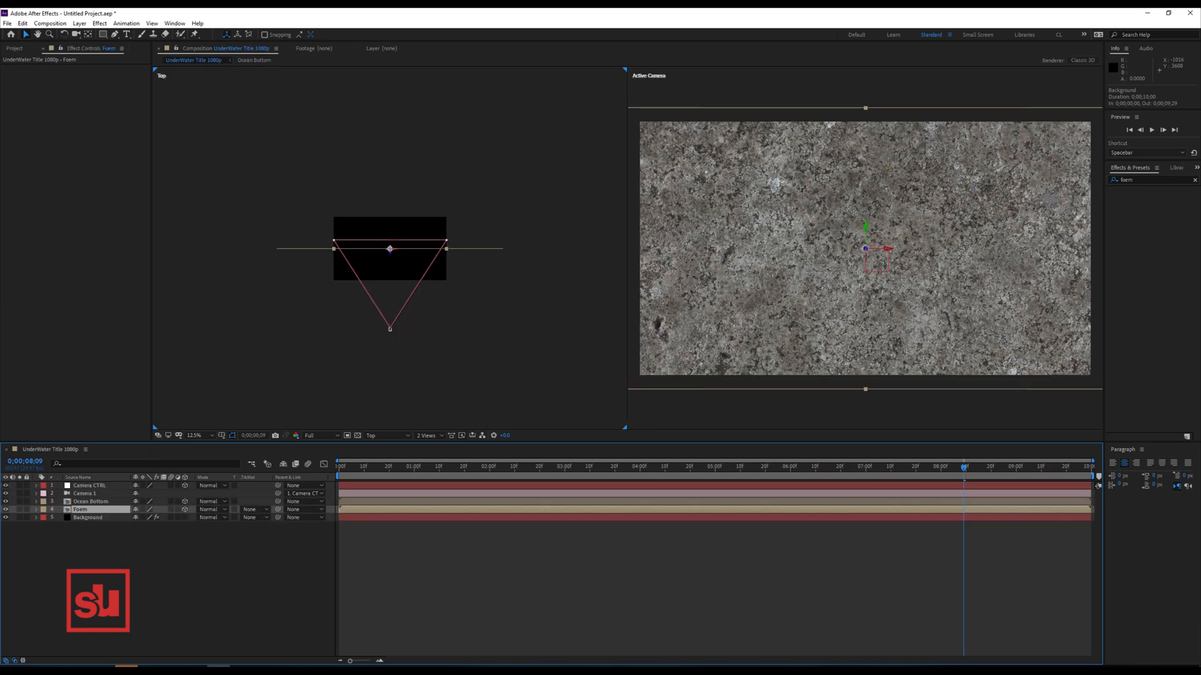
left_click_drag(88, 509, 91, 498)
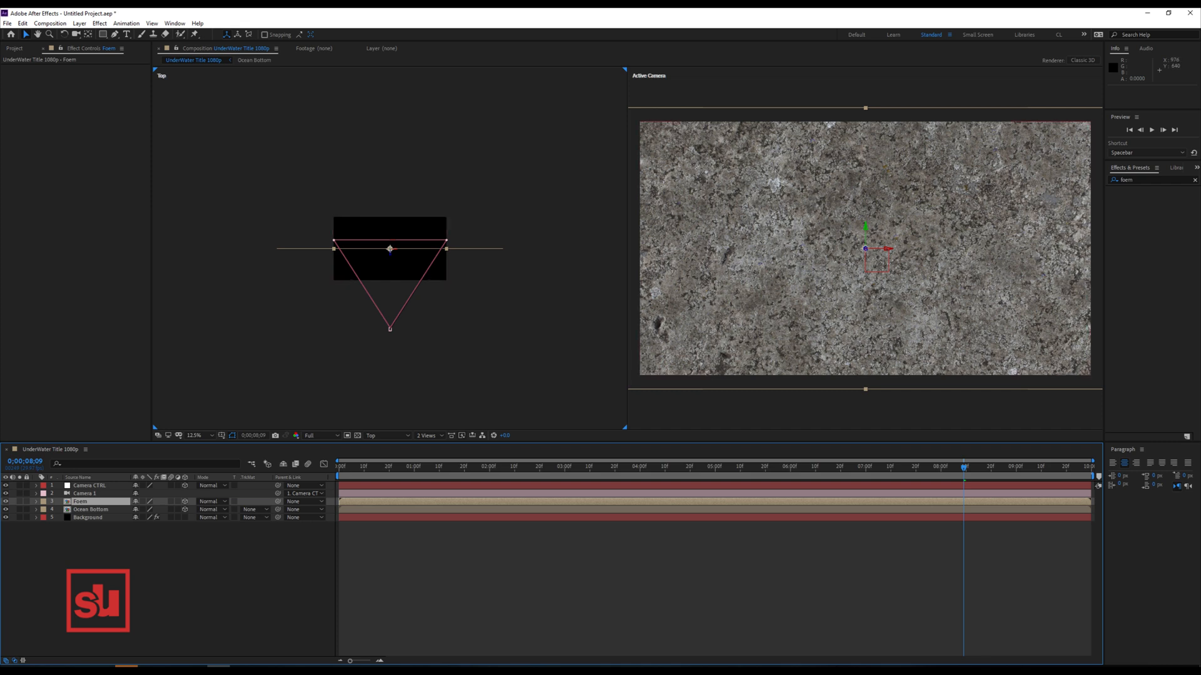
Move the Foem layer toward the camera to a Z position of about -424 and hide Ocean Bottom.
left_click_drag(391, 254, 390, 279)
left_click(6, 510)
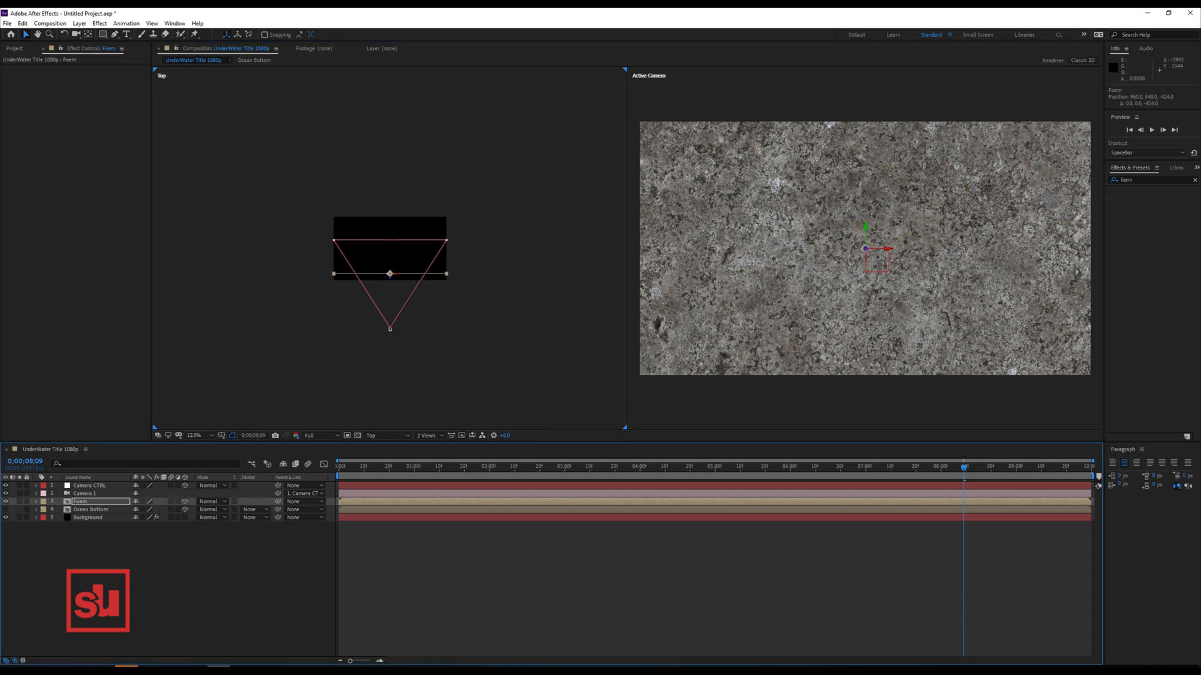
Shift the Foem layer about 18 frames earlier in time and preview the scene.
mouse_move(344, 467)
left_mouse_down()
mouse_move(366, 467)
mouse_move(339, 467)
left_mouse_up()
left_click_drag(412, 502, 367, 502)
key("space")
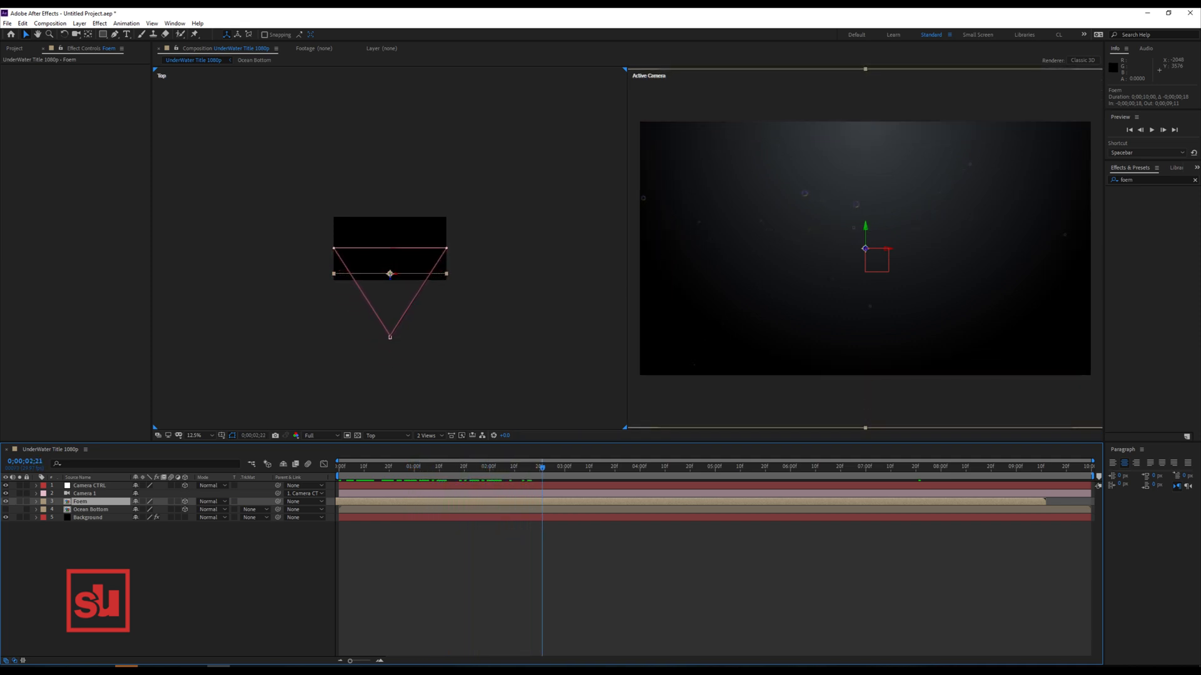
Scale the Foem layer down to about 74% around the camera frame and preview the scene from near the start.
left_click_drag(689, 468, 657, 468)
scroll(726, 310, "down", 2)
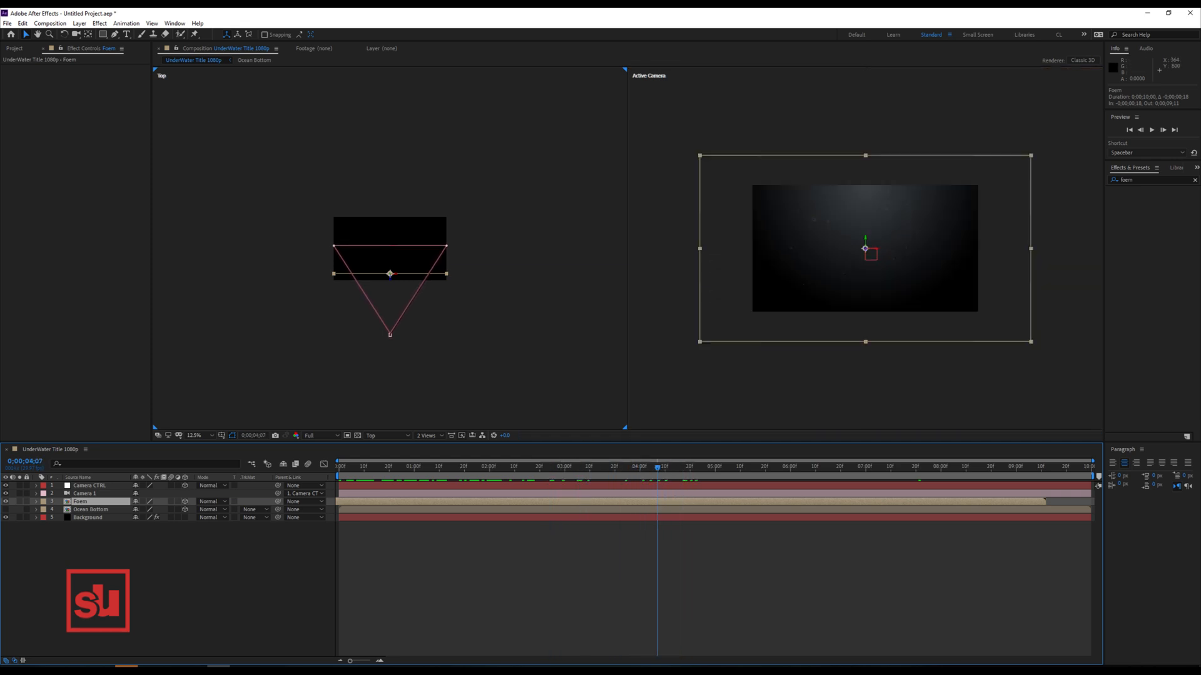
left_click_drag(1021, 160, 988, 180)
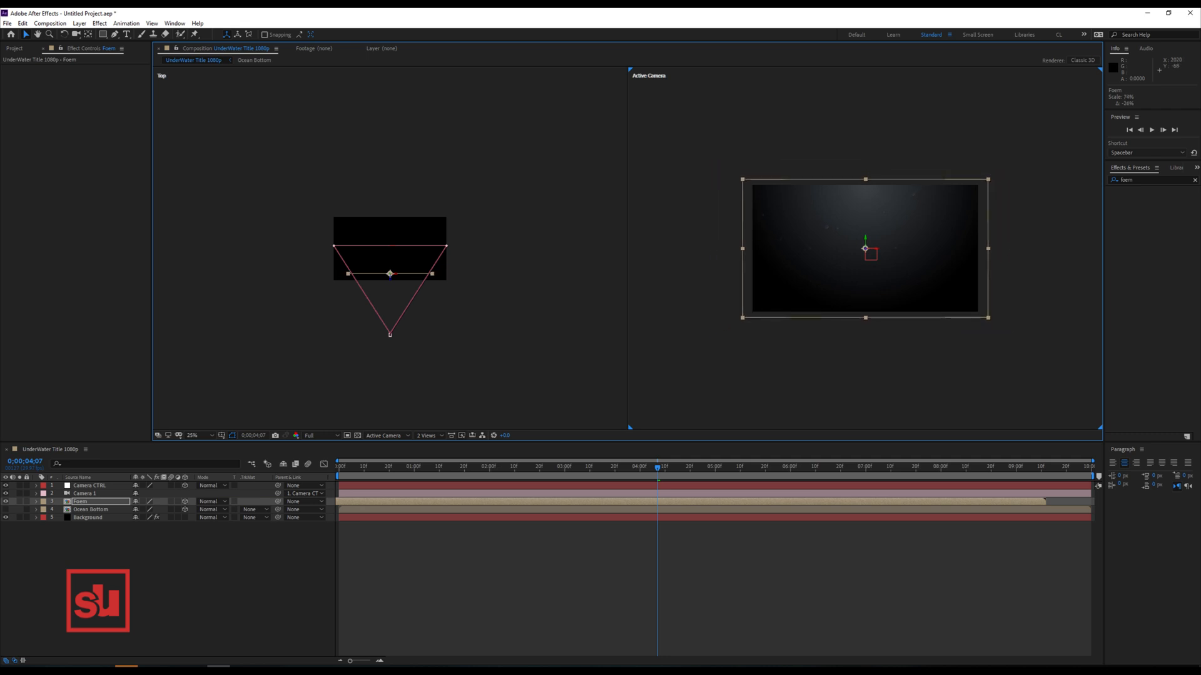
scroll(901, 250, "up", 2)
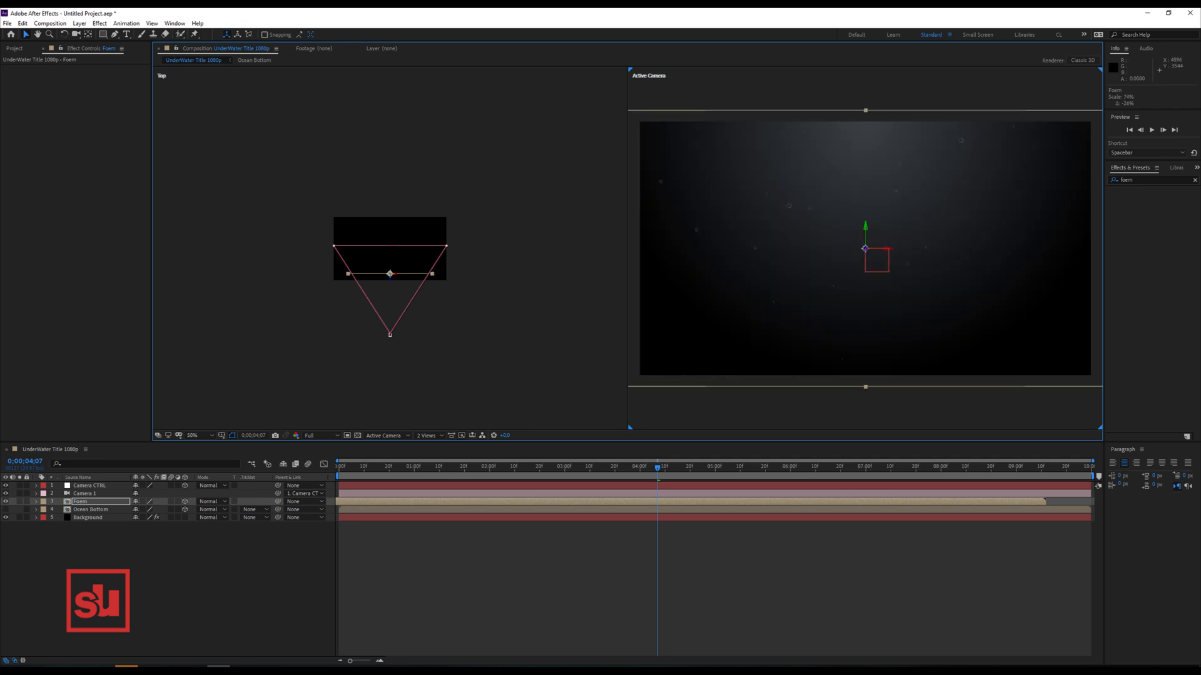
left_click_drag(657, 468, 341, 467)
key("space")
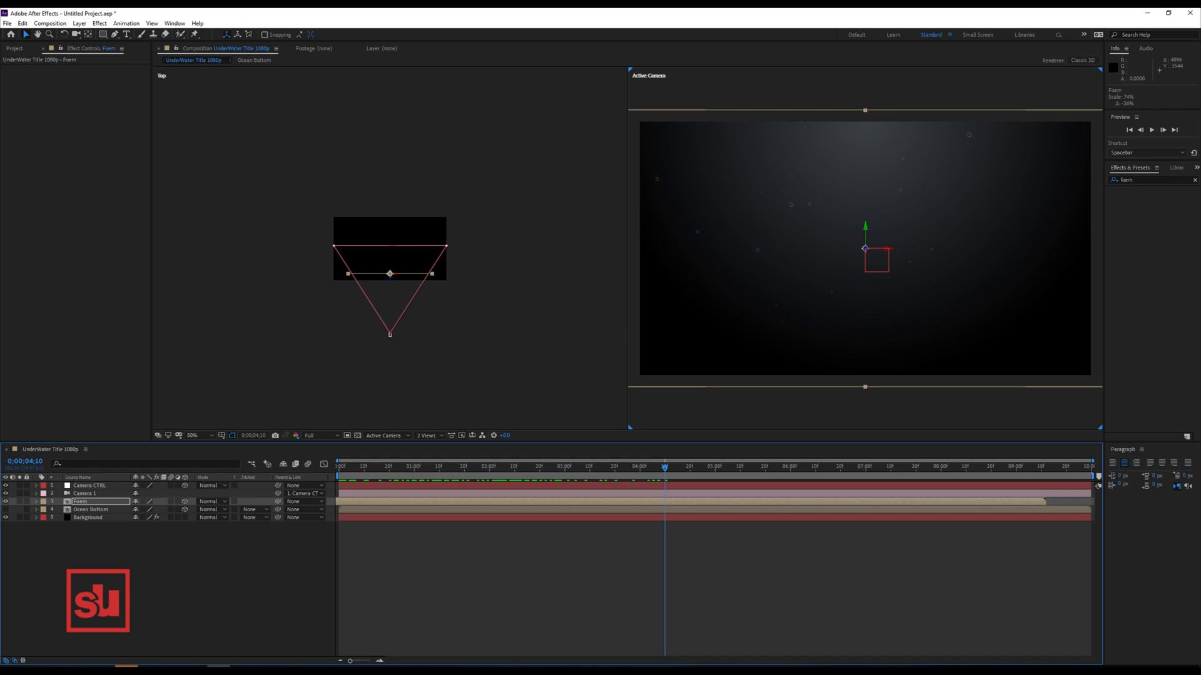
Show the Ocean Bottom layer again and apply a Tint color correction effect to it.
left_click(6, 510)
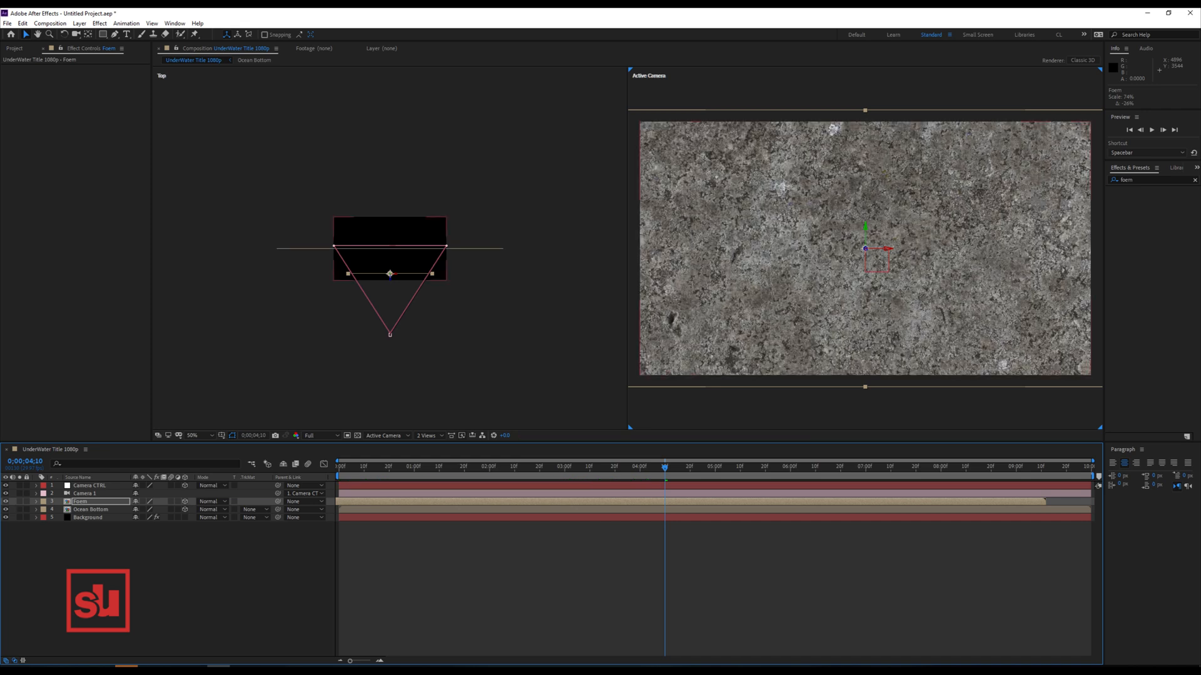
left_click(91, 510)
right_click(48, 95)
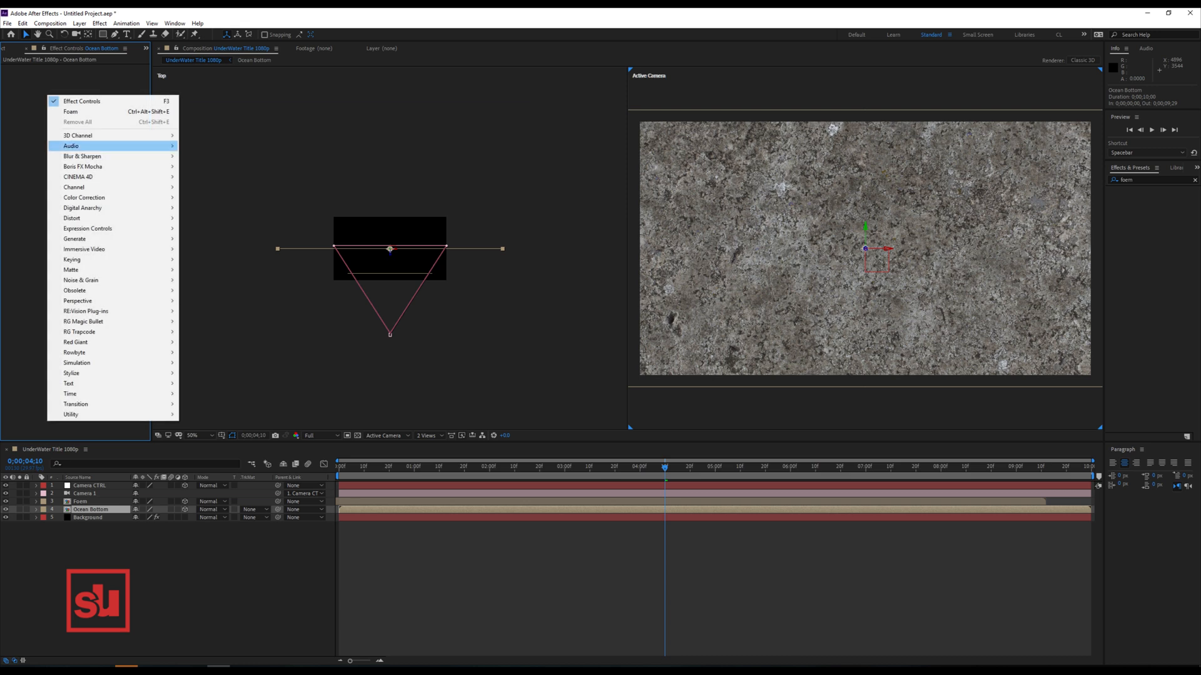
mouse_move(113, 197)
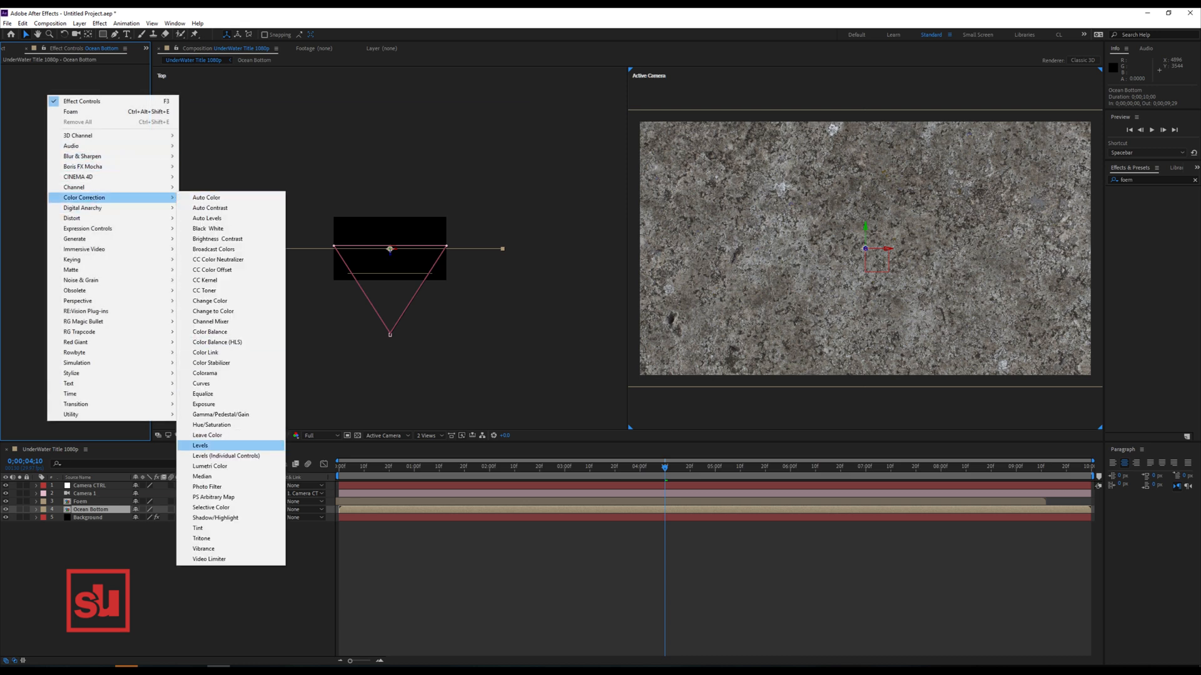
left_click(197, 529)
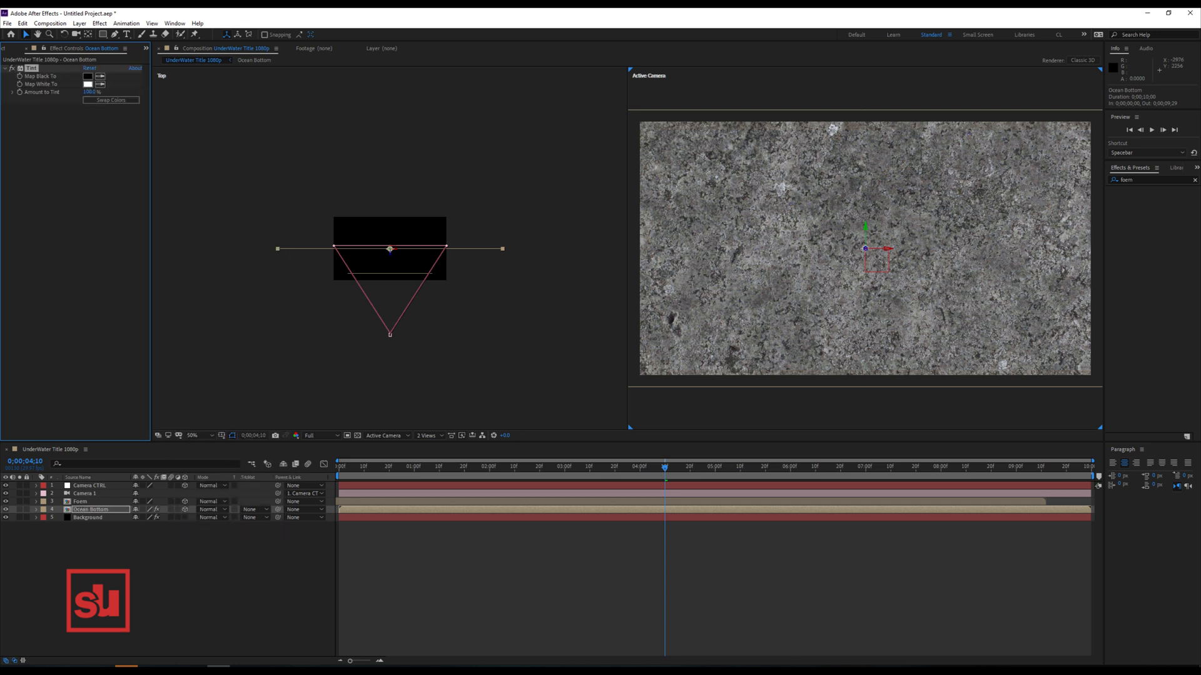
Add a Levels effect to Ocean Bottom, lower Output White to about 0.27, and collapse the Tint settings.
right_click(35, 173)
mouse_move(81, 273)
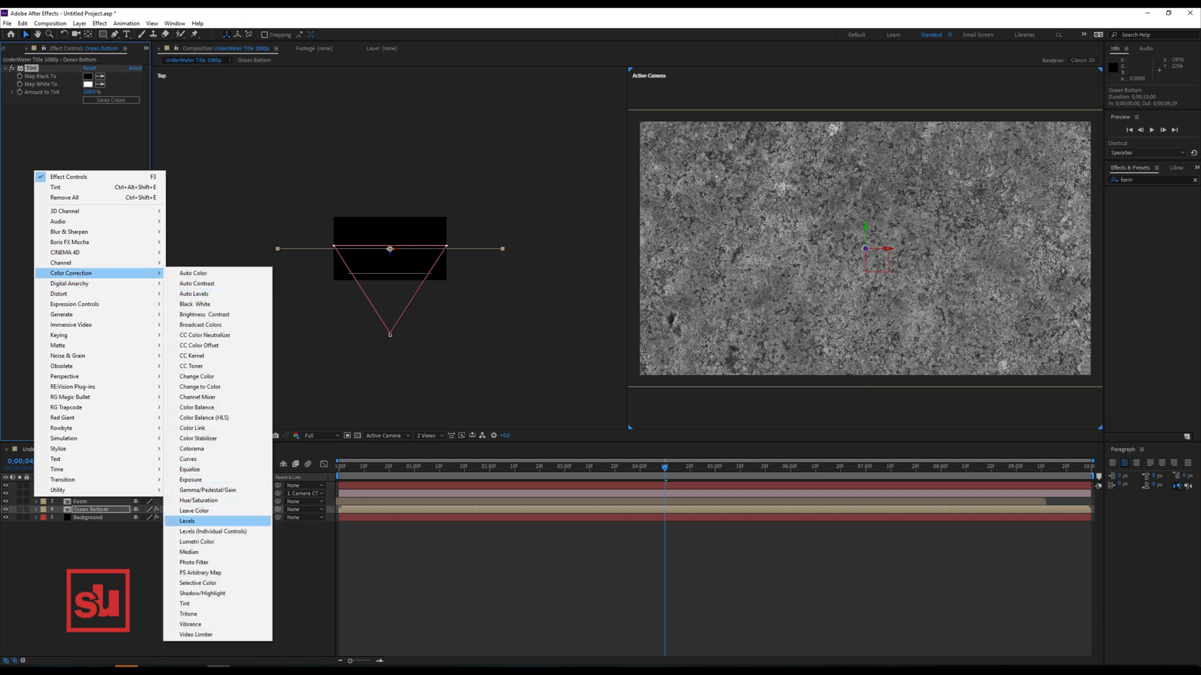
left_click(187, 521)
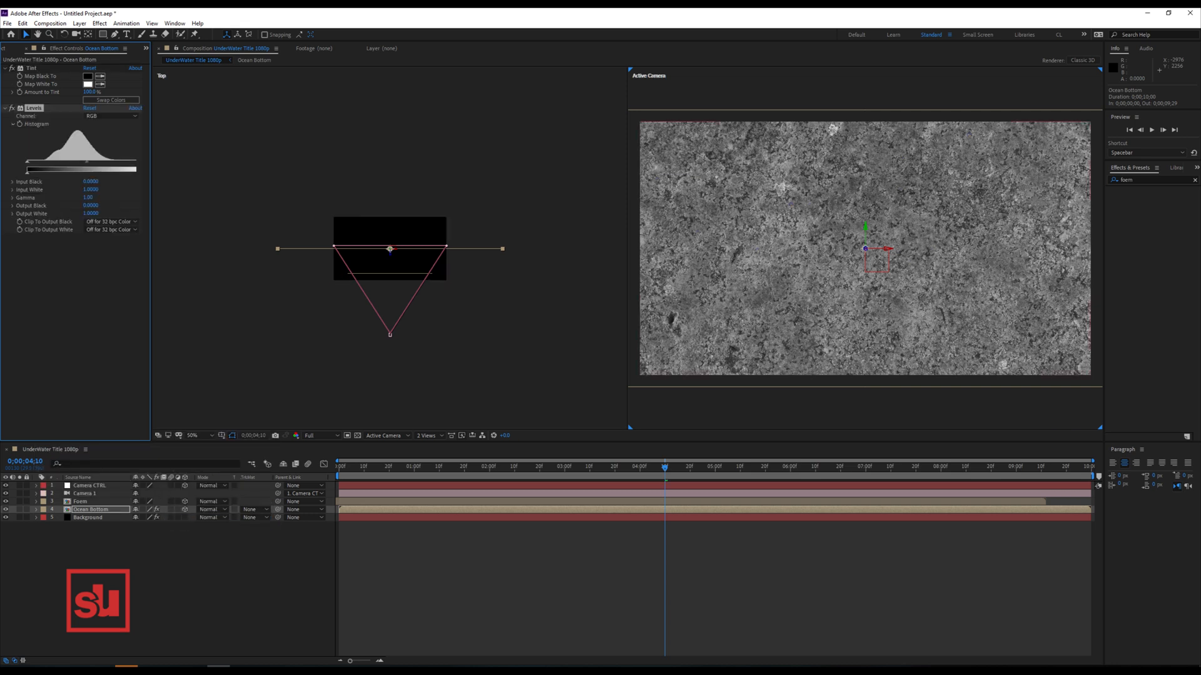
left_click_drag(151, 190, 59, 173)
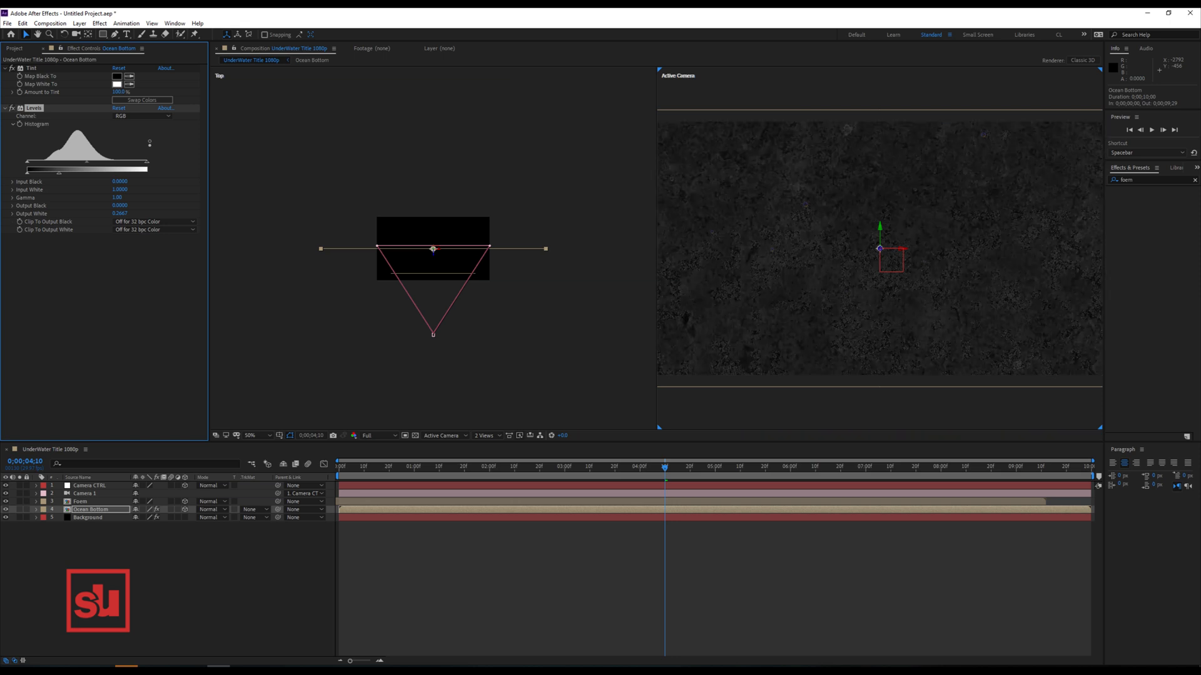
left_click(5, 69)
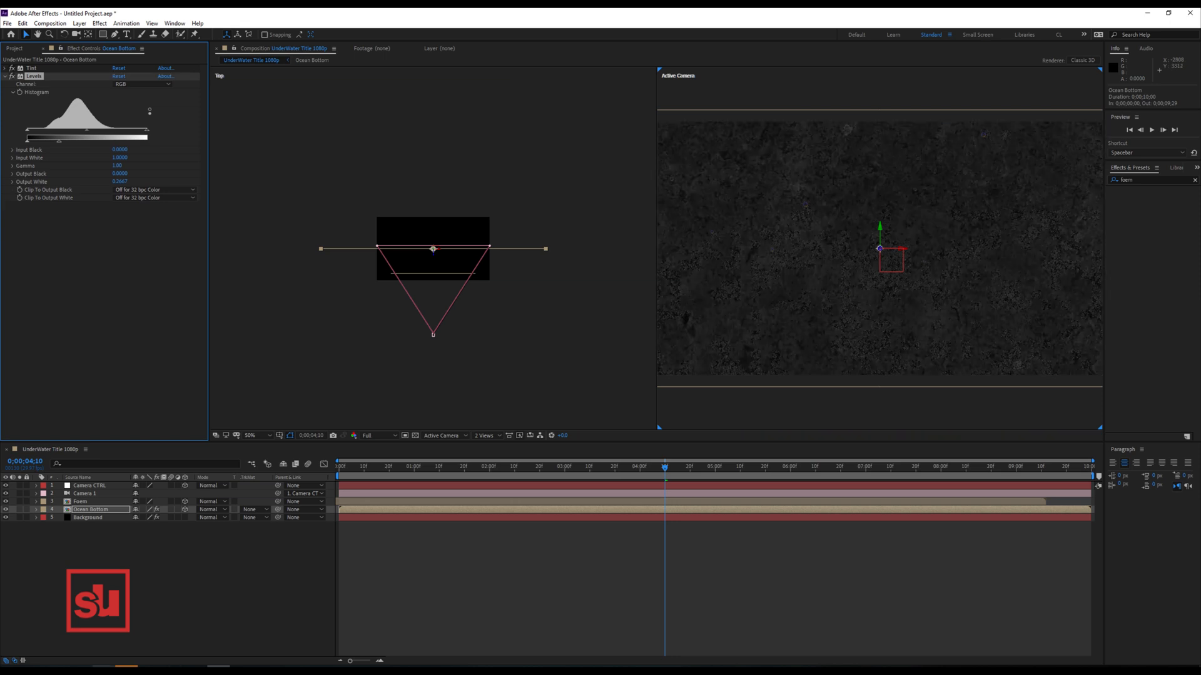
Duplicate the Background layer, place the copy directly above Ocean Bottom, and delete its Gradient Ramp effect.
left_click(87, 517)
key("ctrl+d")
key("ctrl+bracketright")
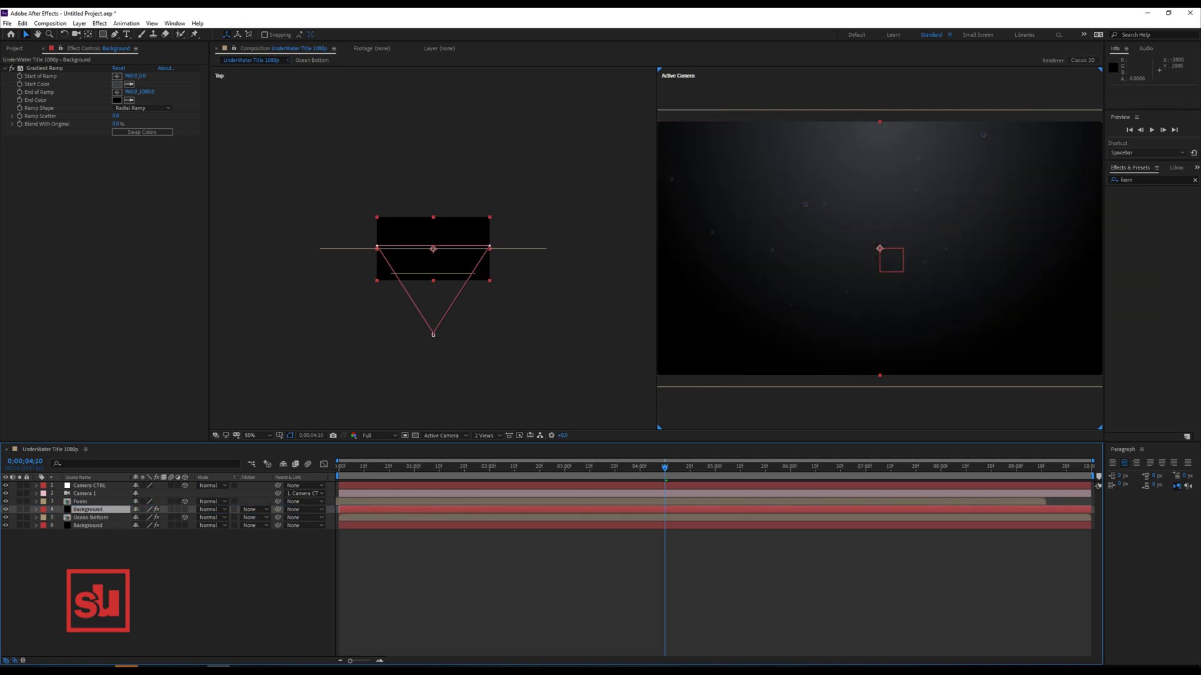
left_click(45, 69)
key("Delete")
Apply the Fractal Noise effect to the Background copy above Ocean Bottom.
right_click(40, 86)
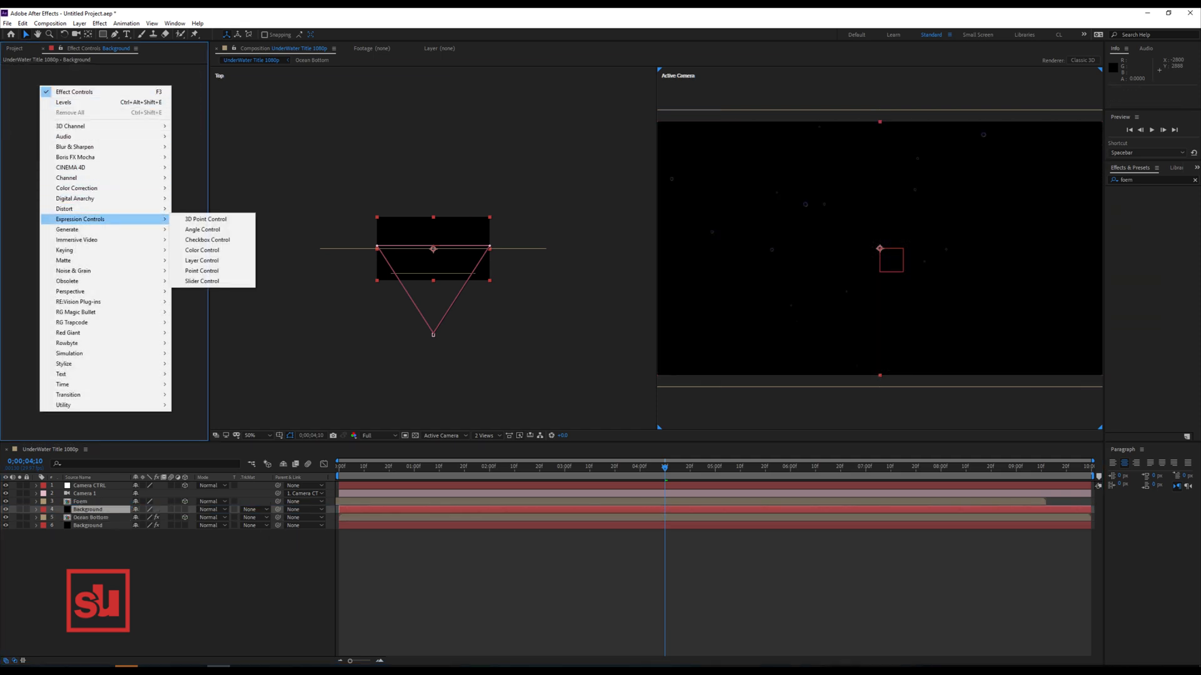
mouse_move(94, 270)
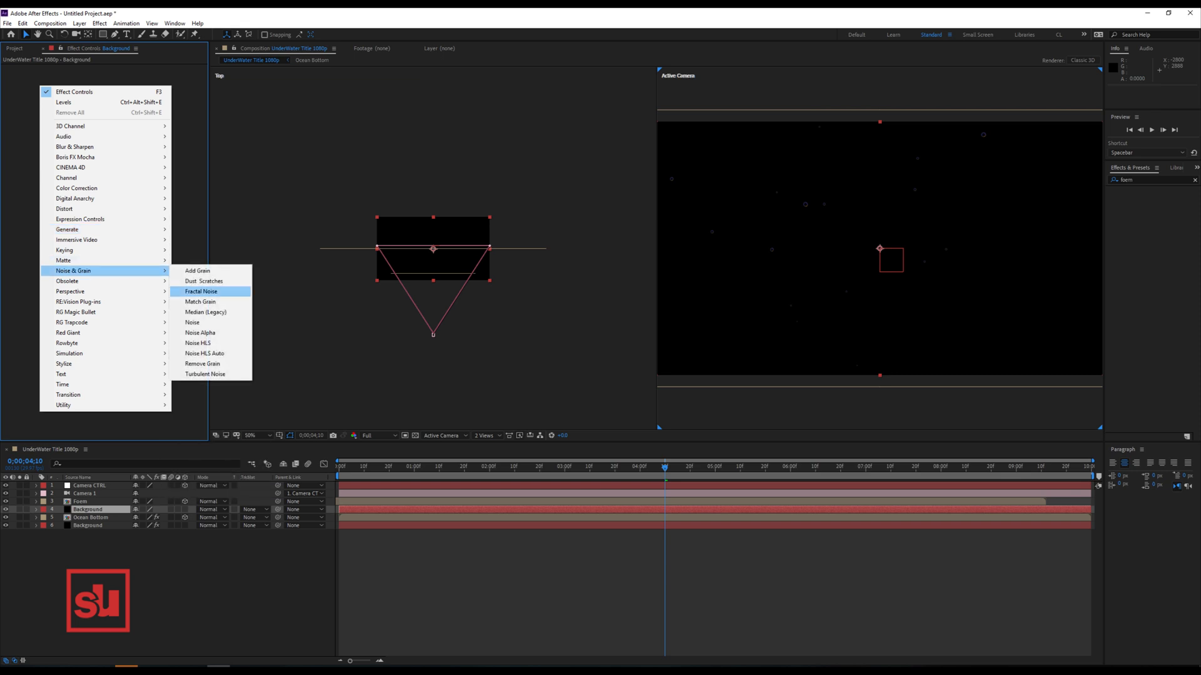
left_click(201, 292)
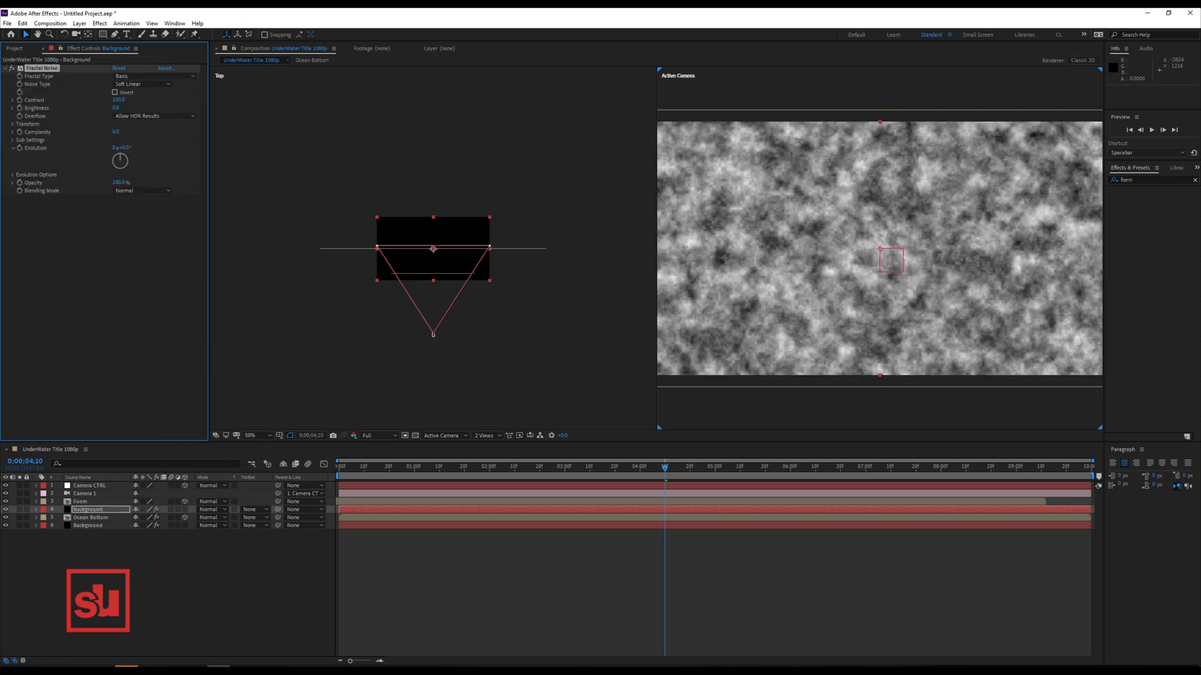
Set the Fractal Noise type to Dynamic Progressive and invert the noise.
left_click(153, 76)
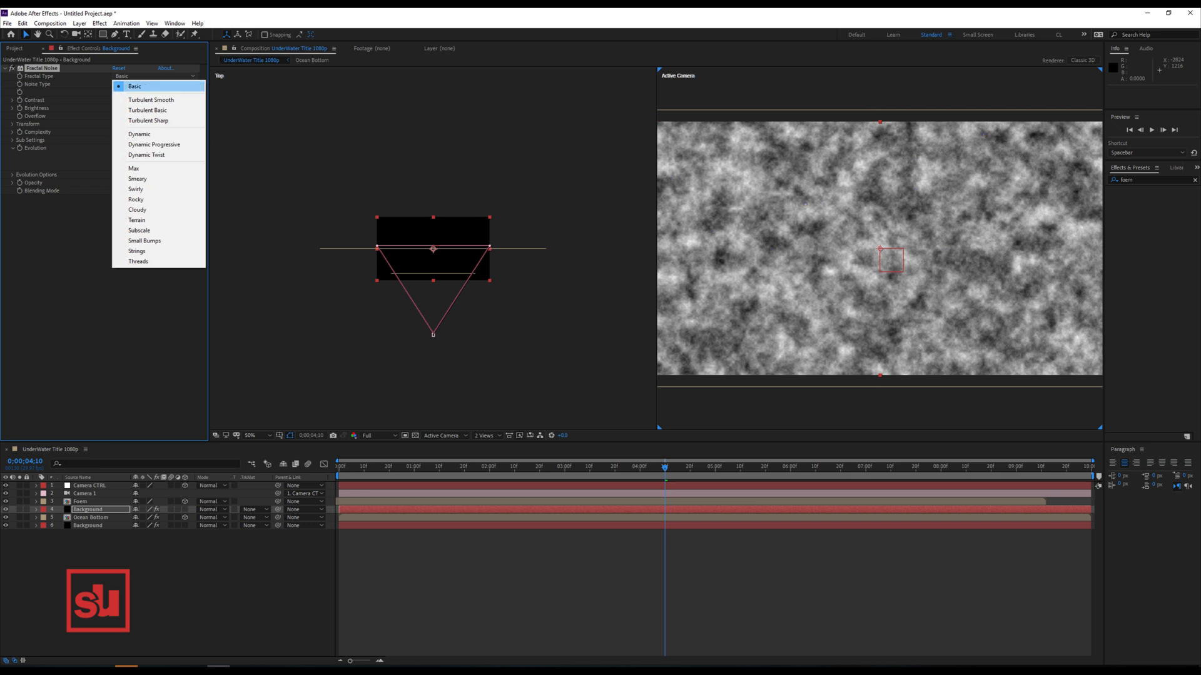
left_click(153, 144)
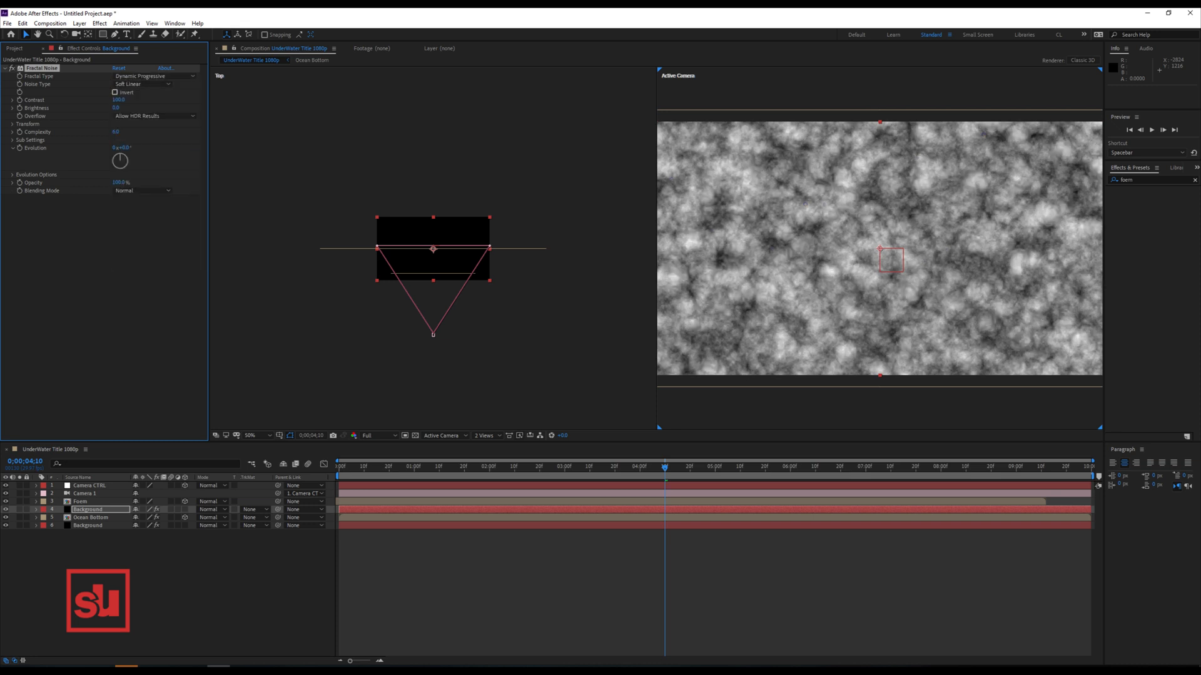
left_click(114, 92)
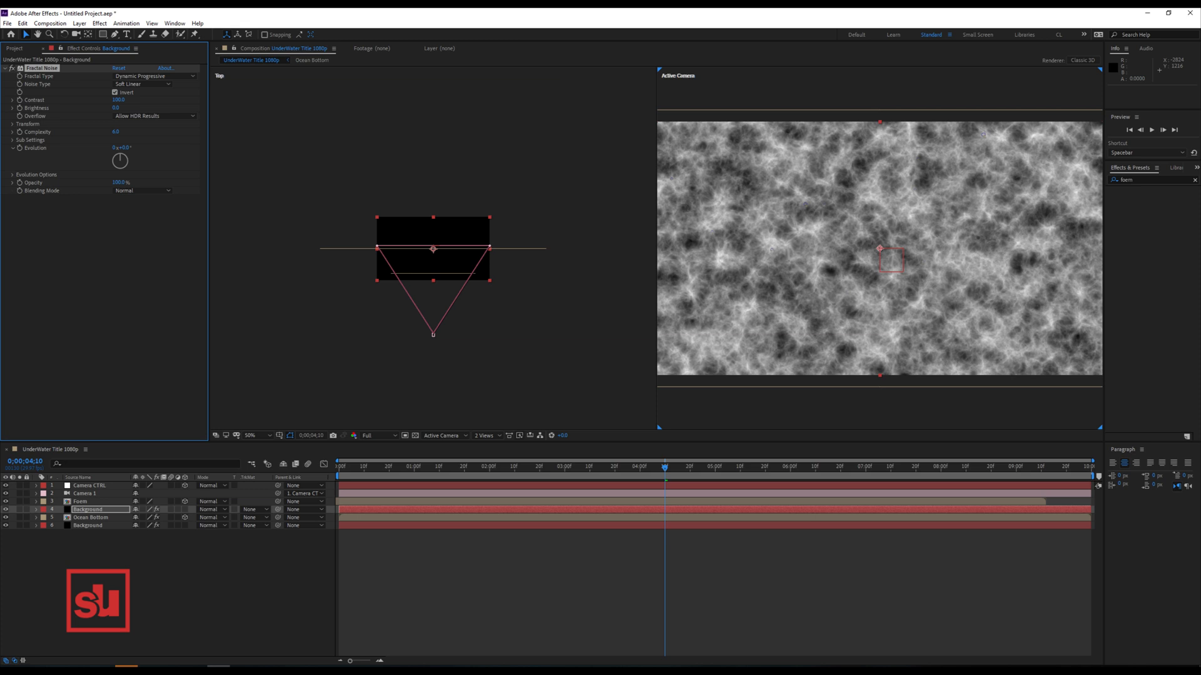
Animate Offset Turbulence from about 179, 540 at the start to the existing offset, with the end keyframe at about 9;07, and preview.
left_click(12, 124)
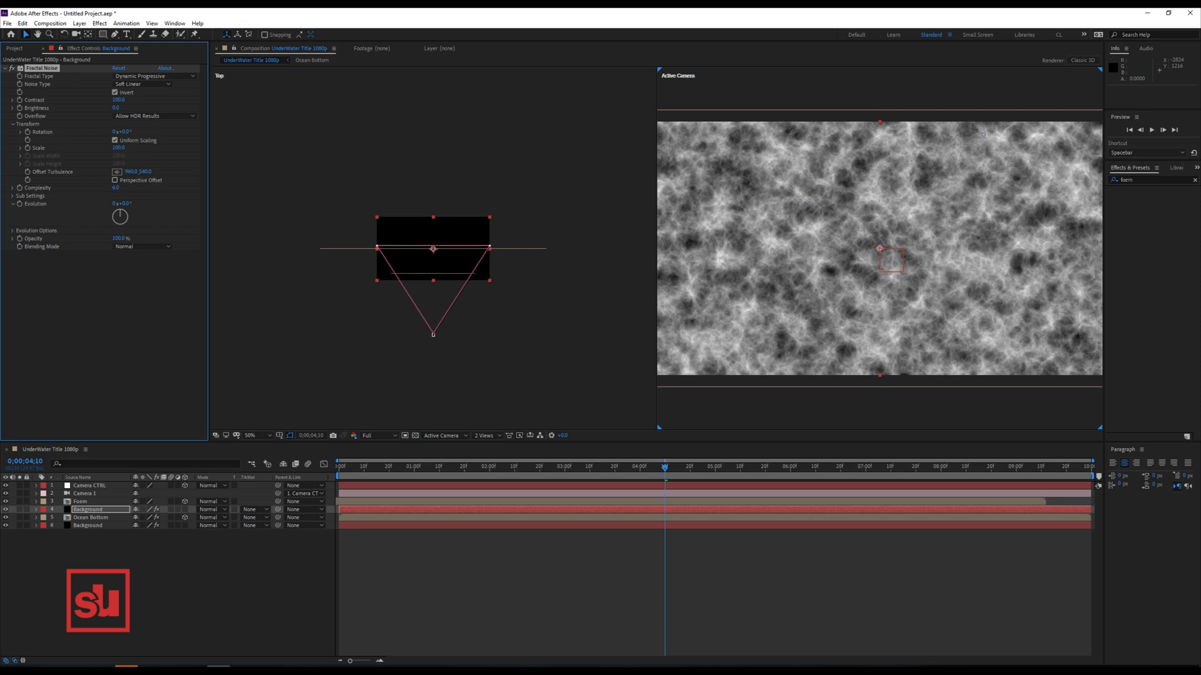
left_click(28, 172)
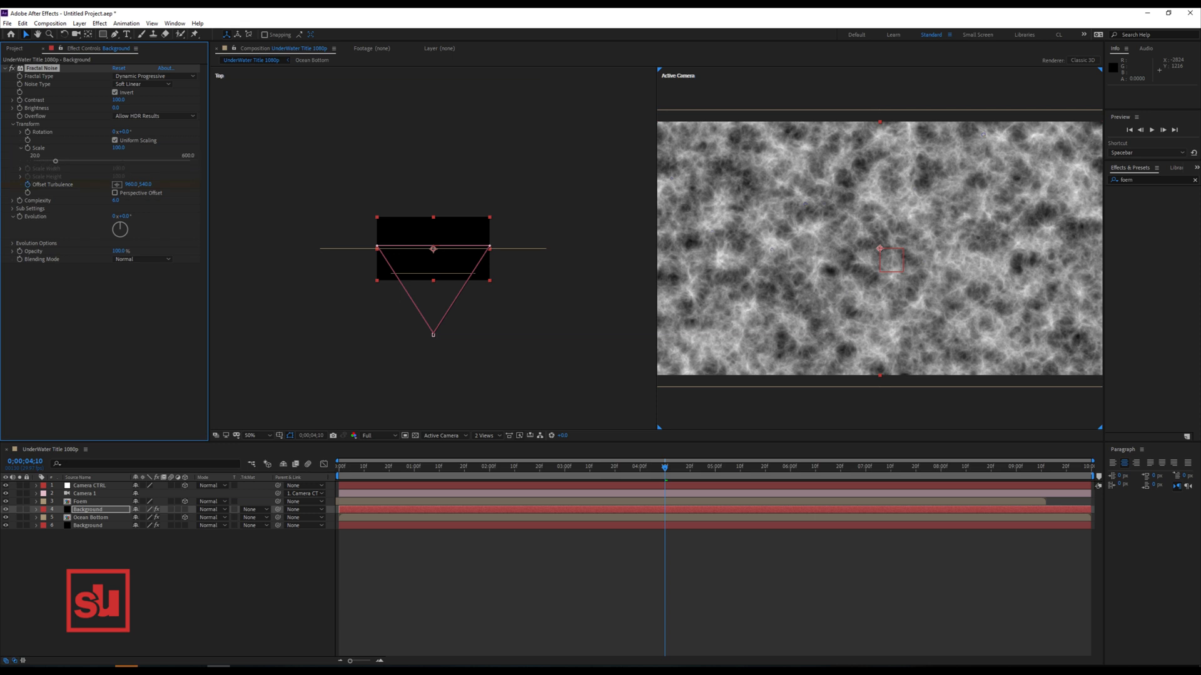
key("Home")
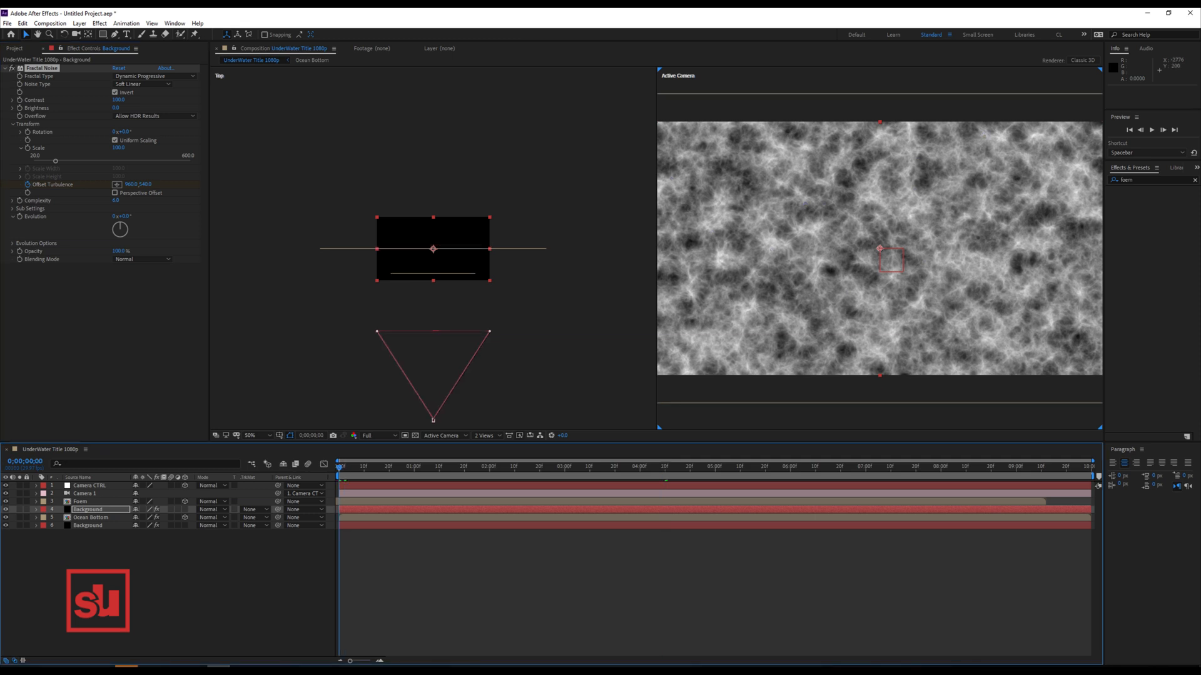
left_click_drag(130, 183, 0, 184)
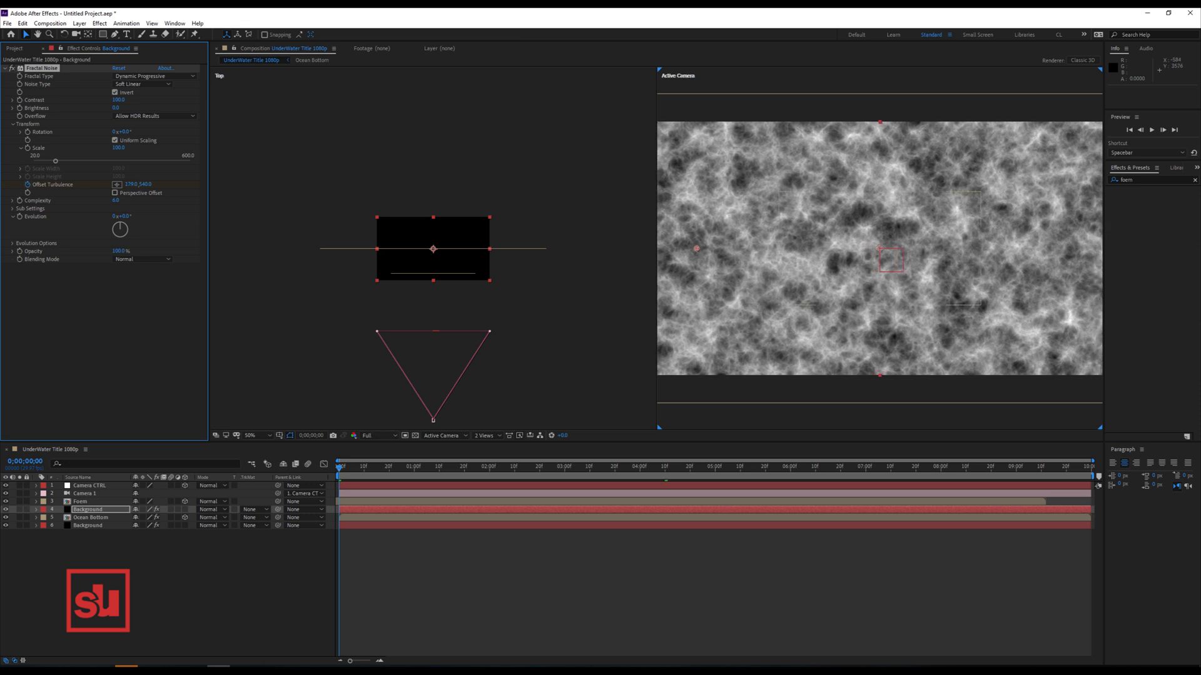
key("u")
left_click_drag(665, 526, 610, 526)
left_click_drag(957, 526, 1033, 526)
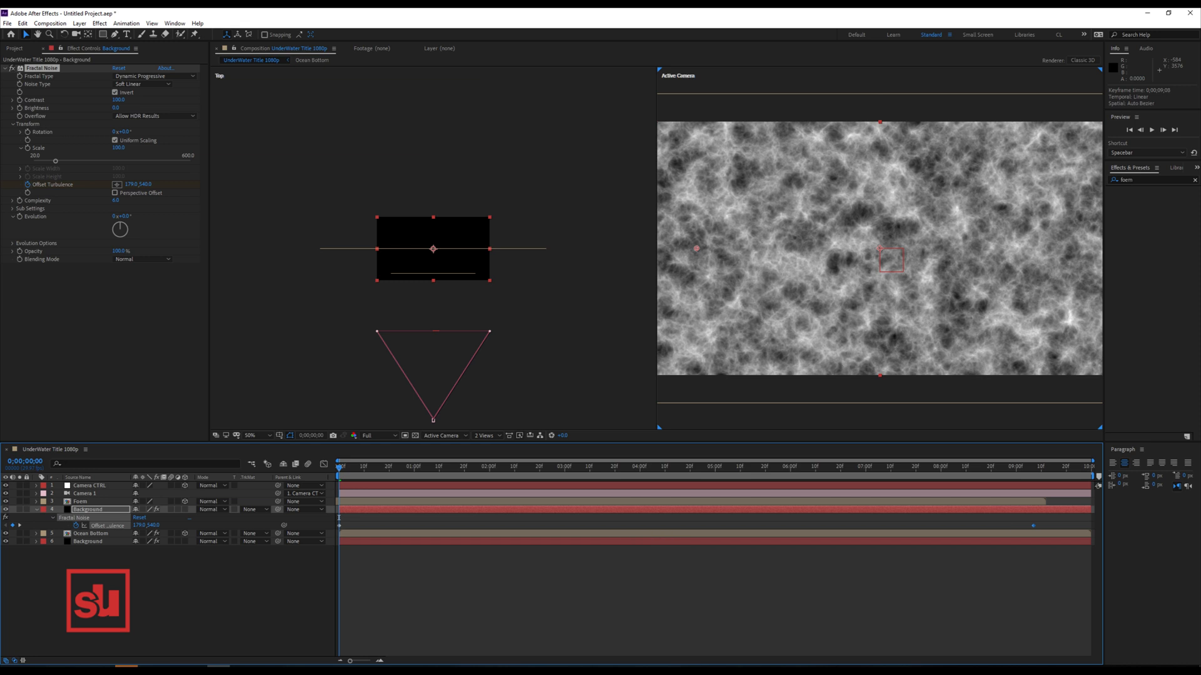
key("space")
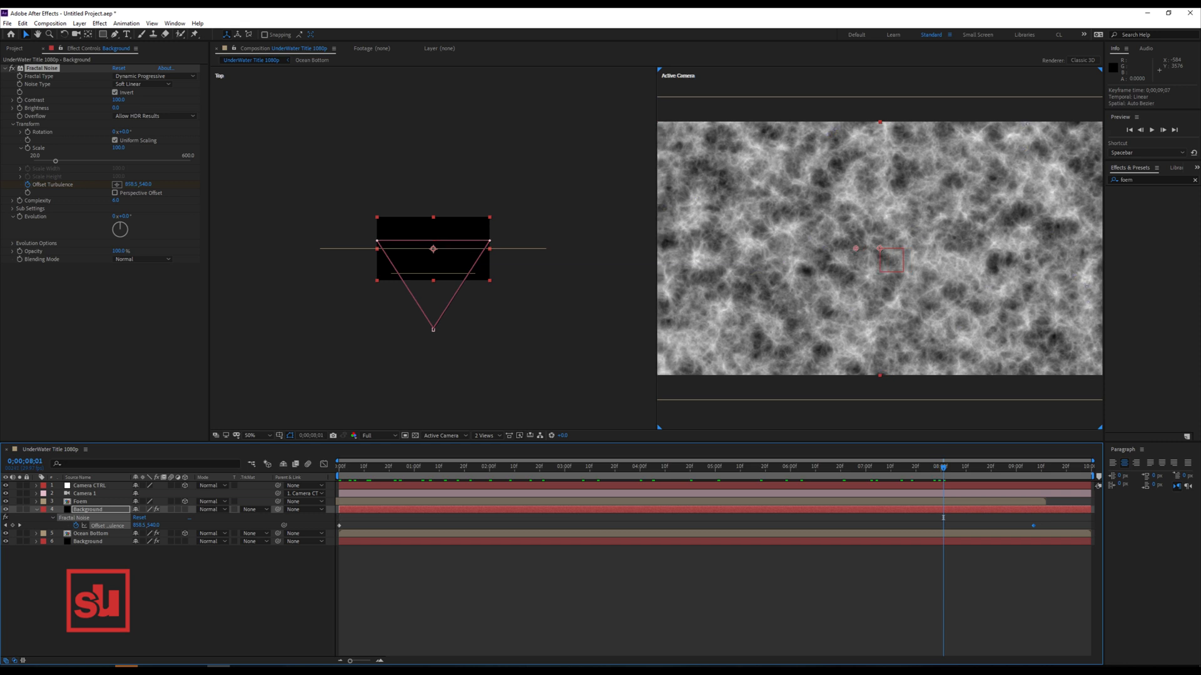
Add the expression time*200 to the Fractal Noise Evolution and preview the animation.
left_click(19, 217, "alt")
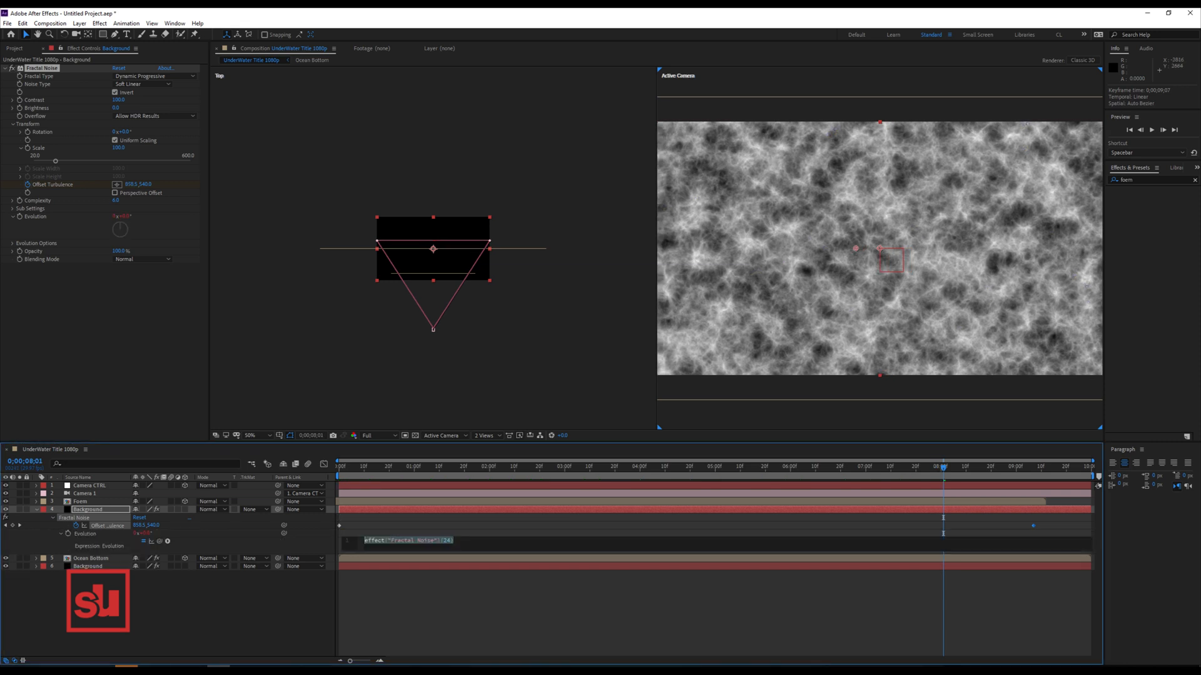
type("time")
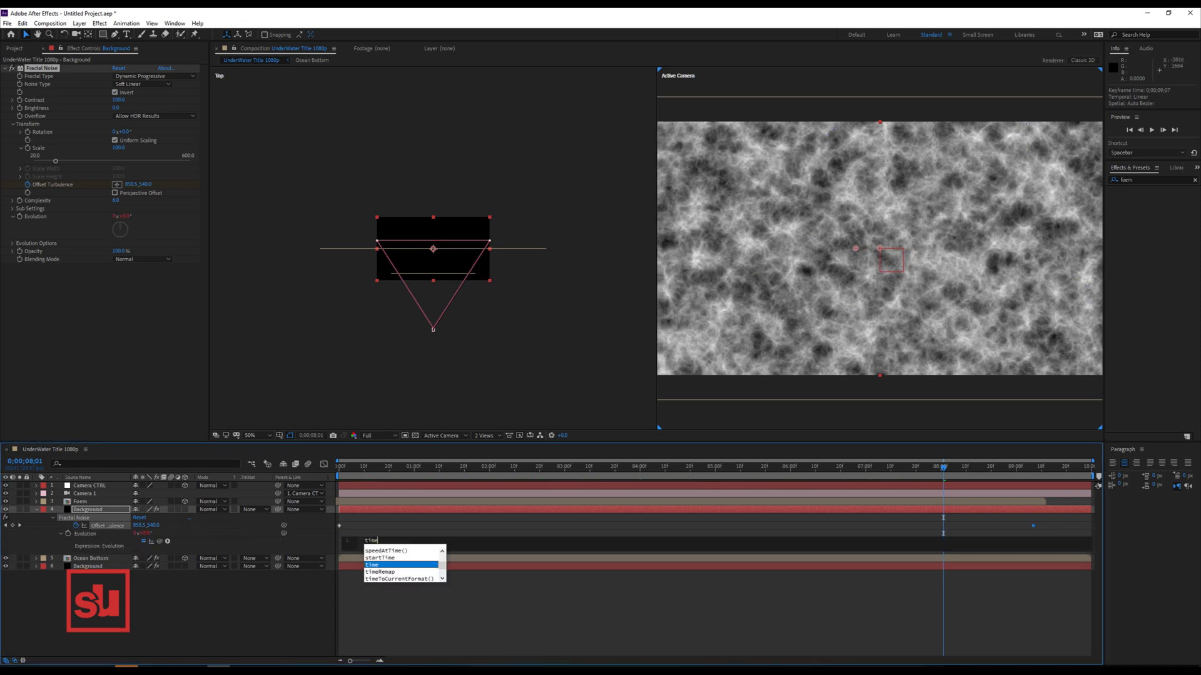
type("*")
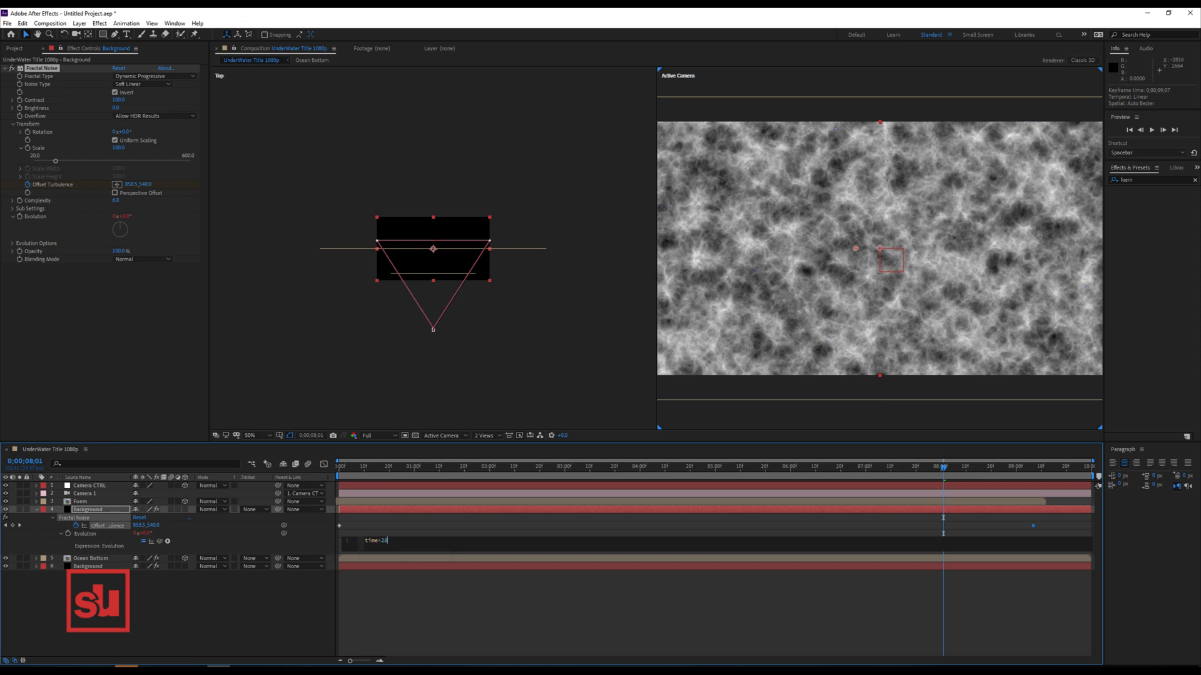
key("KP_Enter")
key("space")
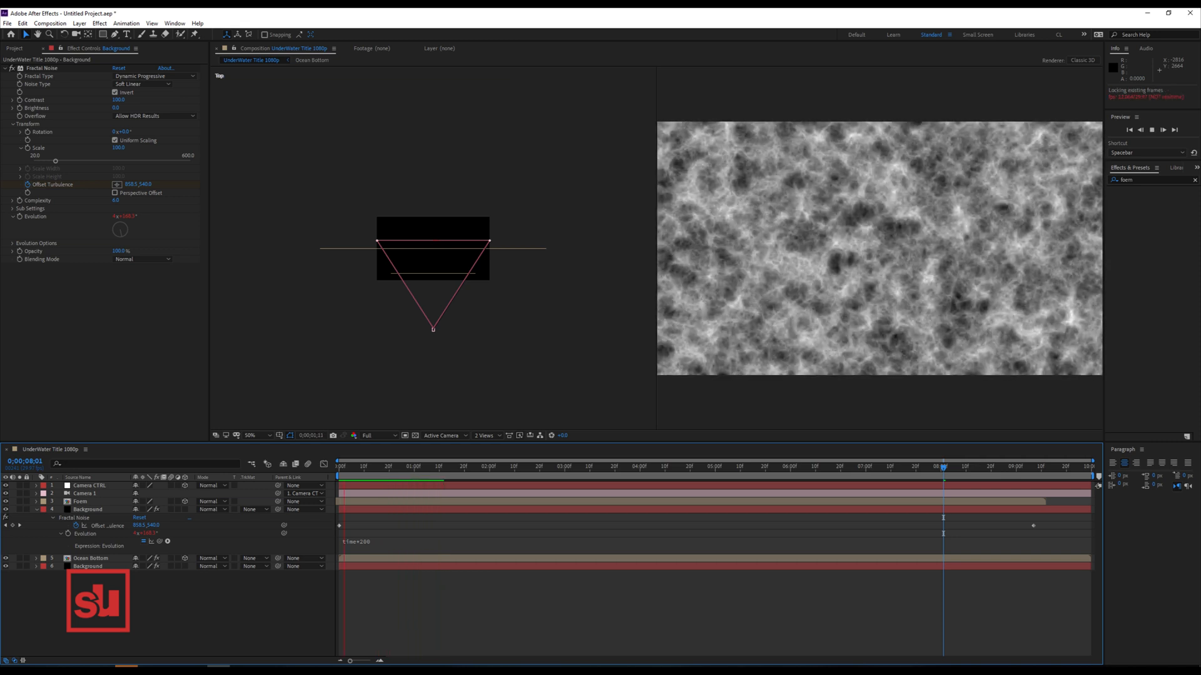
key("space")
Collapse the fractal noise layer's properties and rename the layer Caustic.
left_click(36, 510)
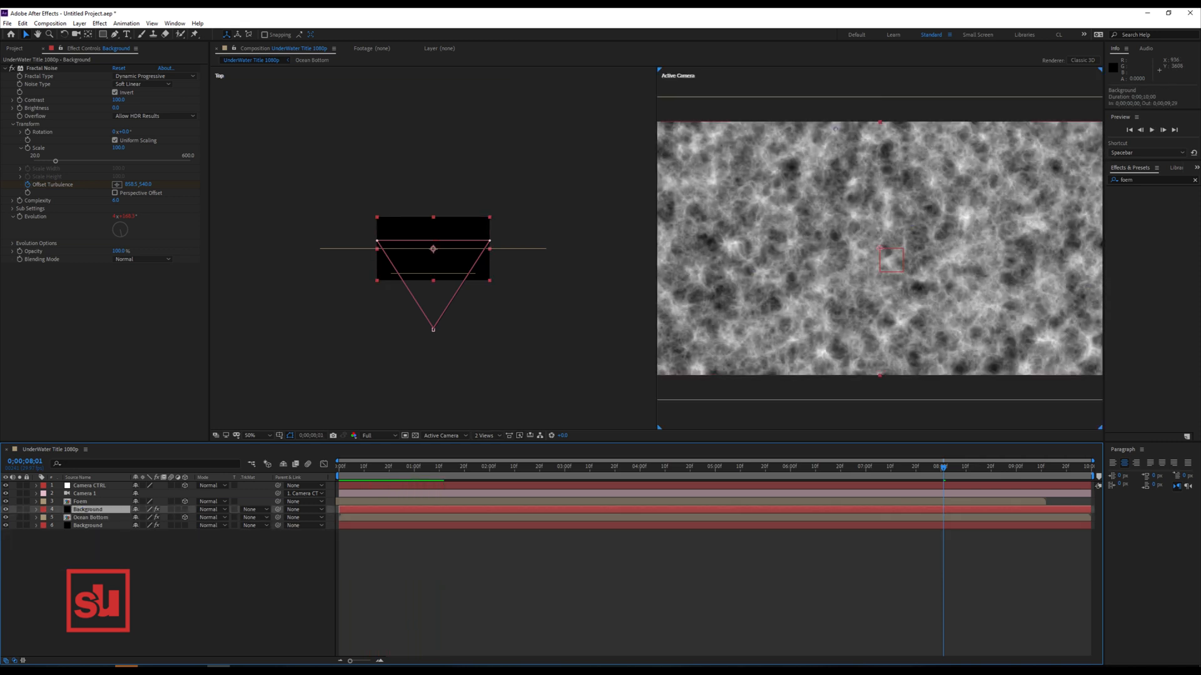
key("Return")
type("Ca")
key("Return")
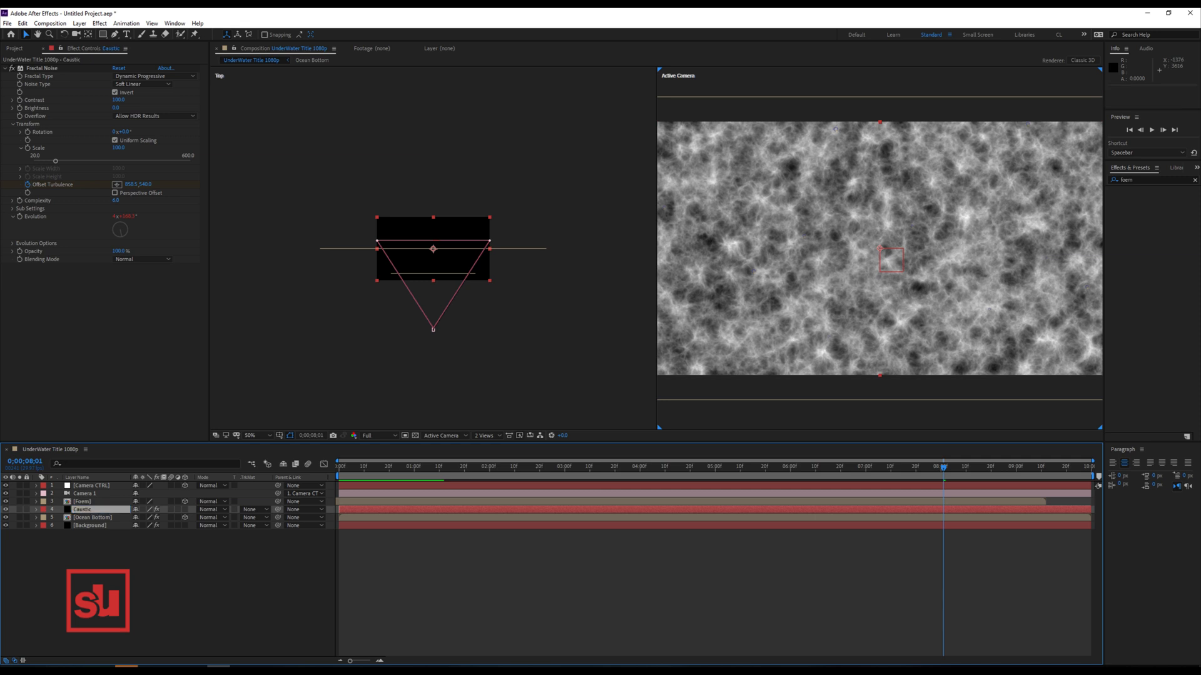
Set the Caustic layer's opacity to 15% and preview the result.
key("t")
left_click(140, 518)
type("1")
key("Return")
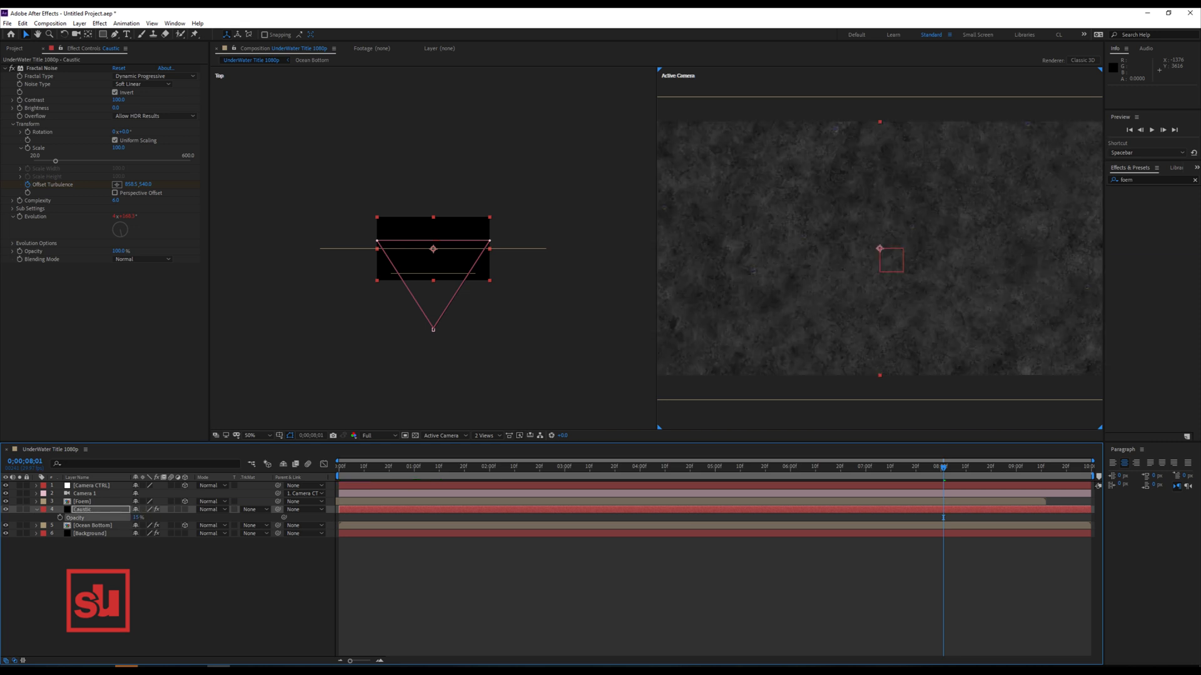
key("space")
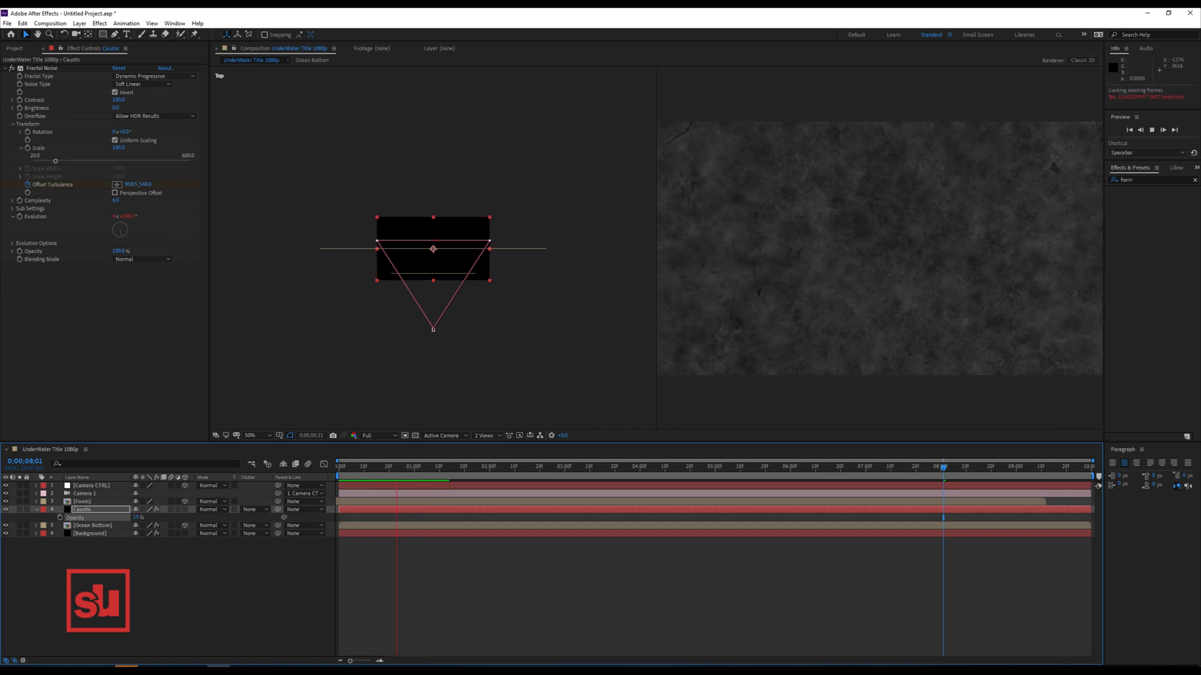
key("space")
Make the Caustic layer 3D, move it slightly toward the camera in front of Ocean Bottom, and preview.
left_click(185, 510)
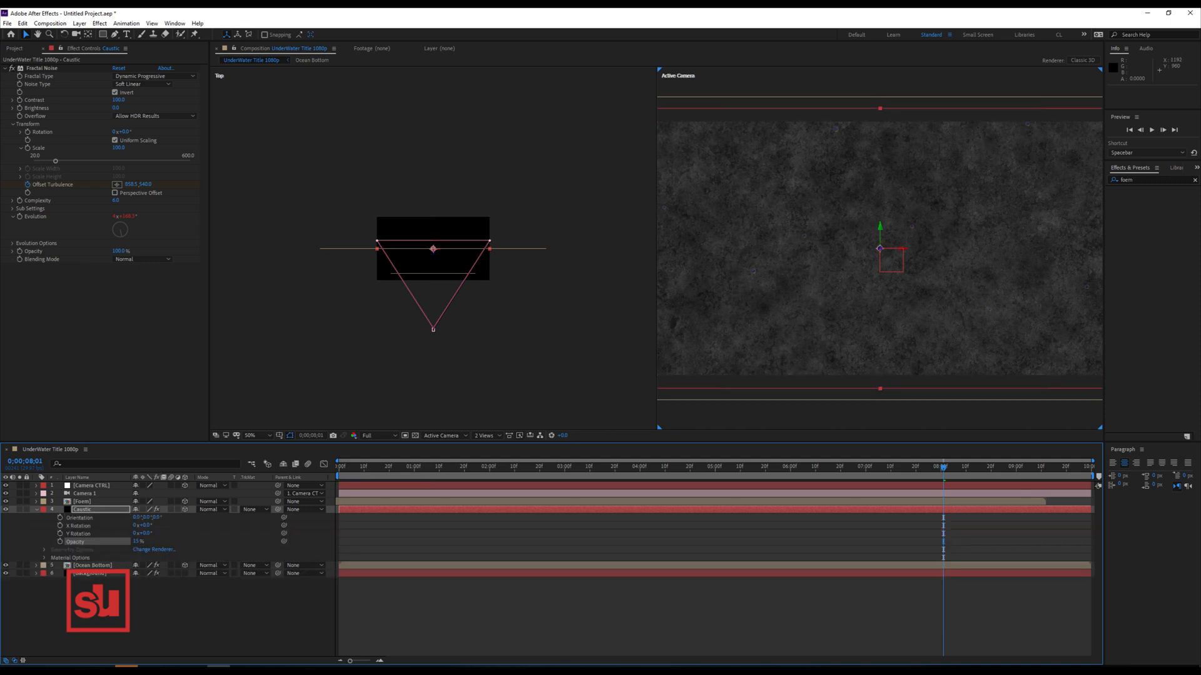
left_click_drag(432, 255, 430, 254)
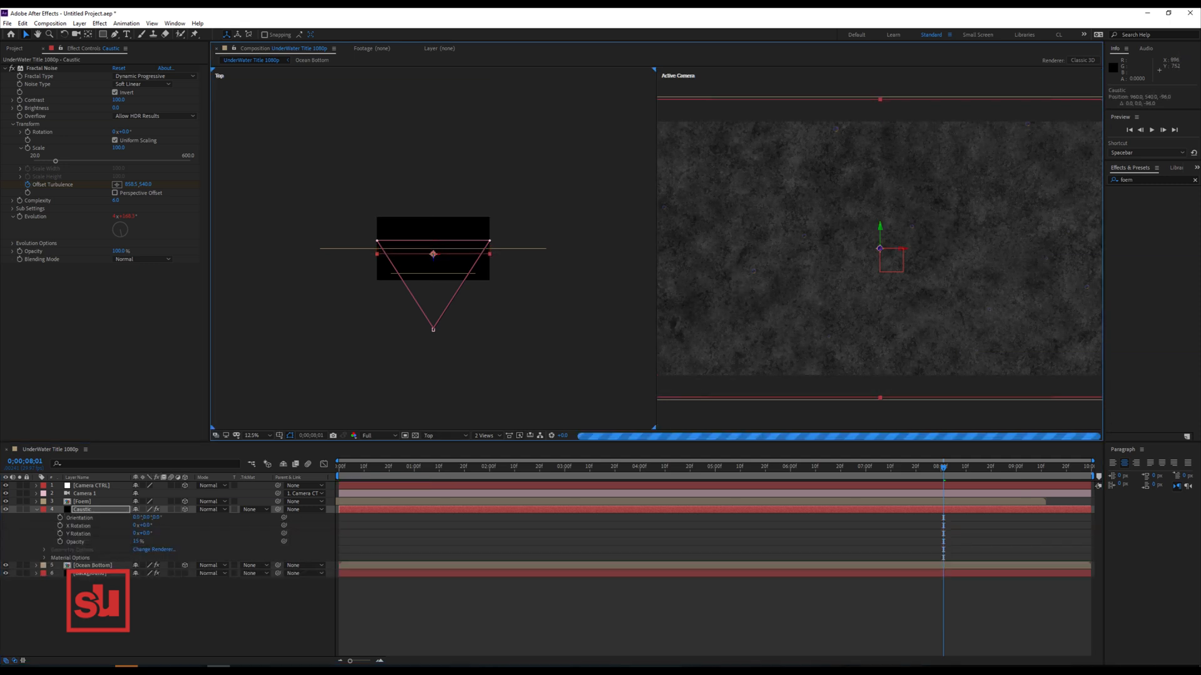
key("space")
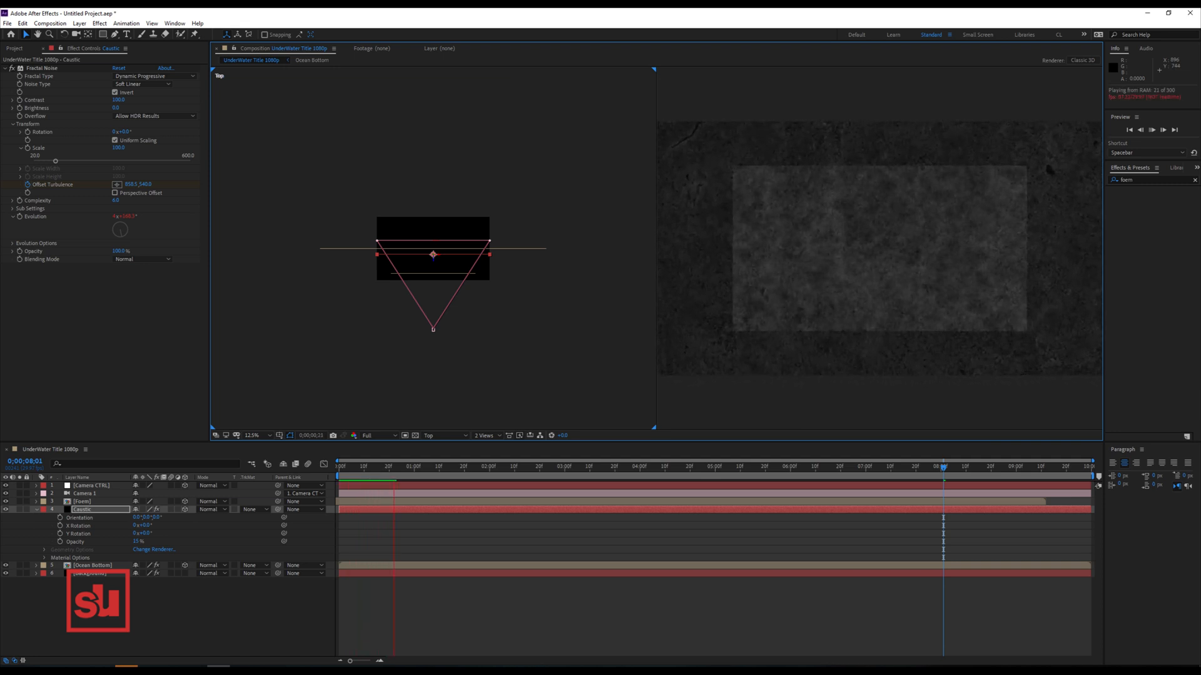
key("space")
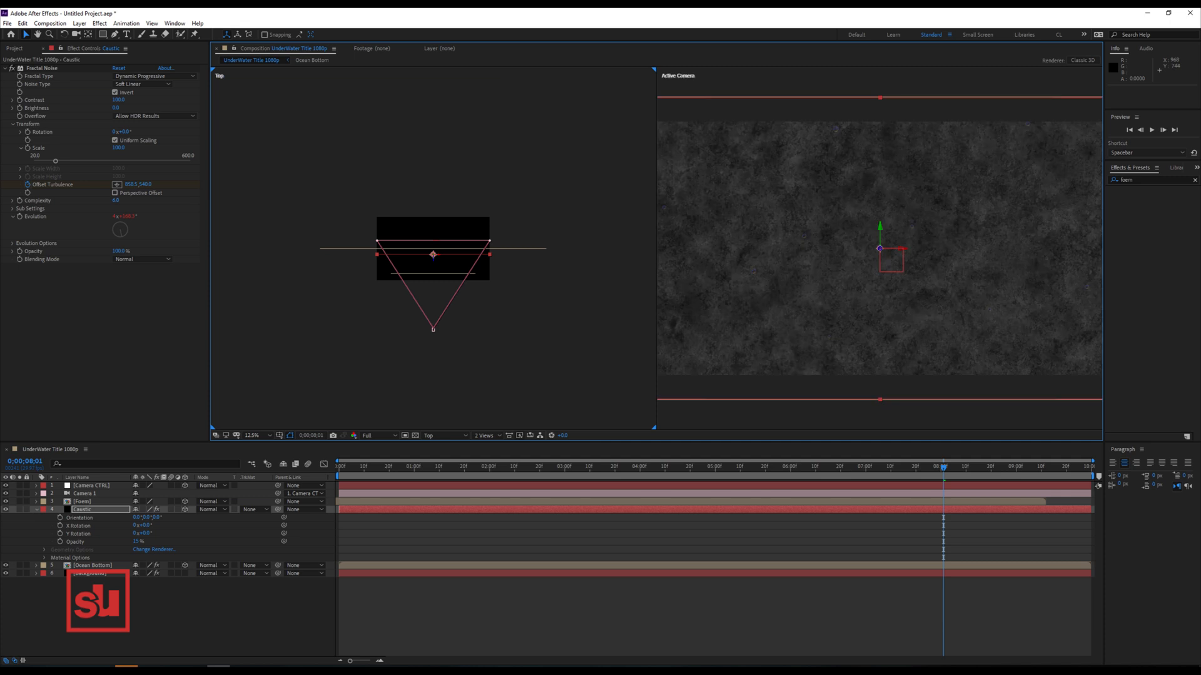
Scale the Caustic layer up to about 194% so it covers the frame at the start, and check it through the timeline.
scroll(879, 248, "down", 2)
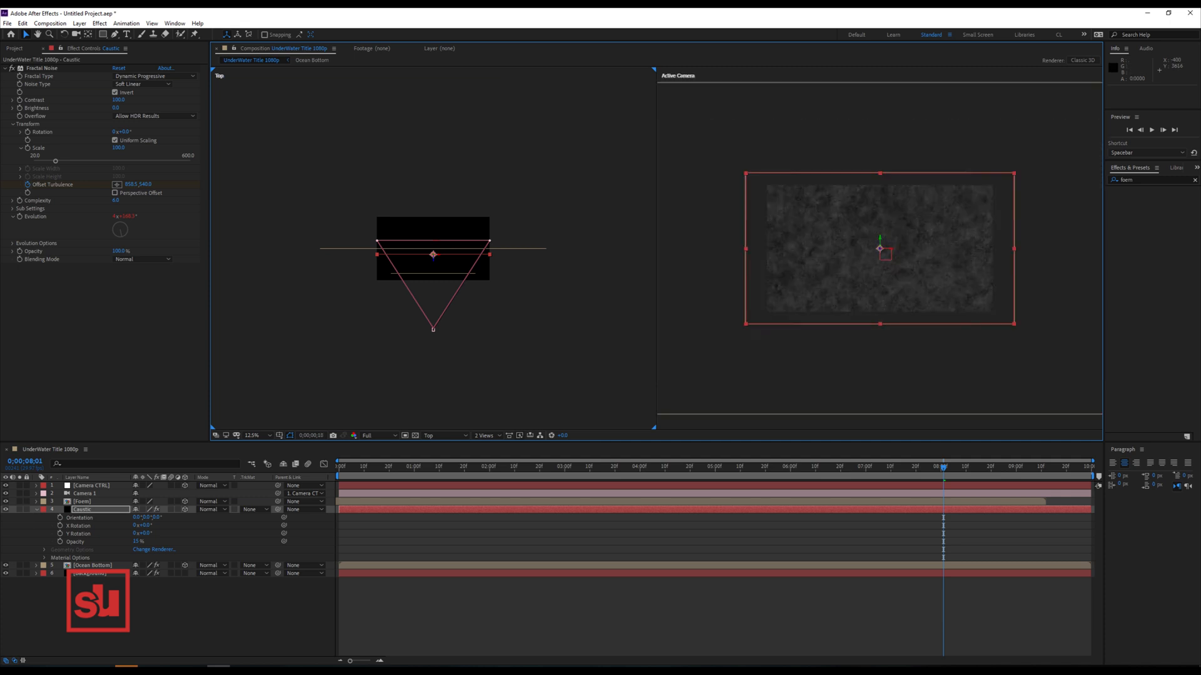
key("space")
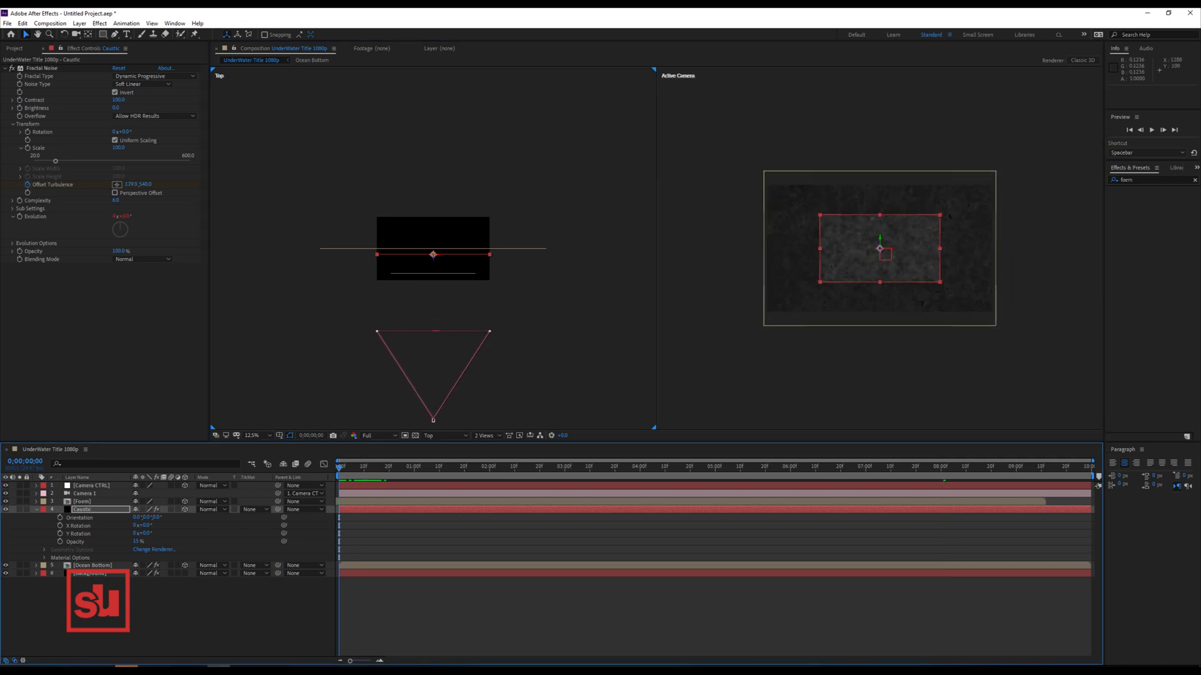
left_click_drag(940, 215, 998, 180)
left_click(354, 467)
key("space")
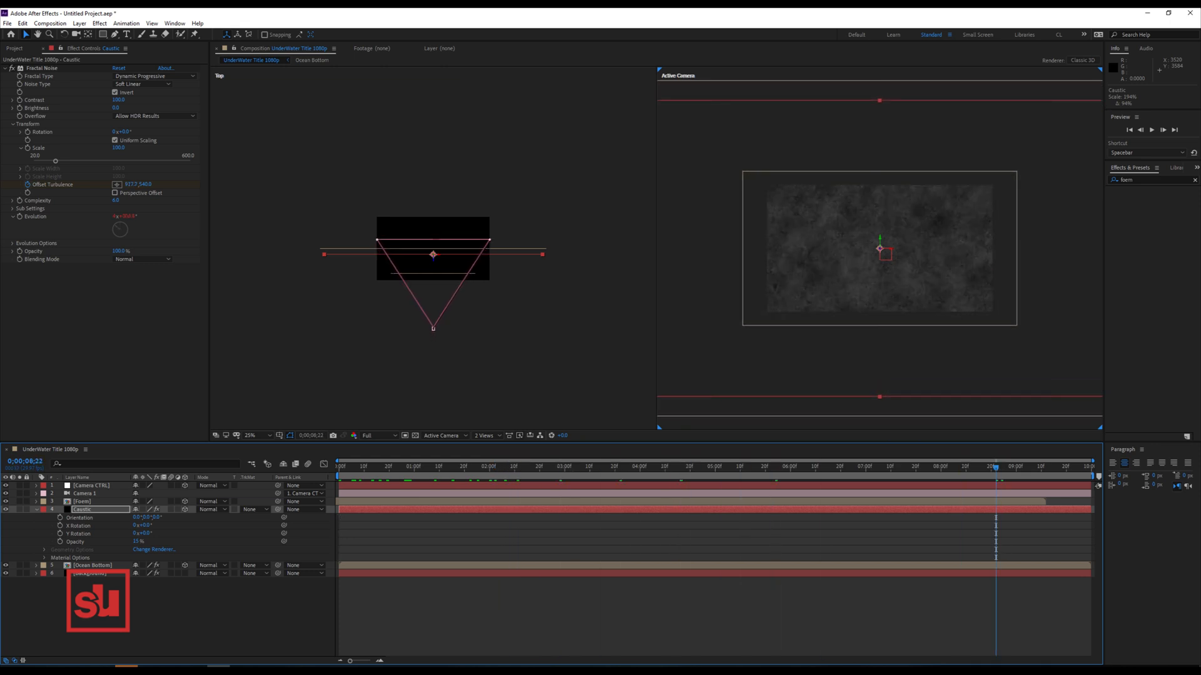
key("u")
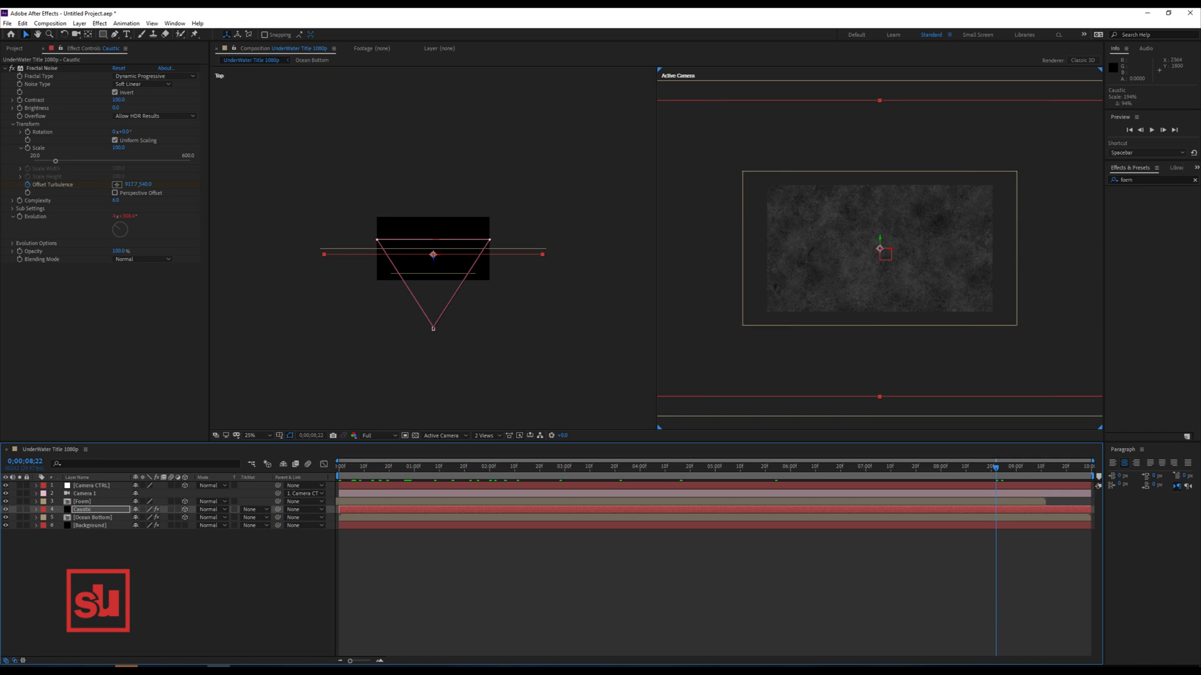
Create a new composition from dirt 1.jpg in the Images folder and rename it Particle Ocean.
left_click(14, 48)
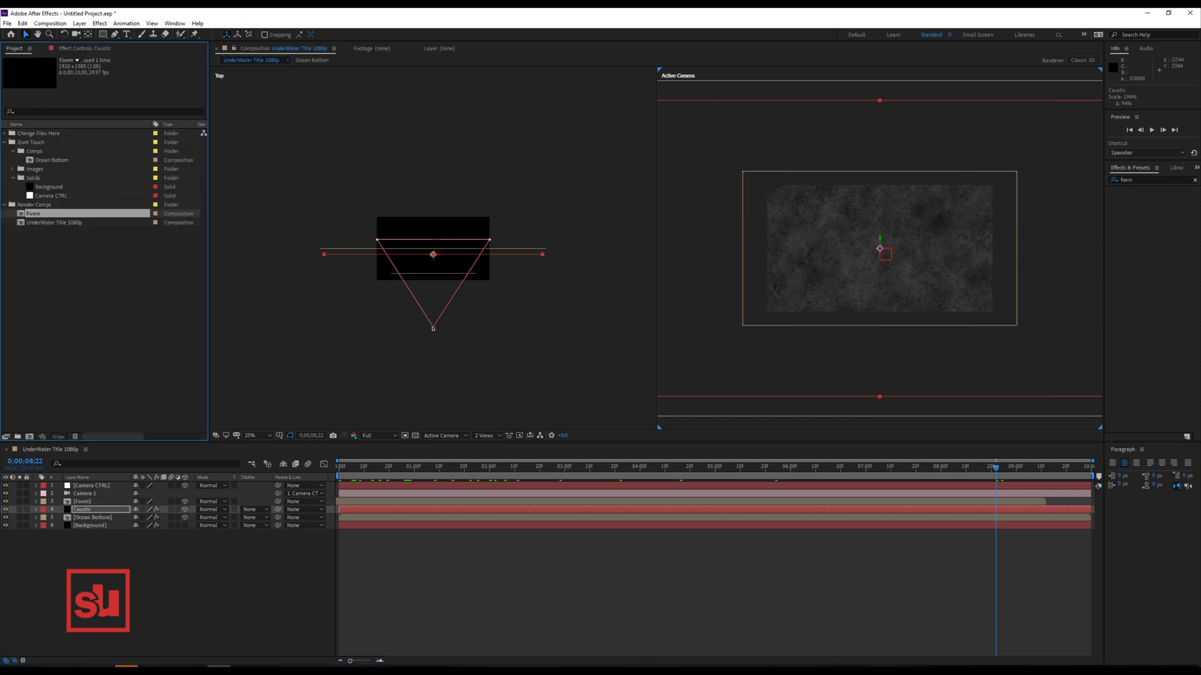
left_click(4, 143)
left_click(4, 143)
left_click(12, 168)
left_click(47, 187)
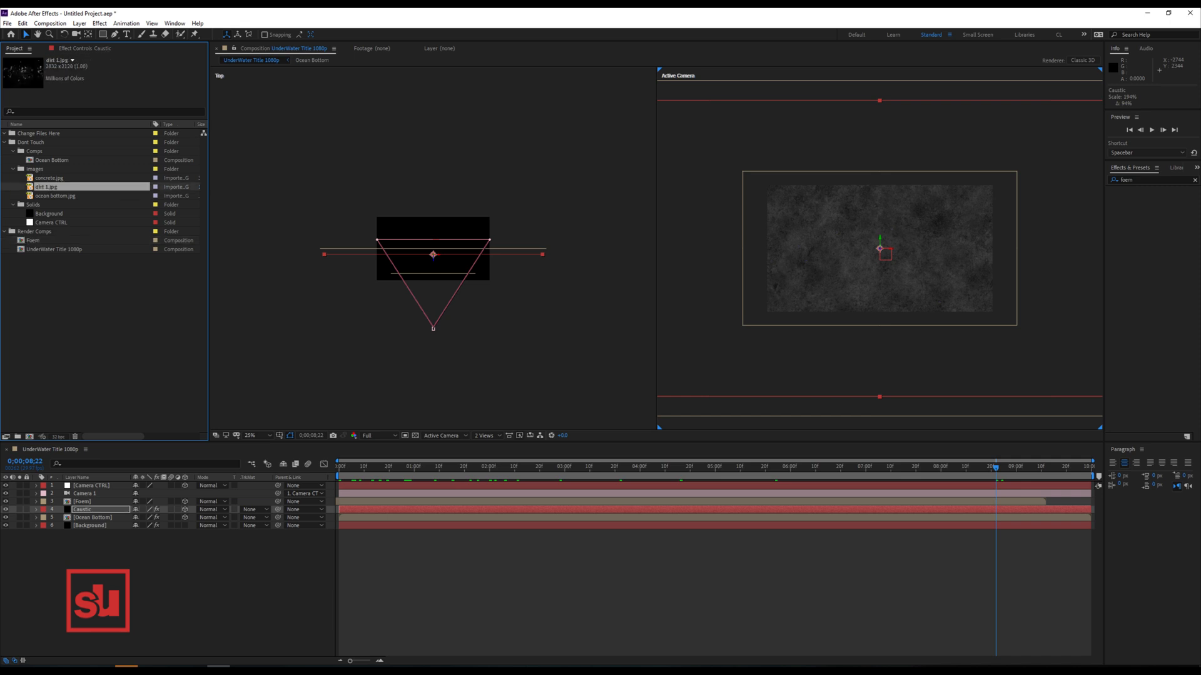
left_click_drag(46, 187, 30, 437)
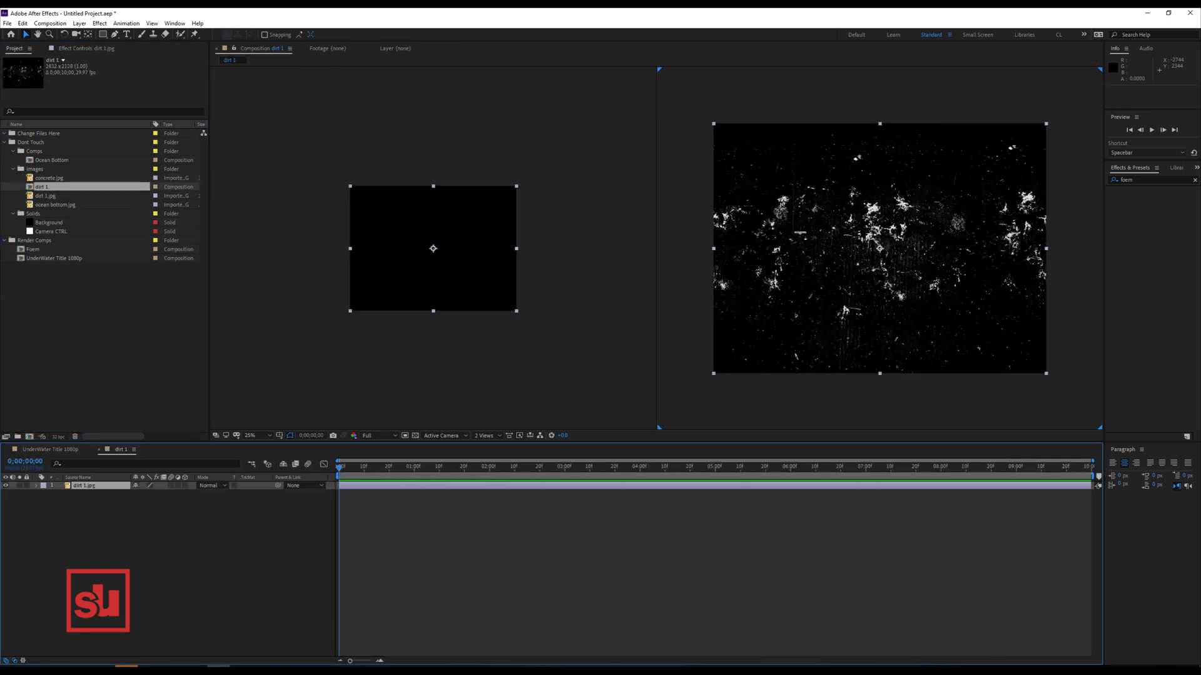
key("Return")
type("F")
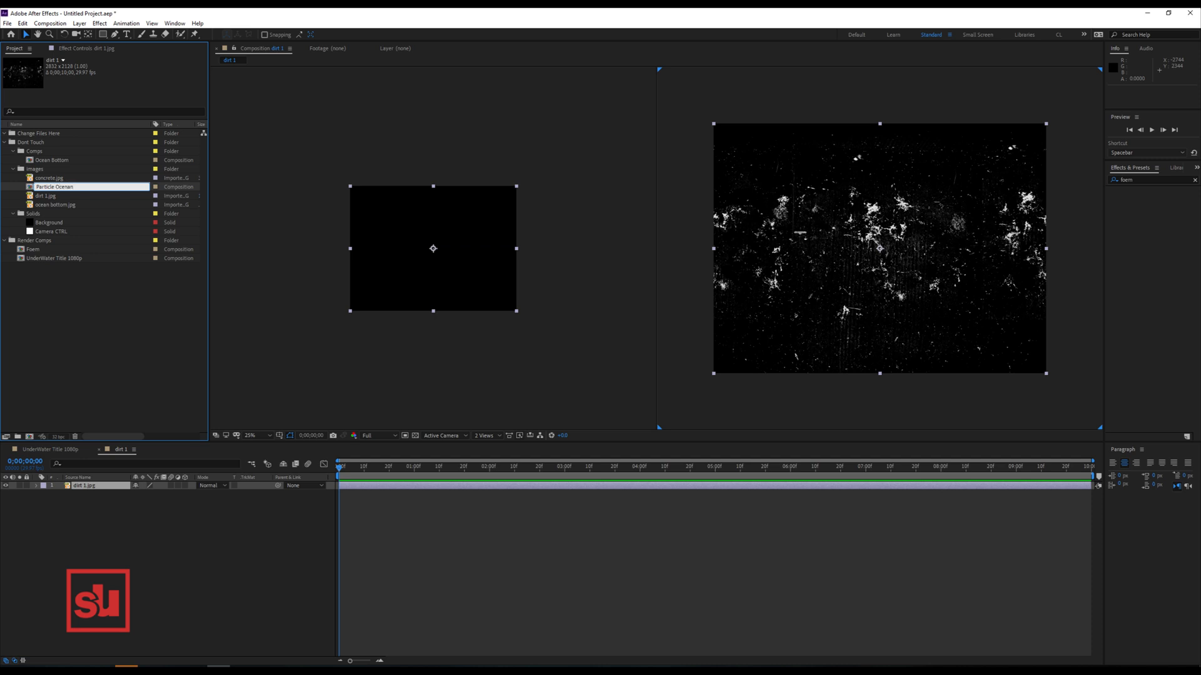
key("Return")
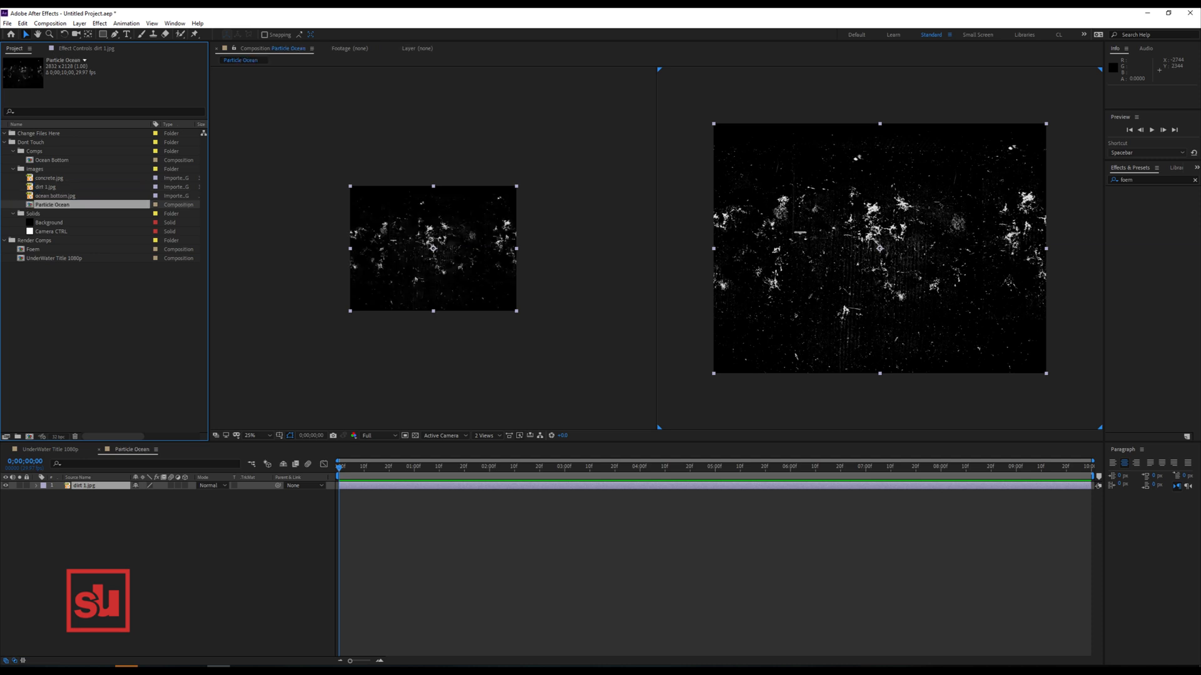
Add Particle Ocean above Caustic in UnderWater Title 1080p as a 3D layer and enable motion blur on the layers from Foam to Ocean Bottom.
left_click(51, 449)
left_click_drag(52, 205, 93, 511)
left_click_drag(171, 501, 171, 525)
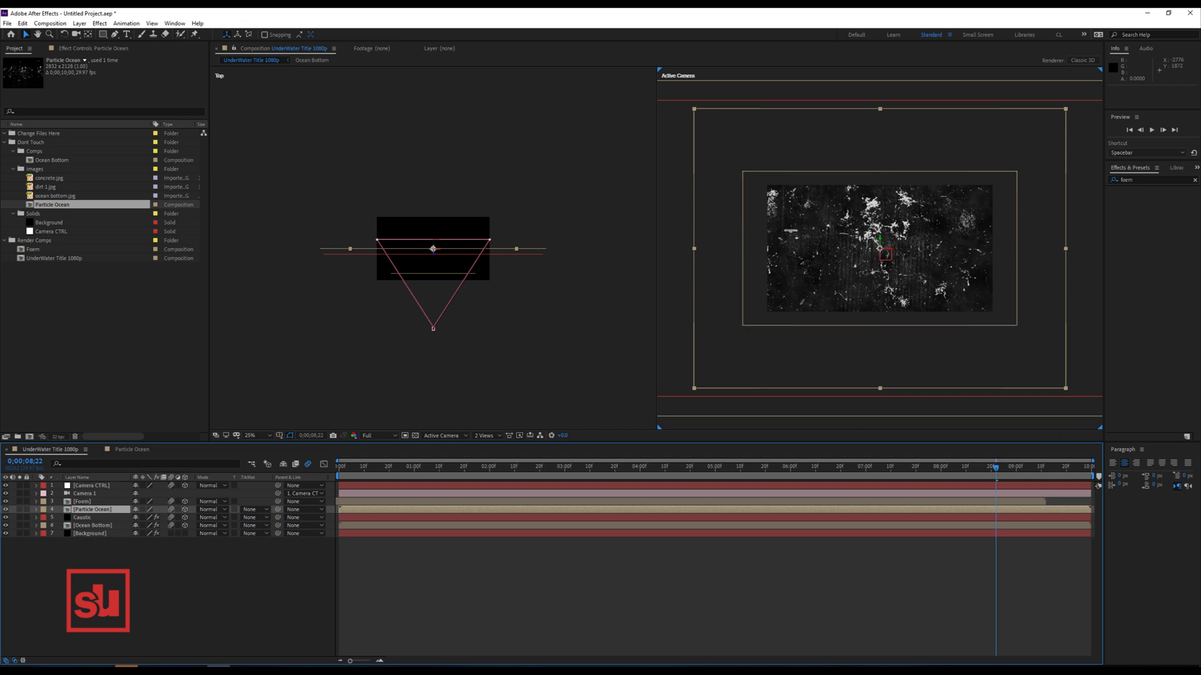
Move the Particle Ocean layer toward the camera to a Z position of about -1528 and scale it to about 80%.
left_click_drag(432, 255, 433, 292)
key("space")
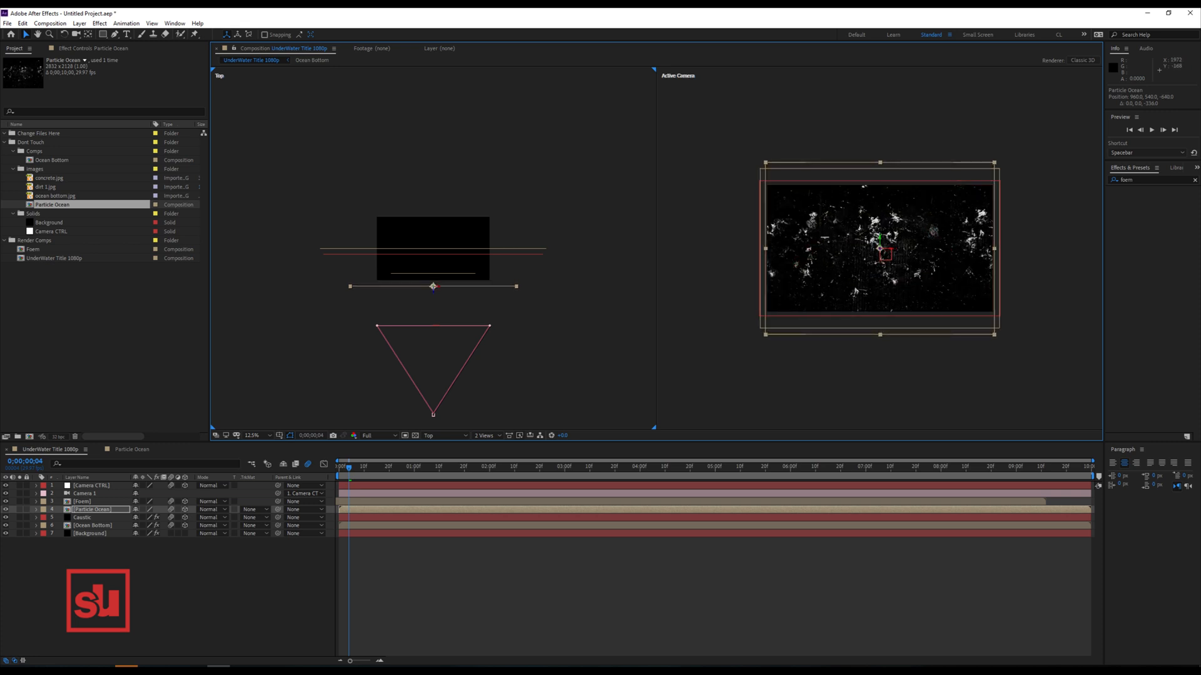
left_click_drag(994, 163, 1012, 149)
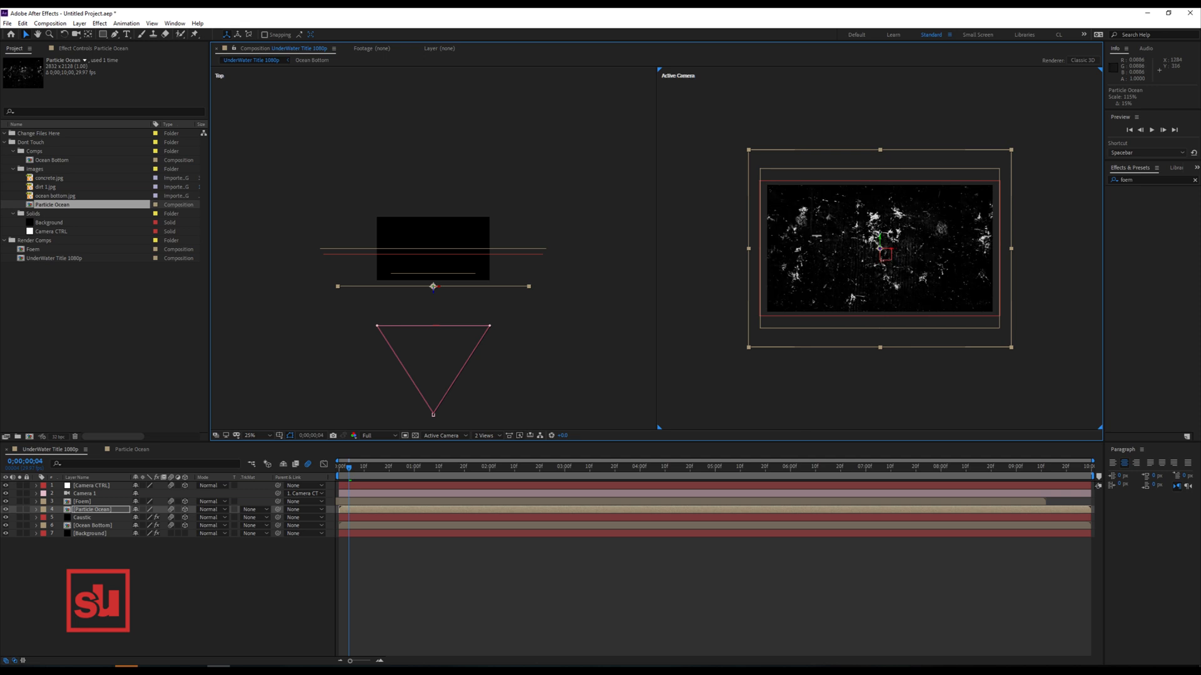
left_click_drag(433, 286, 432, 338)
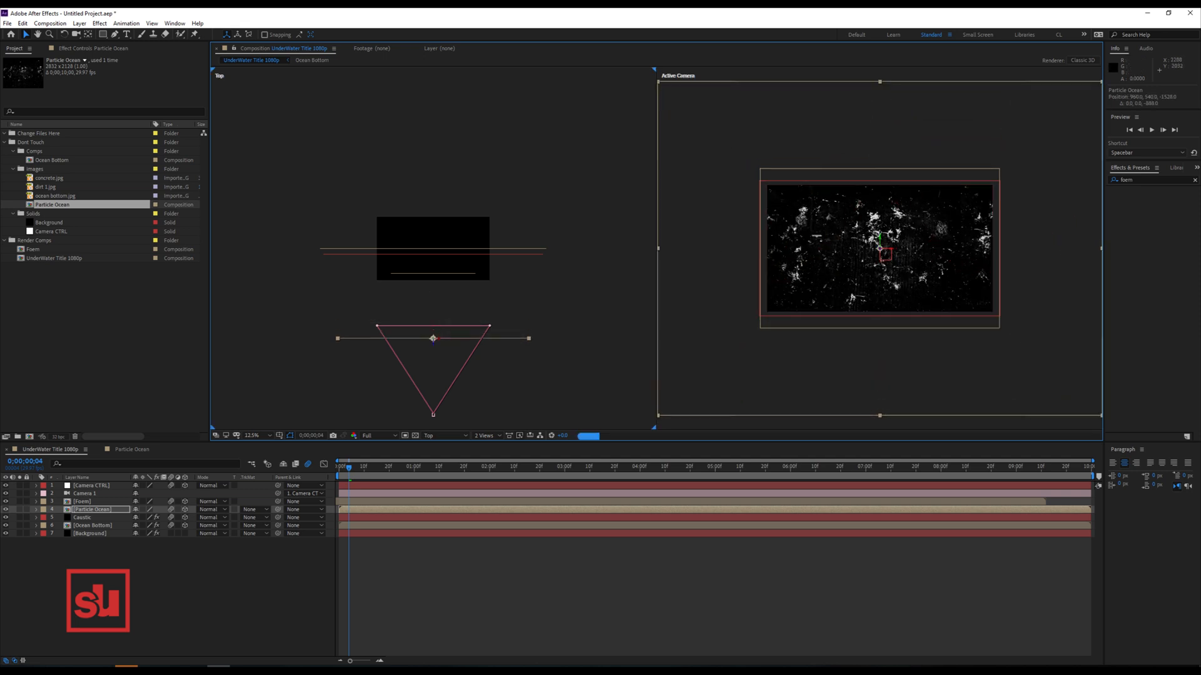
left_click_drag(658, 82, 709, 121)
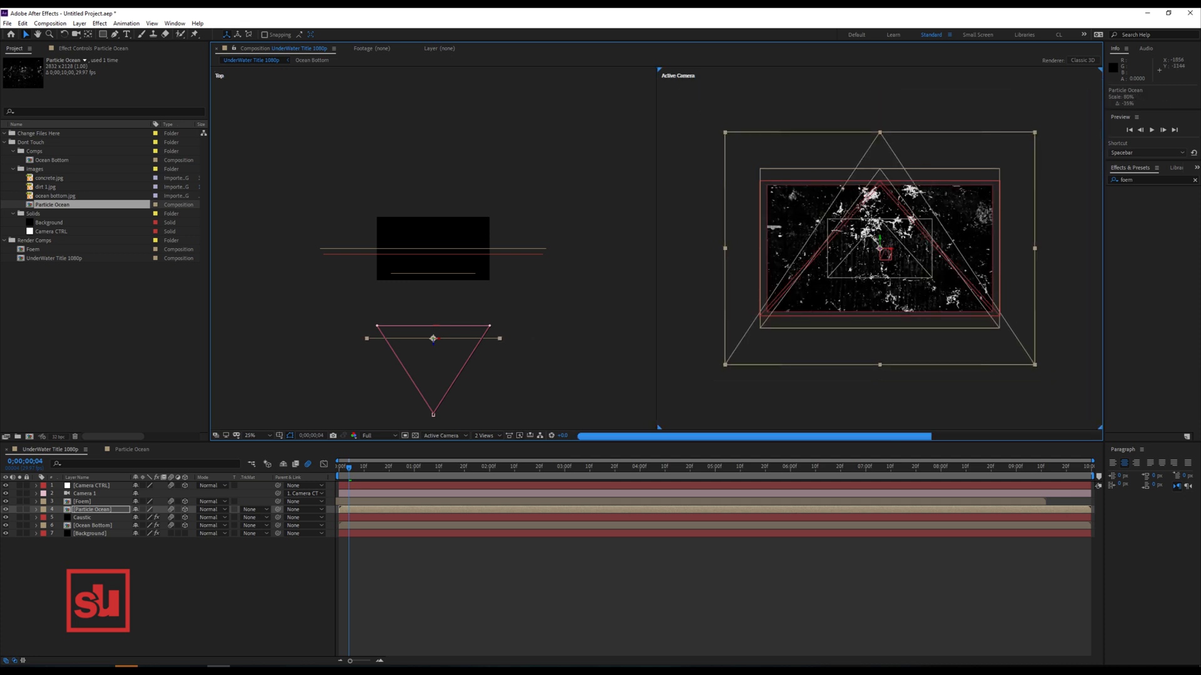
Duplicate the Particle Ocean layer, move the copy away from the camera to about Z -1104 and enlarge it to cover the frame.
key("ctrl+d")
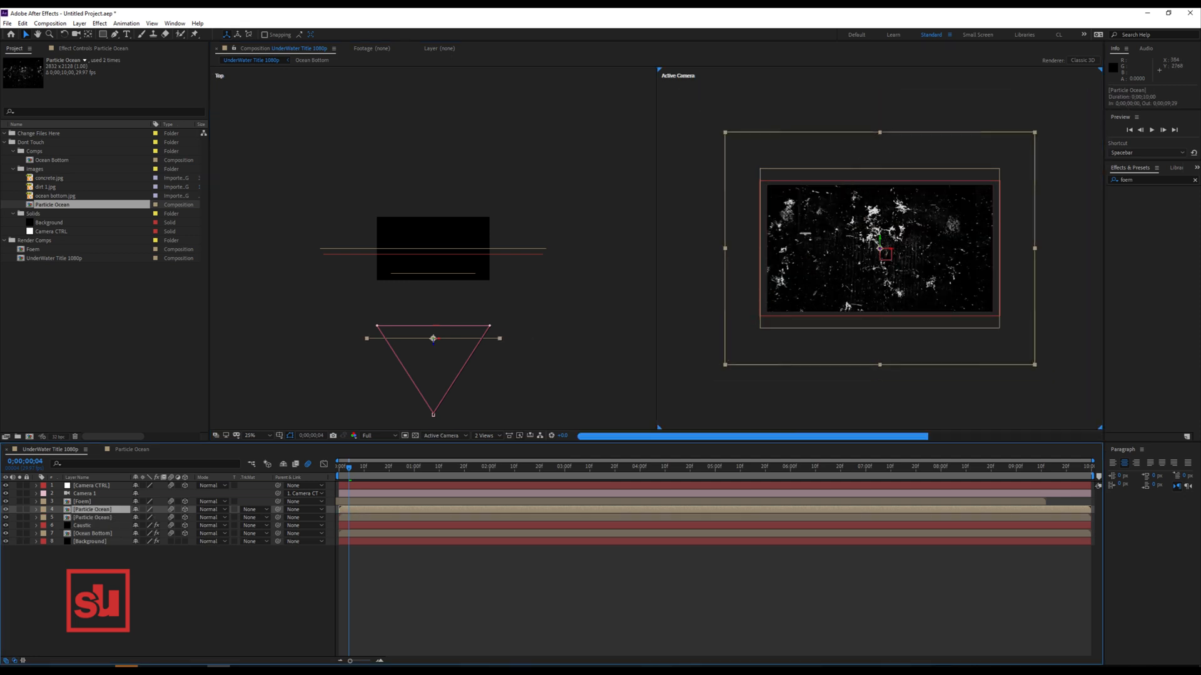
left_click_drag(433, 343, 433, 318)
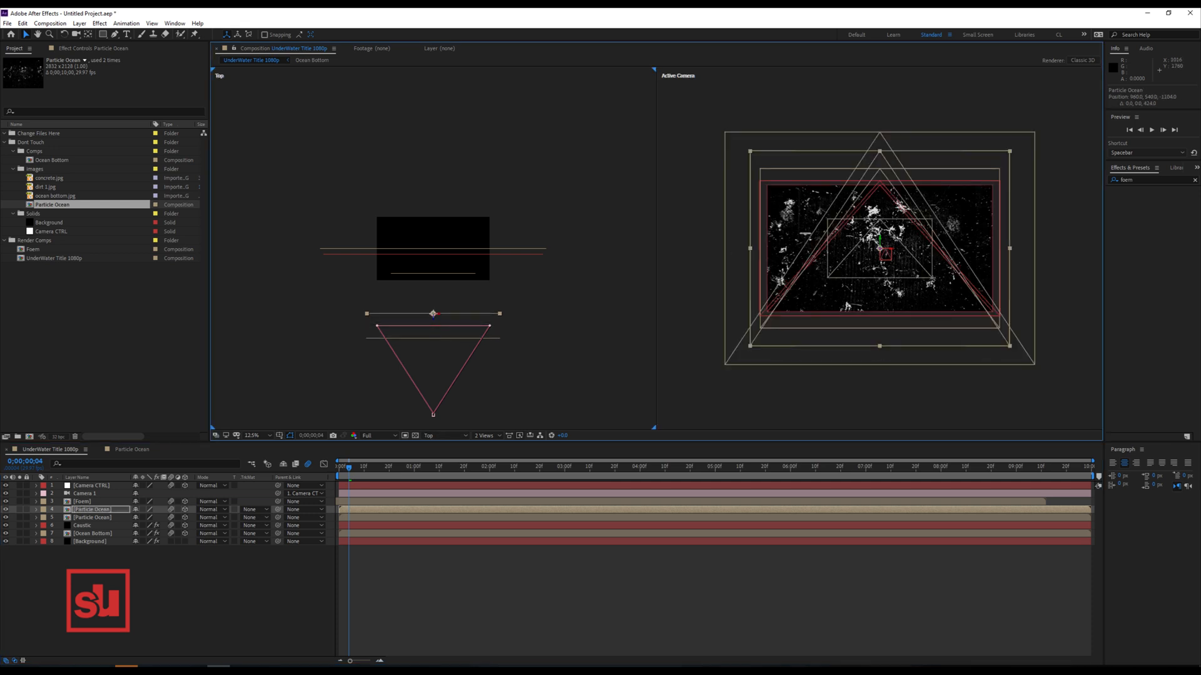
left_click_drag(764, 161, 737, 141)
Add two more Particle Ocean duplicates farther back, at about Z -680 and Z -224, and enlarge each to cover the frame.
left_click(92, 510)
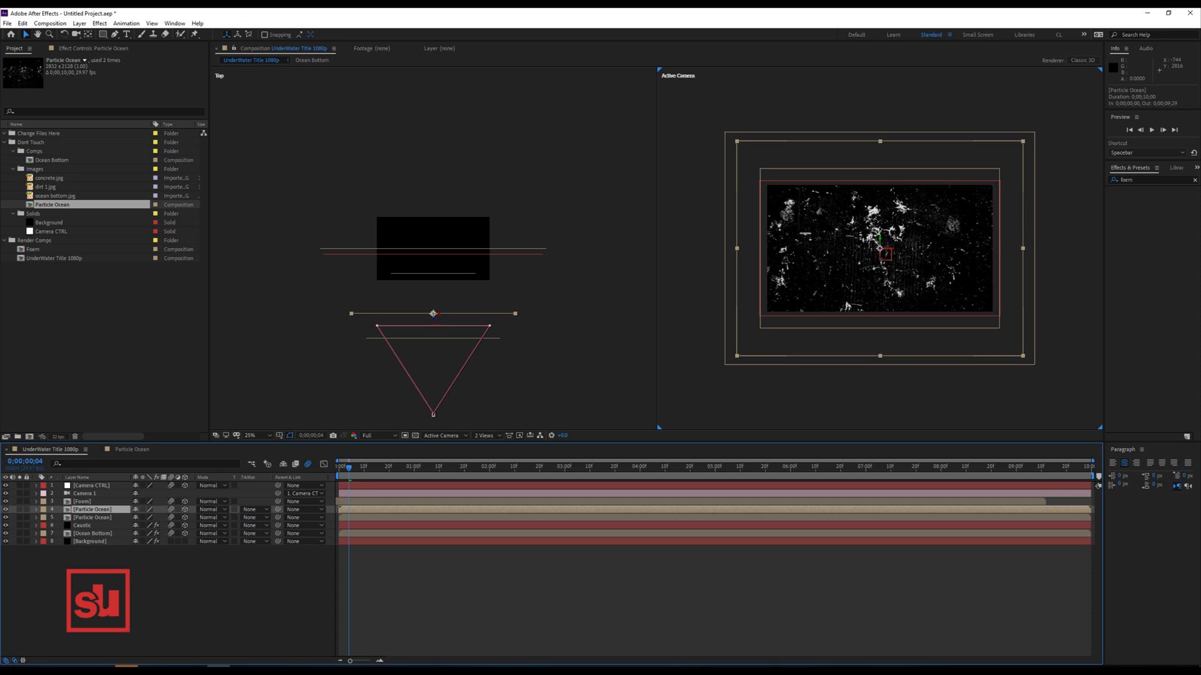
key("ctrl+d")
left_click_drag(432, 320, 433, 295)
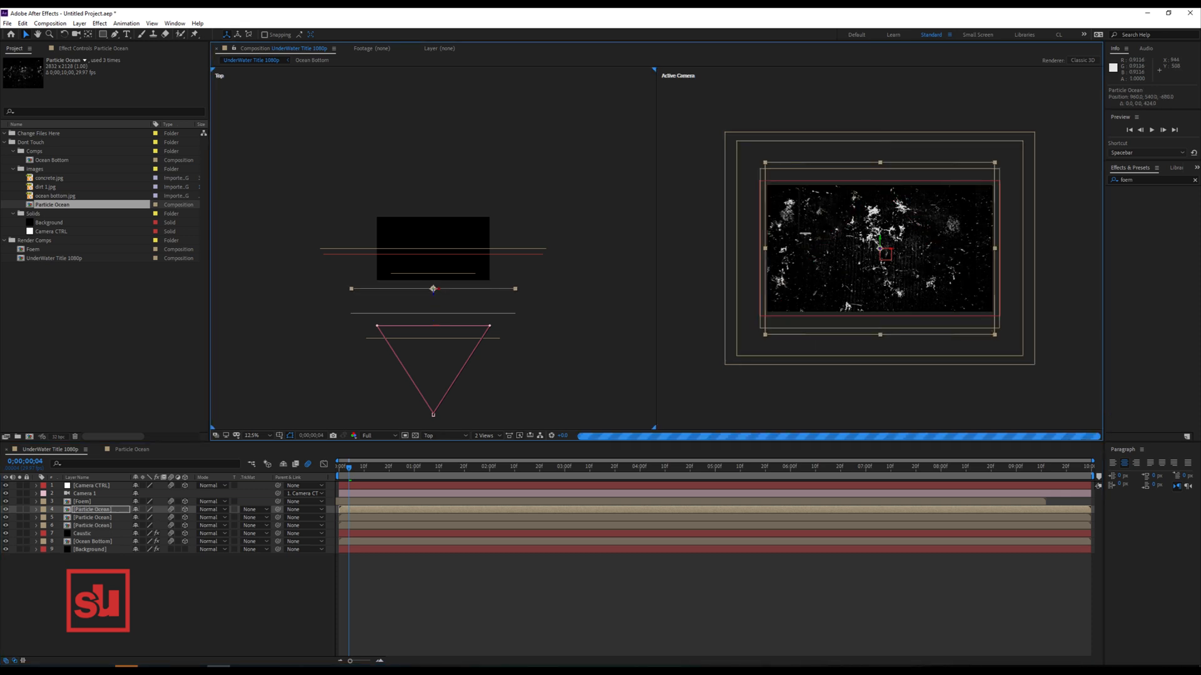
key("ctrl+d")
left_click_drag(438, 273, 439, 267)
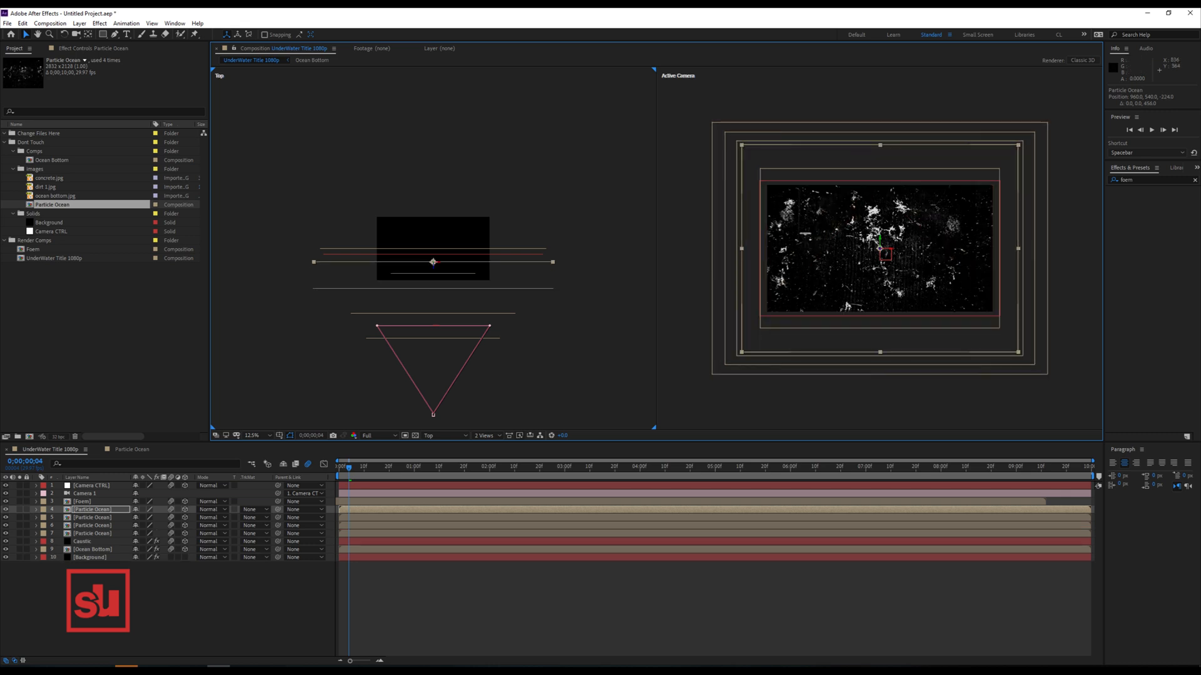
left_click_drag(1018, 145, 1047, 123)
Give each of the four Particle Ocean layers a different Z rotation so their textures no longer line up.
left_click(93, 526)
left_click(92, 533)
left_click(93, 510, "shift")
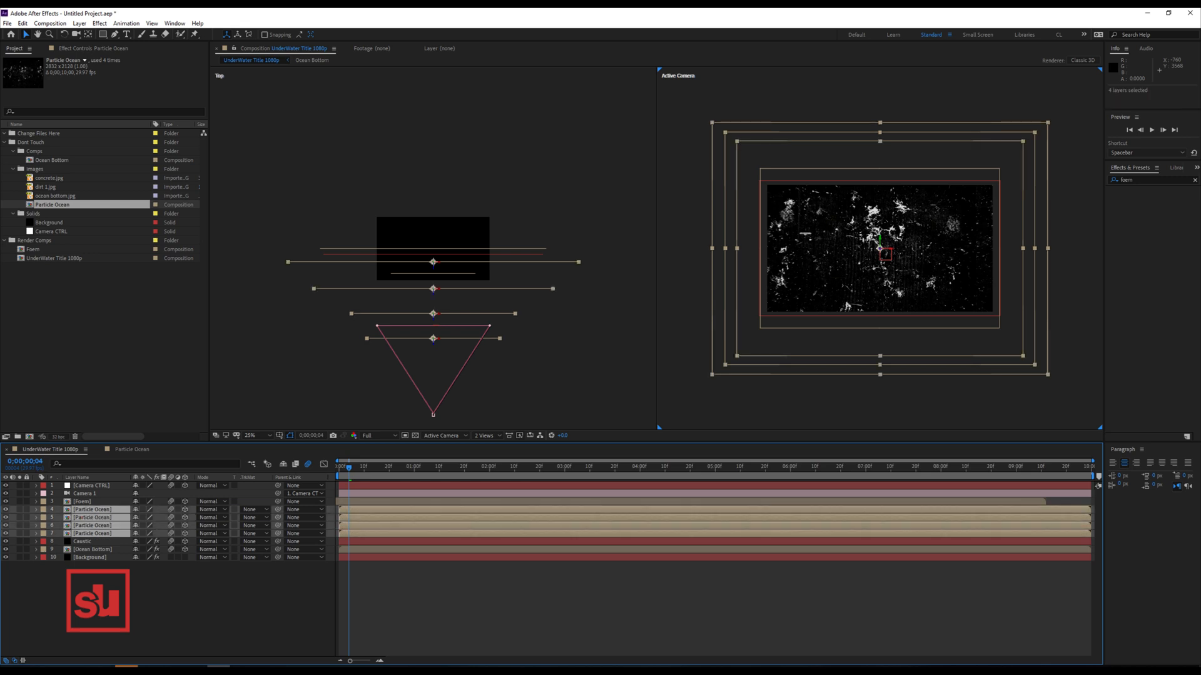
key("r")
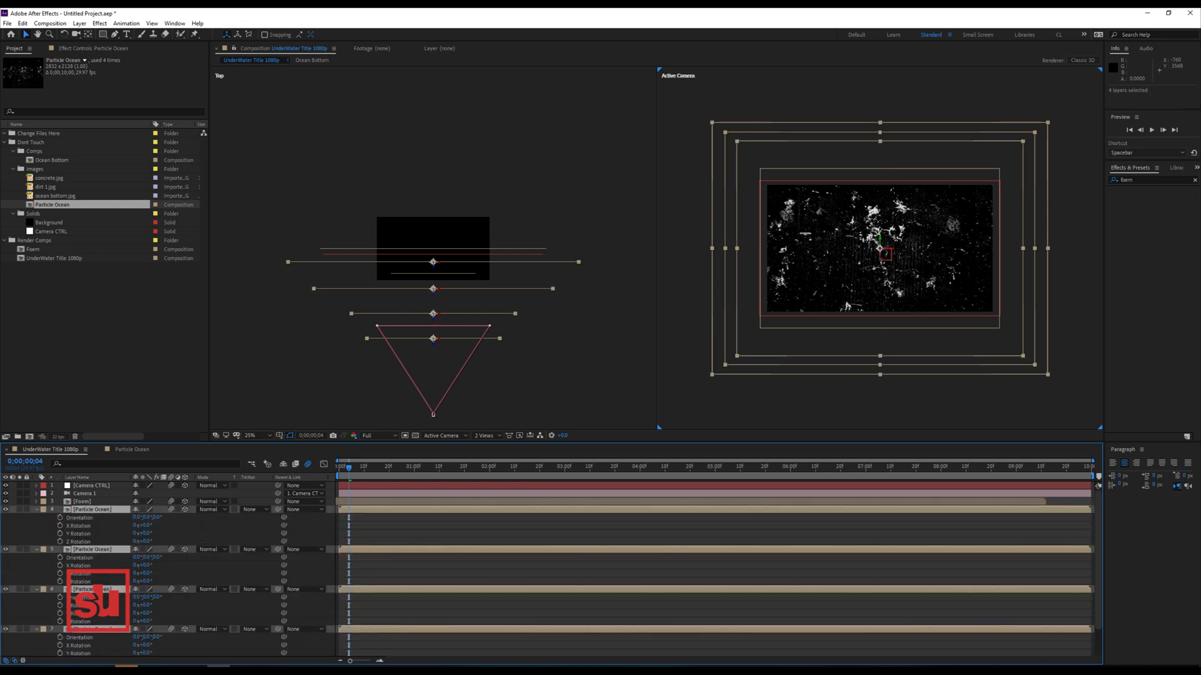
key("F2")
left_click_drag(145, 541, 177, 542)
left_click_drag(145, 581, 86, 582)
left_click_drag(145, 622, 71, 621)
scroll(100, 622, "down", 3)
left_click_drag(145, 627, 17, 627)
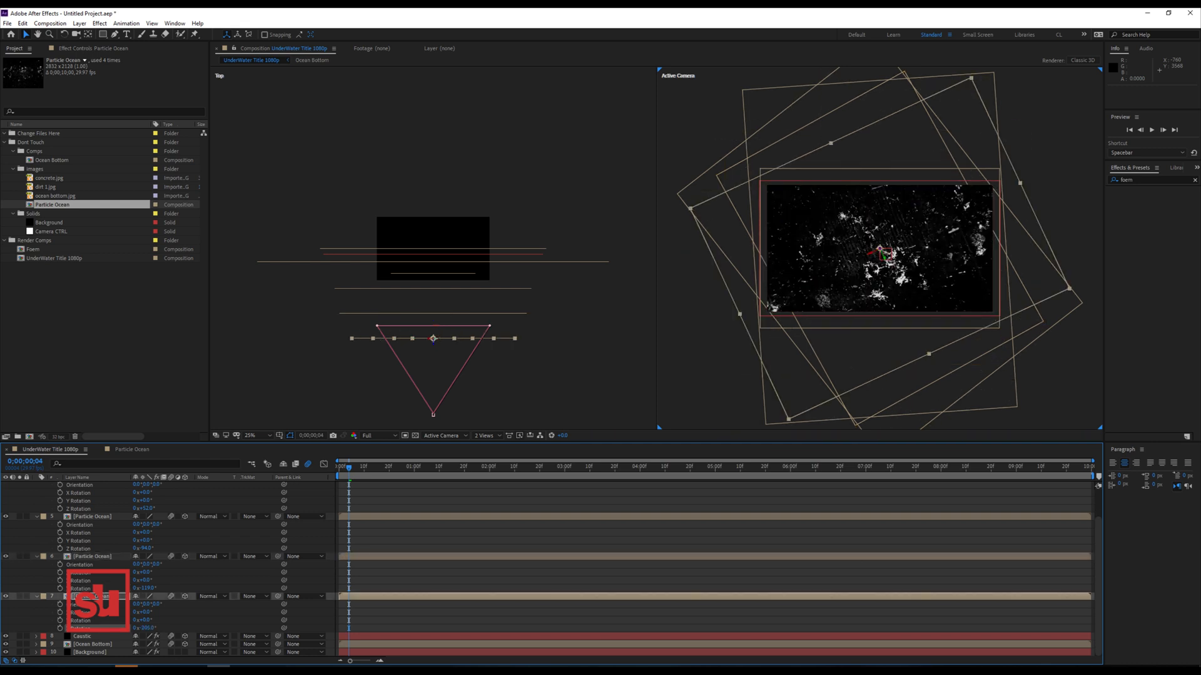
Set the opacity of all four Particle Ocean layers to 10%.
scroll(169, 563, "up", 2)
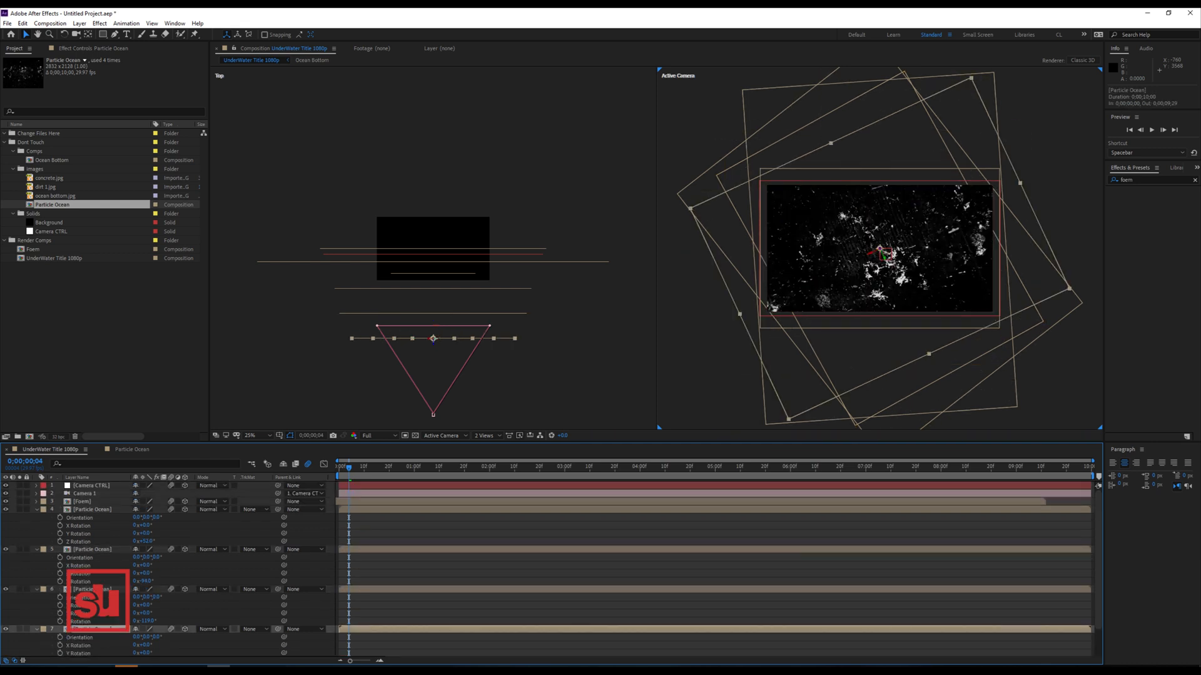
left_click(92, 510, "shift")
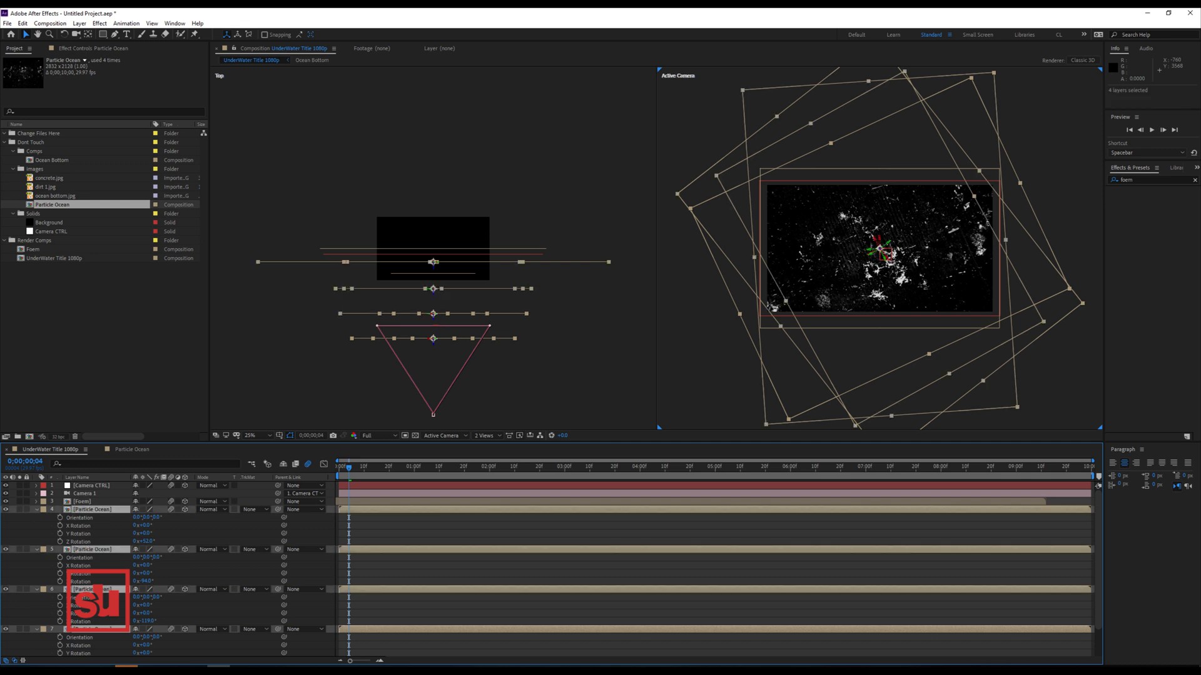
key("t")
left_click(139, 517)
type("1")
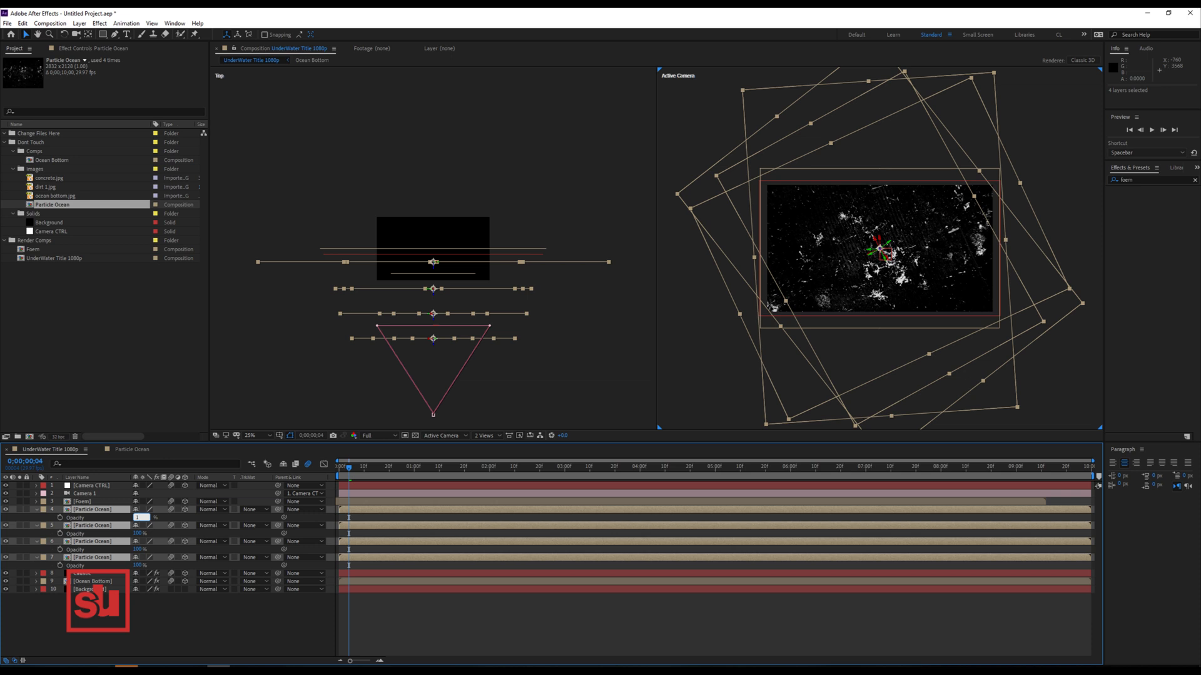
type("0")
key("Return")
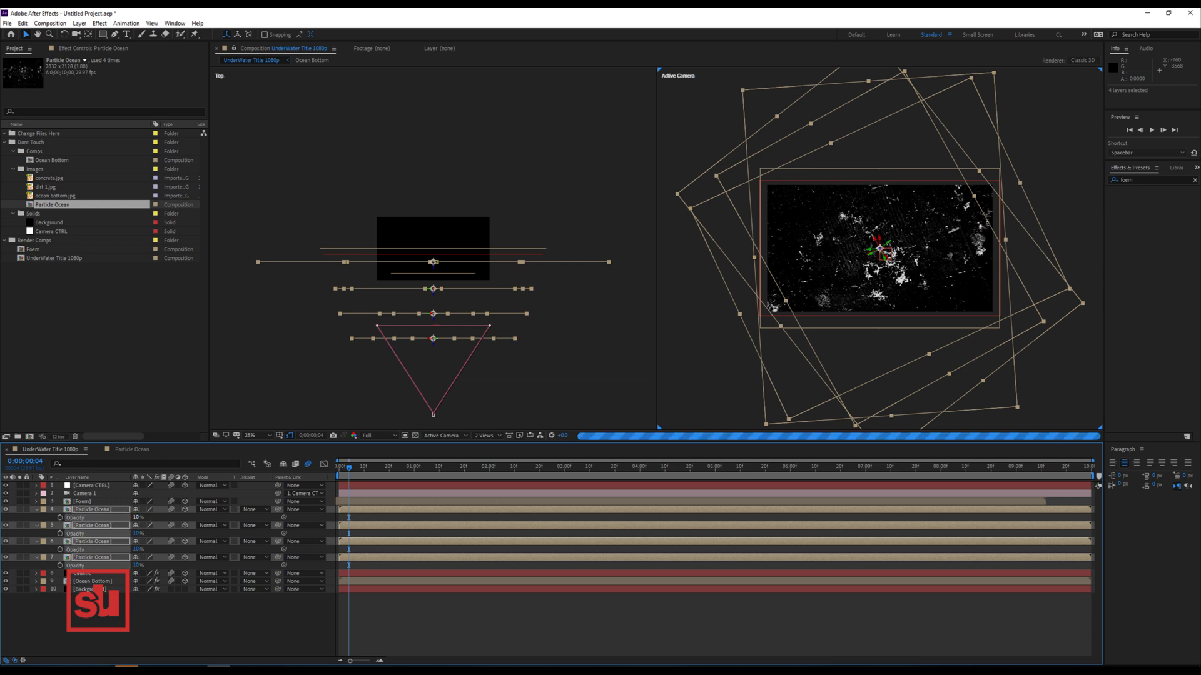
Change the blending mode of all four Particle Ocean layers to Screen and collapse their opacity properties.
left_click(213, 509)
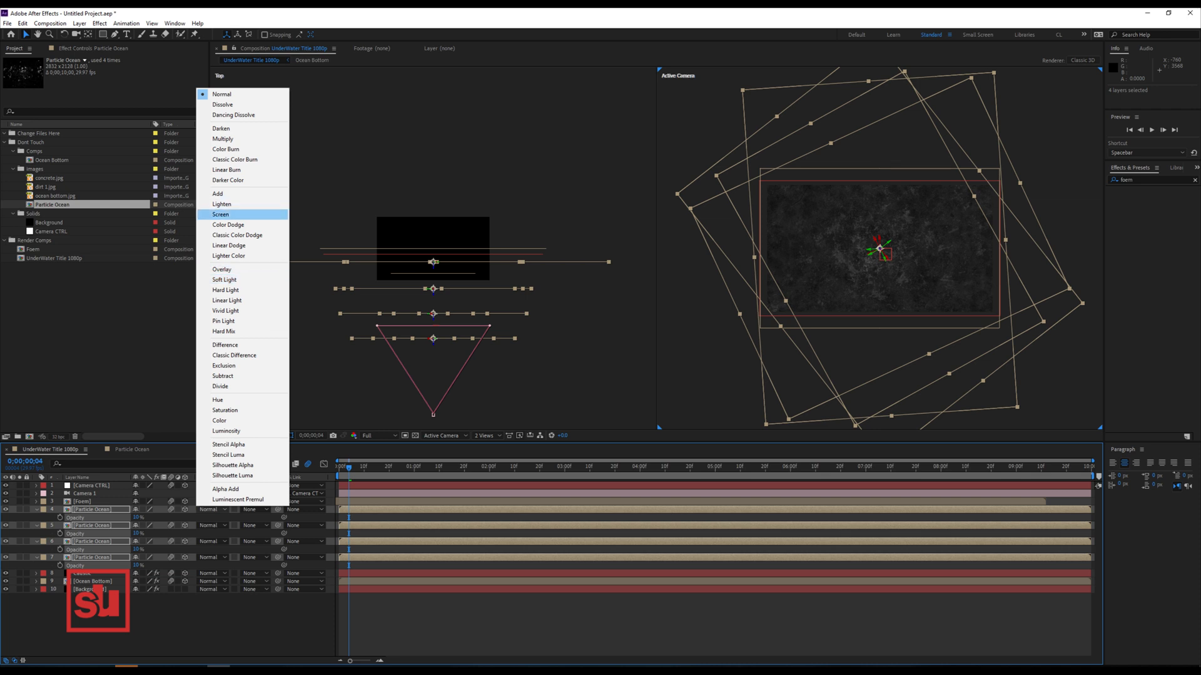
left_click(220, 215)
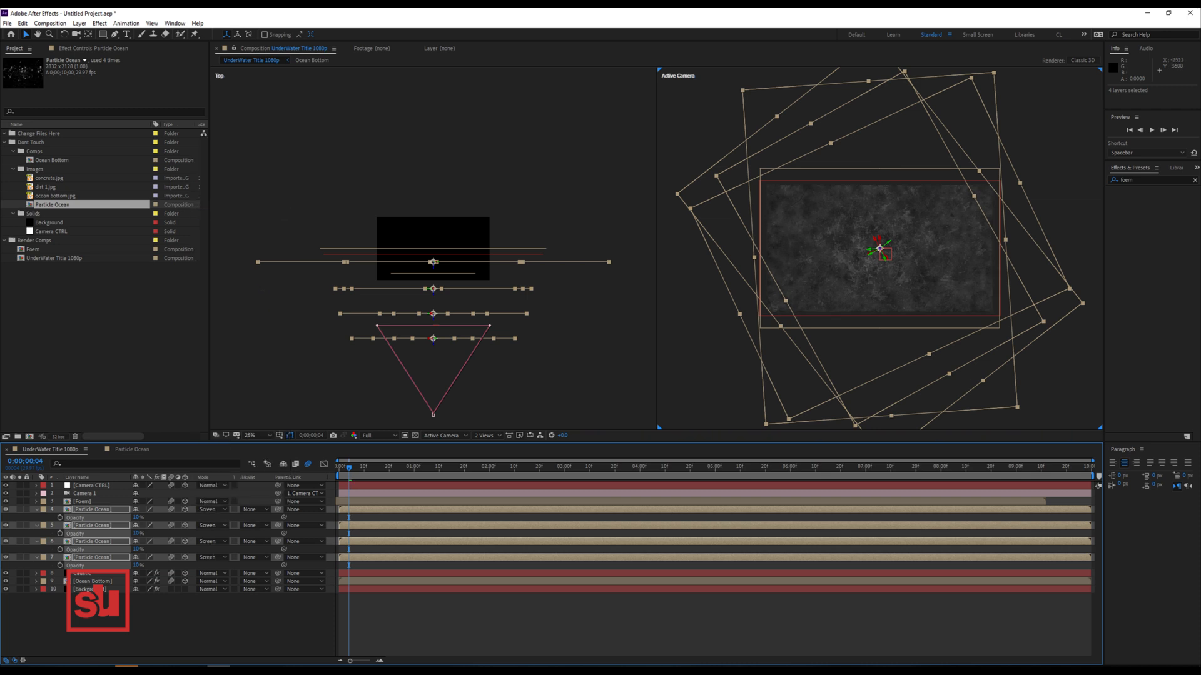
key("t")
Create a new 1920 x 1080 composition named Change Text Here, keeping the 10-second duration.
left_click(50, 178)
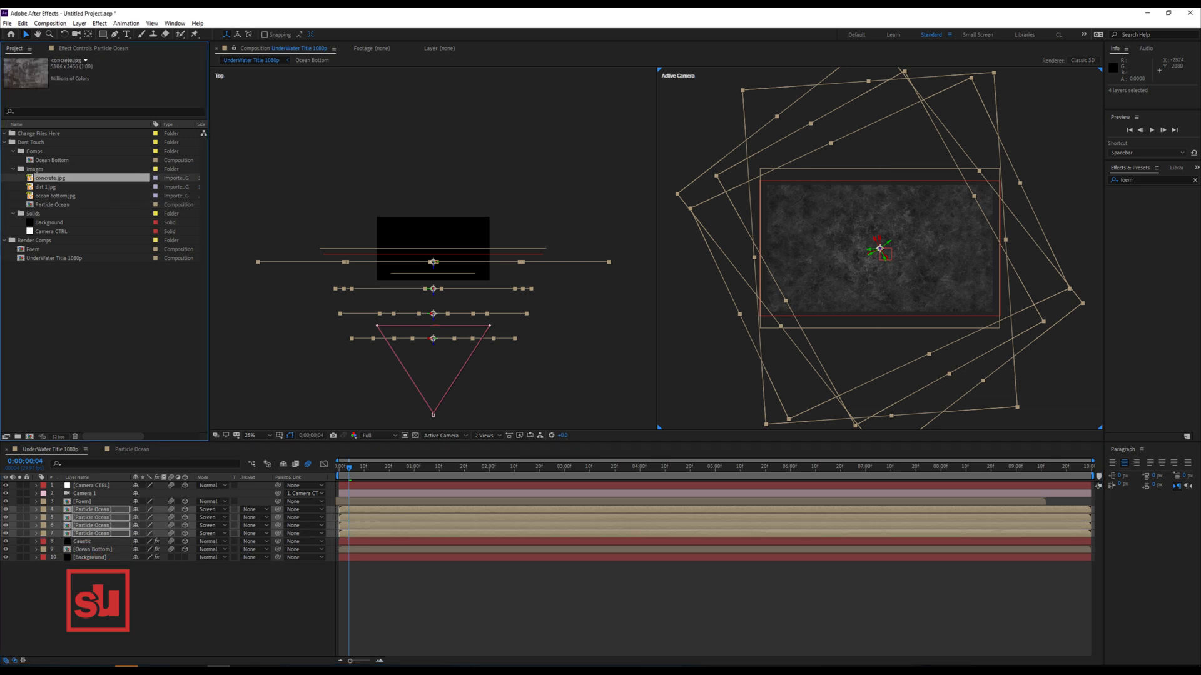
right_click(38, 293)
left_click(78, 298)
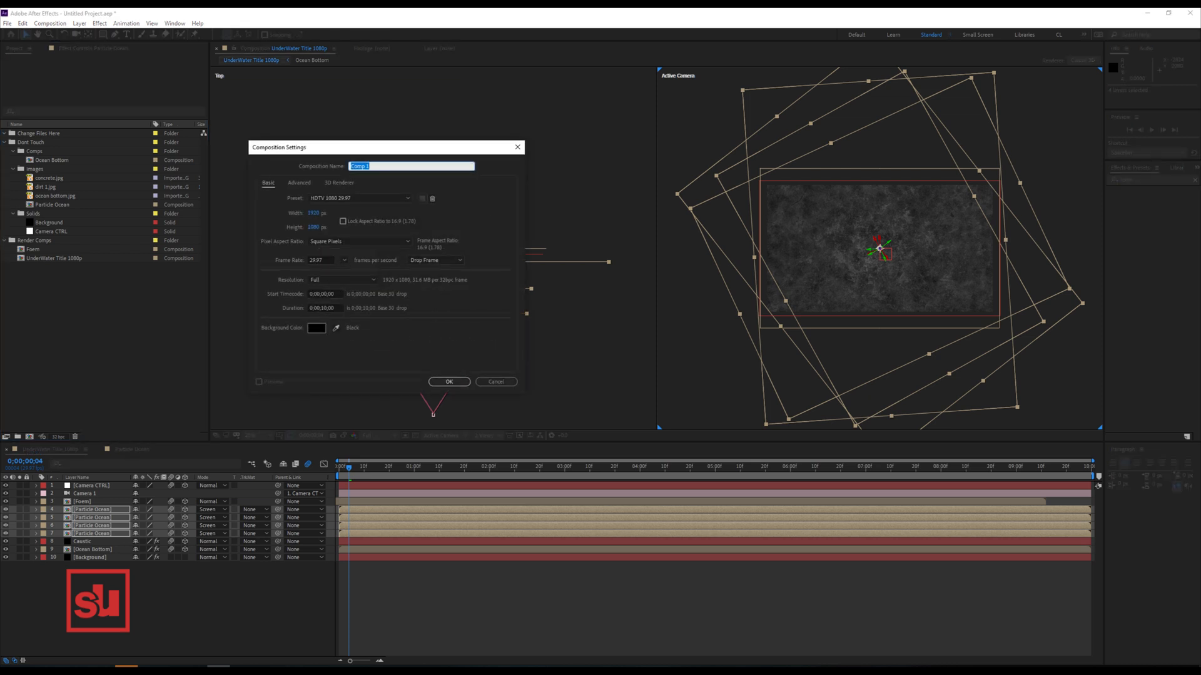
type("Change Text Here")
key("Return")
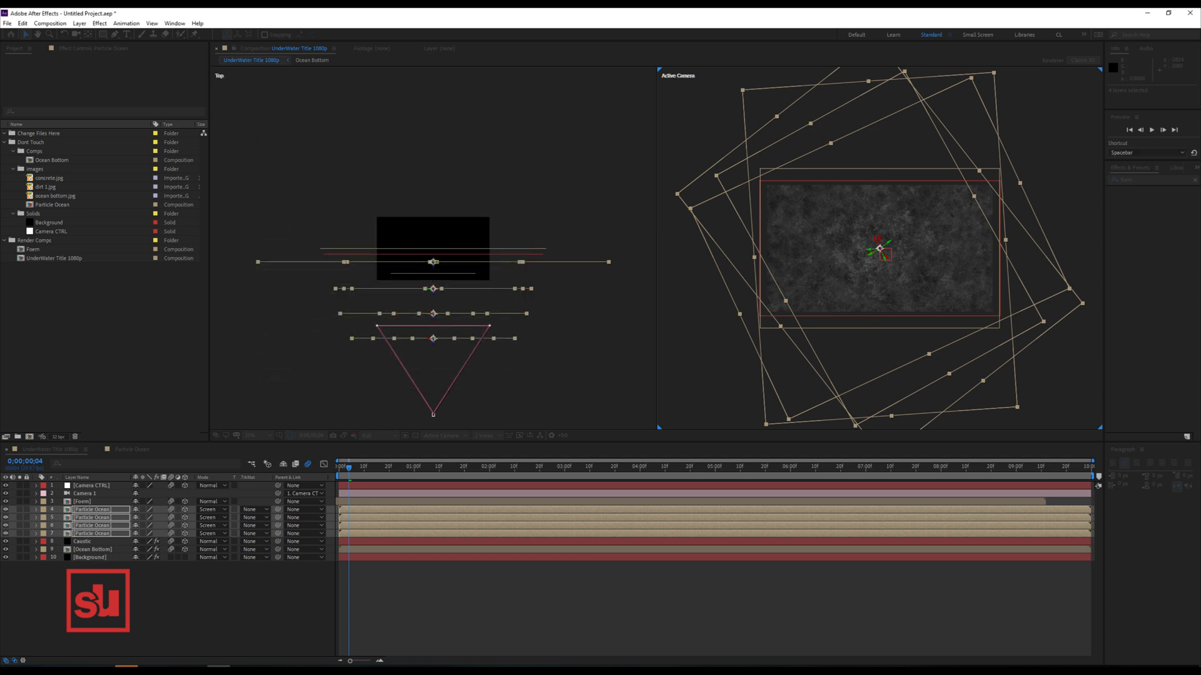
Add a text layer reading UnderWater to the Change Text Here composition.
key("ctrl+t")
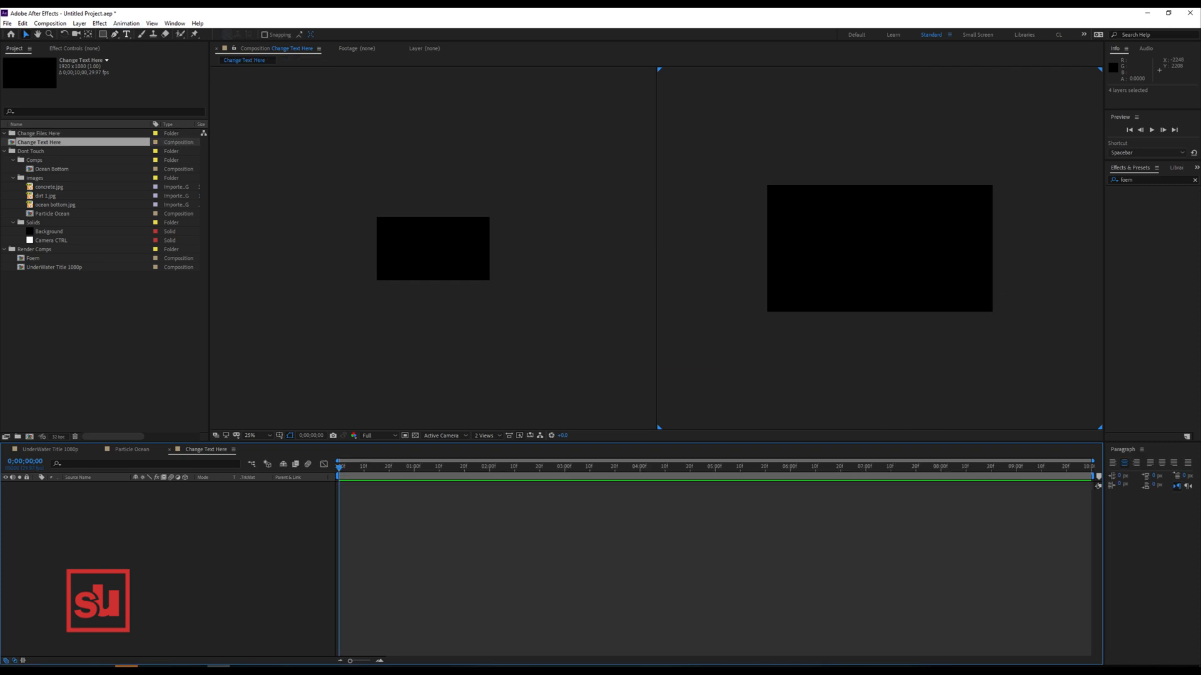
left_click(833, 247)
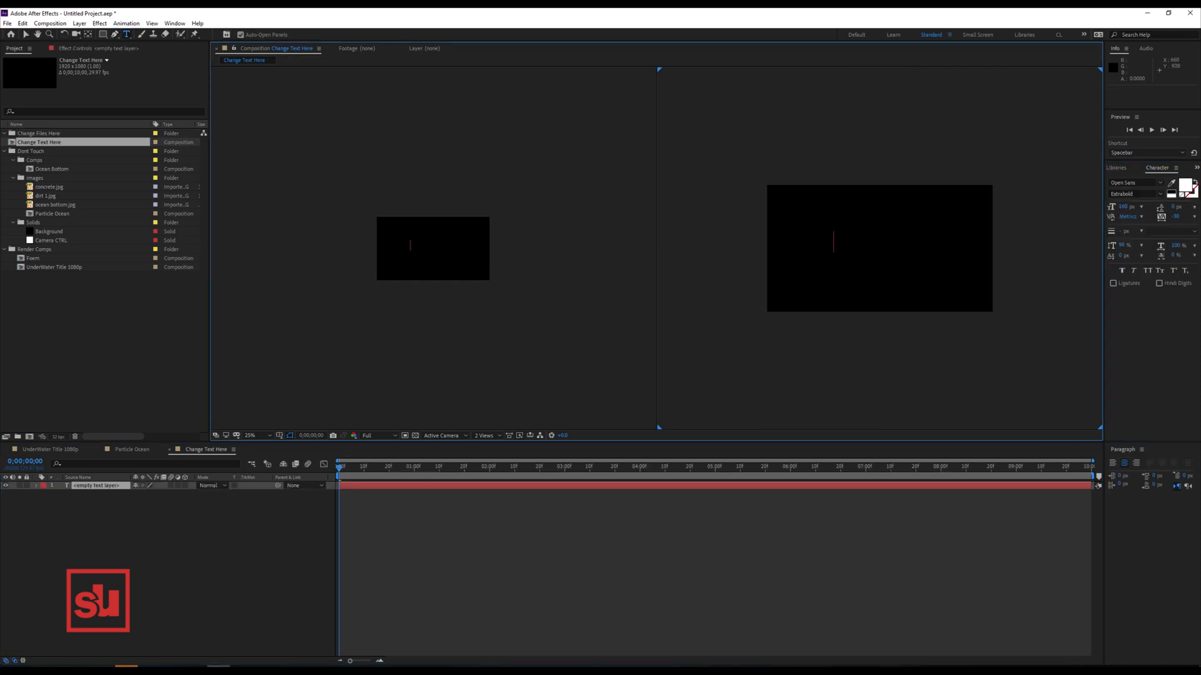
type("Unde")
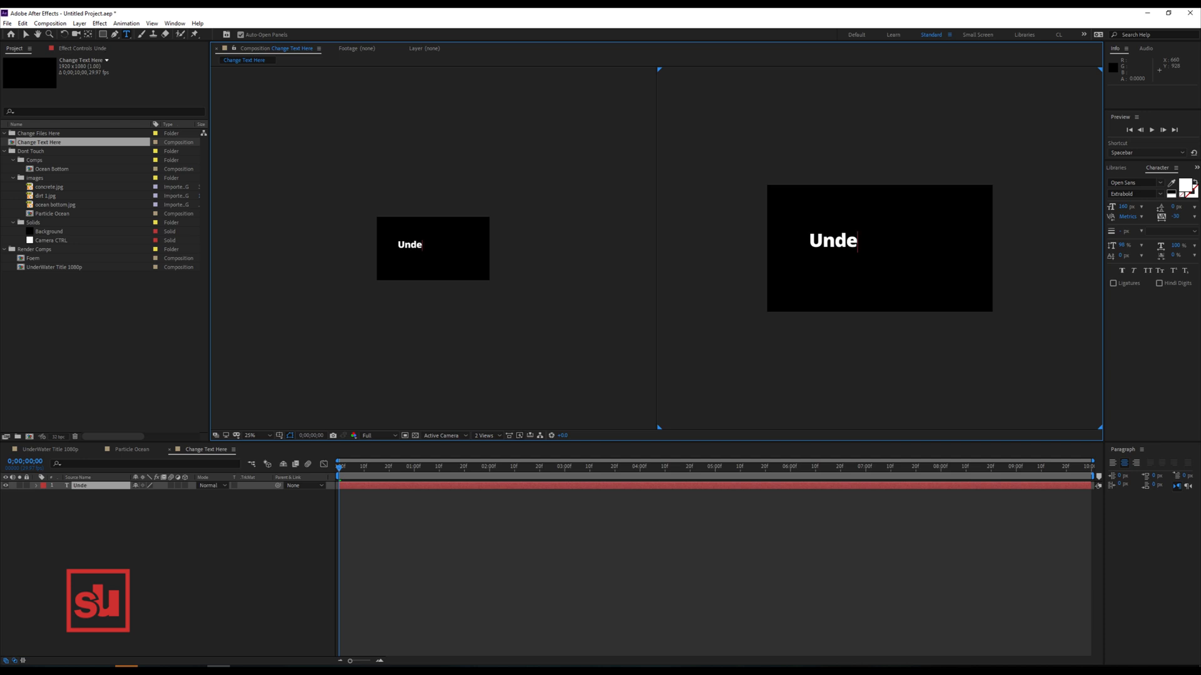
type("rWater")
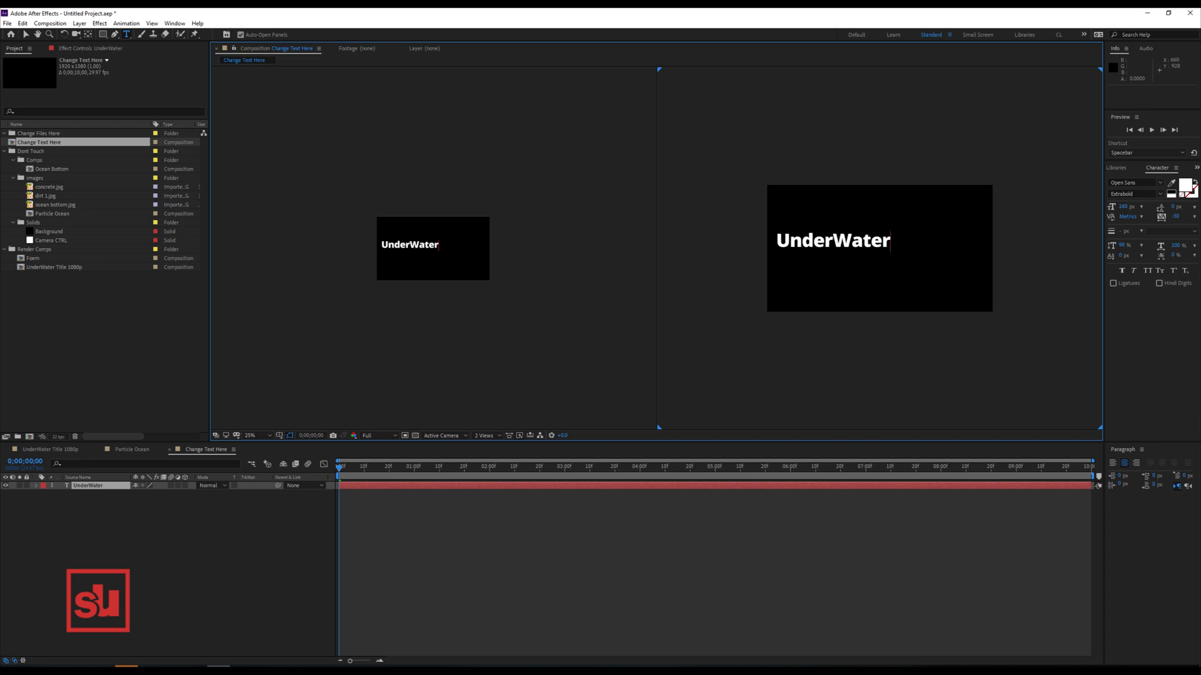
left_click(26, 34)
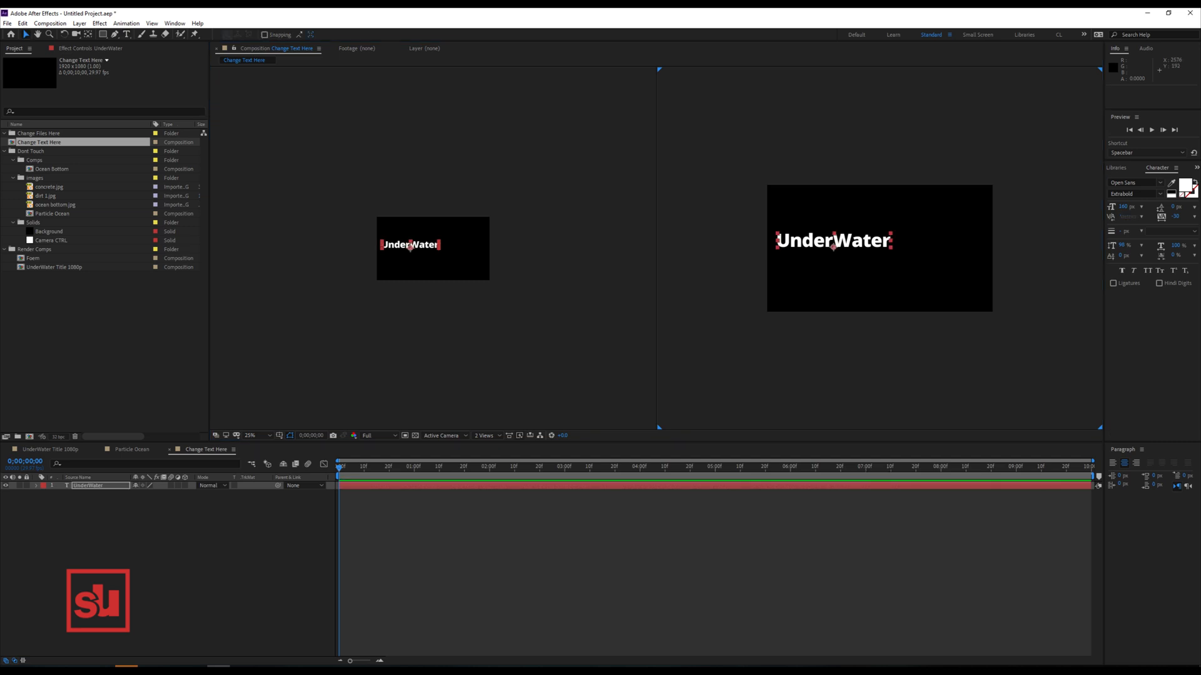
Set the UnderWater text's font to Helvetica LT Std Condensed and turn on All Caps.
left_click(1132, 182)
type("hel")
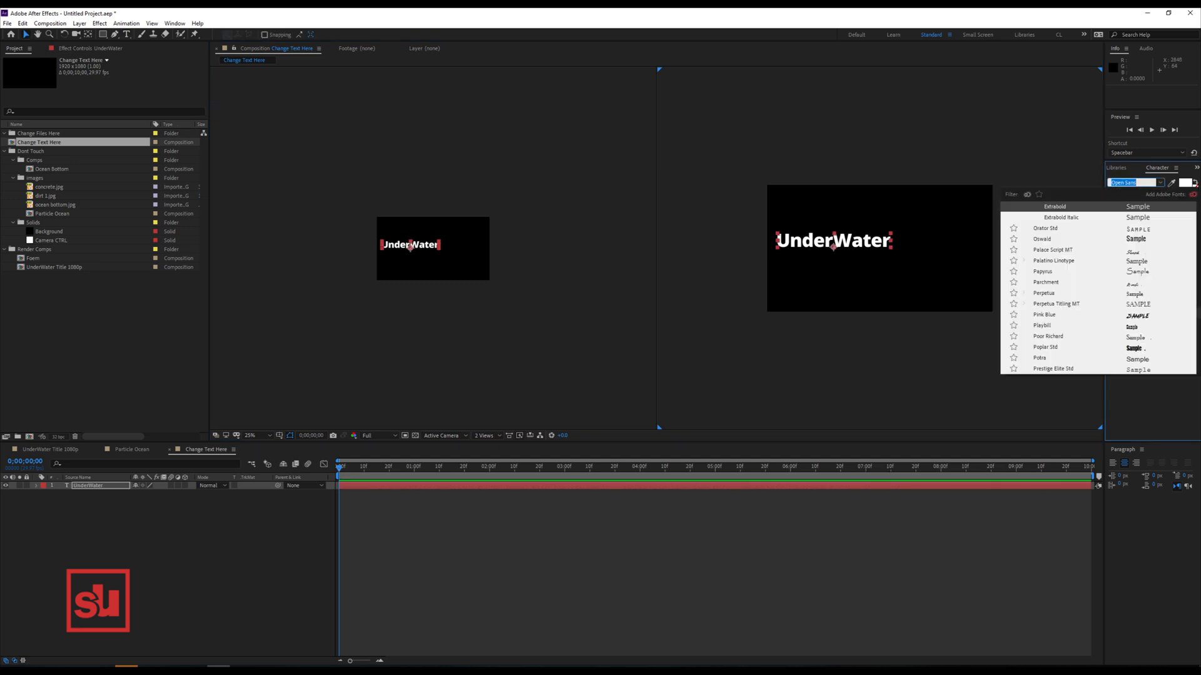
type("v")
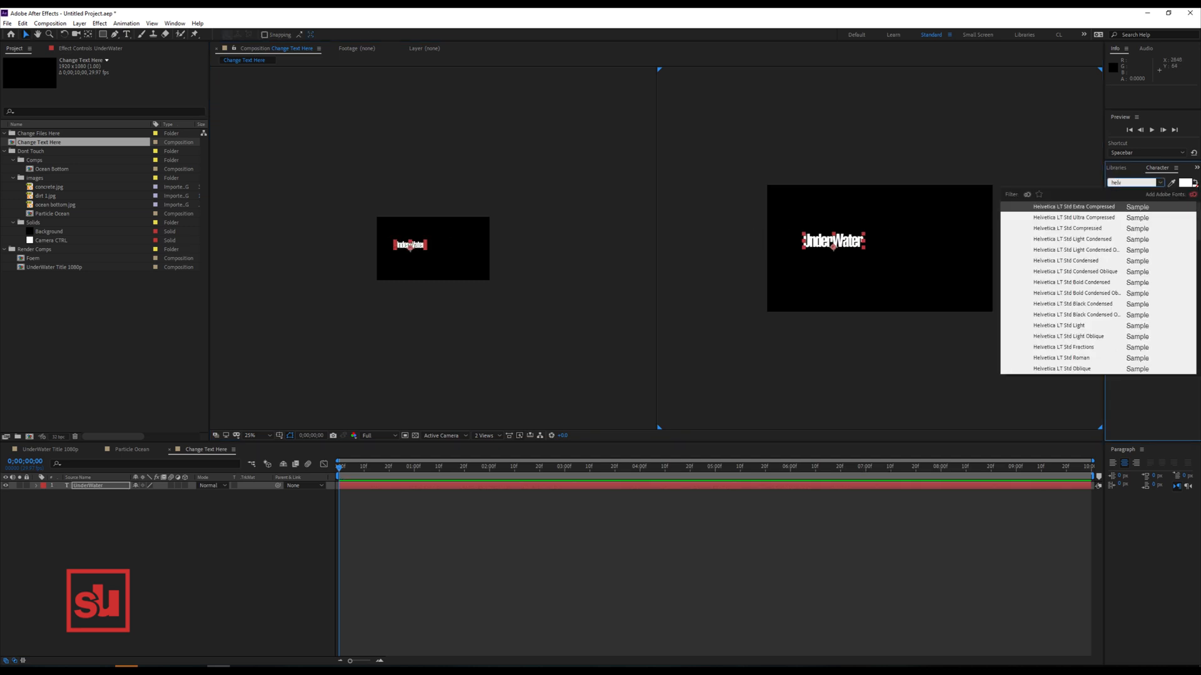
left_click(1064, 261)
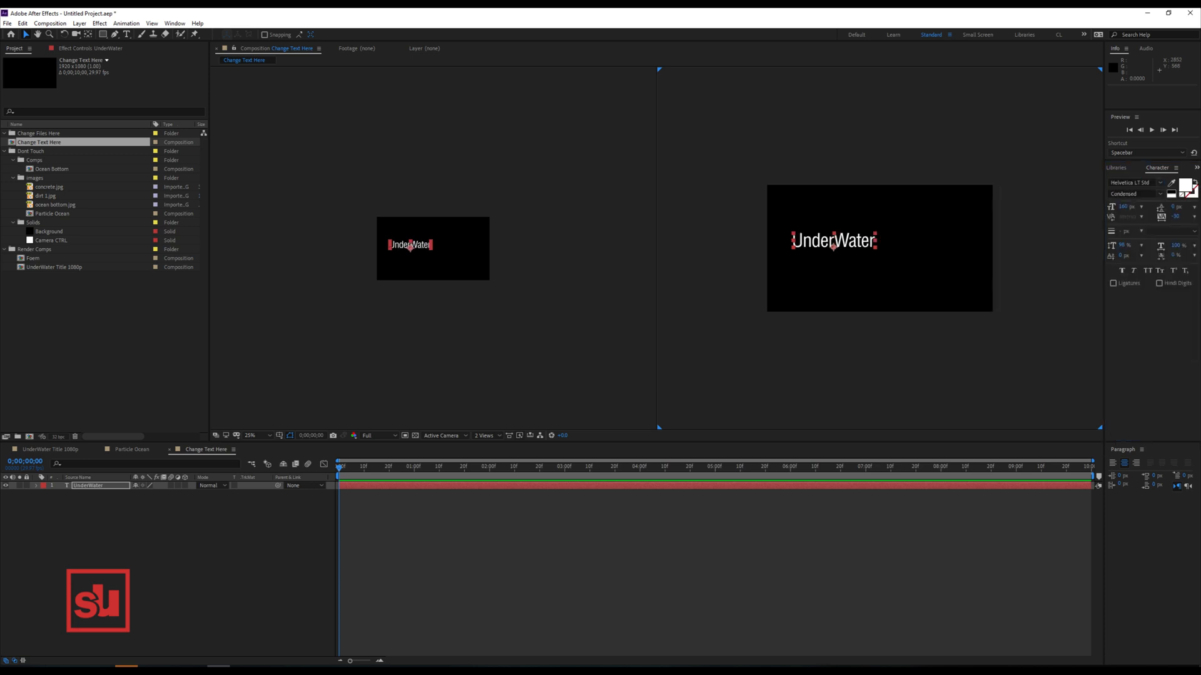
left_click(1176, 168)
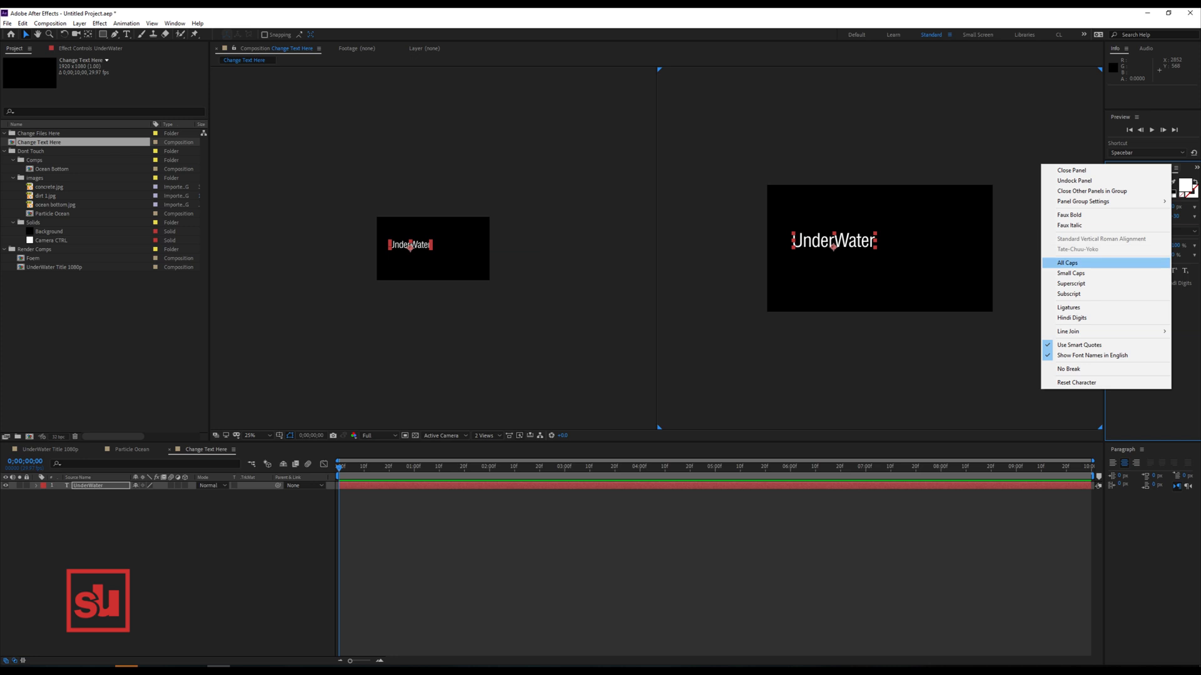
left_click(1076, 263)
Align the UnderWater text to the composition's horizontal and vertical centre and set its font style to Black Condensed.
left_click_drag(855, 243, 903, 246)
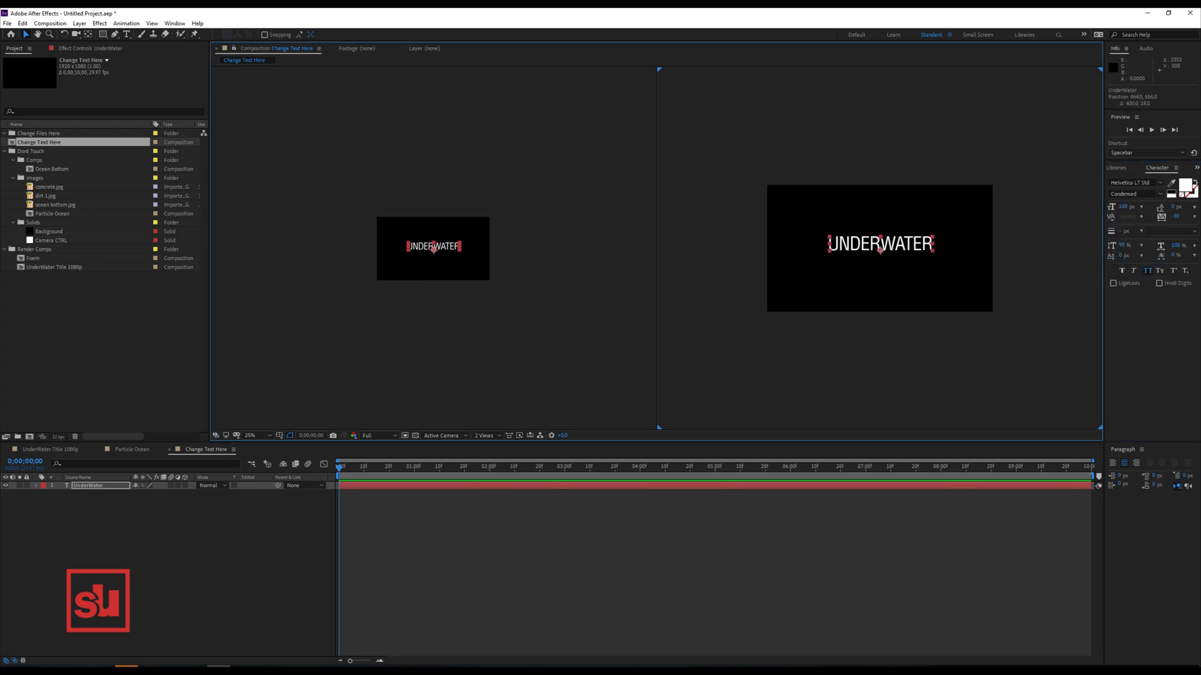
left_click(175, 24)
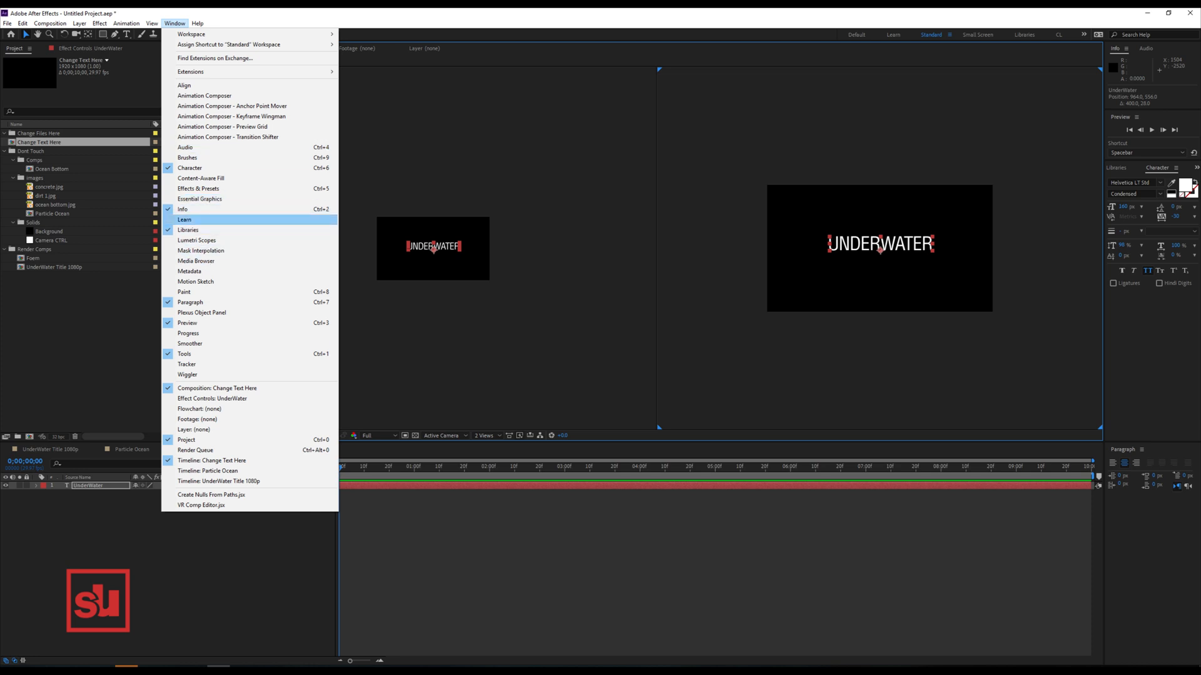
left_click(185, 85)
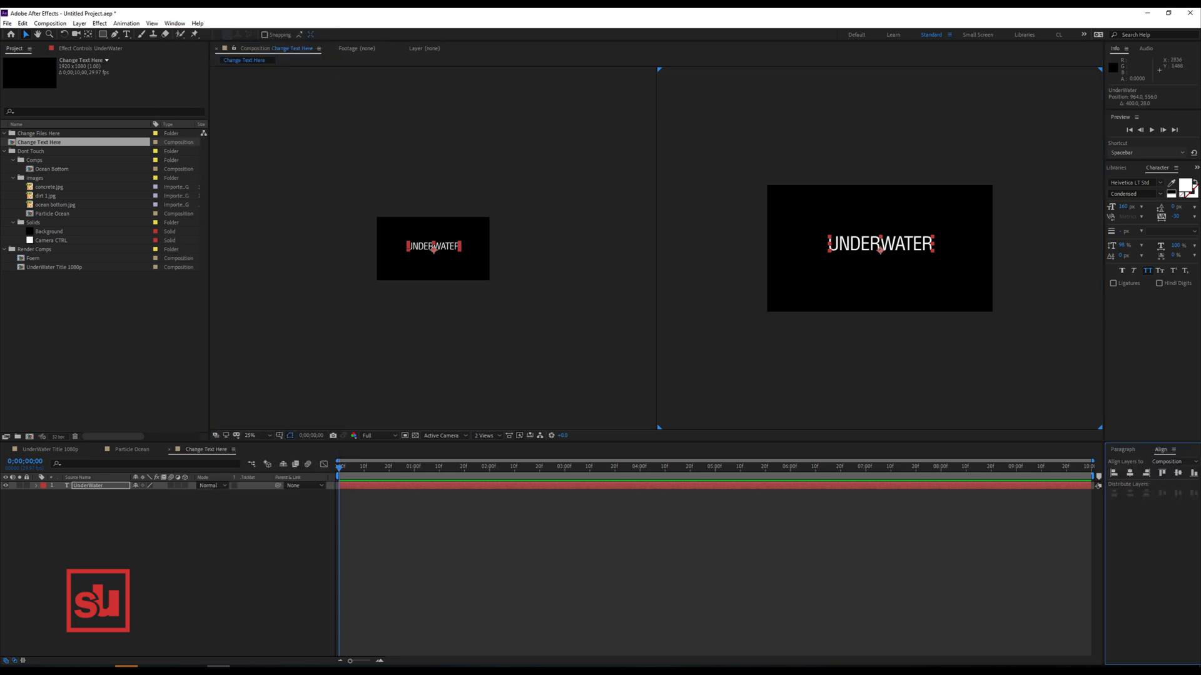
left_click(1129, 472)
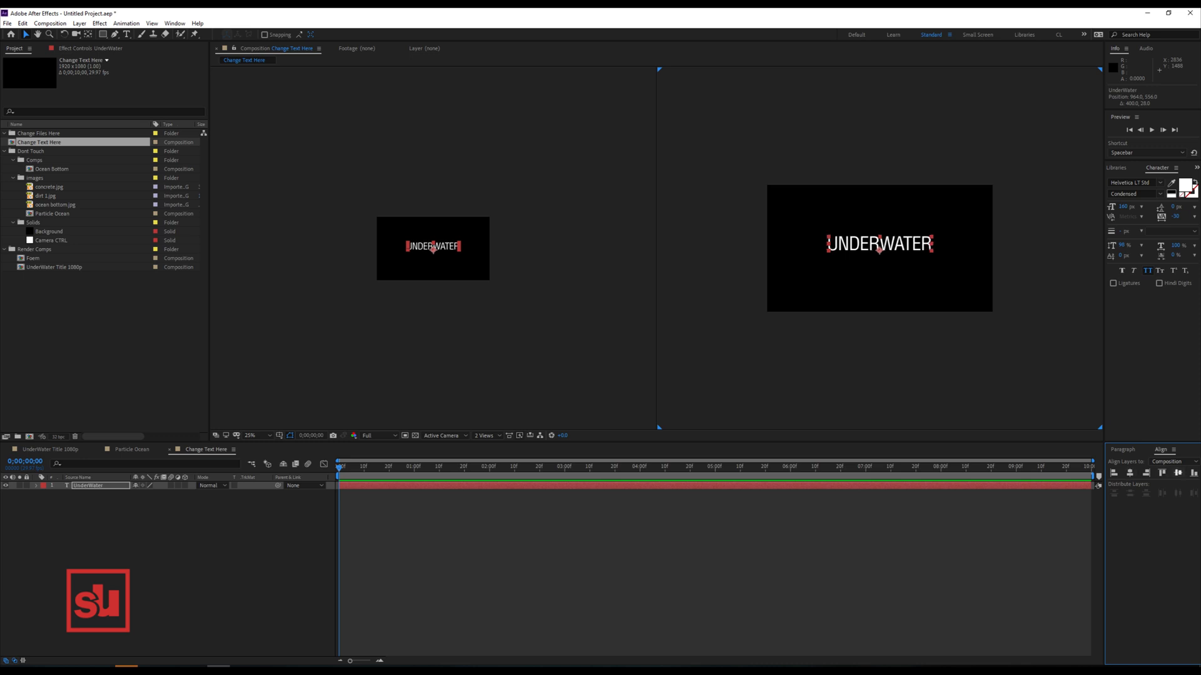
left_click(1178, 473)
scroll(933, 333, "up", 2)
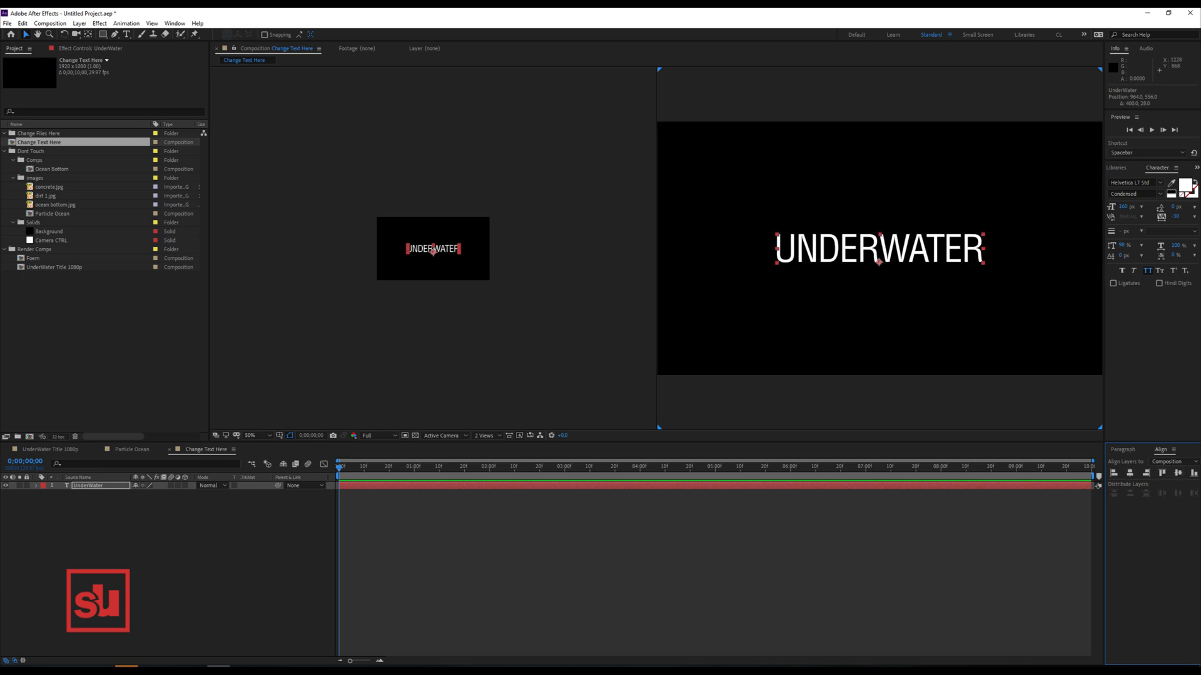
left_click(1160, 194)
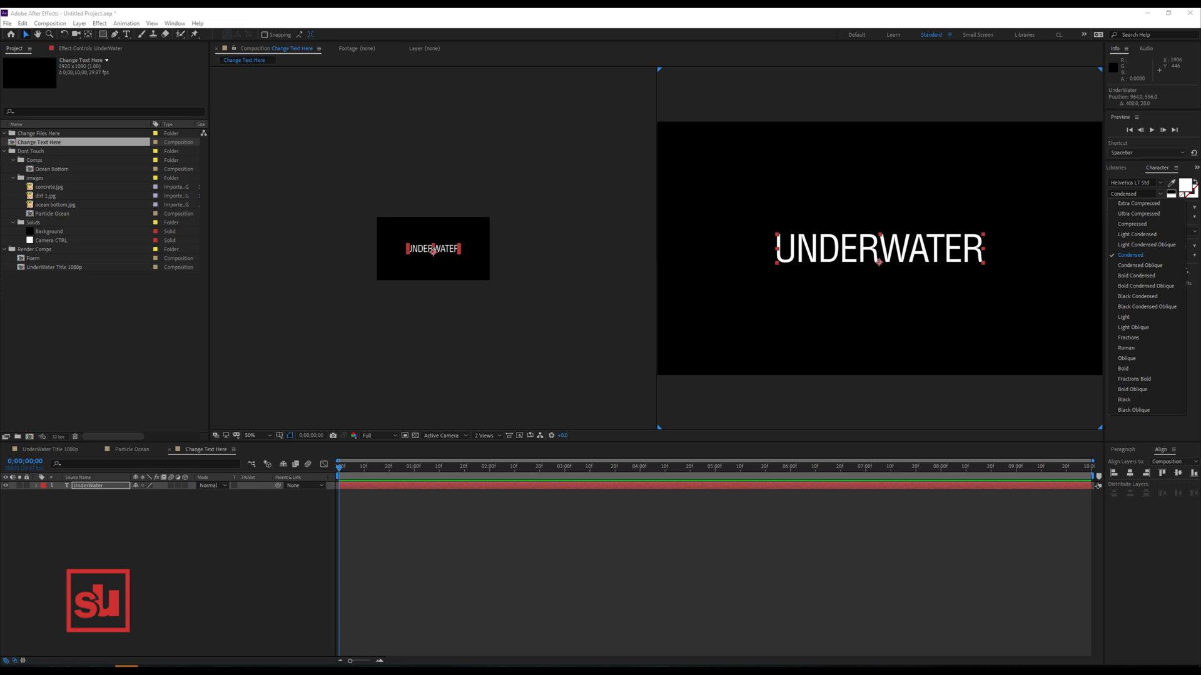
left_click(1137, 297)
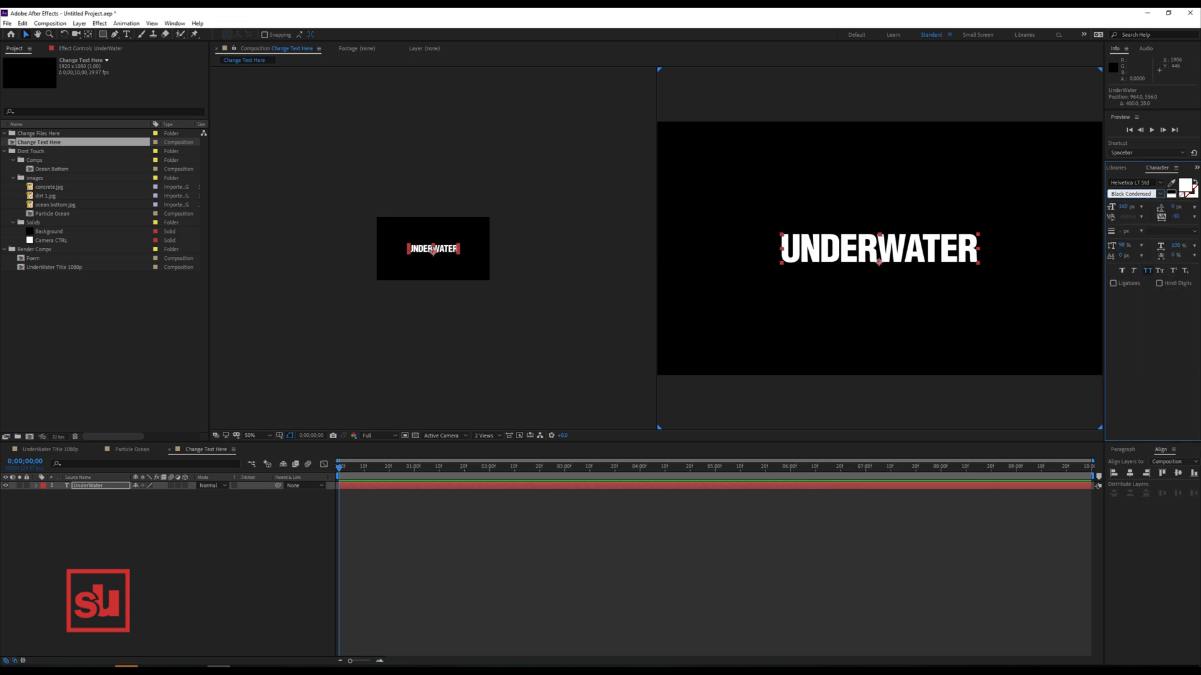
Nest Change Text Here in a new composition named Textured, and file Change Text Here in the Change Files Here folder.
left_click(54, 267)
left_click_drag(44, 143, 29, 436)
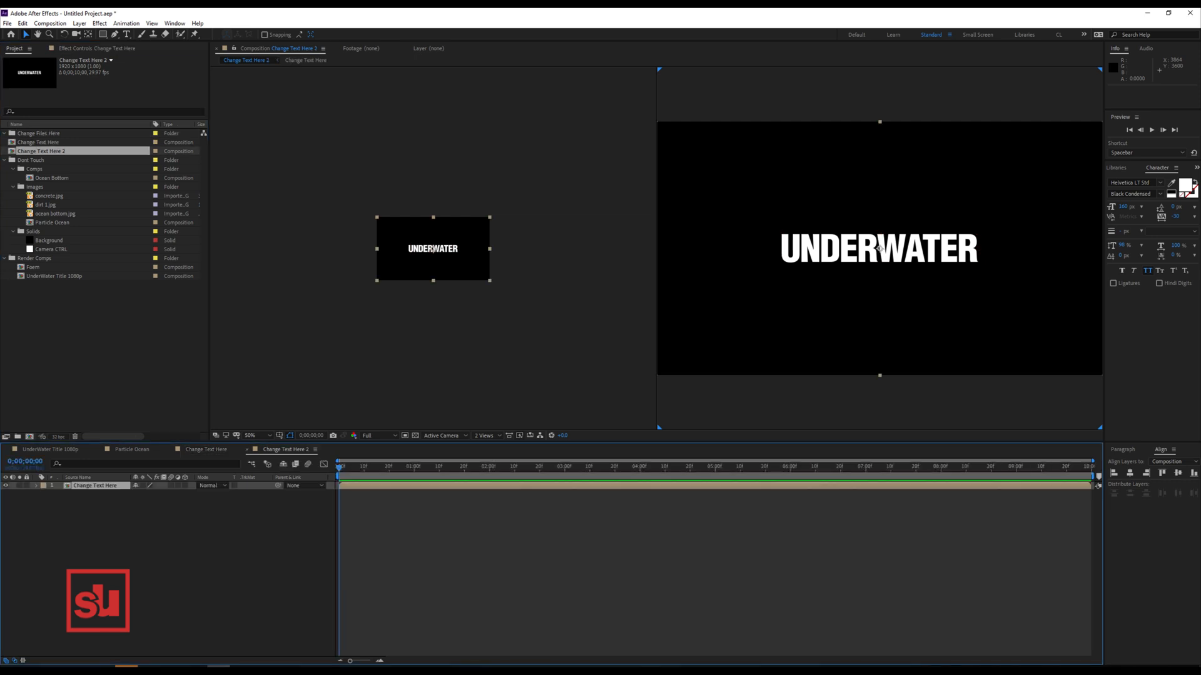
key("Return")
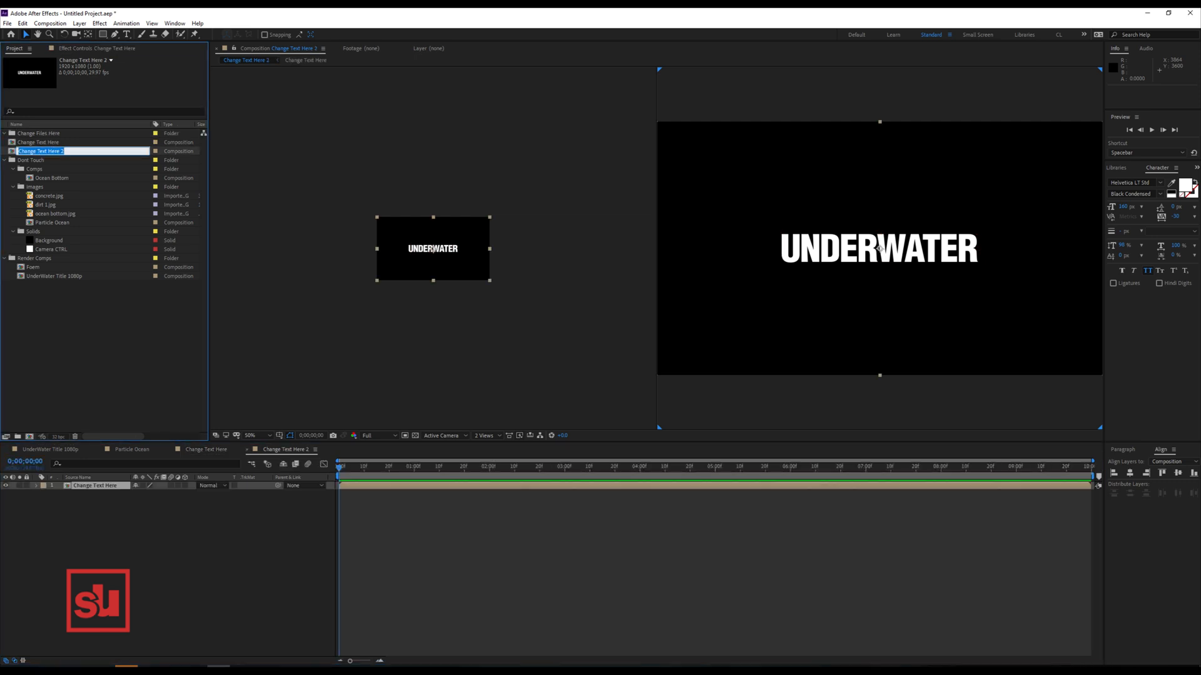
type("Textured")
key("Return")
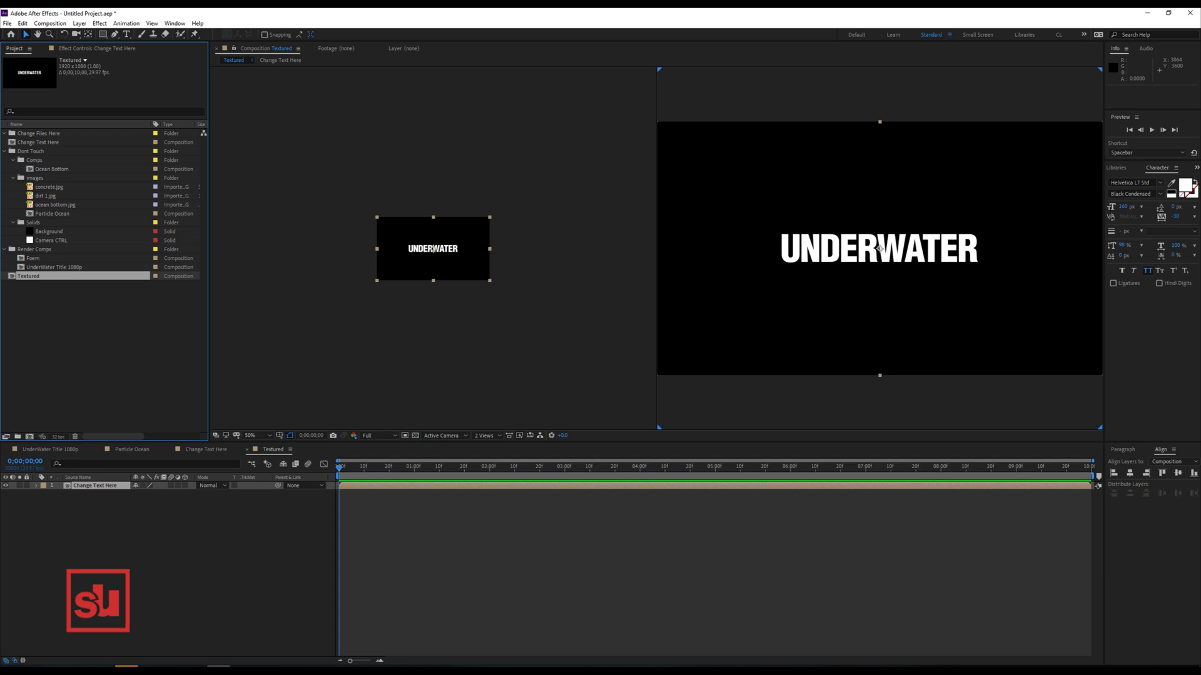
left_click_drag(37, 142, 39, 134)
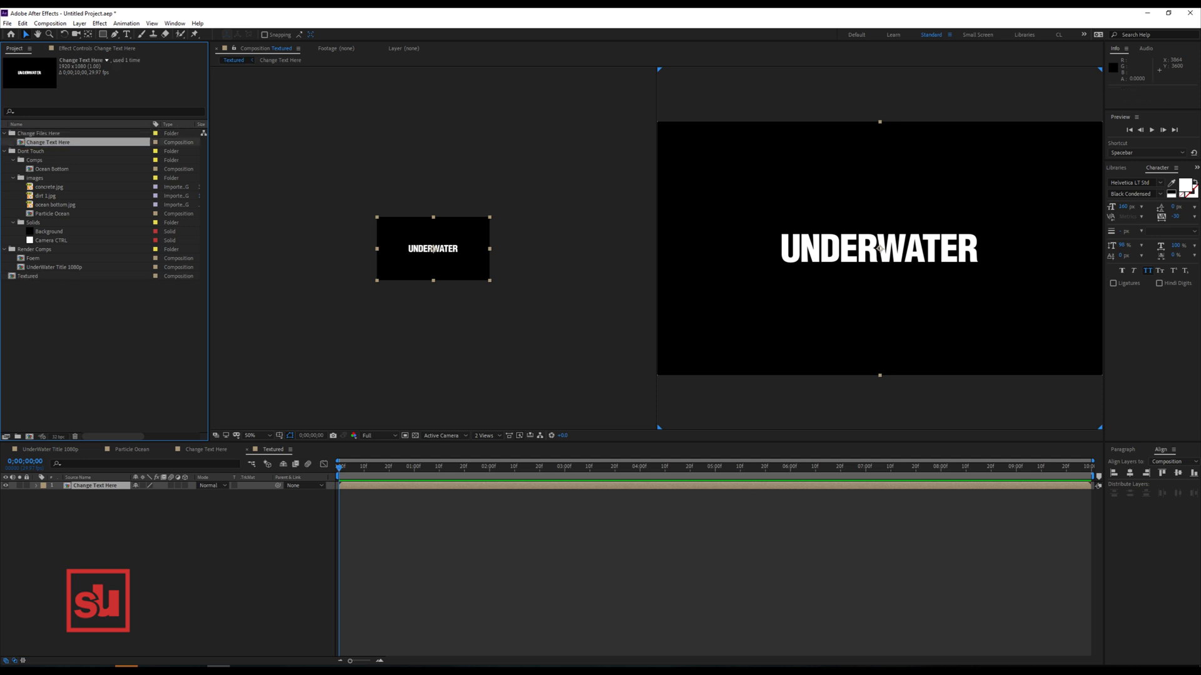
Place concrete.jpg beneath the text layer at about 58% scale and set its track matte to Alpha Matte "Change Text Here".
left_click(50, 178)
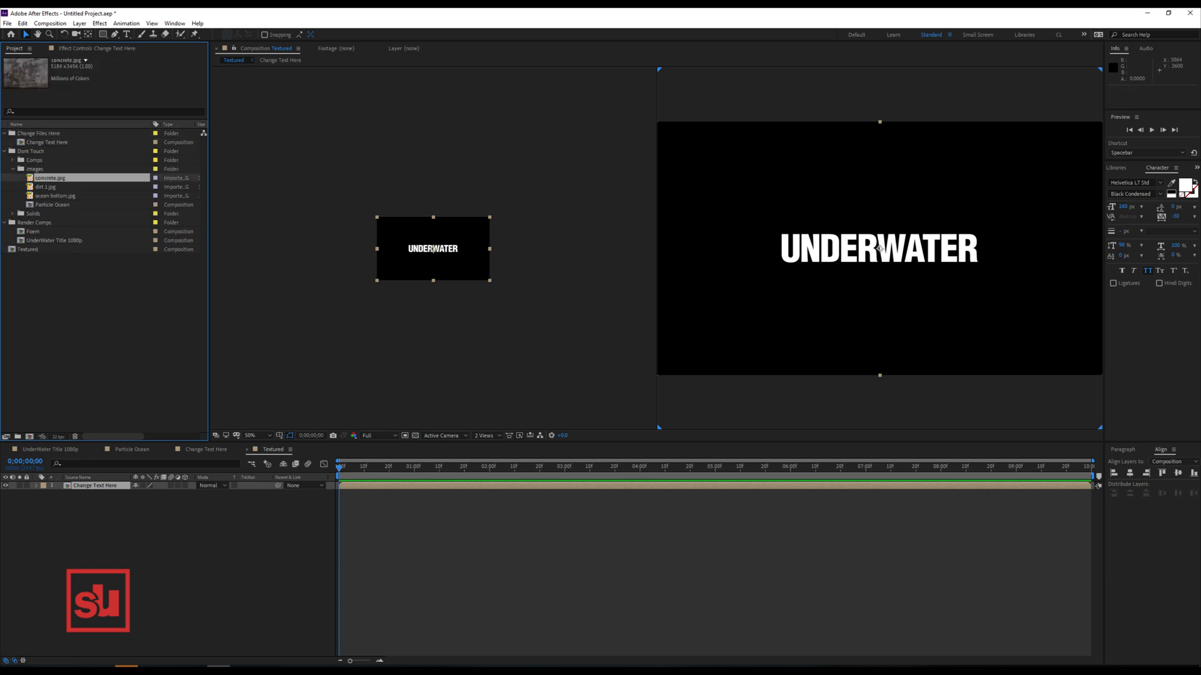
left_click_drag(50, 178, 94, 494)
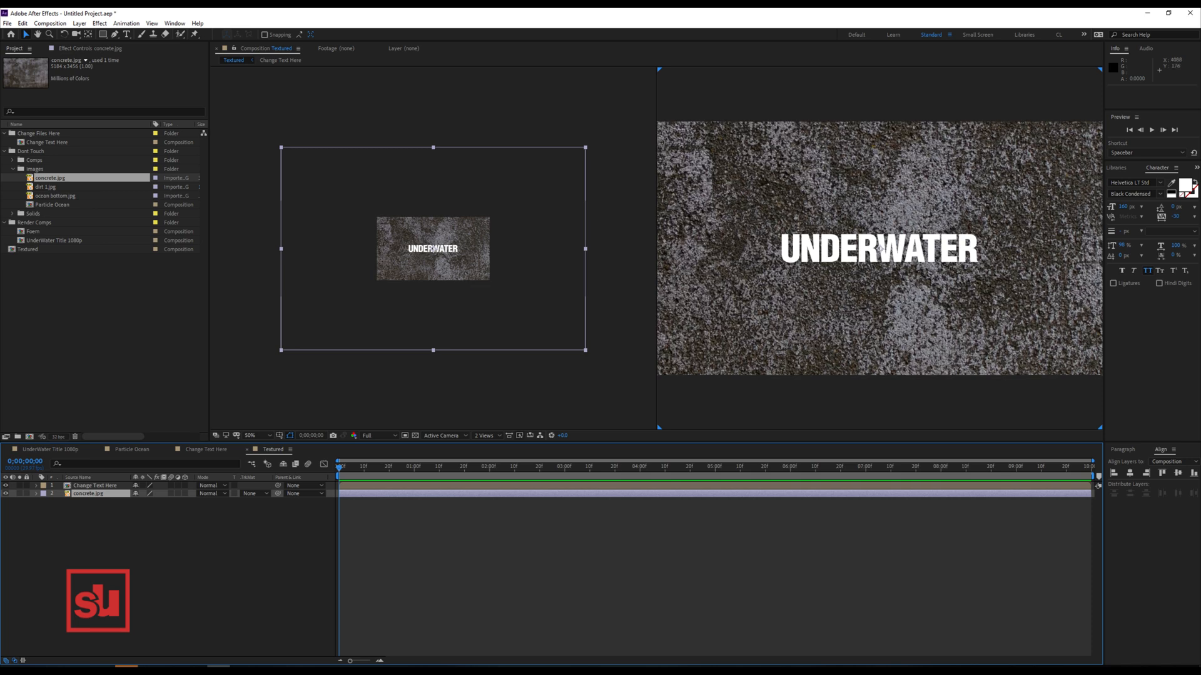
left_click_drag(585, 147, 522, 190)
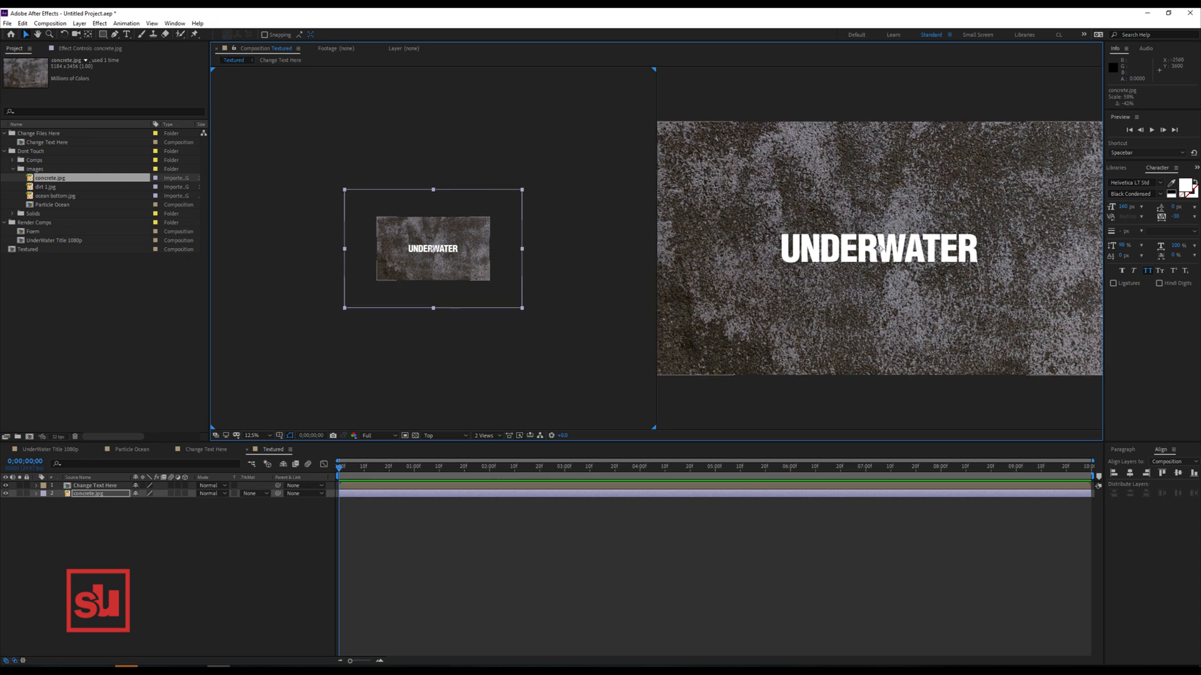
left_click(249, 493)
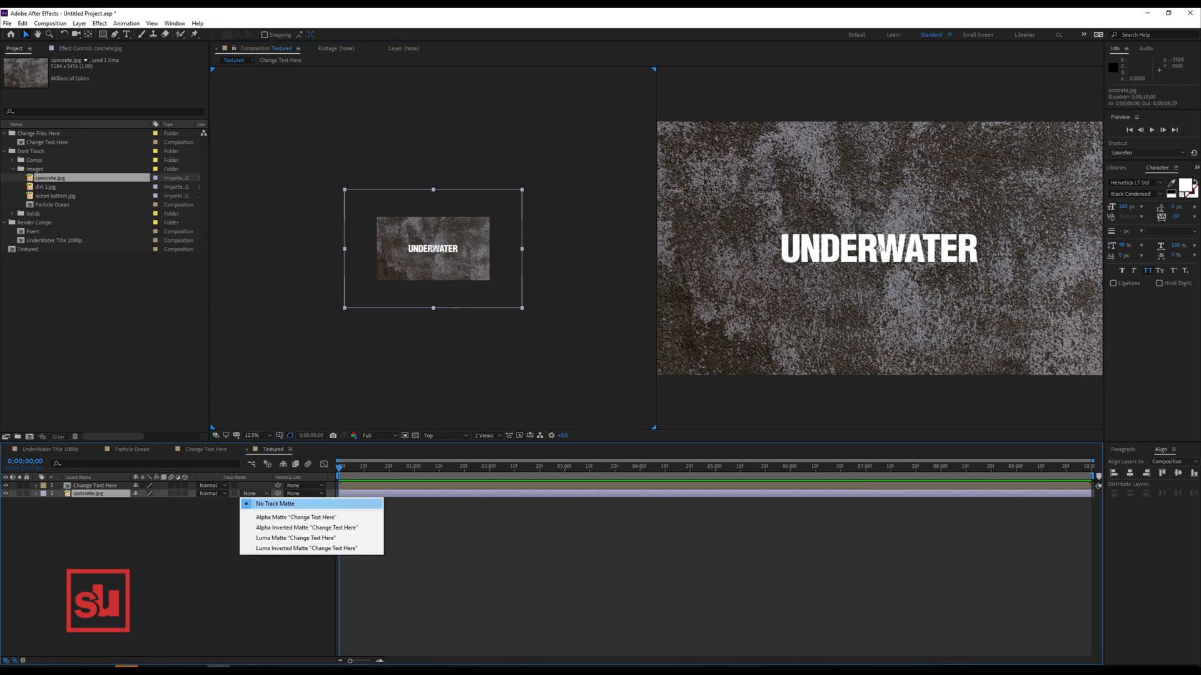
left_click(282, 517)
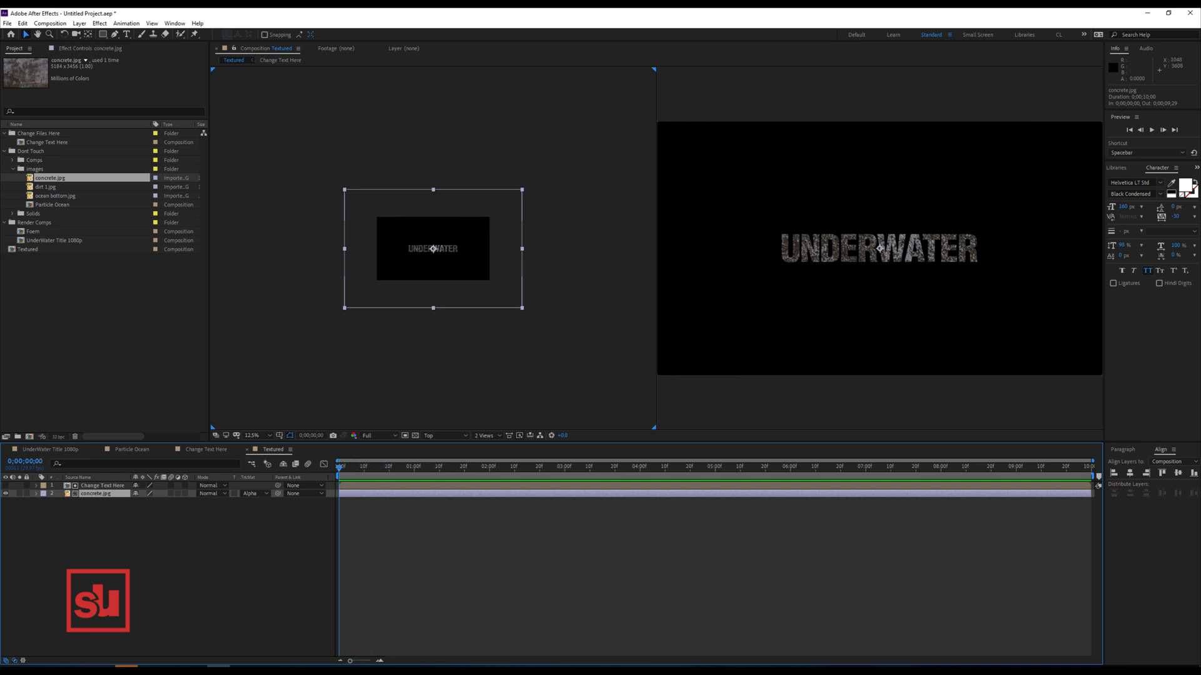
Move the Foam and Textured compositions into the Comps folder and nest Textured in a new composition named Animated Text.
left_click_drag(33, 231, 35, 160)
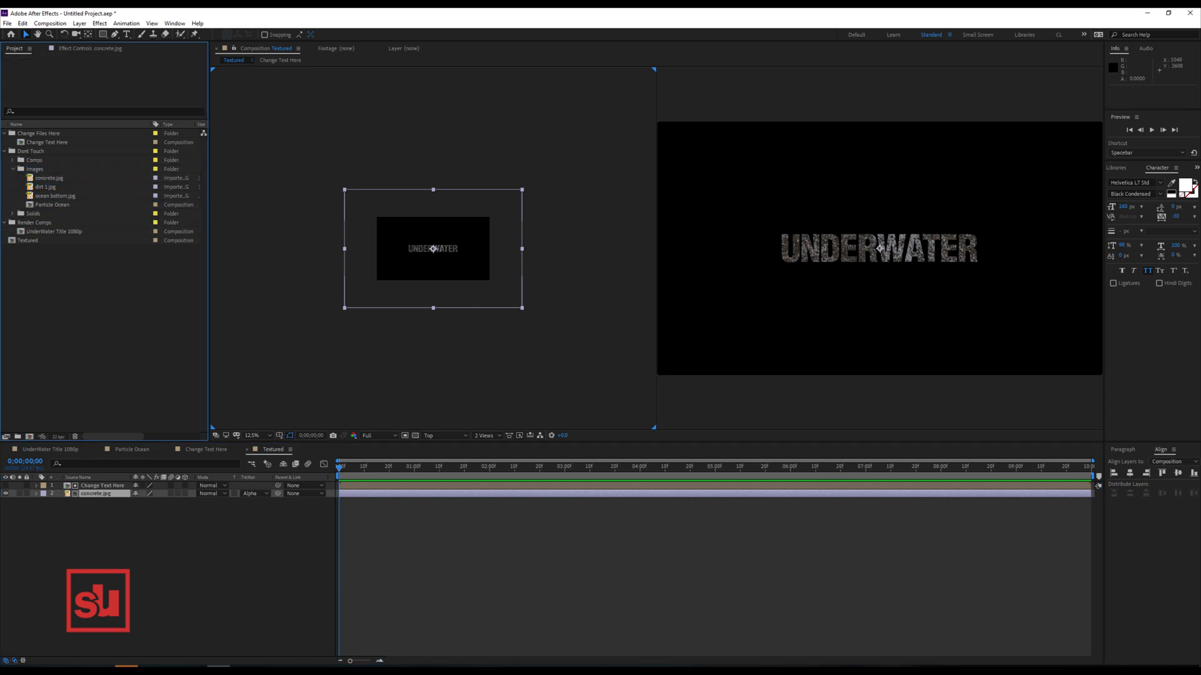
left_click(13, 160)
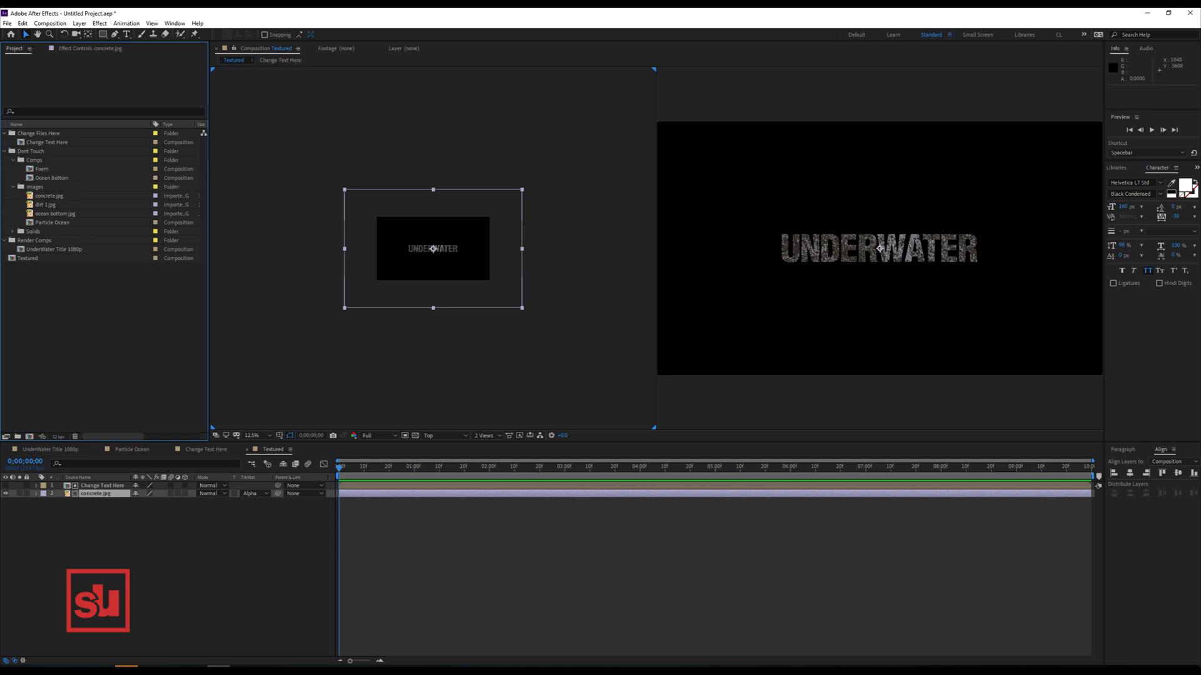
left_click_drag(29, 258, 29, 436)
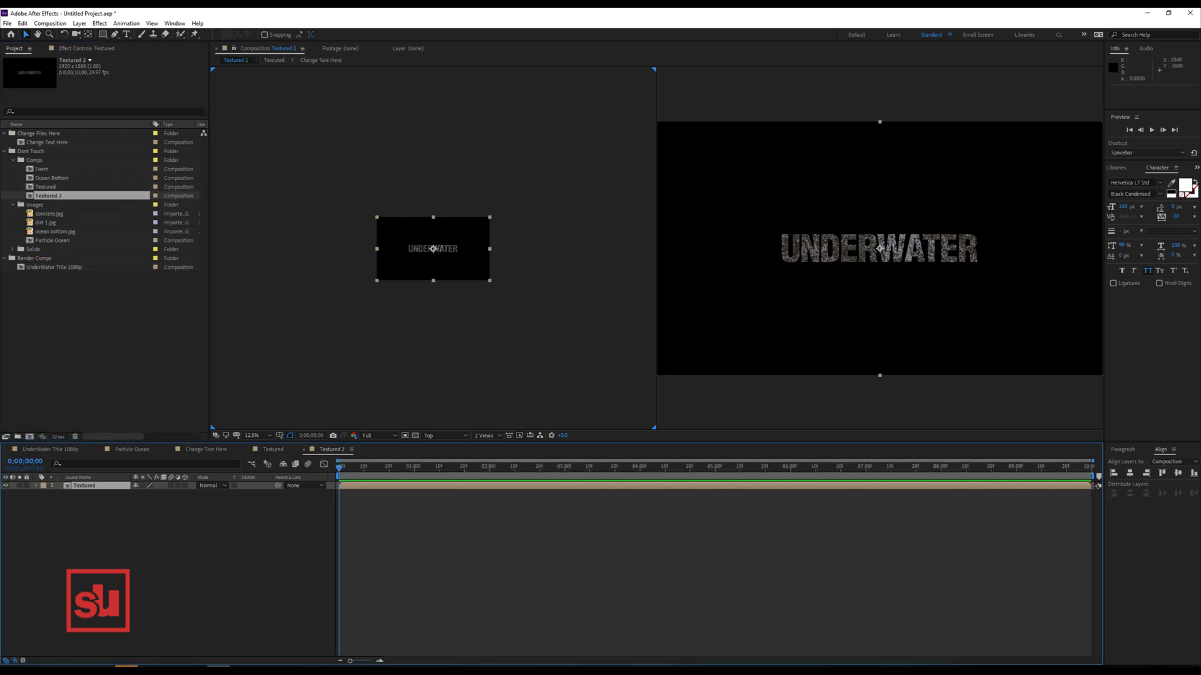
left_click(48, 196)
key("Return")
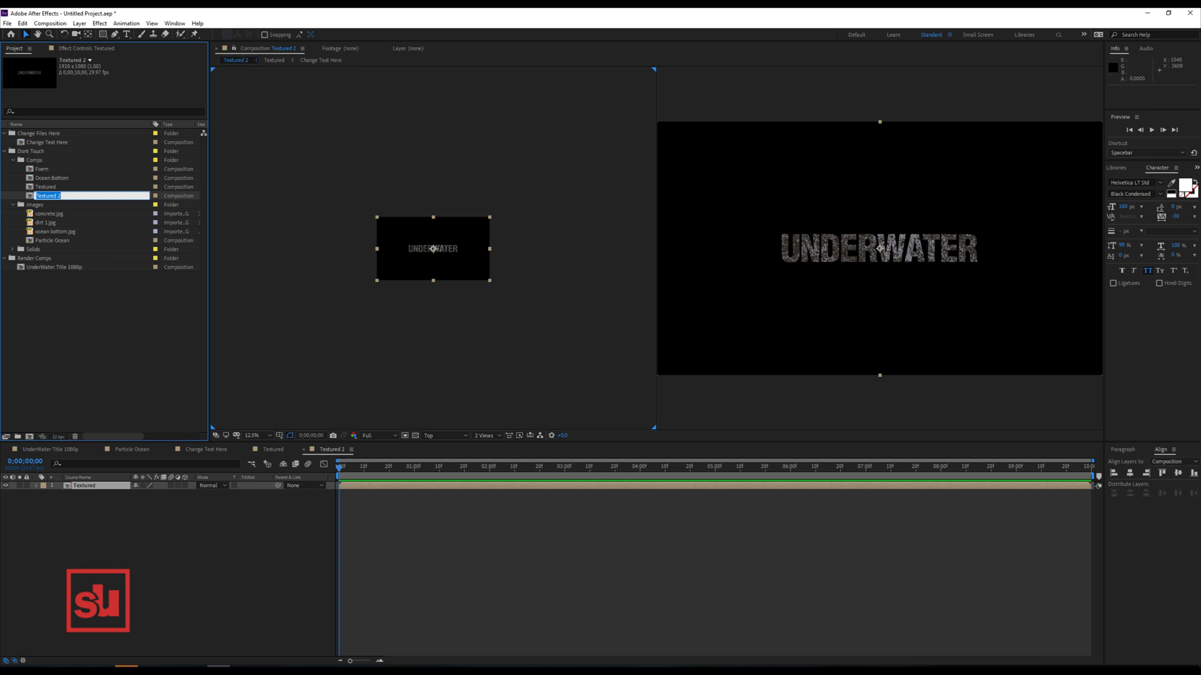
type("Animated Text")
key("Return")
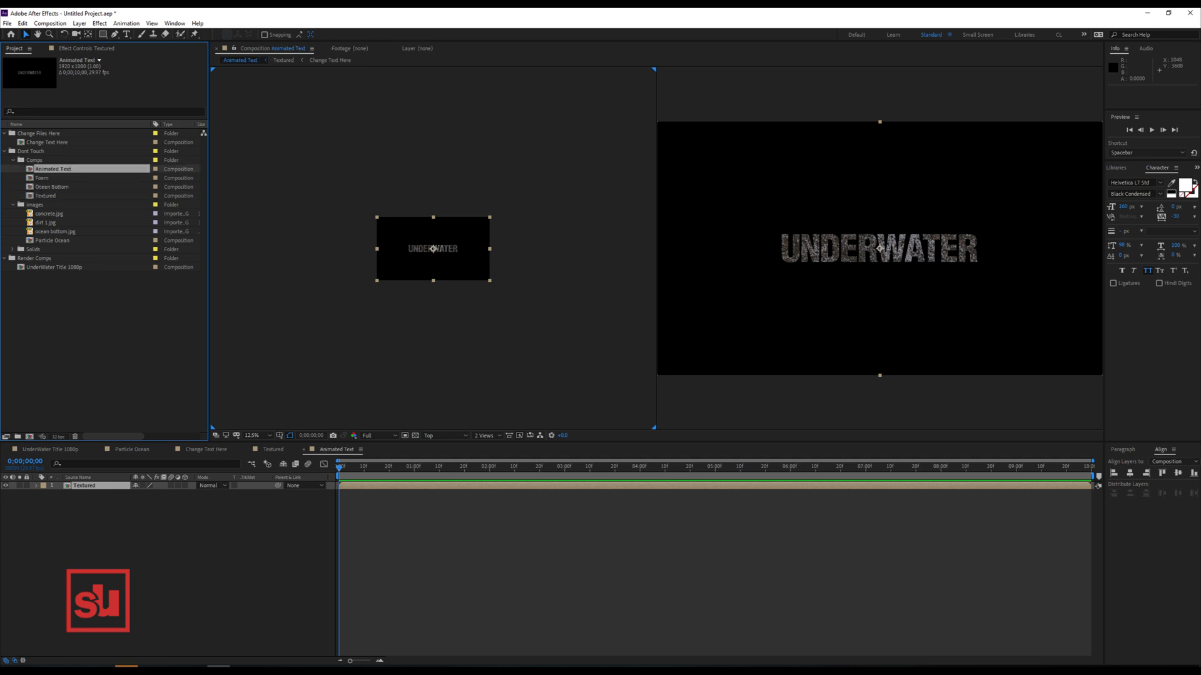
Add the Background solid beneath the Textured layer and draw a circular mask about 535 px wide on it over the title.
left_click(12, 249)
left_click_drag(49, 258, 85, 513)
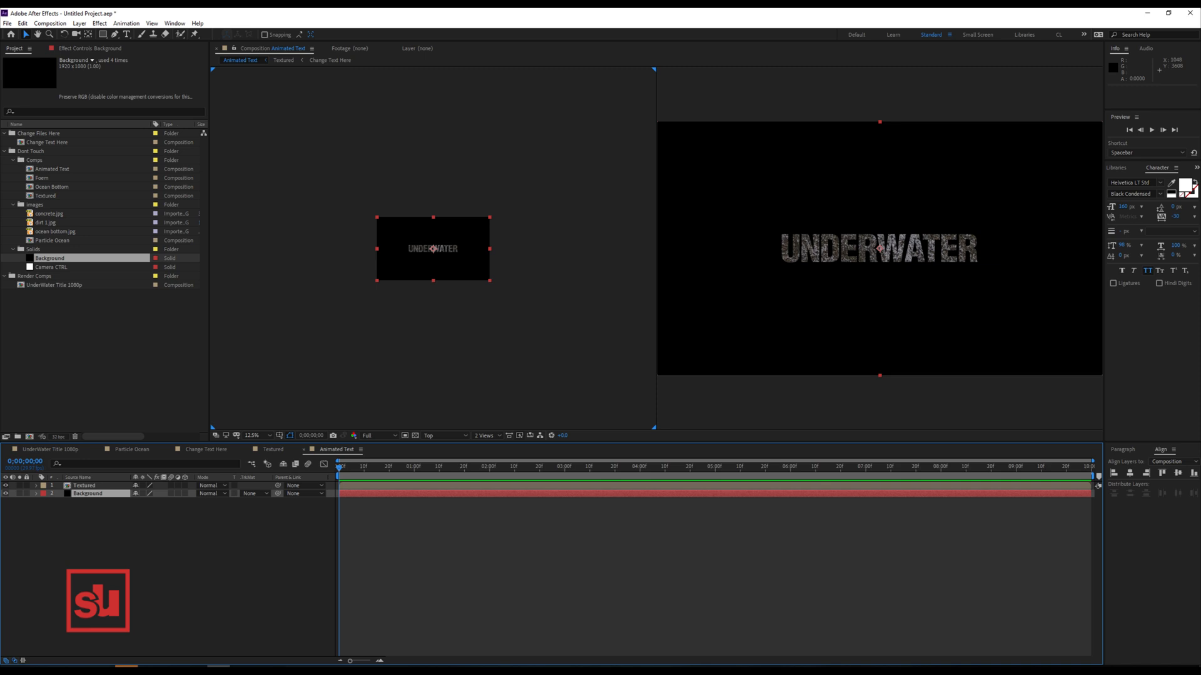
left_click_drag(103, 34, 144, 55)
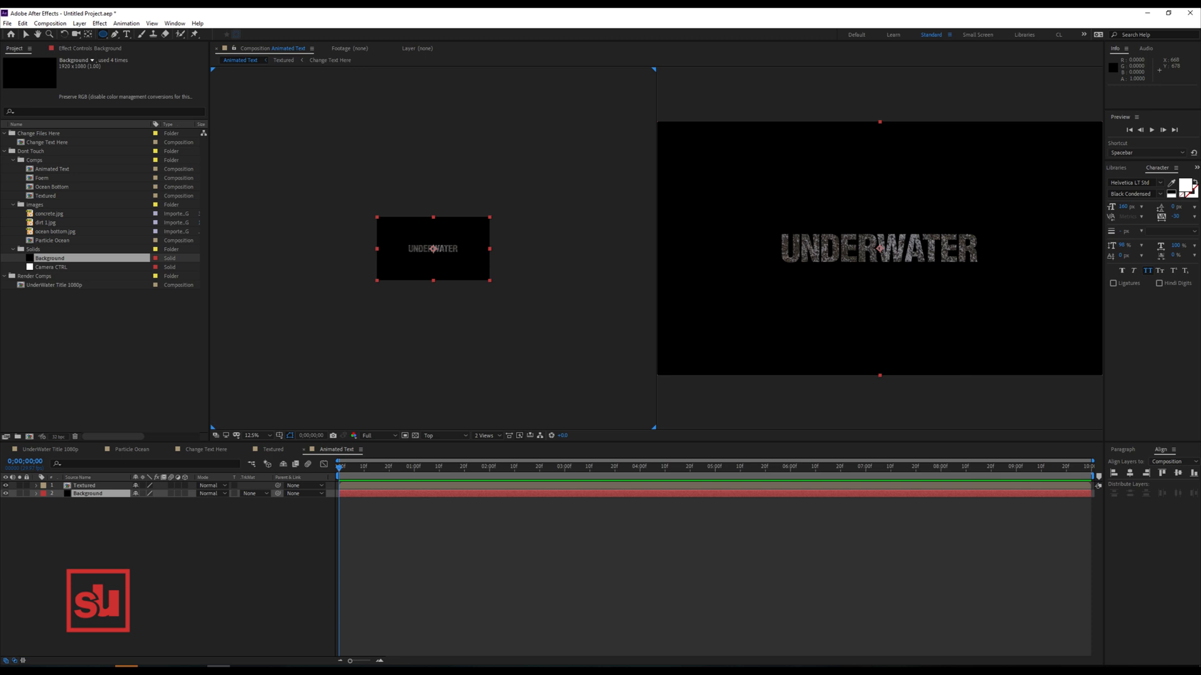
left_click_drag(810, 282, 936, 154)
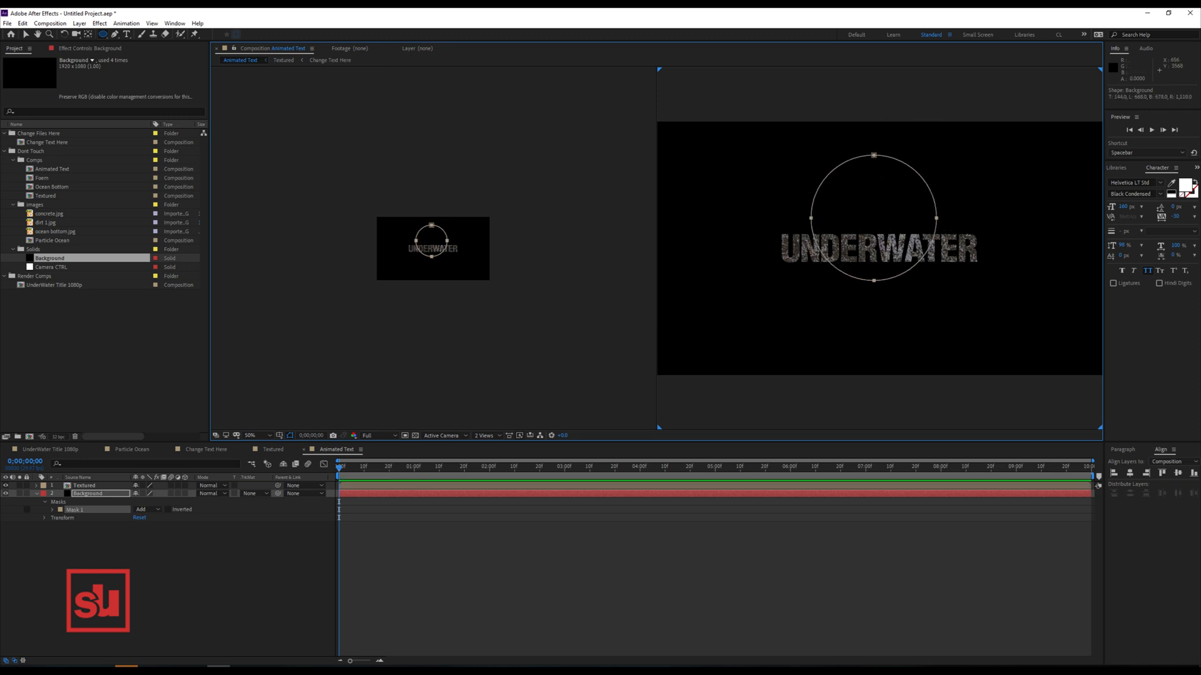
Keyframe the Background's mask path to grow from a tiny point at 0 seconds to the full circle at about one second.
left_click(88, 494)
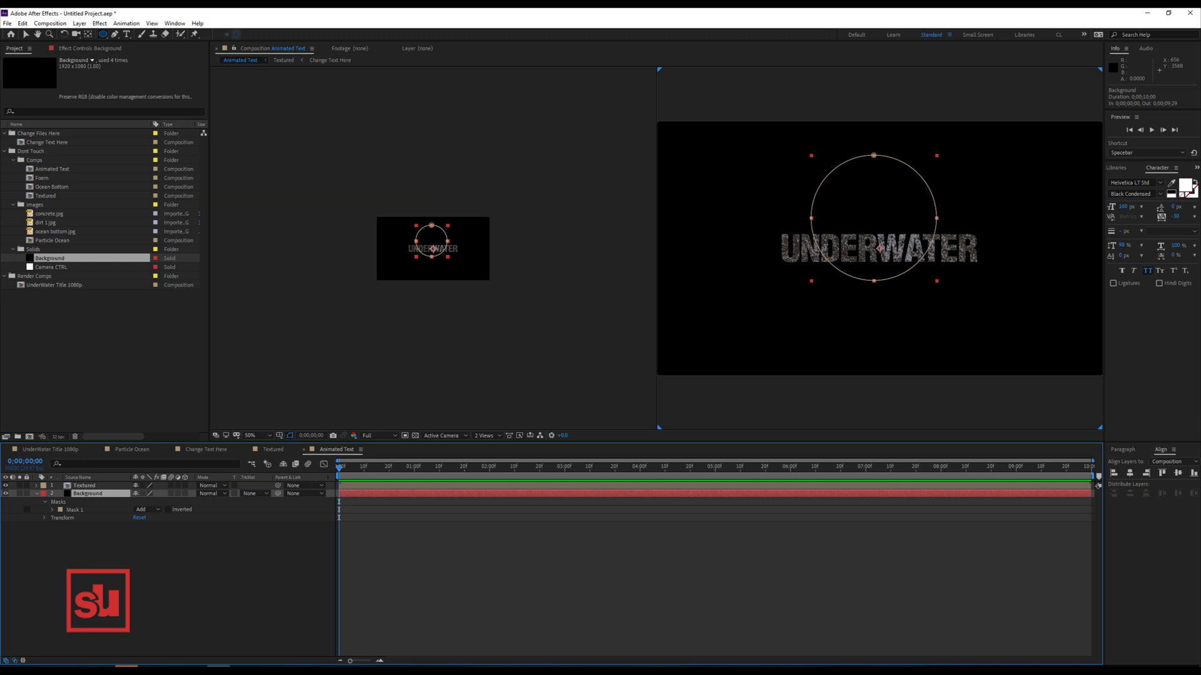
key("m")
left_click(68, 509)
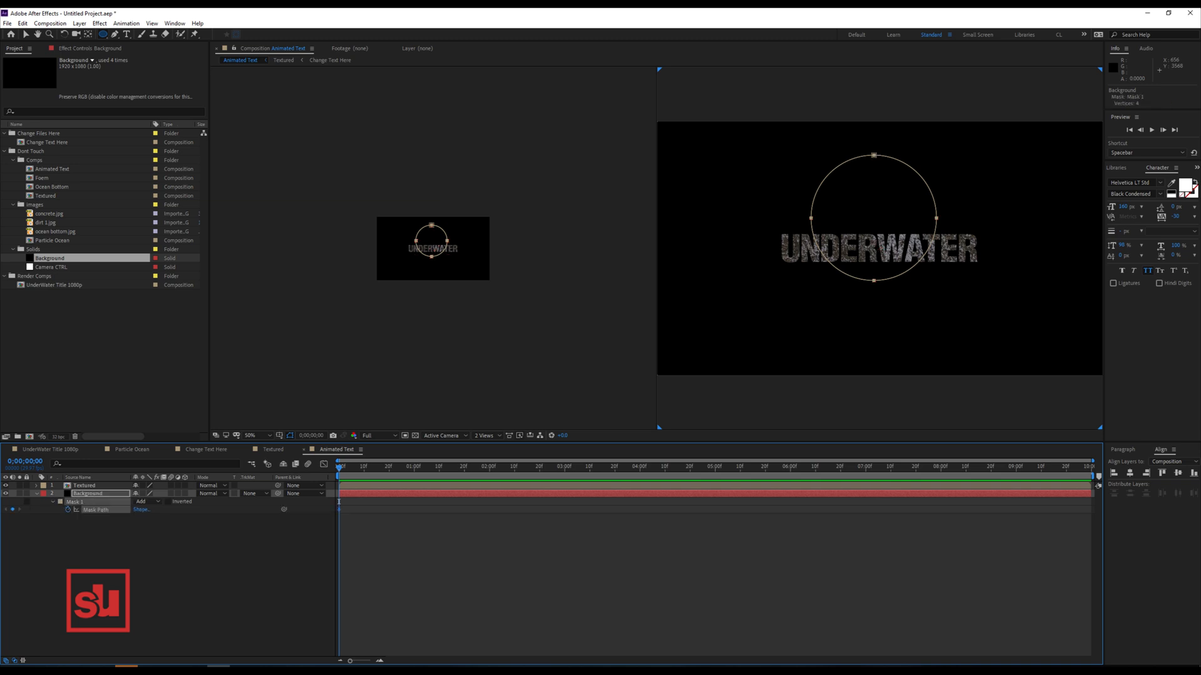
left_click_drag(339, 510, 412, 510)
key("v")
double_click(914, 169)
left_click_drag(936, 155, 873, 217)
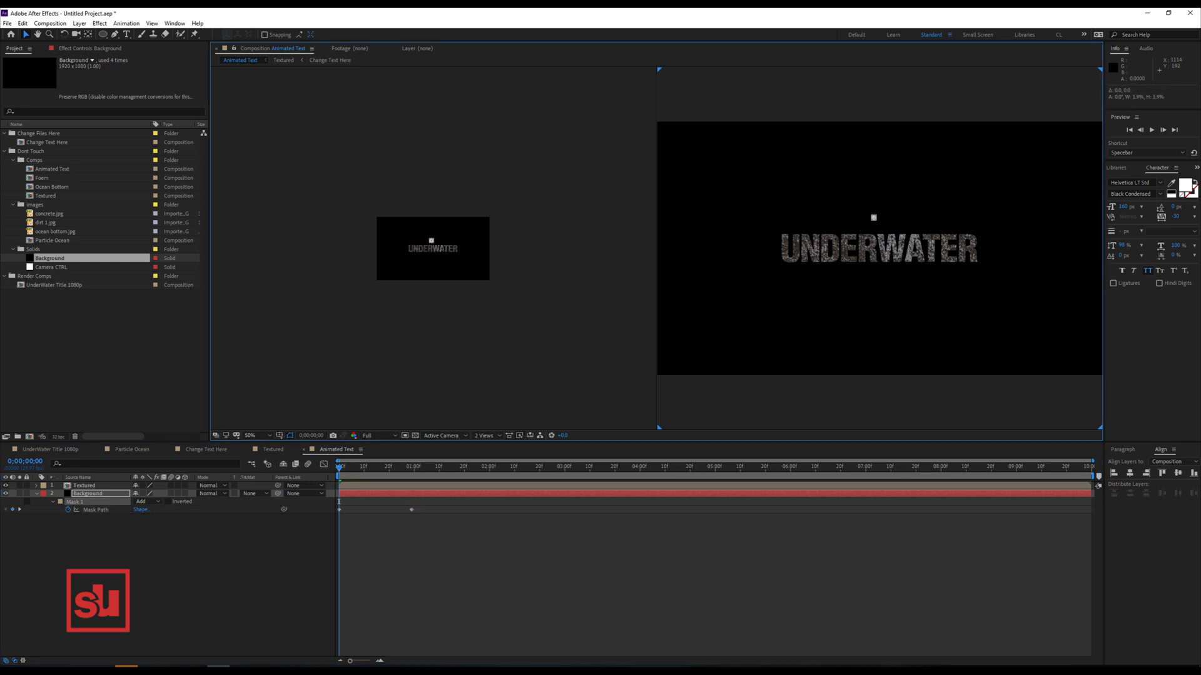
Display frame 0;00;01;01 in a single view with the transparency grid on, and hide the Textured layer.
left_click_drag(339, 467, 417, 468)
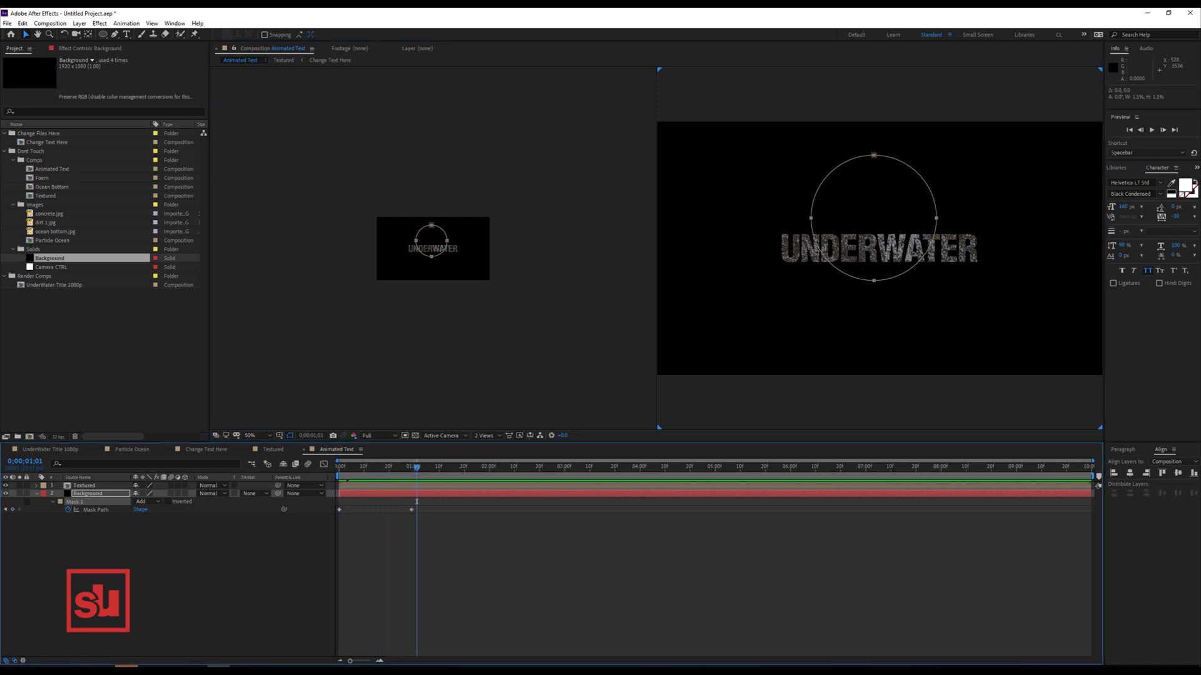
left_click(415, 435)
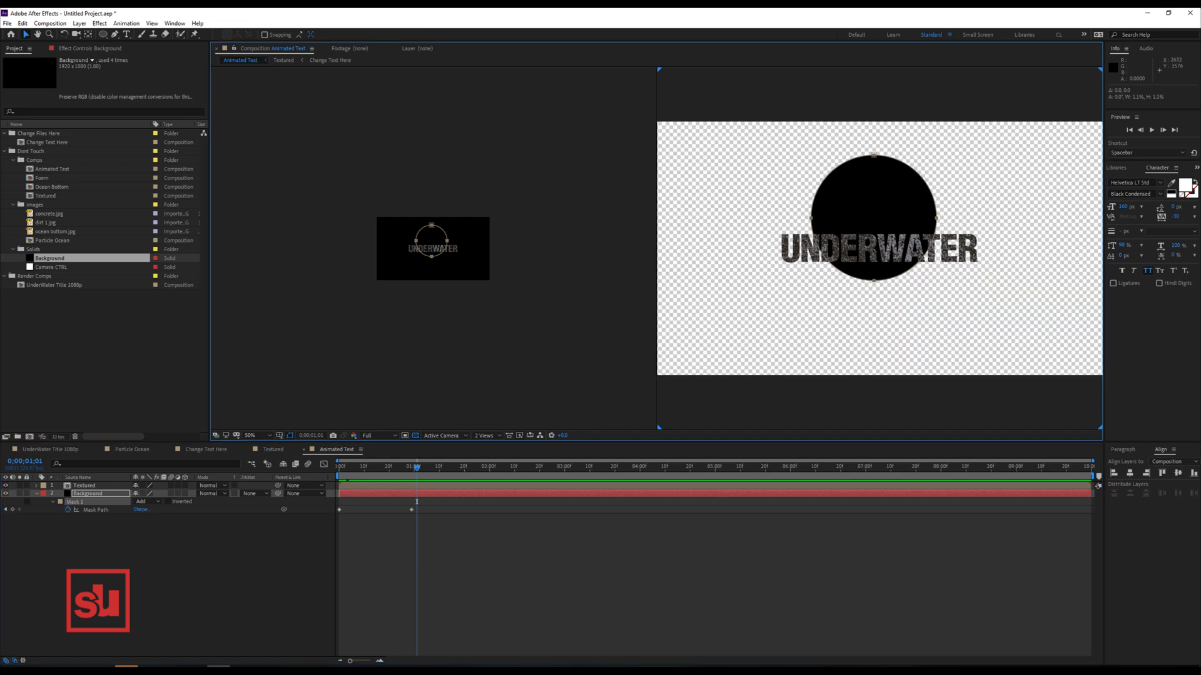
left_click(6, 486)
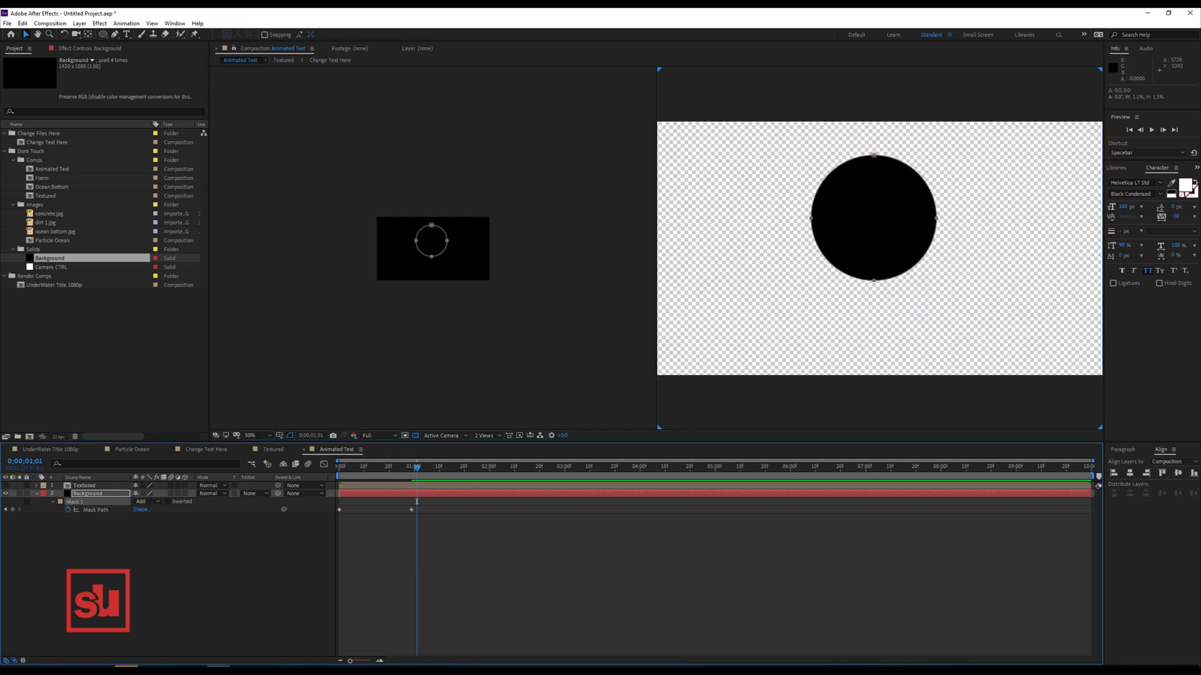
left_click(486, 436)
left_click(494, 457)
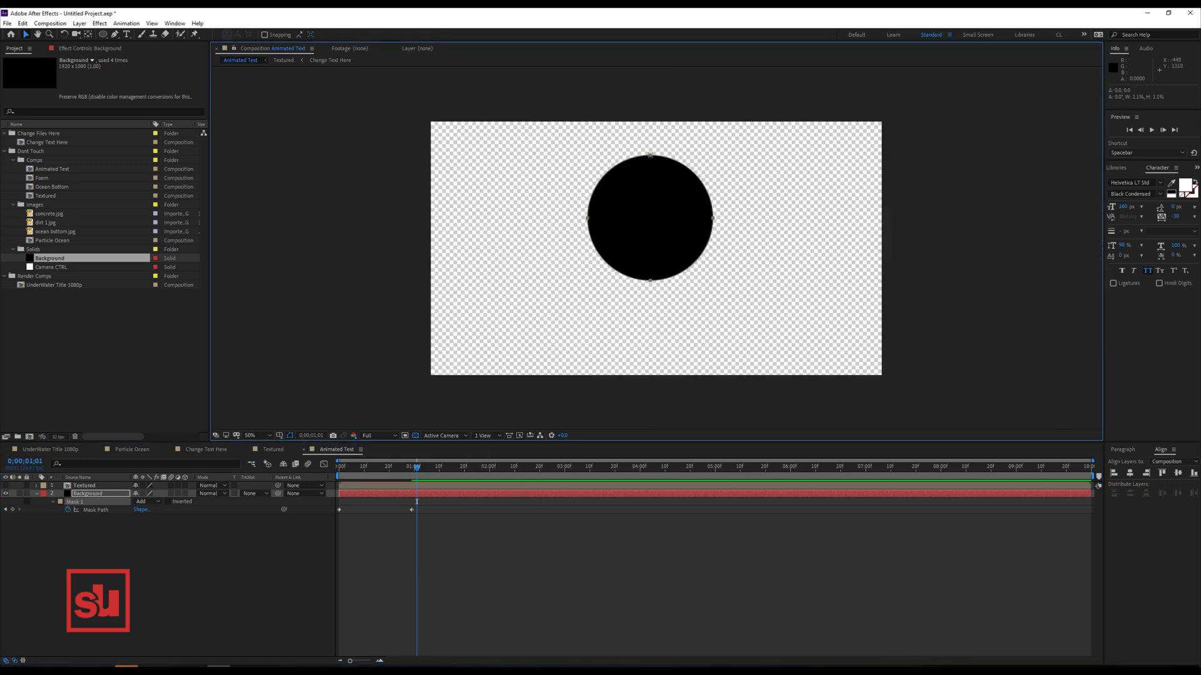
Duplicate the masked Background circle, enlarge the copy to about 147% and place it over the frame's left half.
left_click(87, 494)
left_click(23, 23)
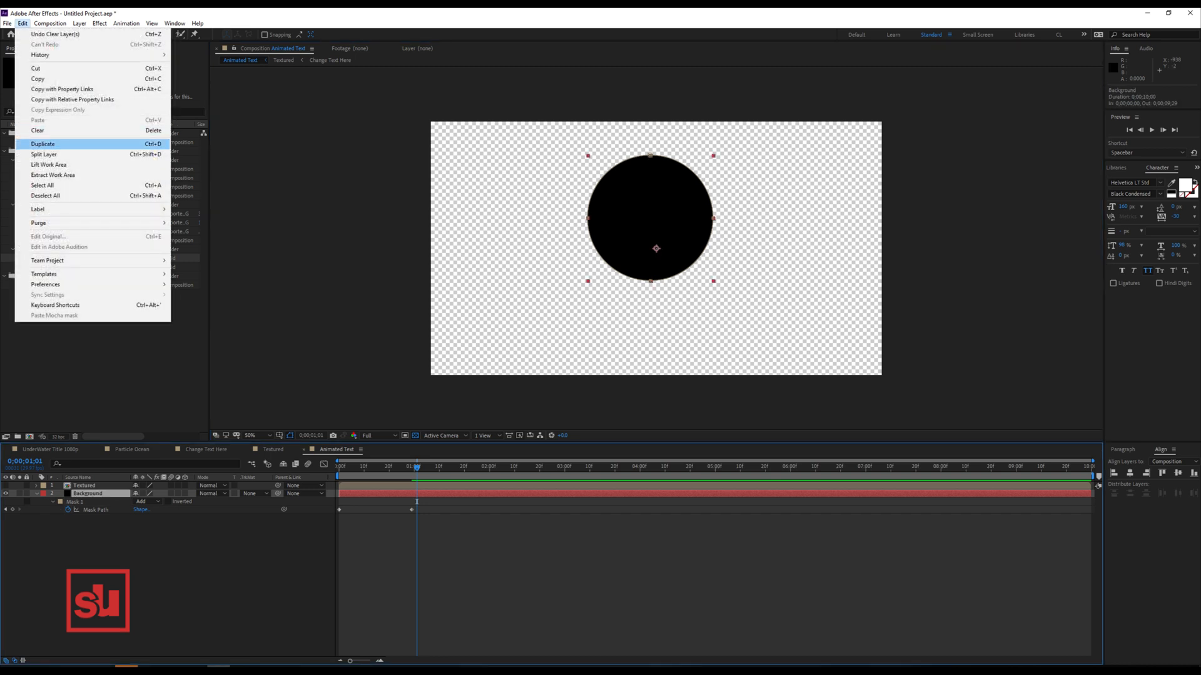
left_click(52, 144)
left_click_drag(694, 187, 669, 172)
left_click_drag(599, 246, 574, 225)
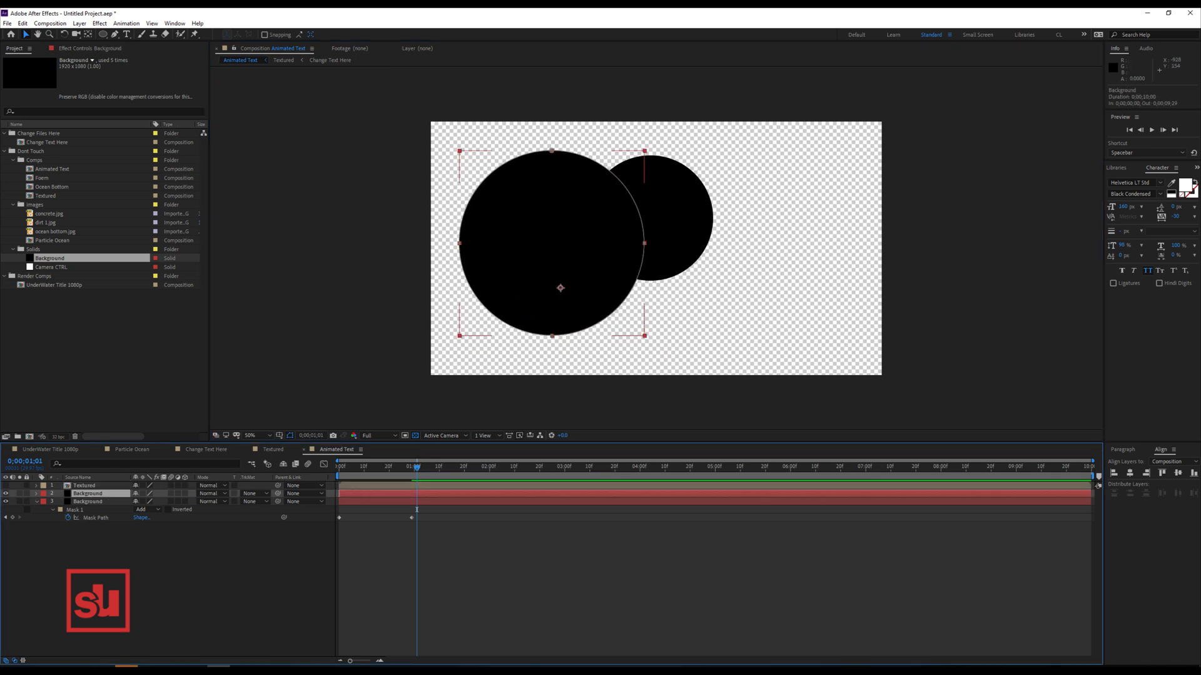
Duplicate the large circle, scale the copy to 57% and place it below the gap between the two existing circles.
key("ctrl+d")
left_click_drag(551, 250, 674, 274)
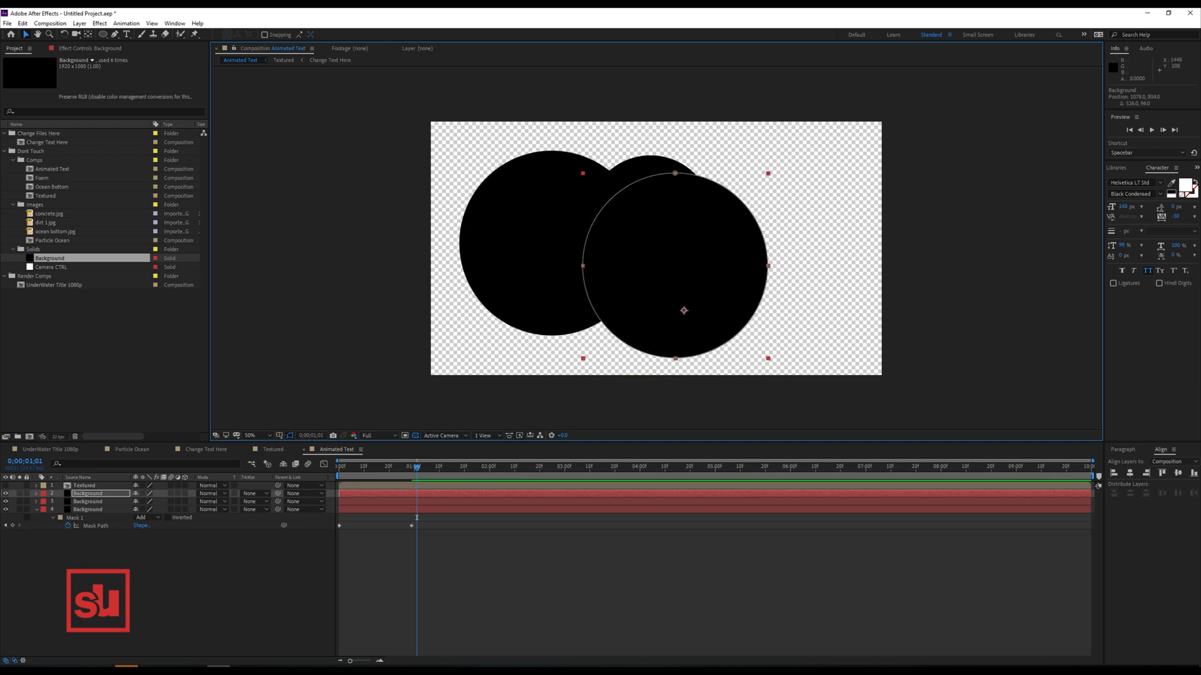
left_click_drag(768, 173, 716, 256)
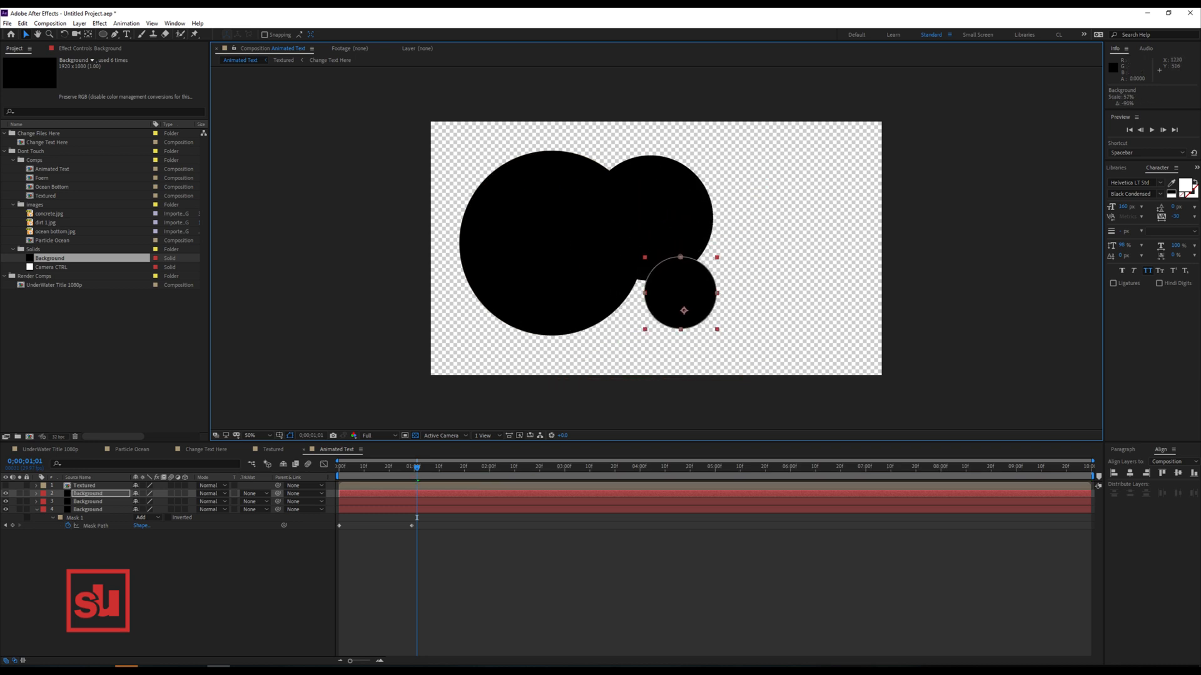
left_click_drag(680, 294, 651, 289)
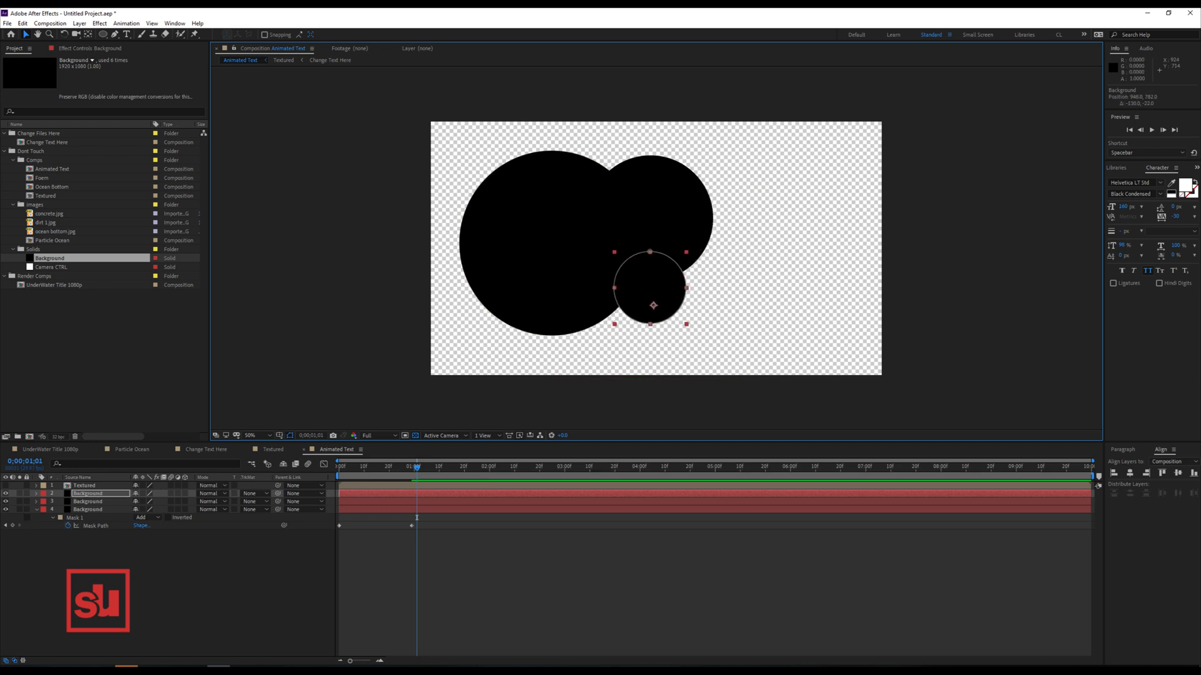
Duplicate the masked Background circles repeatedly and spread the copies in overlapping positions until they cover most of the frame.
left_click(664, 193)
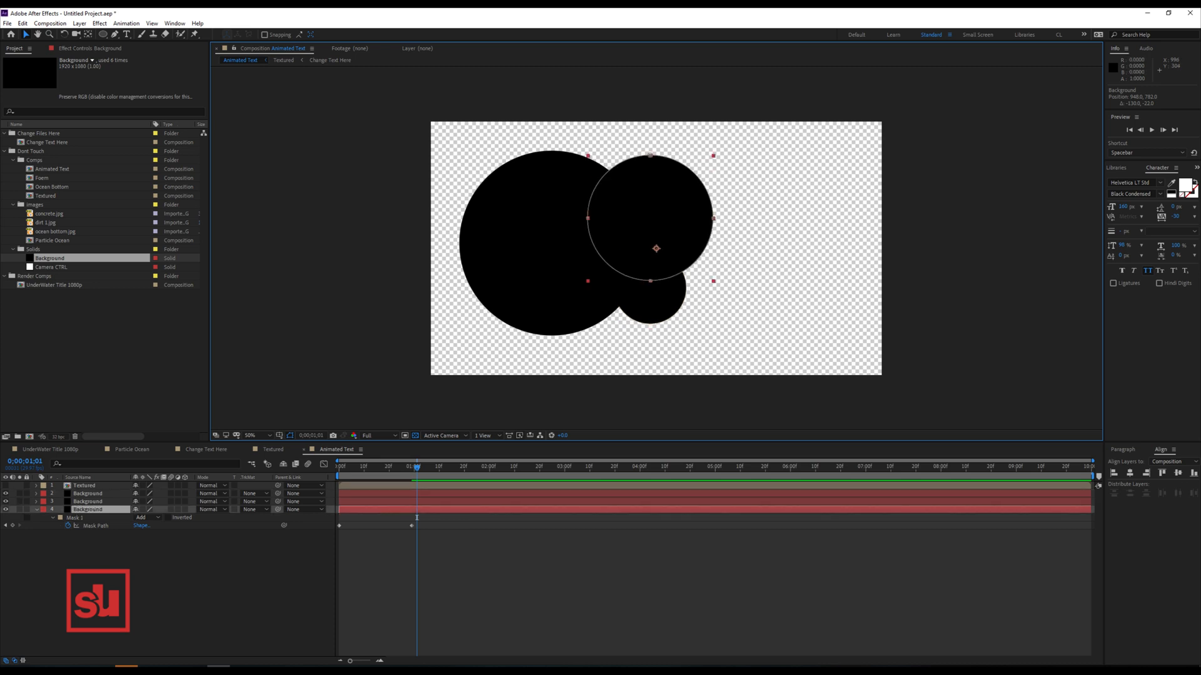
left_click_drag(713, 156, 791, 196)
key("ctrl+d")
key("ctrl+d")
key("ctrl+d")
key("ctrl+d")
left_click_drag(751, 251, 765, 296)
key("ctrl+d")
left_click_drag(799, 242, 813, 224)
left_click_drag(778, 267, 781, 157)
key("ctrl+d")
key("ctrl+d")
key("ctrl+d")
key("ctrl+d")
key("ctrl+d")
key("ctrl+d")
key("ctrl+d")
key("Return")
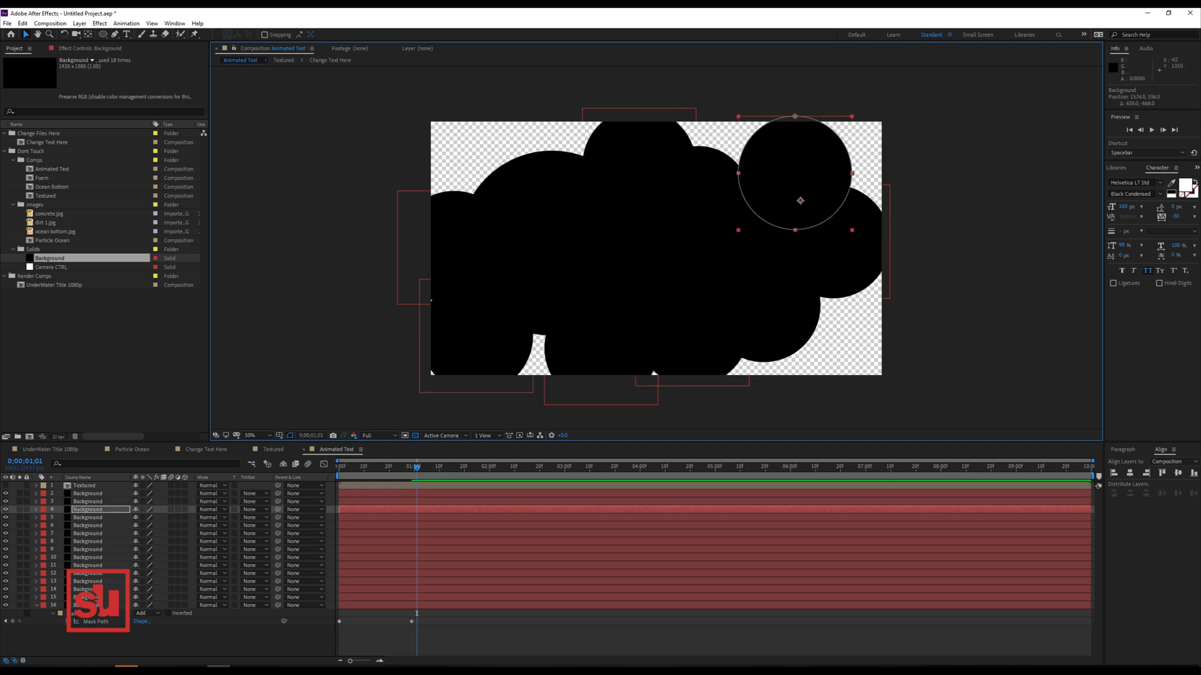
key("ctrl+d")
left_click_drag(797, 188, 840, 333)
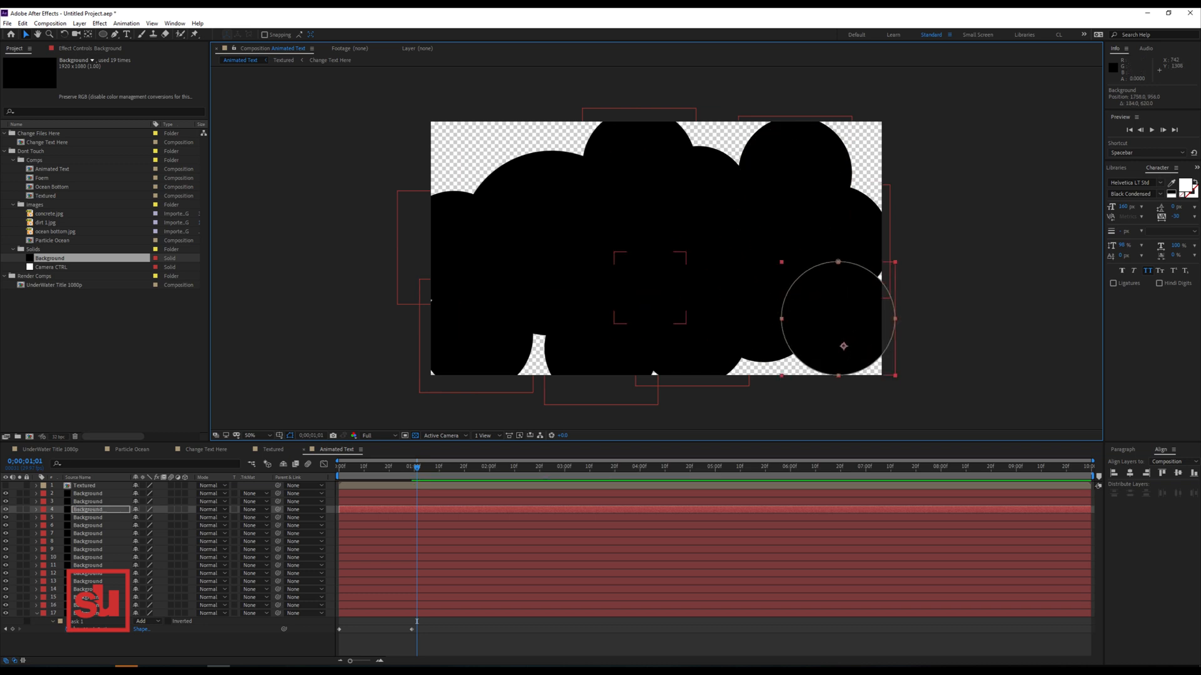
Pre-compose all the Background circle layers into a composition named Mask Text.
left_click(87, 494)
left_click(88, 614, "shift")
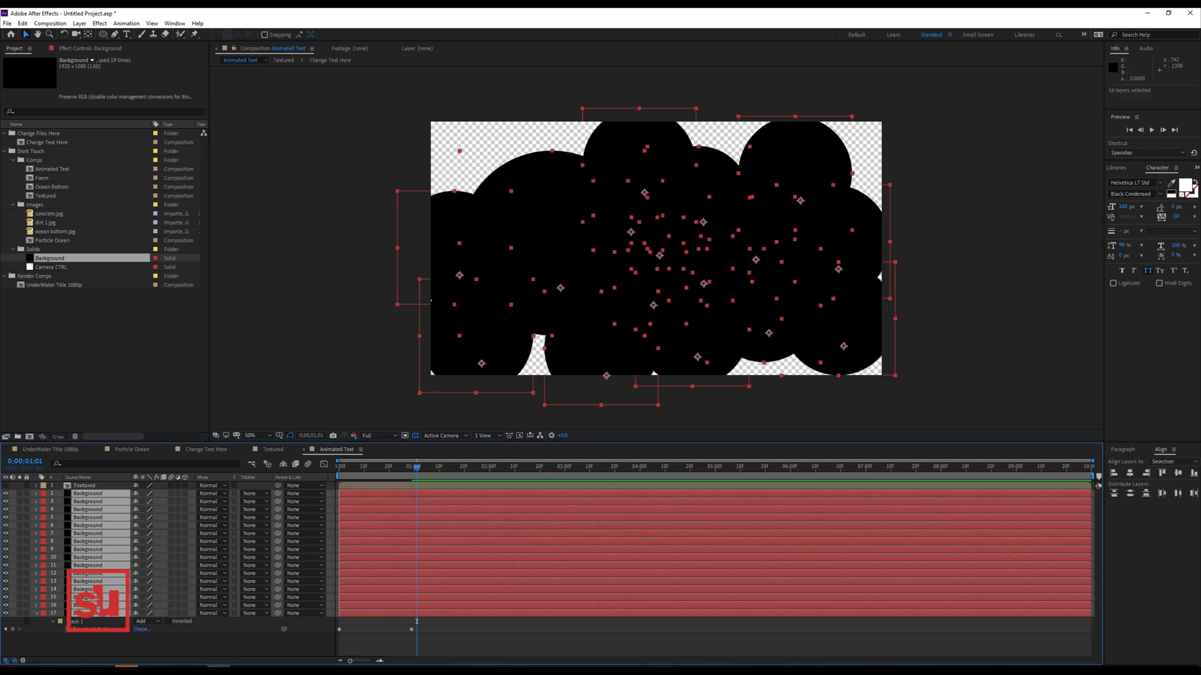
key("ctrl+shift+c")
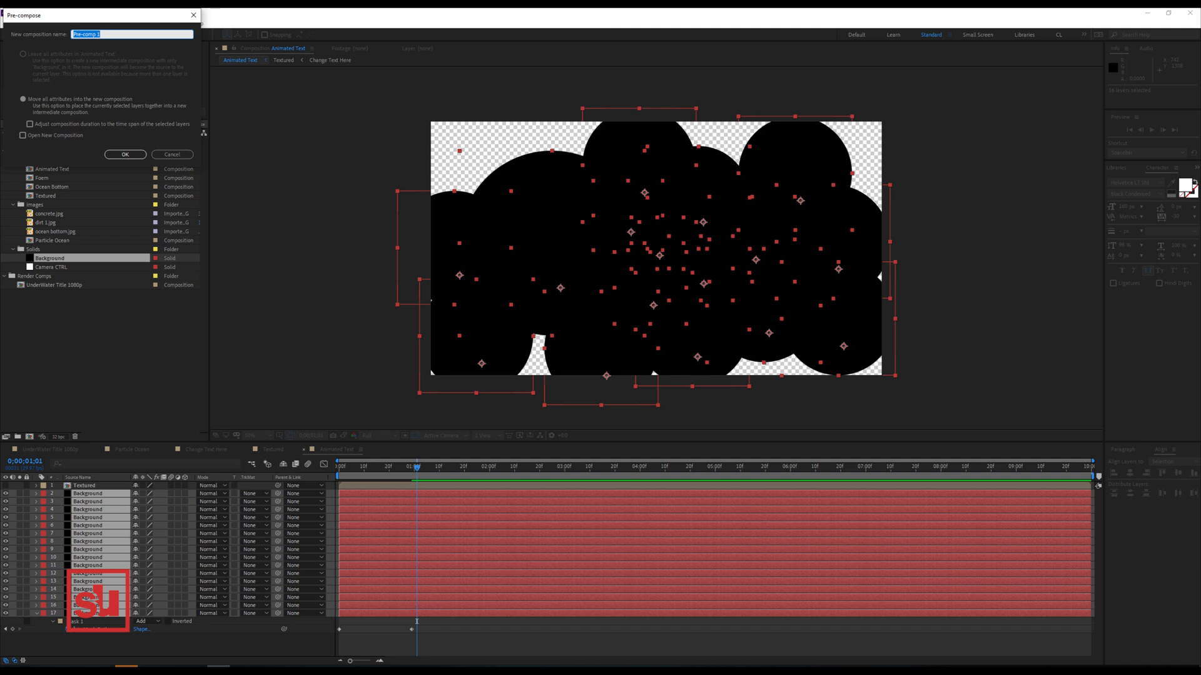
type("Mask Text")
key("Return")
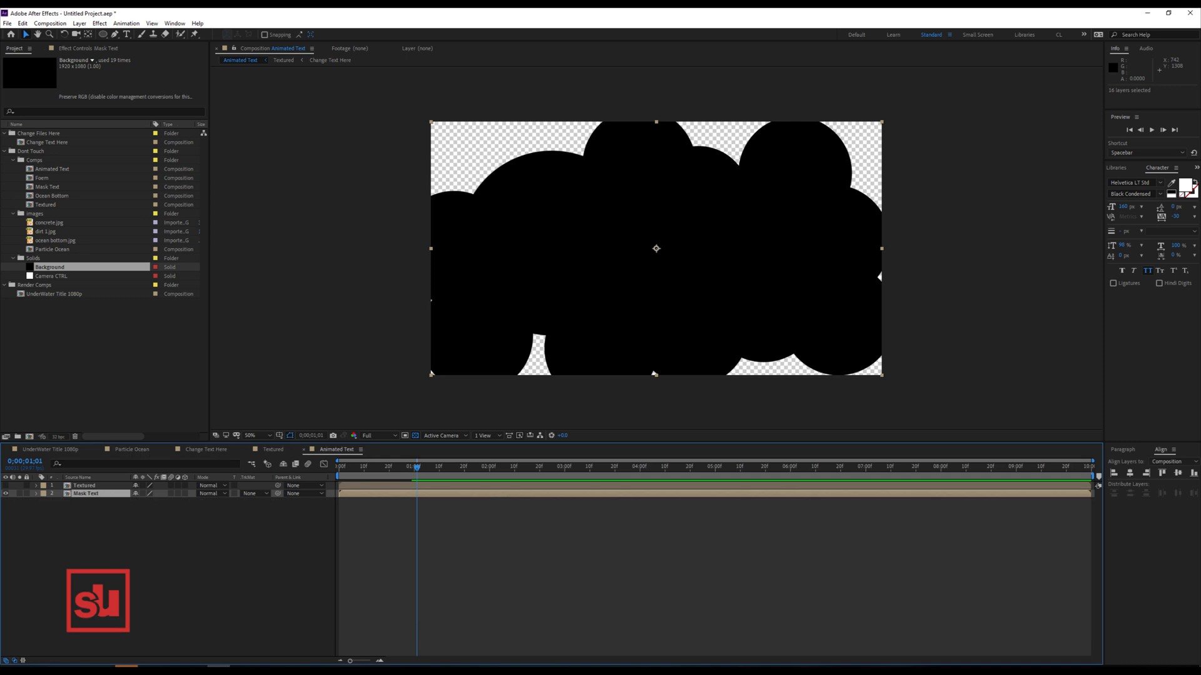
Open the Mask Text composition and show the Mask Path keyframes of all Background layers in an enlarged timeline.
double_click(86, 494)
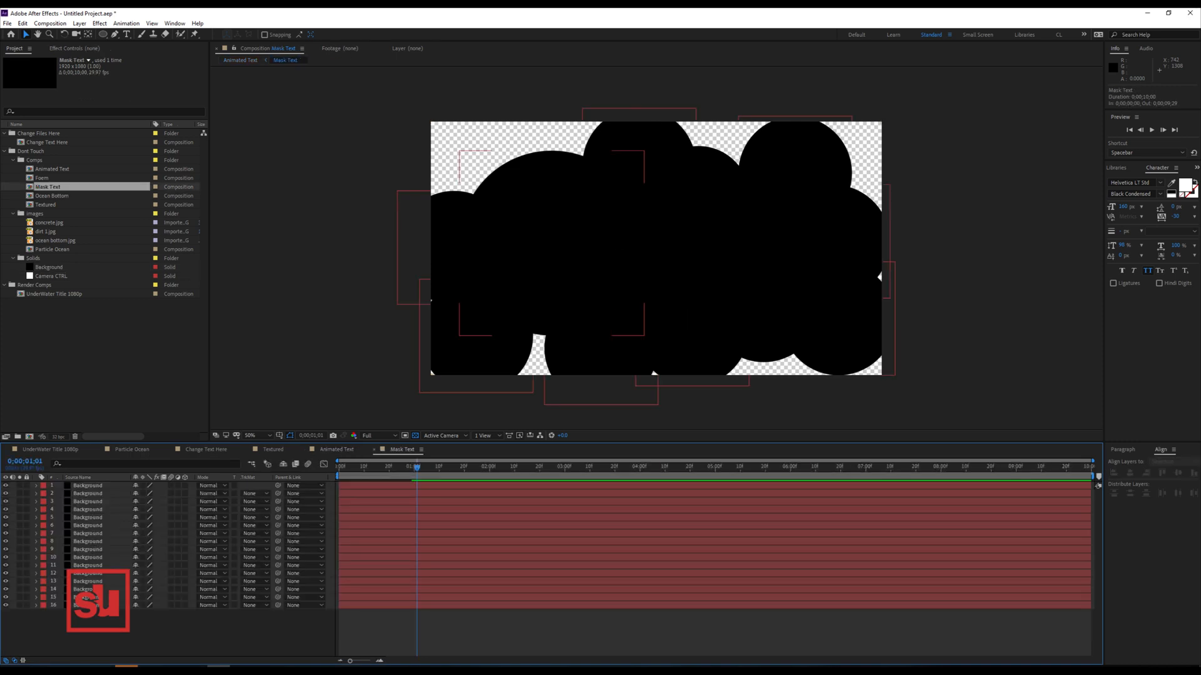
left_click(88, 486)
left_click(87, 605, "shift")
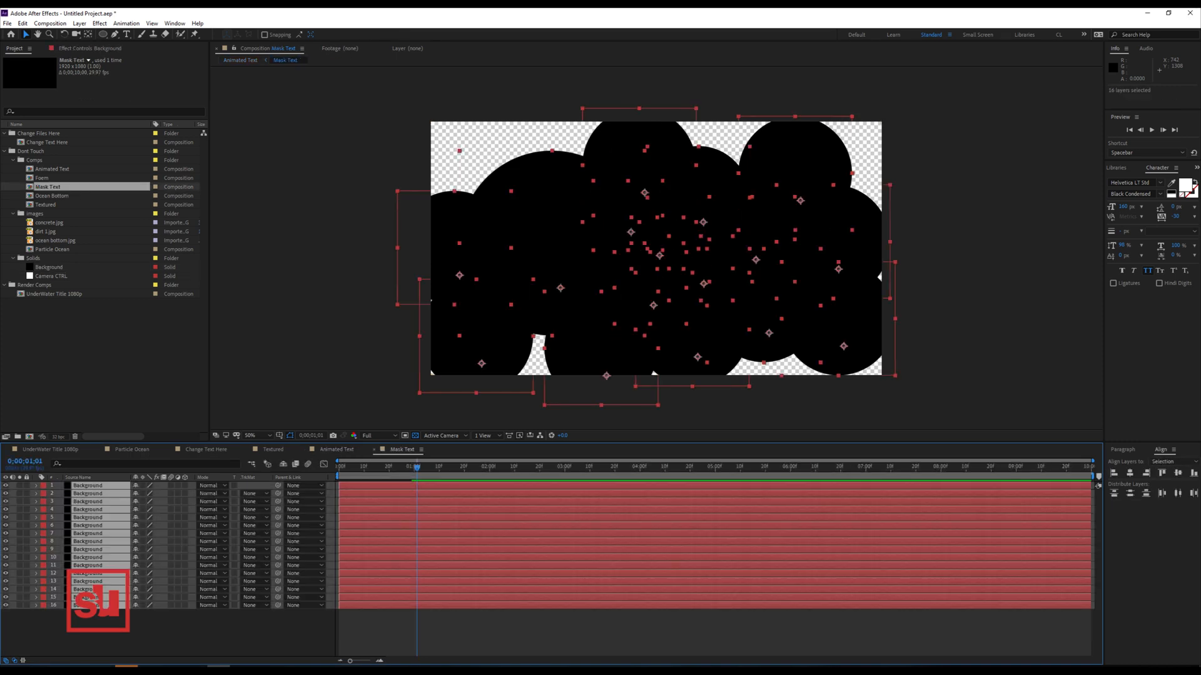
key("u")
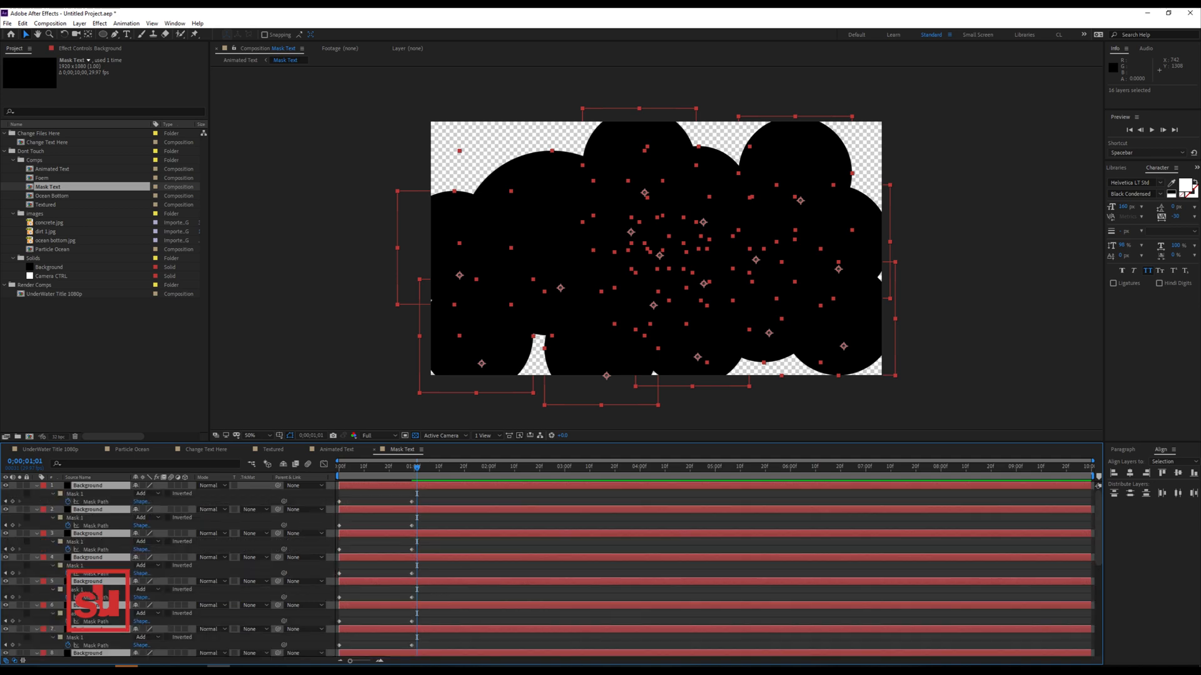
key("grave")
Stagger the Background layers in time by irregular offsets so that their circle animations start at different frames within the first second.
left_click(100, 513)
left_click(96, 101)
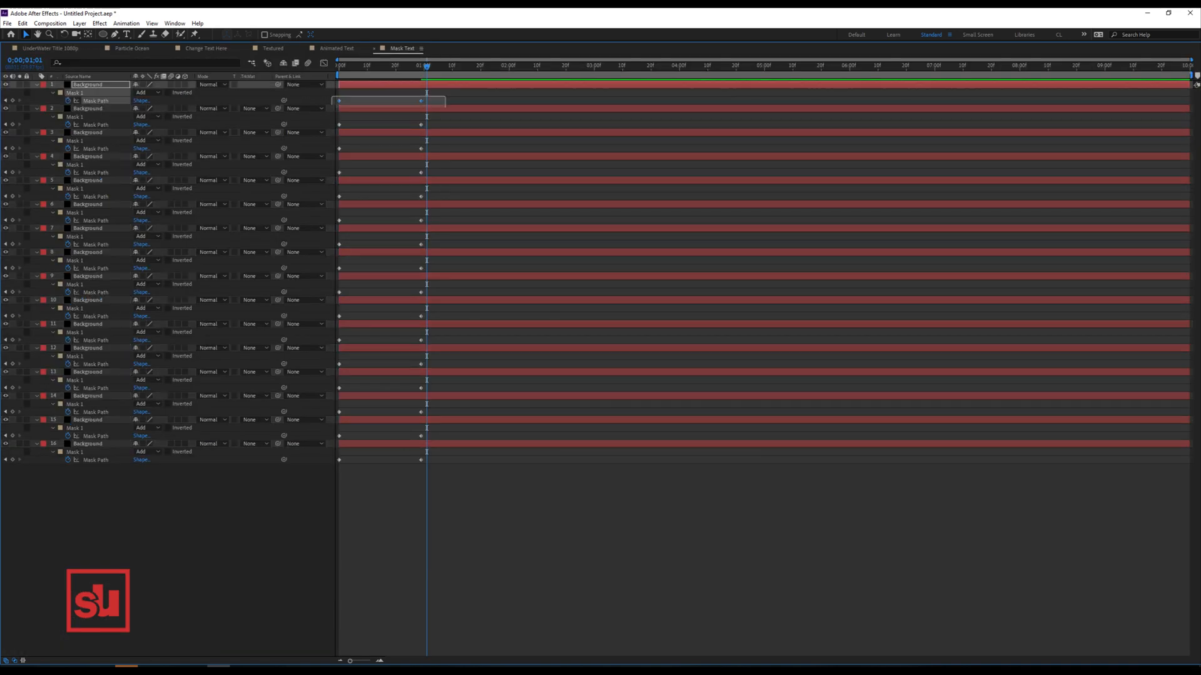
left_click_drag(433, 119, 335, 130)
left_click_drag(427, 143, 335, 157)
left_click_drag(435, 167, 394, 419)
left_click_drag(385, 133, 407, 84)
left_click_drag(366, 180, 402, 204)
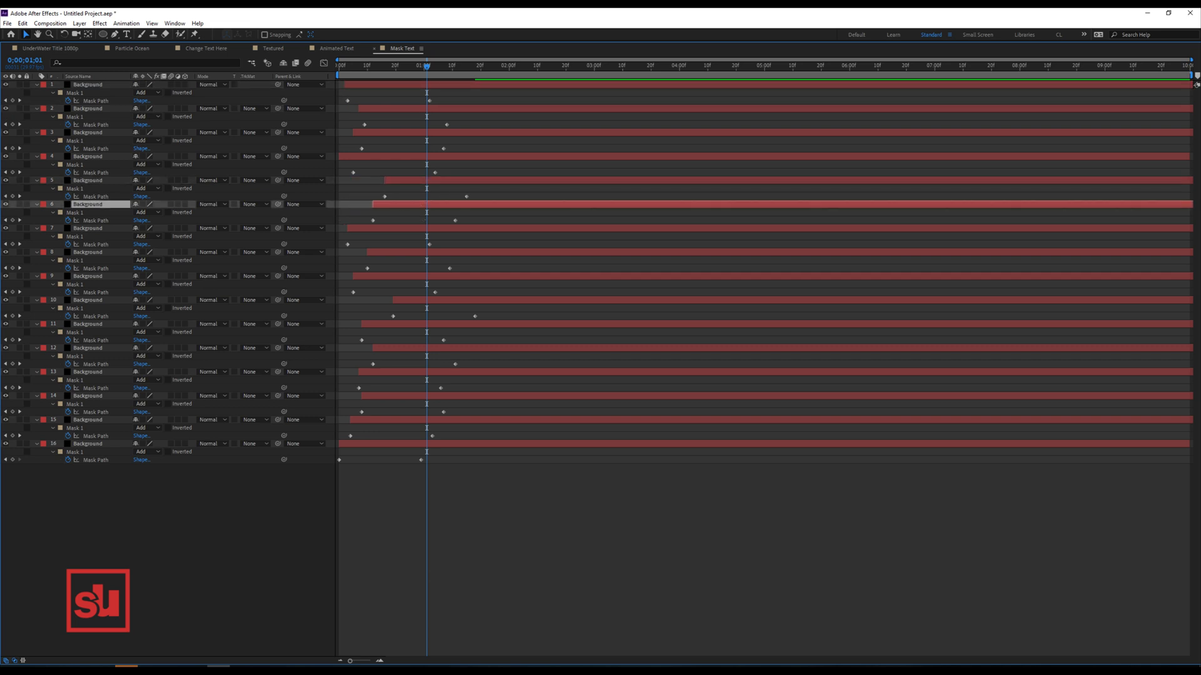
Shift the ending Mask Path keyframes of several Background layers to vary their growth speeds, then return to the Animated Text composition.
left_click_drag(466, 197, 417, 100)
left_click(453, 267)
left_click_drag(450, 268, 450, 317)
left_click(455, 364)
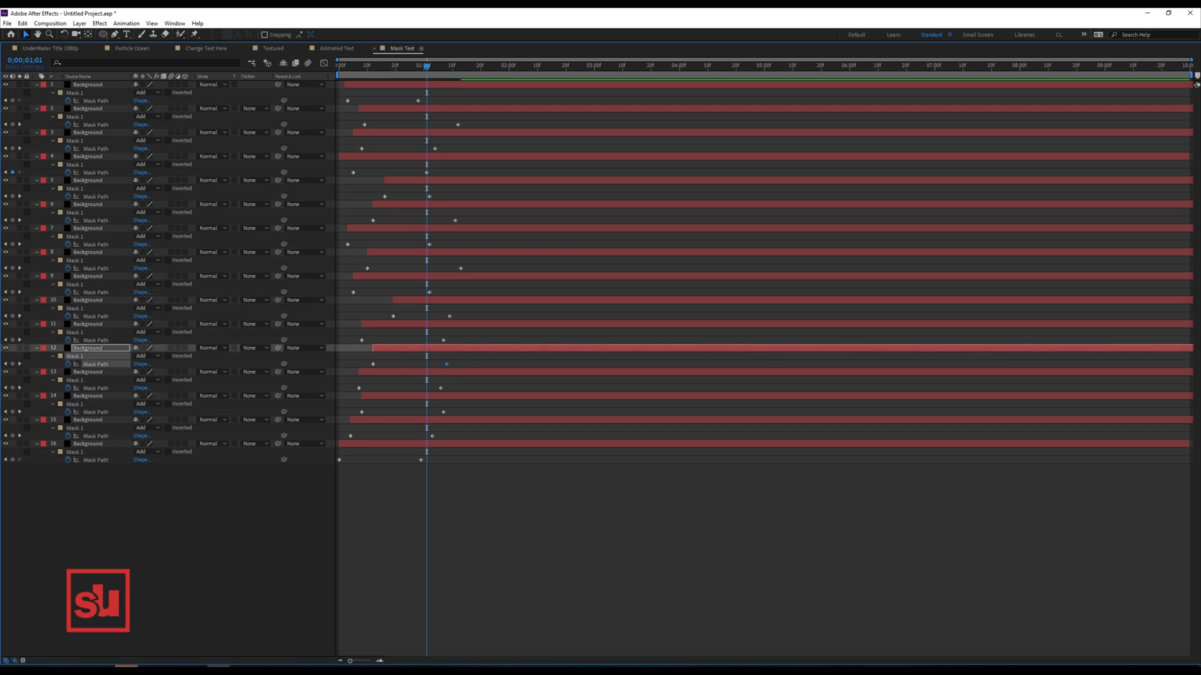
key("grave")
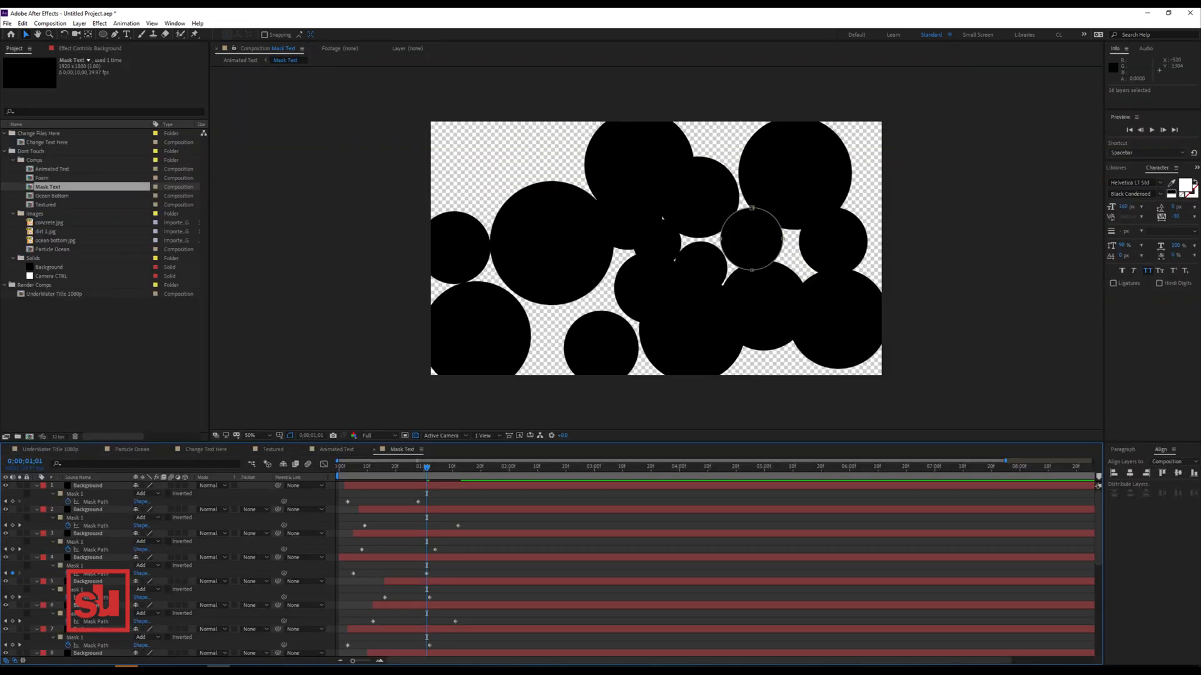
key("ctrl+w")
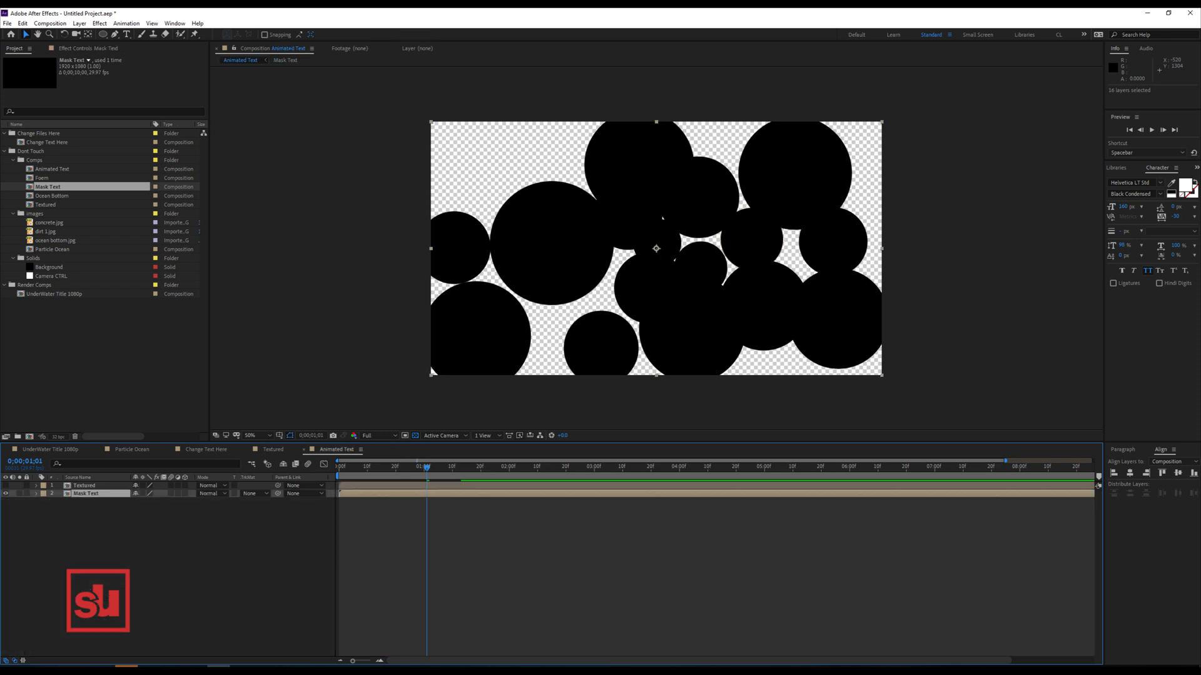
Apply Roughen Edges to the Mask Text layer, raise Border to about 73 and preview the growing edges.
key("F3")
right_click(60, 187)
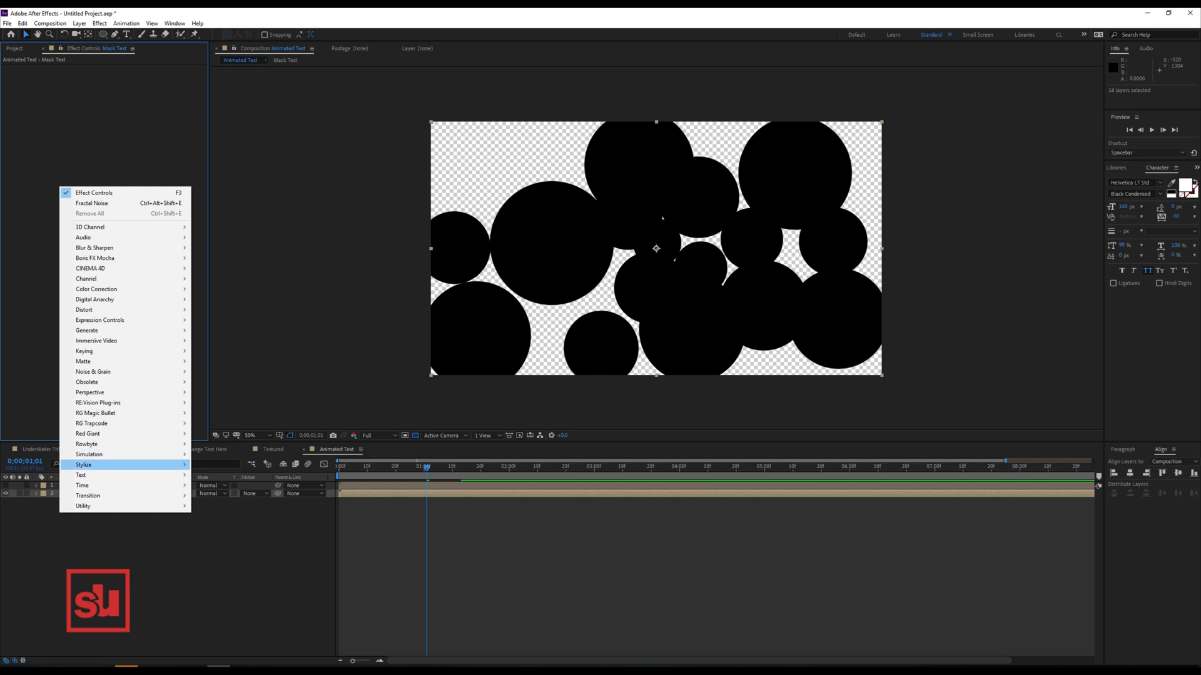
mouse_move(125, 464)
left_click(224, 423)
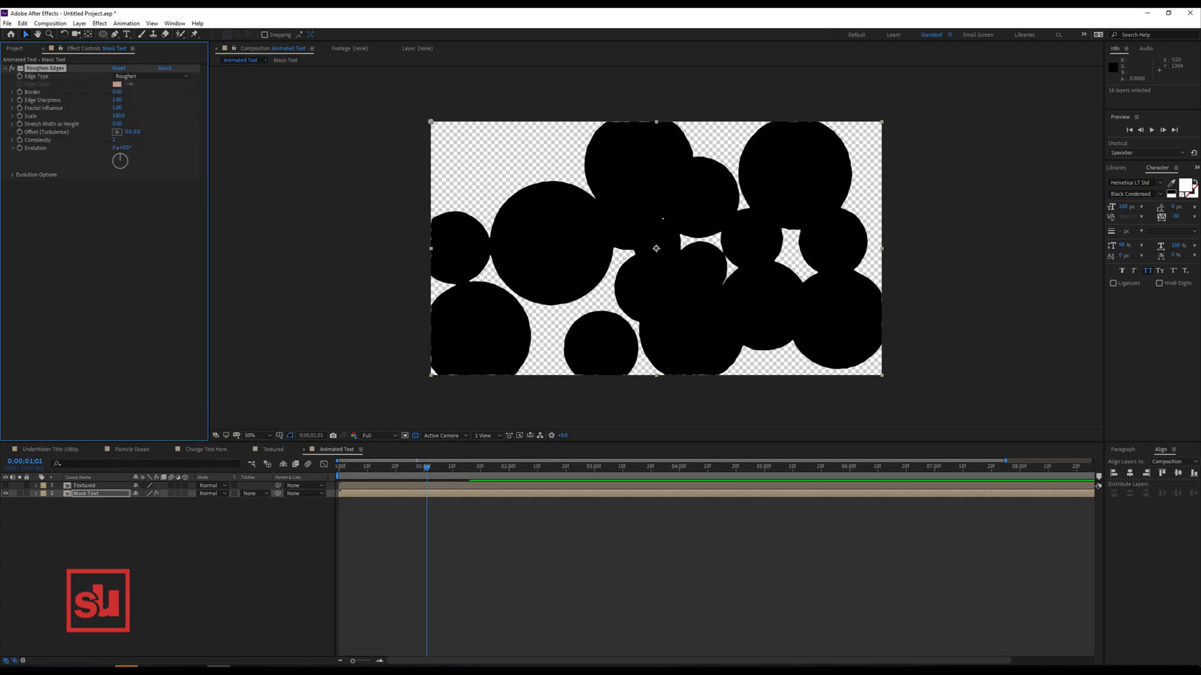
left_click_drag(121, 92, 424, 92)
key("space")
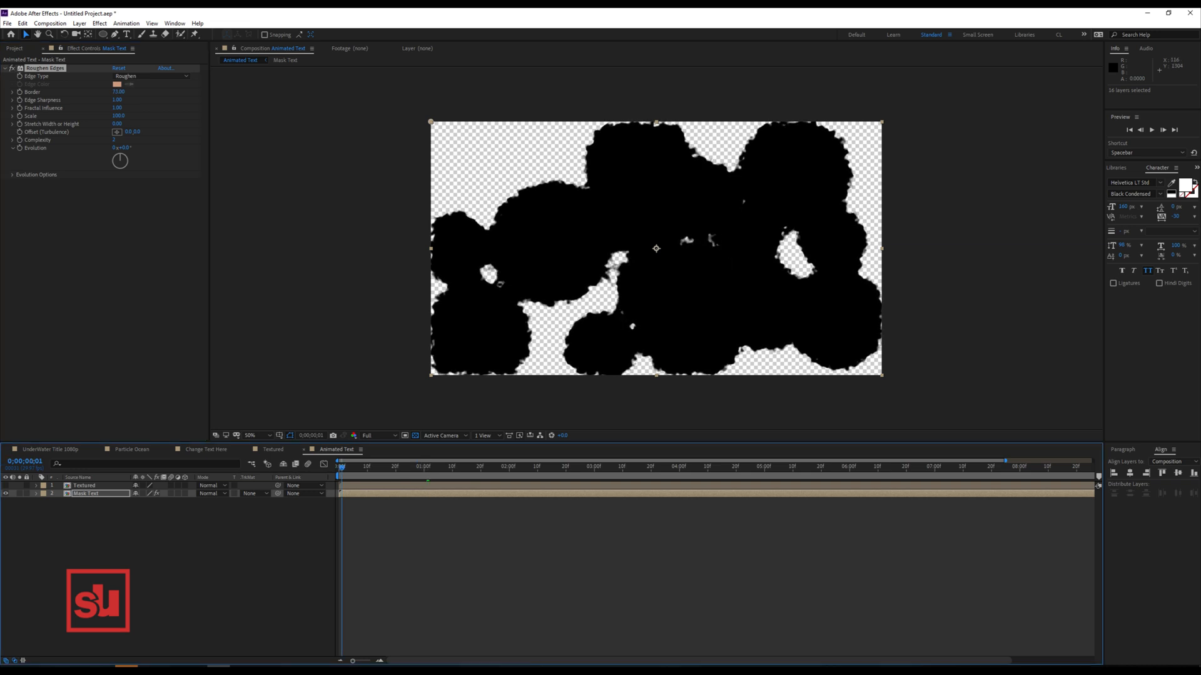
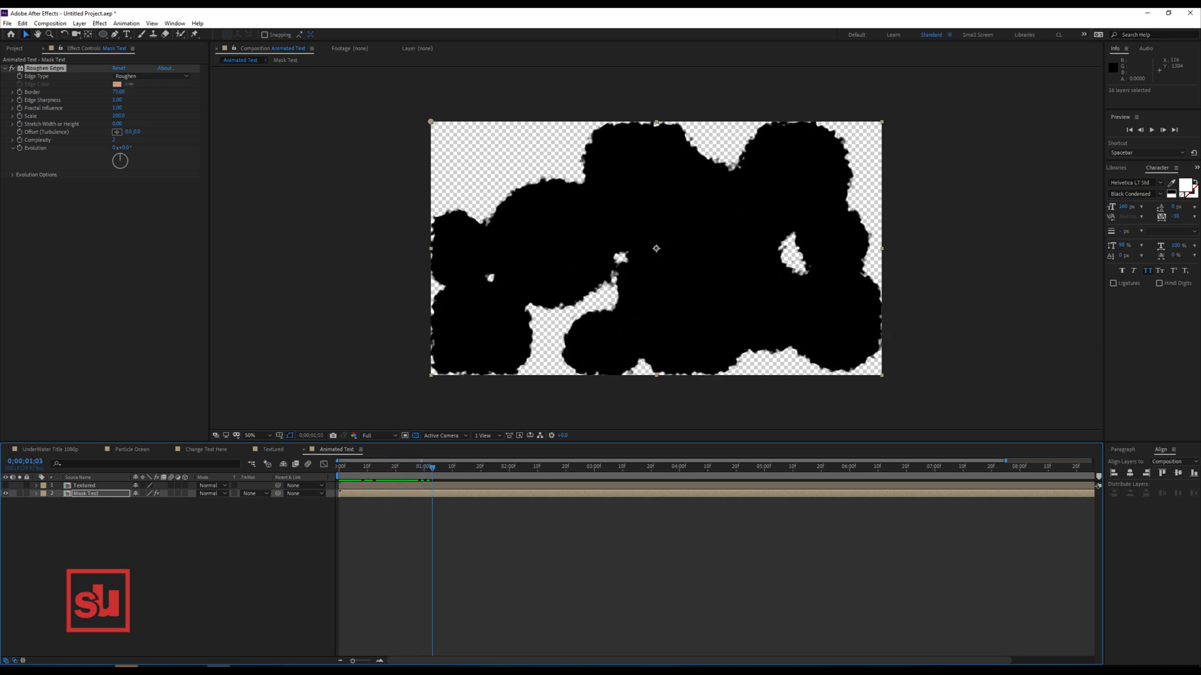
key("space")
Place Mask Text above the Textured layer and set Textured's track matte to Alpha Matte "Mask Text".
left_click_drag(88, 494, 88, 482)
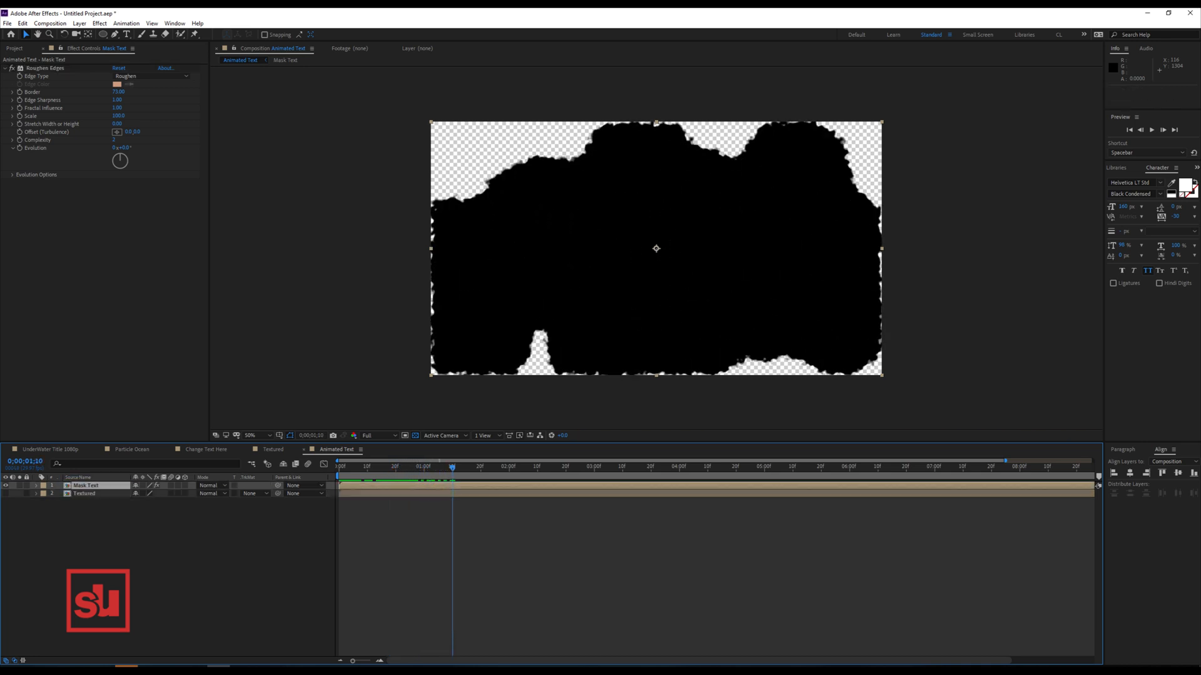
left_click(253, 493)
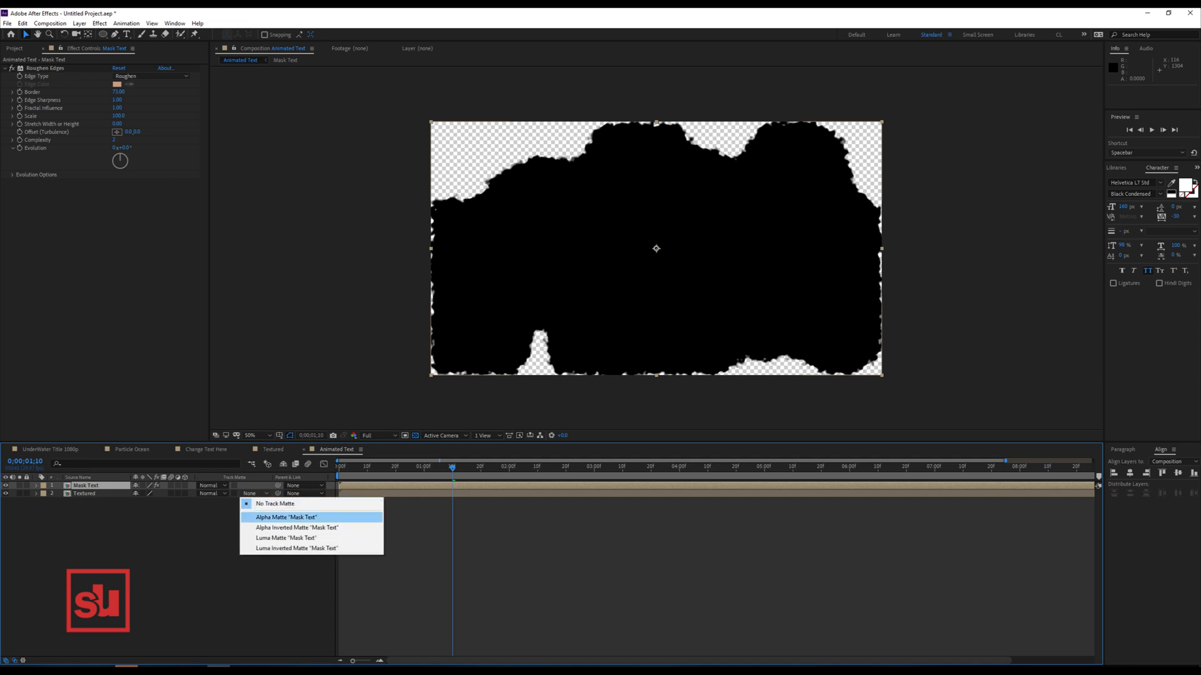
left_click(286, 517)
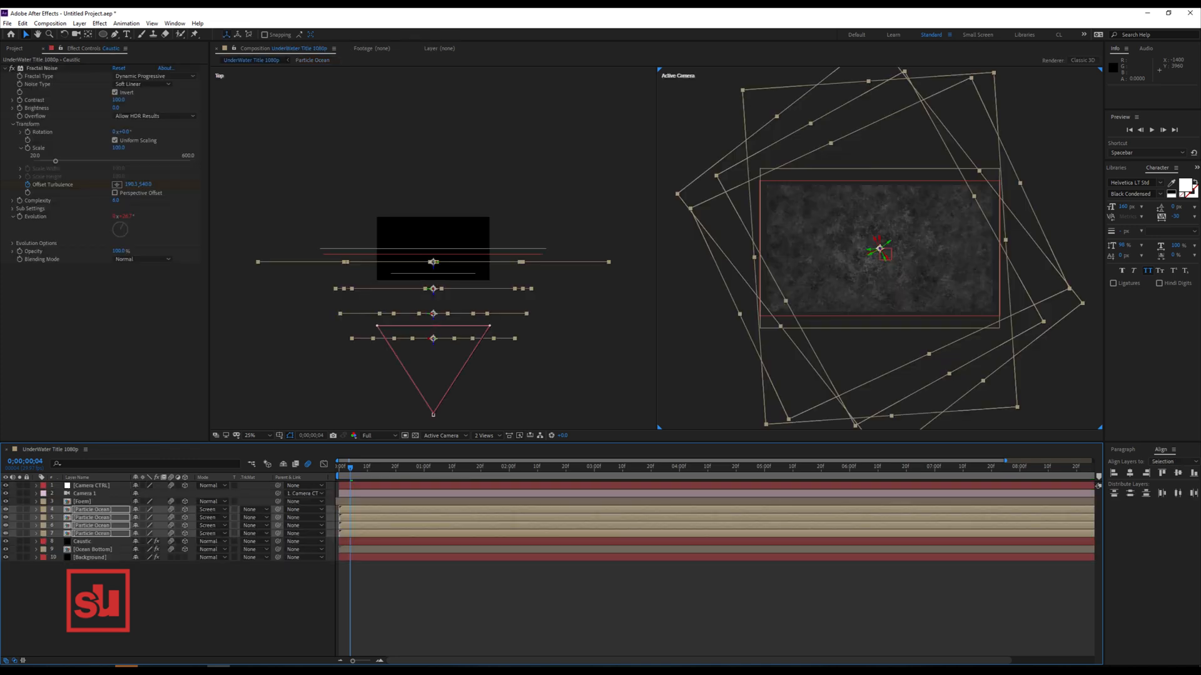
Add Animated Text as a 3D layer below Camera 1 in UnderWater Title 1080p, move it to Z -320 and scrub through the reveal.
left_click(15, 48)
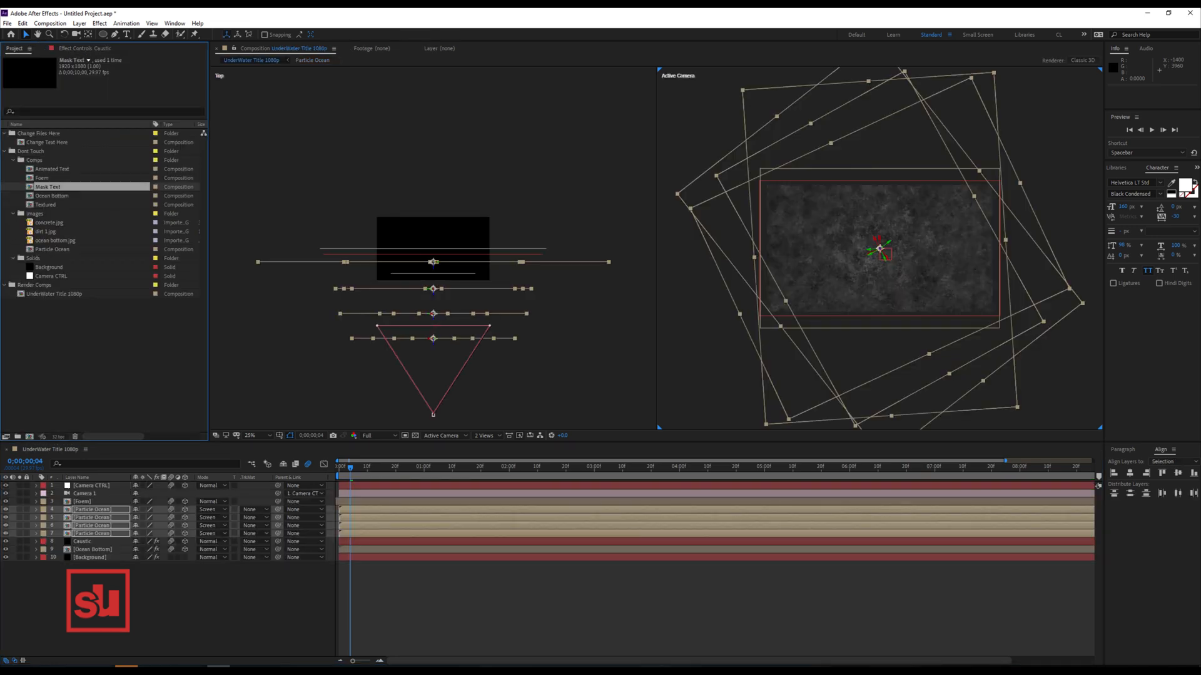
left_click_drag(54, 168, 88, 500)
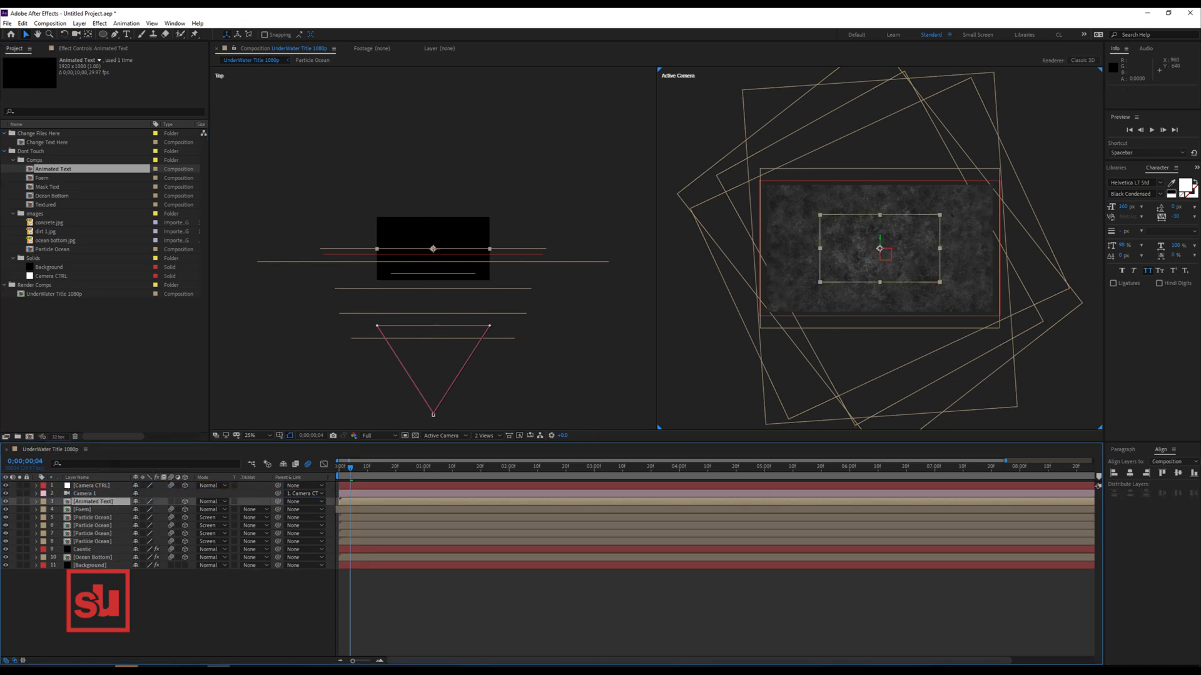
left_click_drag(432, 249, 433, 267)
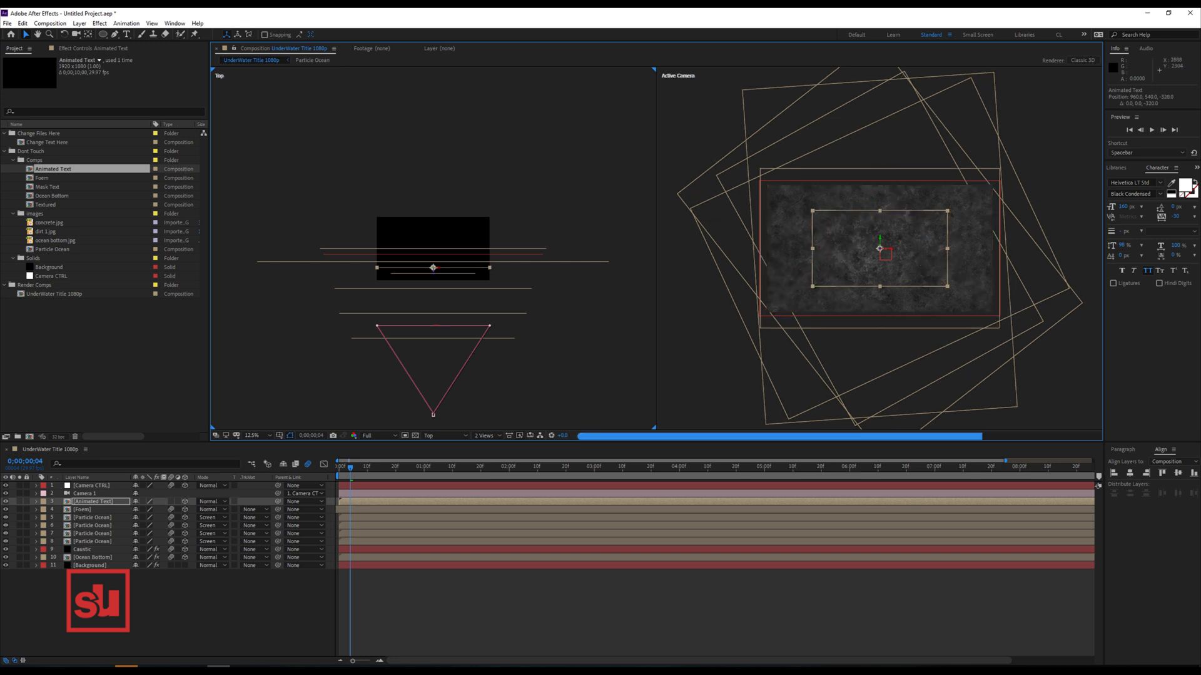
left_click(420, 468)
left_click_drag(420, 467, 477, 468)
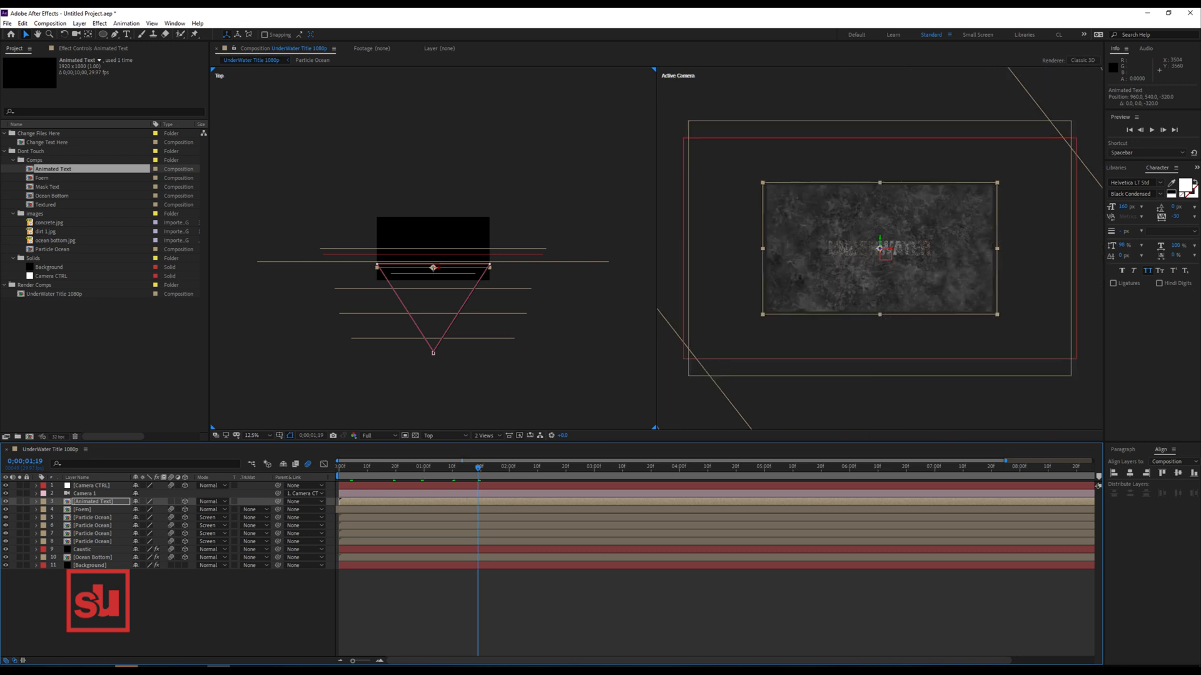
left_click_drag(477, 468, 514, 468)
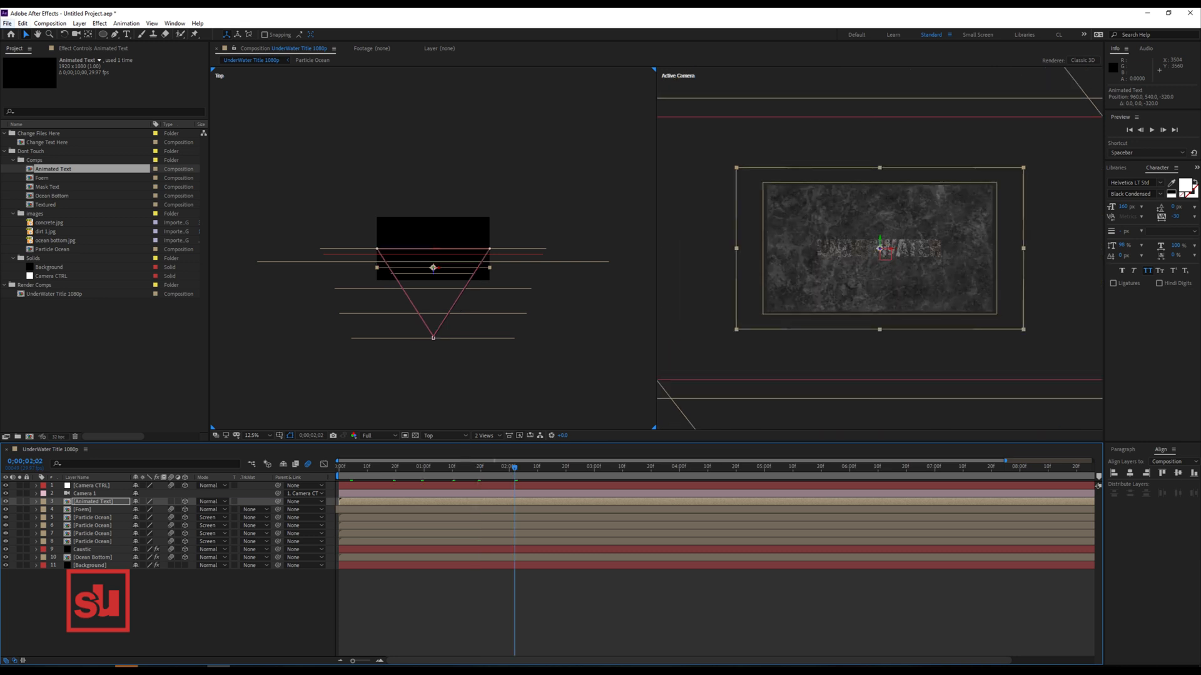
Save the project as "UnderWater Title" in the ae folder.
left_click(7, 24)
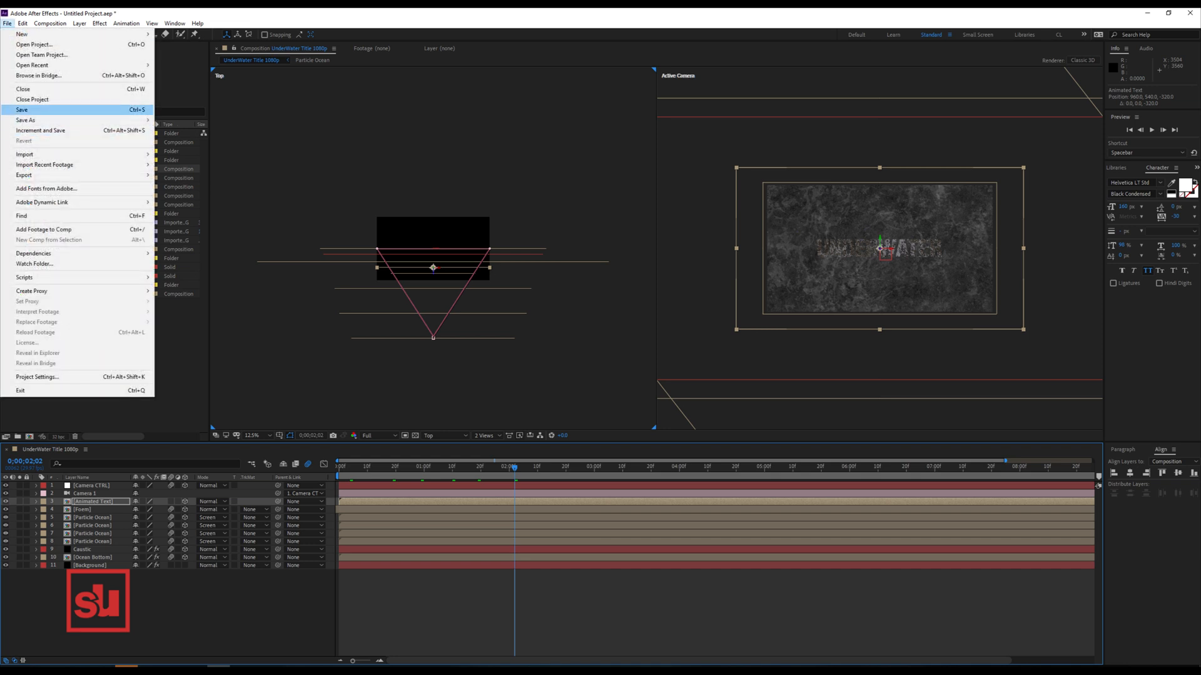
mouse_move(37, 120)
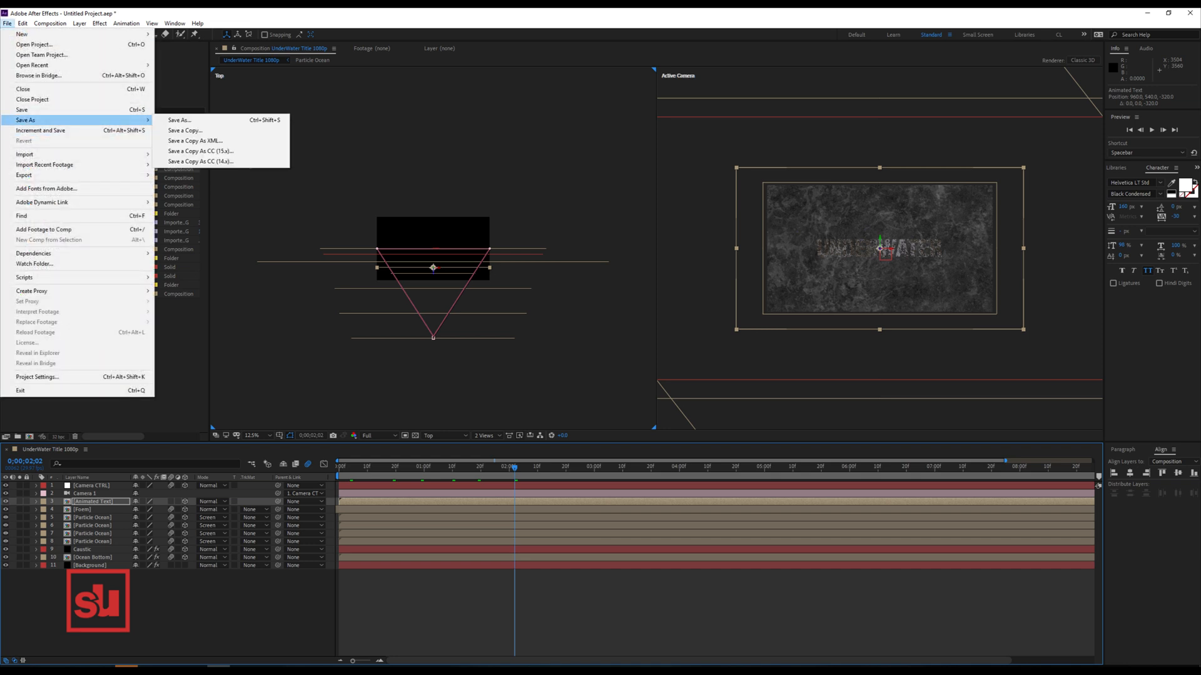
left_click(187, 119)
type("UnderWater Title")
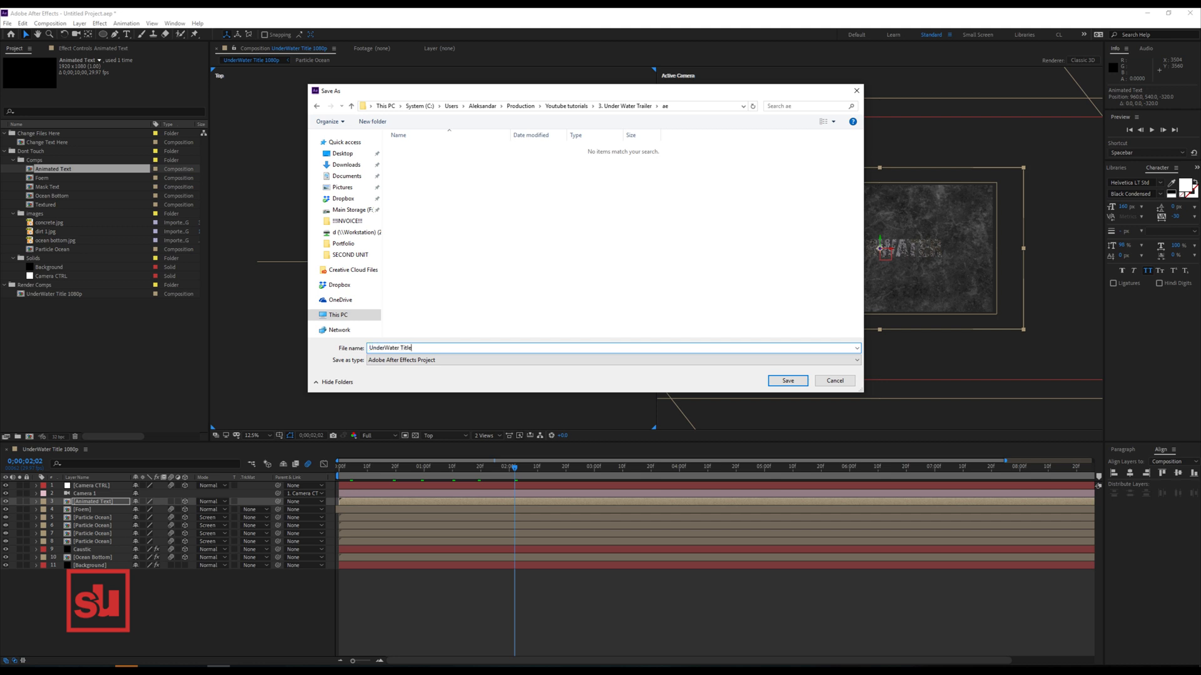
key("Return")
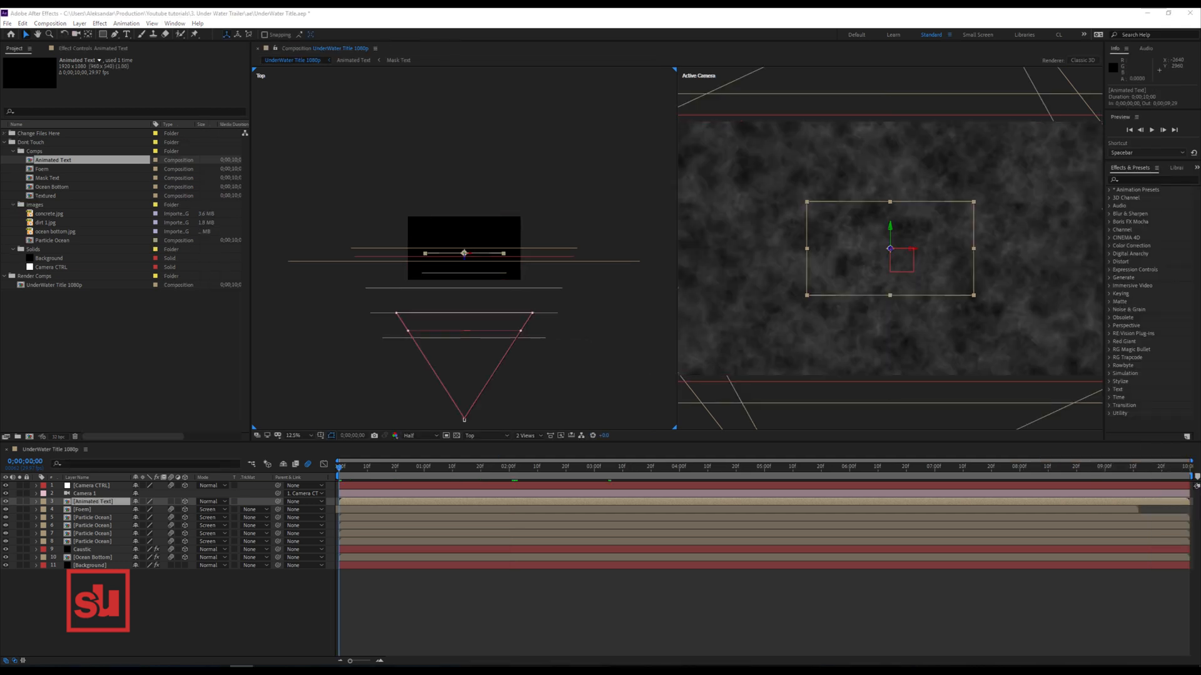
Create a light blue spot light named Spot Light 1 with 90° cone angle, 100% cone feather, no falloff and no shadows.
right_click(70, 596)
mouse_move(125, 493)
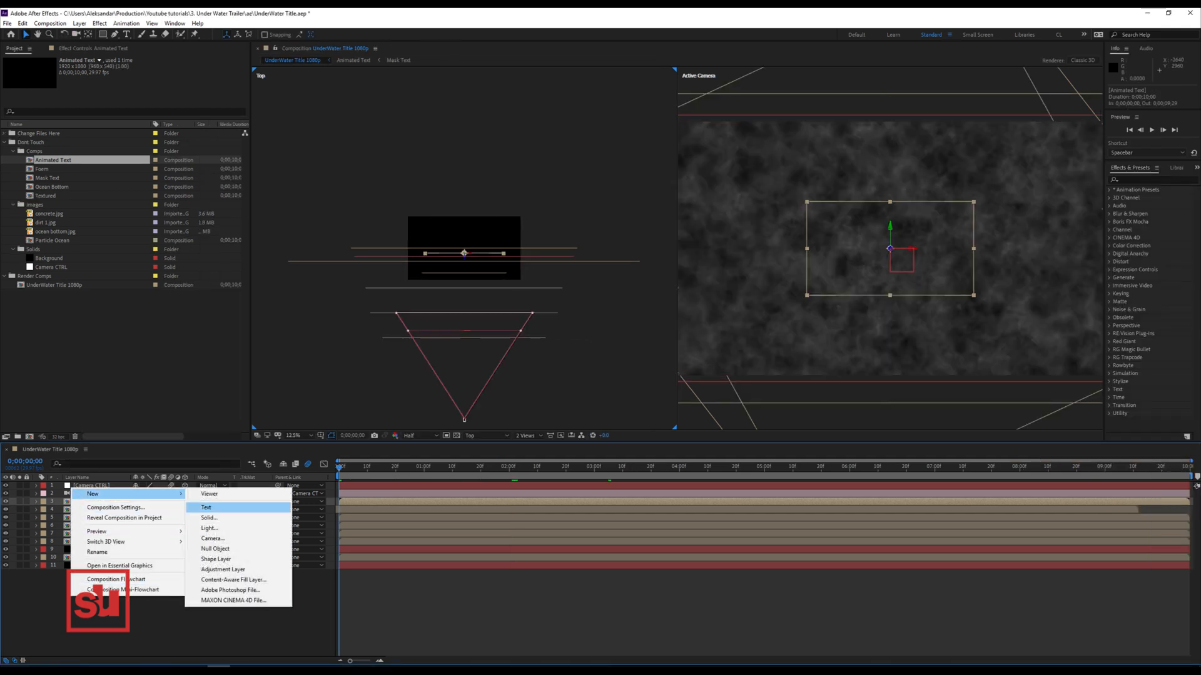
left_click(216, 528)
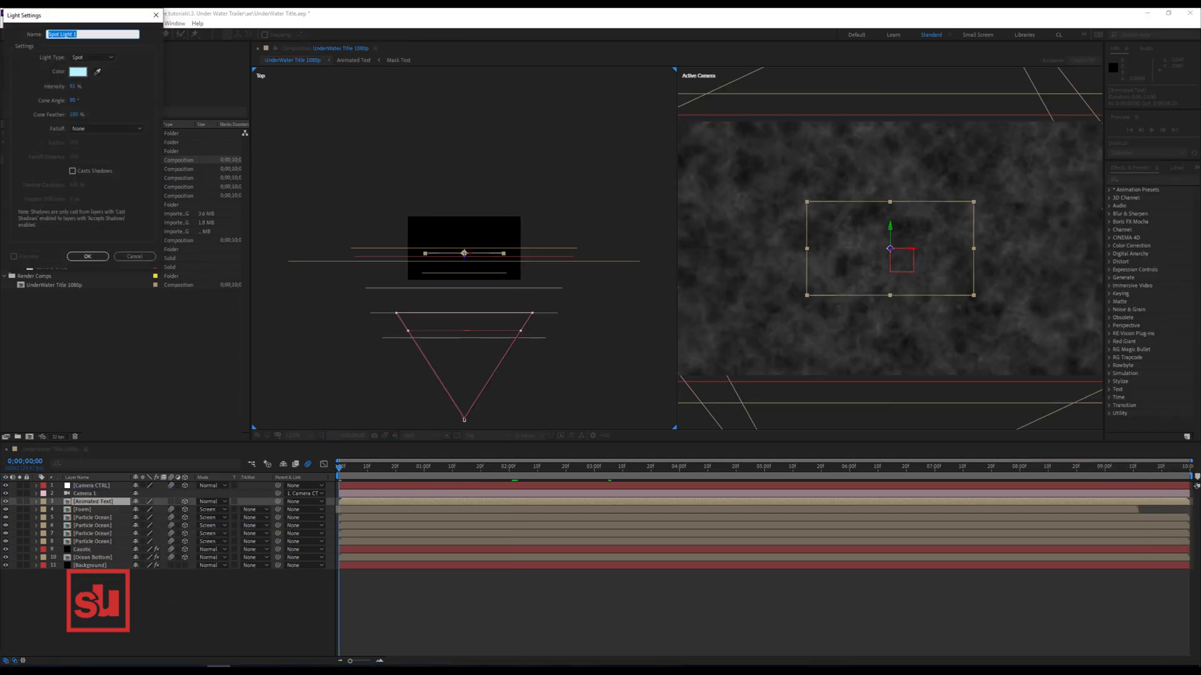
left_click(78, 71)
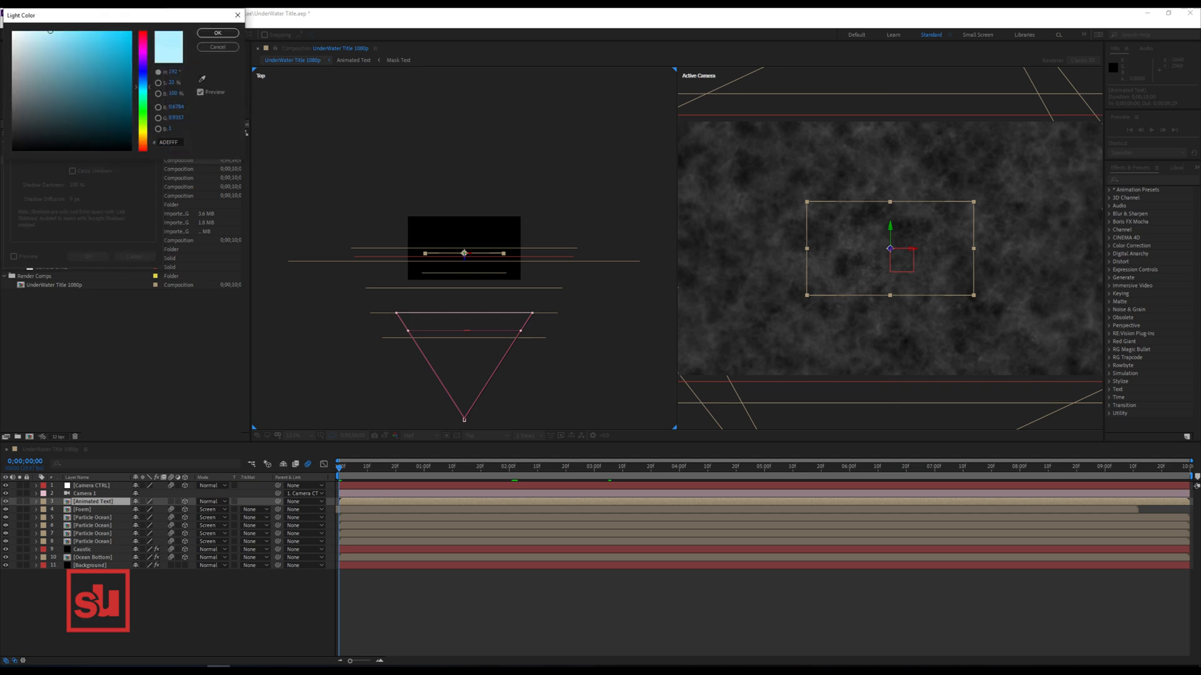
left_click(218, 33)
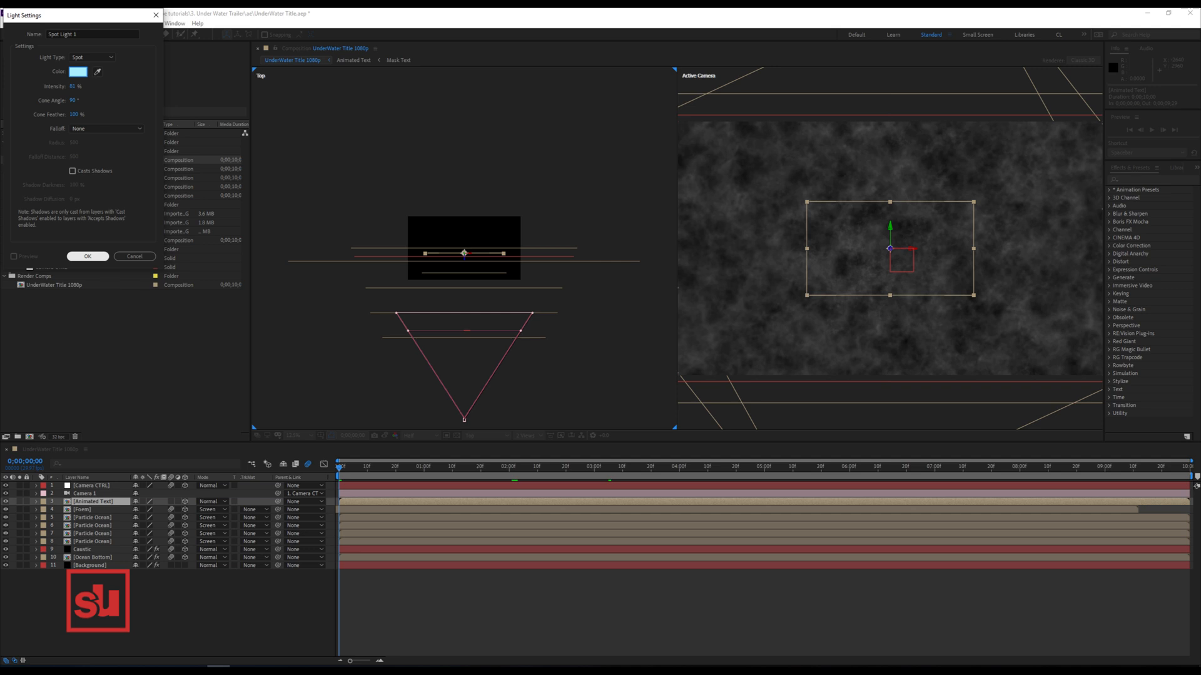
left_click(87, 256)
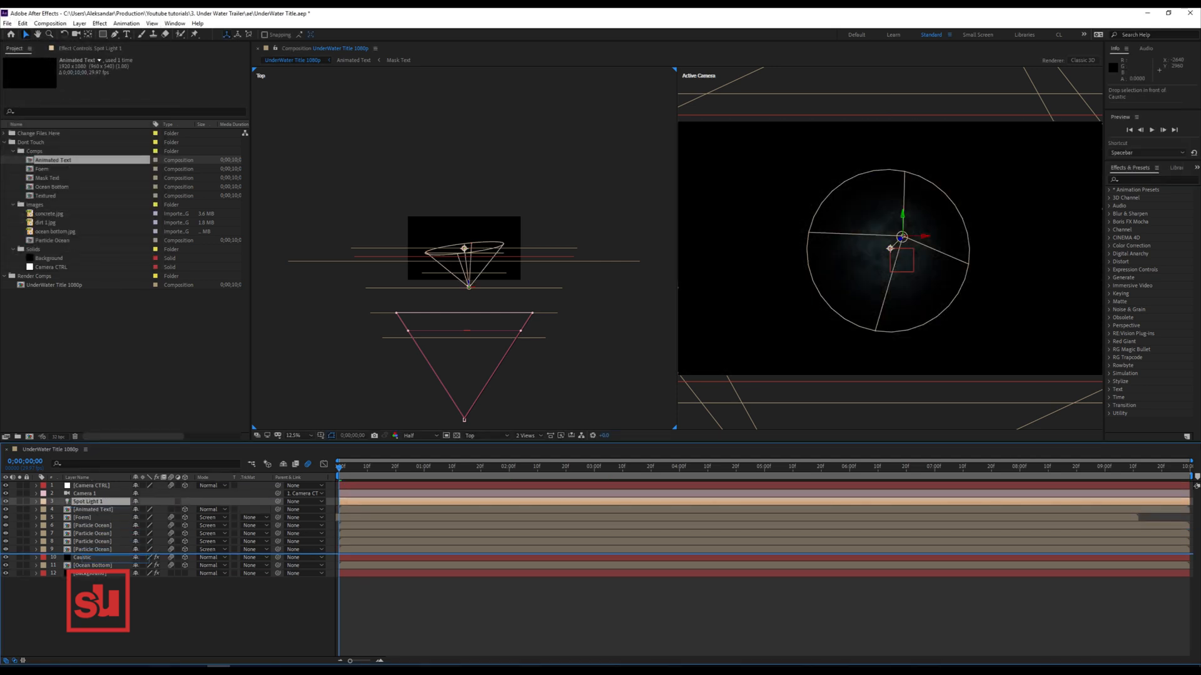
Place Spot Light 1 just above the caustics layer, pull it back towards the camera and keyframe its Position at 0;00;00;00.
left_click_drag(87, 501, 89, 553)
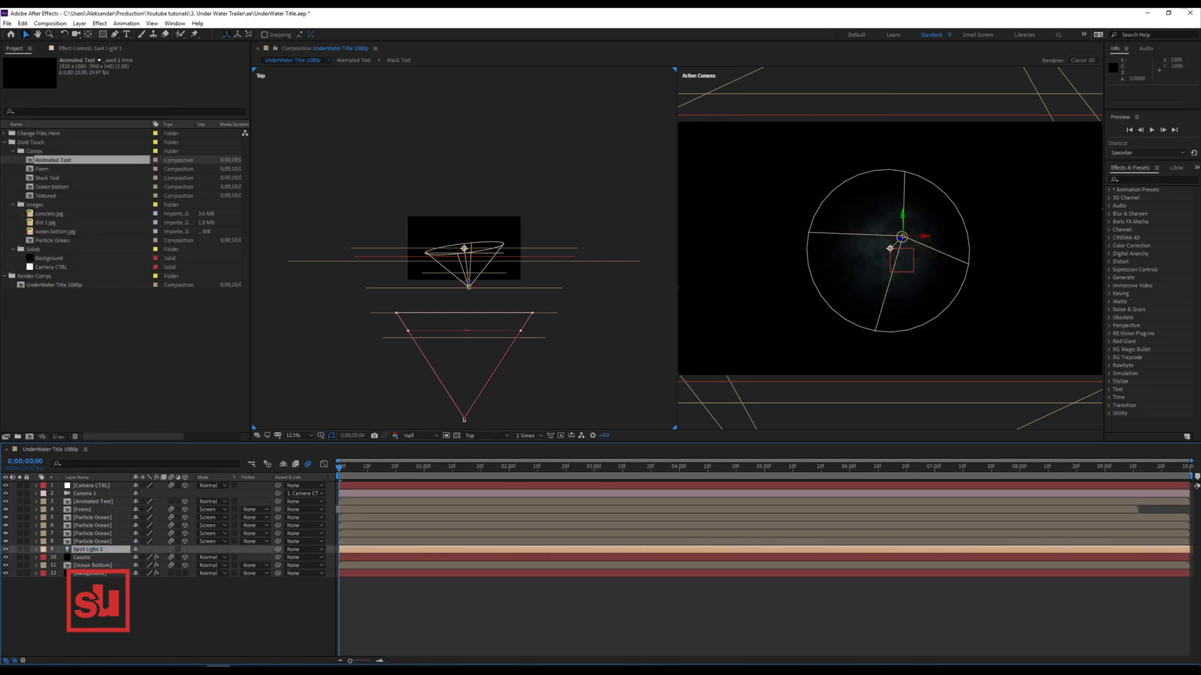
left_click_drag(471, 282, 473, 375)
left_click(88, 549)
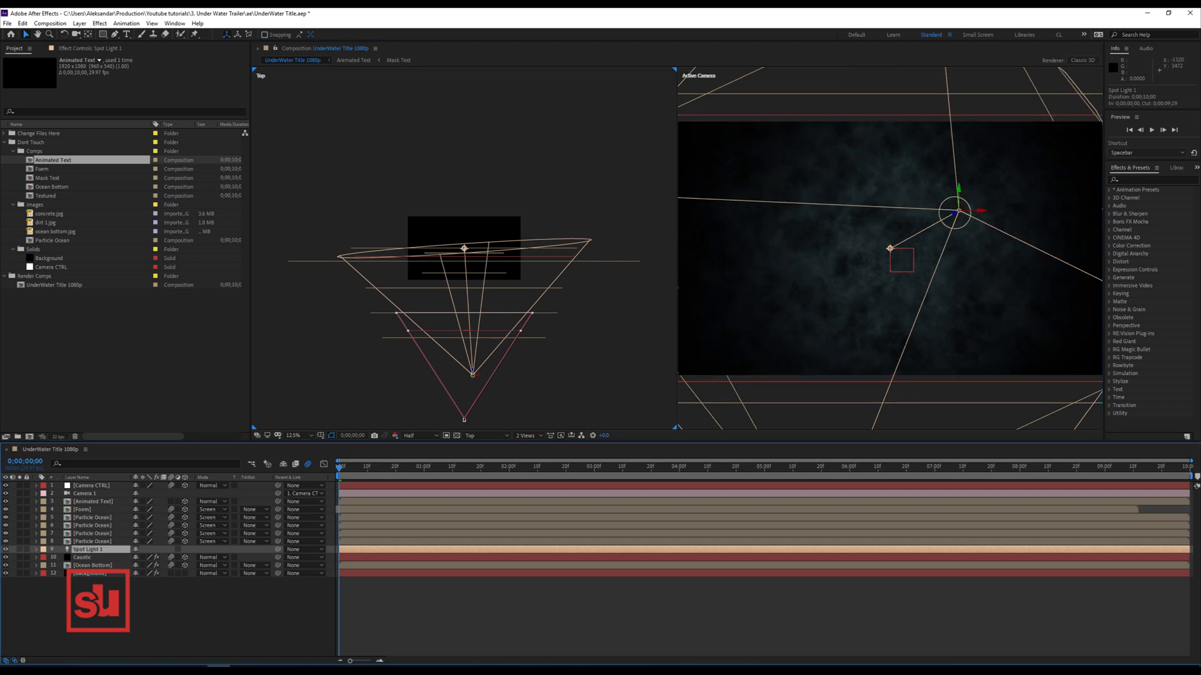
key("p")
left_click(60, 558)
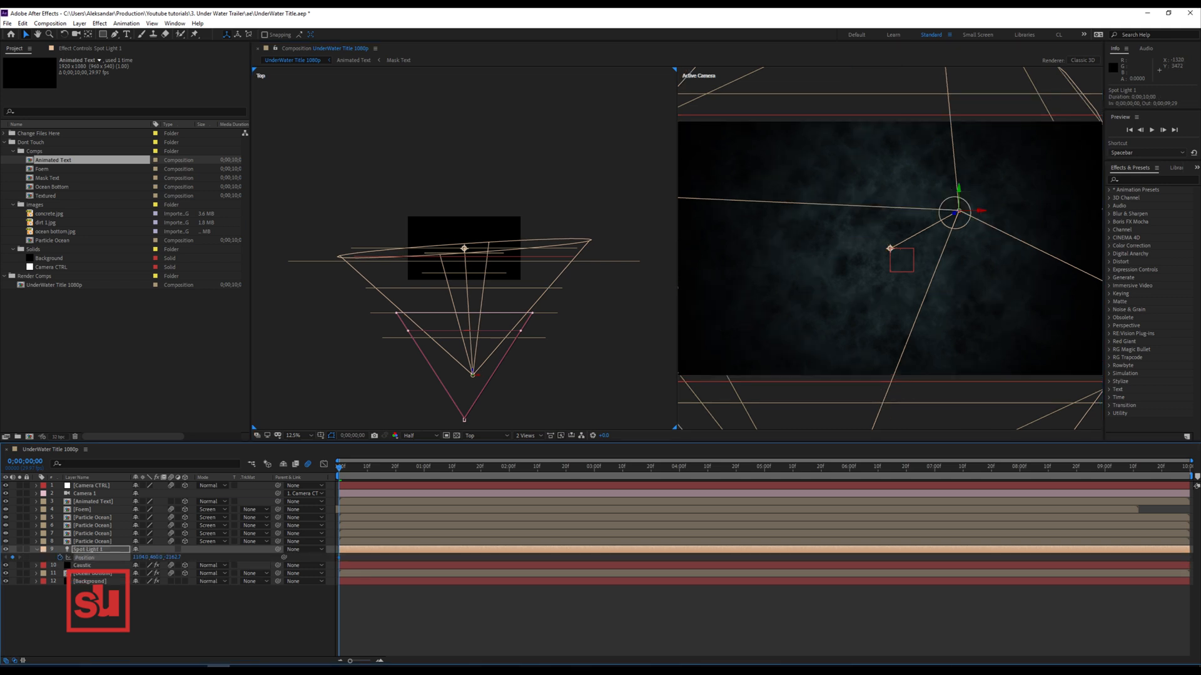
At Camera CTRL's second Position keyframe, 0;00;00;28, move Spot Light 1 closer to the title at about 1064, 460, -1319.
left_click(91, 486)
key("p")
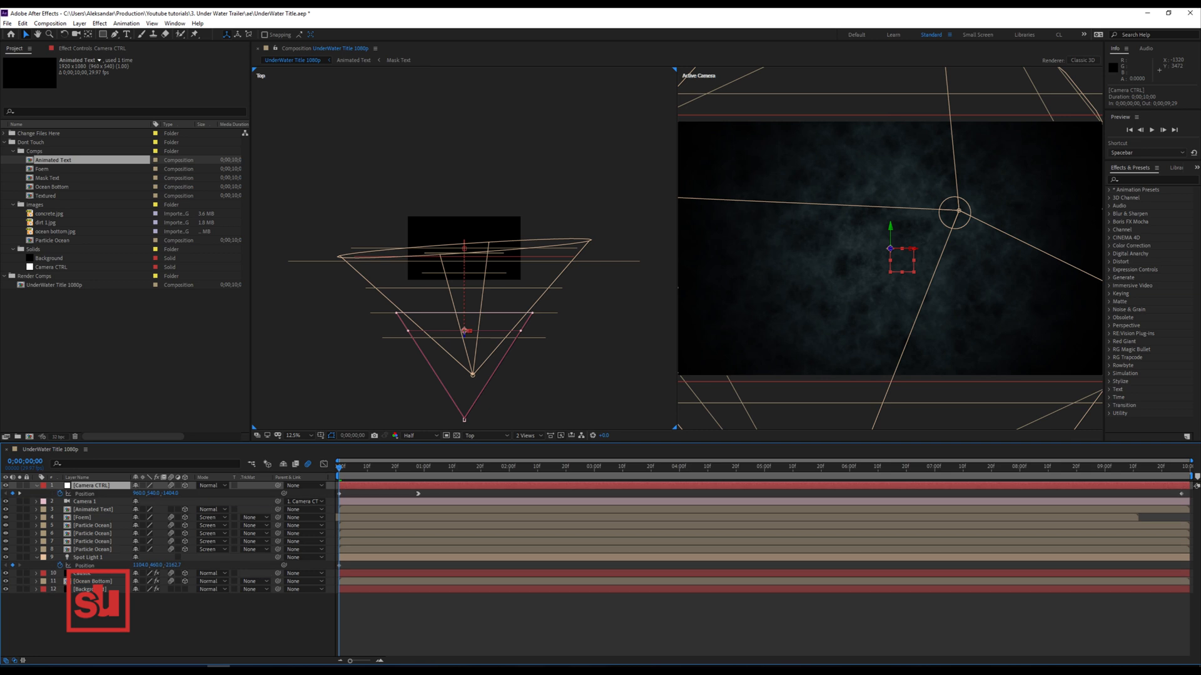
key("k")
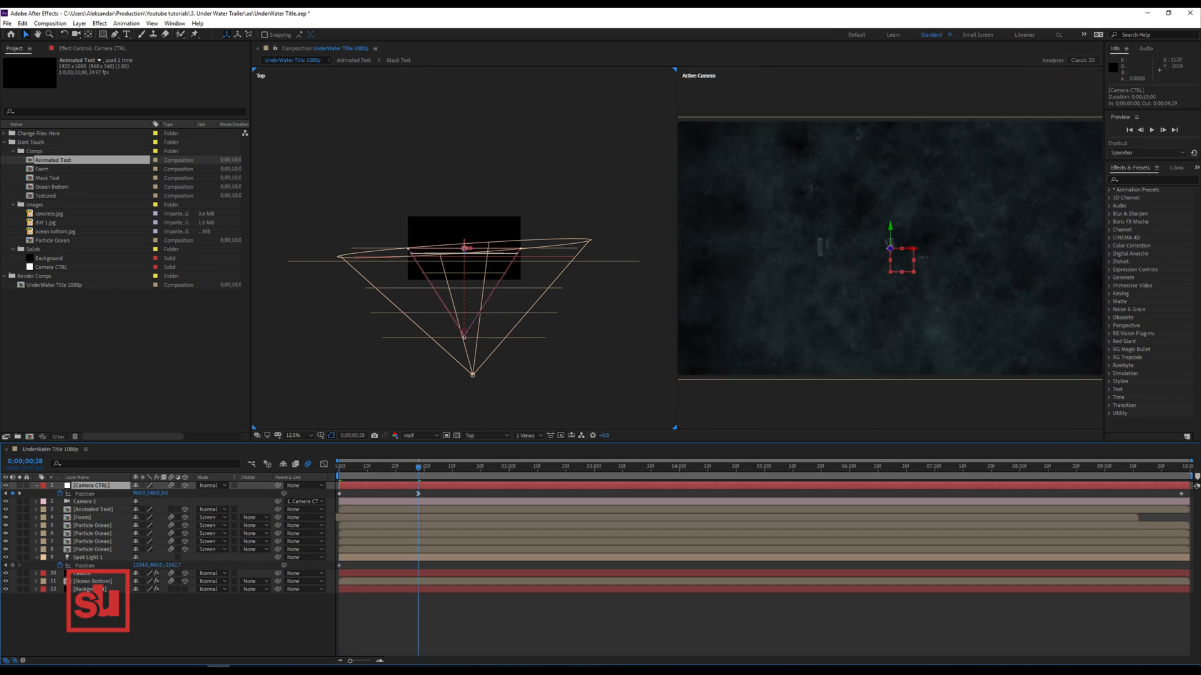
left_click(473, 372)
left_click_drag(474, 372, 471, 326)
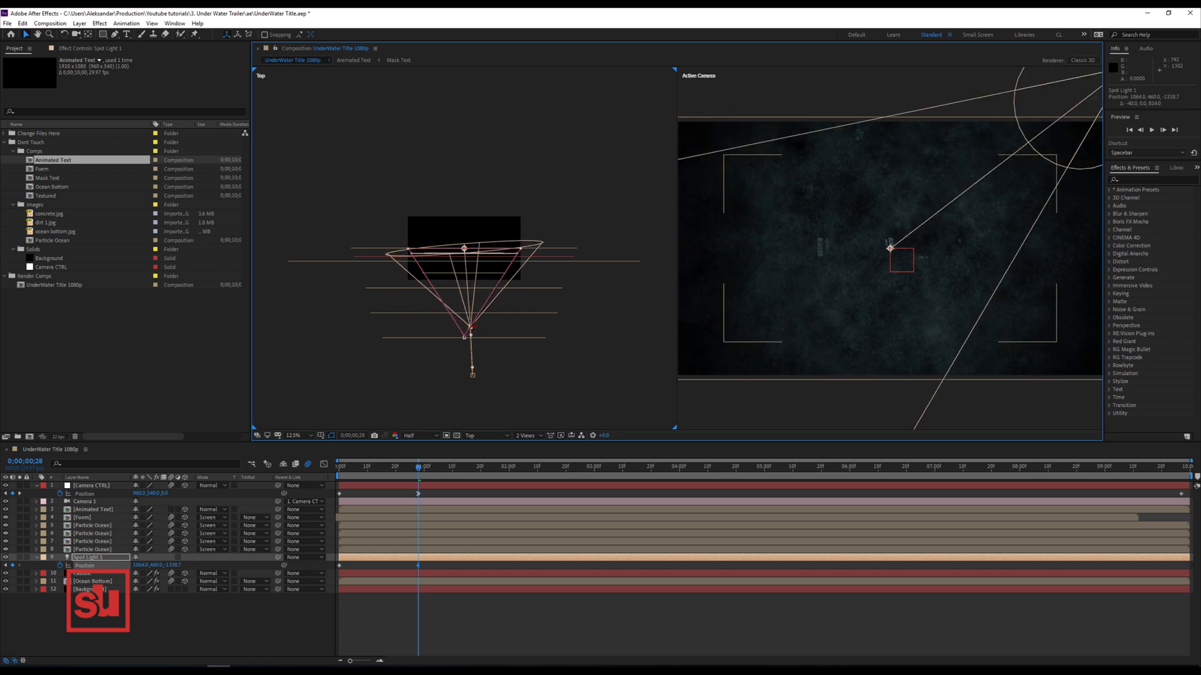
At Camera CTRL's last Position keyframe, 0;00;09;27, move Spot Light 1 closer to the title at about 1048, 460, -1075.
left_click(19, 493)
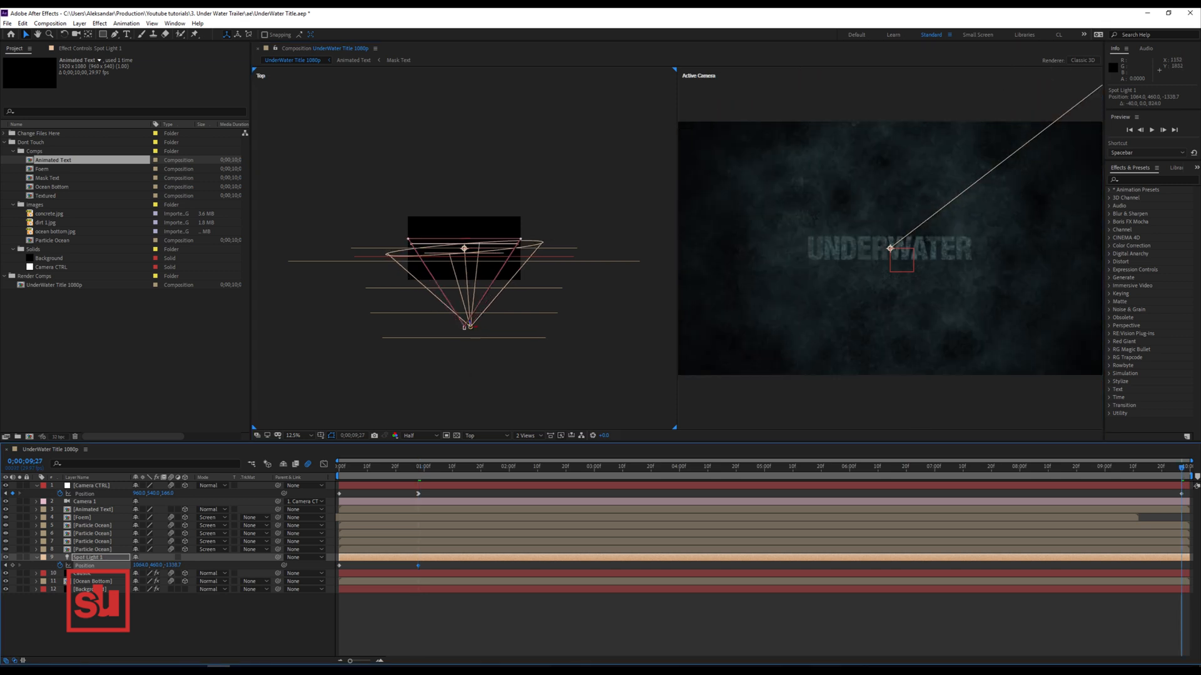
left_click_drag(469, 326, 469, 310)
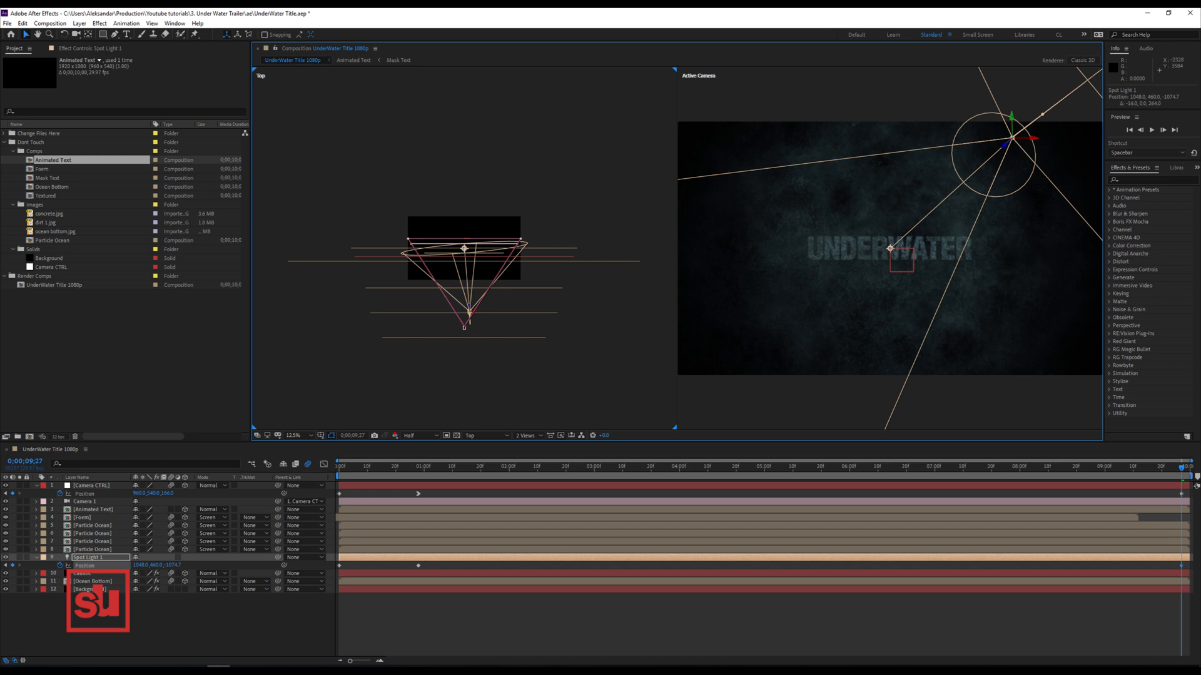
Apply Easy Ease Out to Camera CTRL's first Position keyframe at 0;00;00;00 and preview the animation.
left_click(341, 469)
left_click(339, 494)
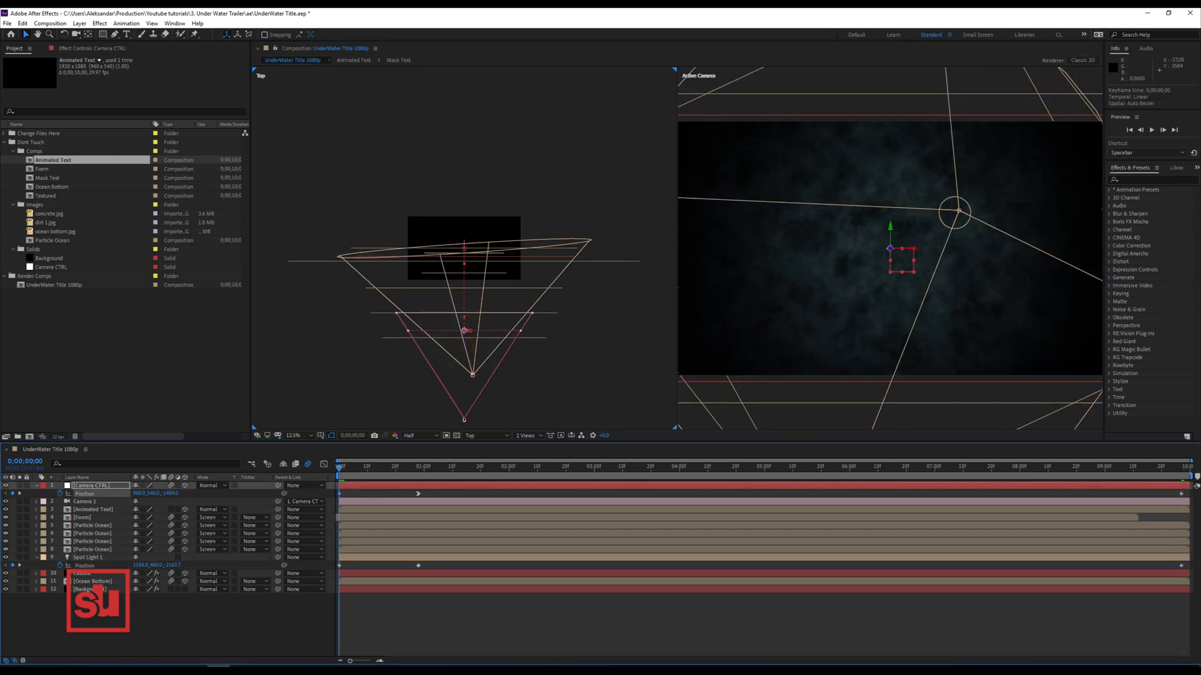
left_click(37, 558)
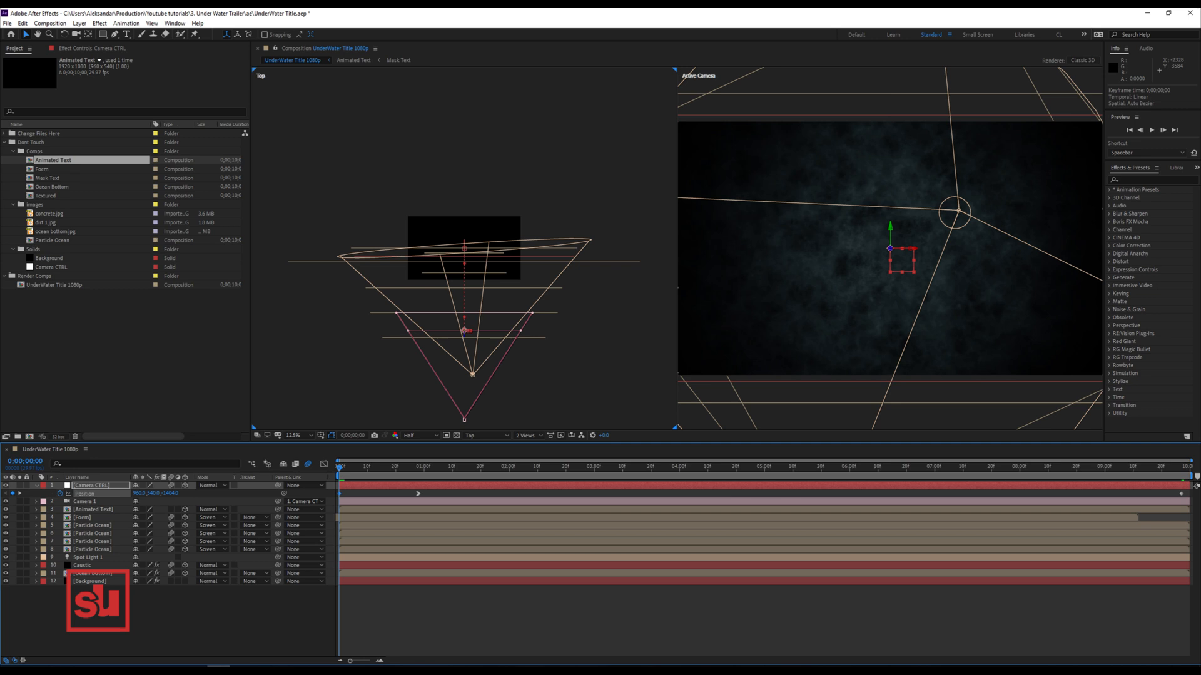
right_click(340, 494)
mouse_move(379, 609)
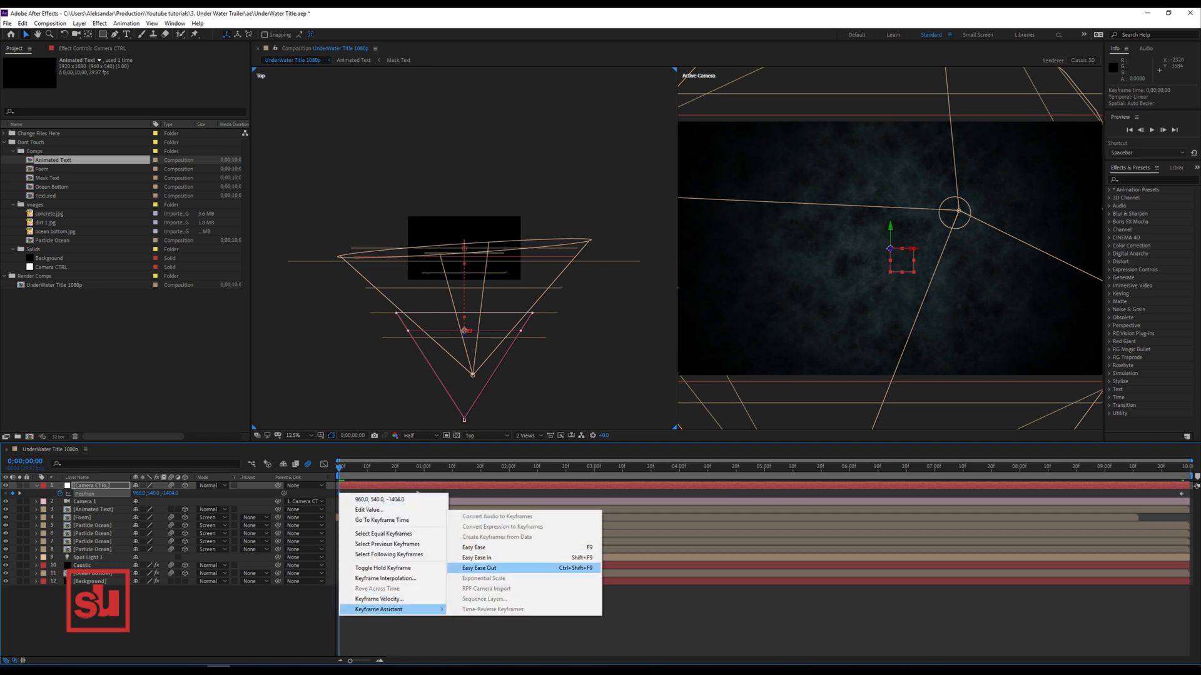
left_click(475, 548)
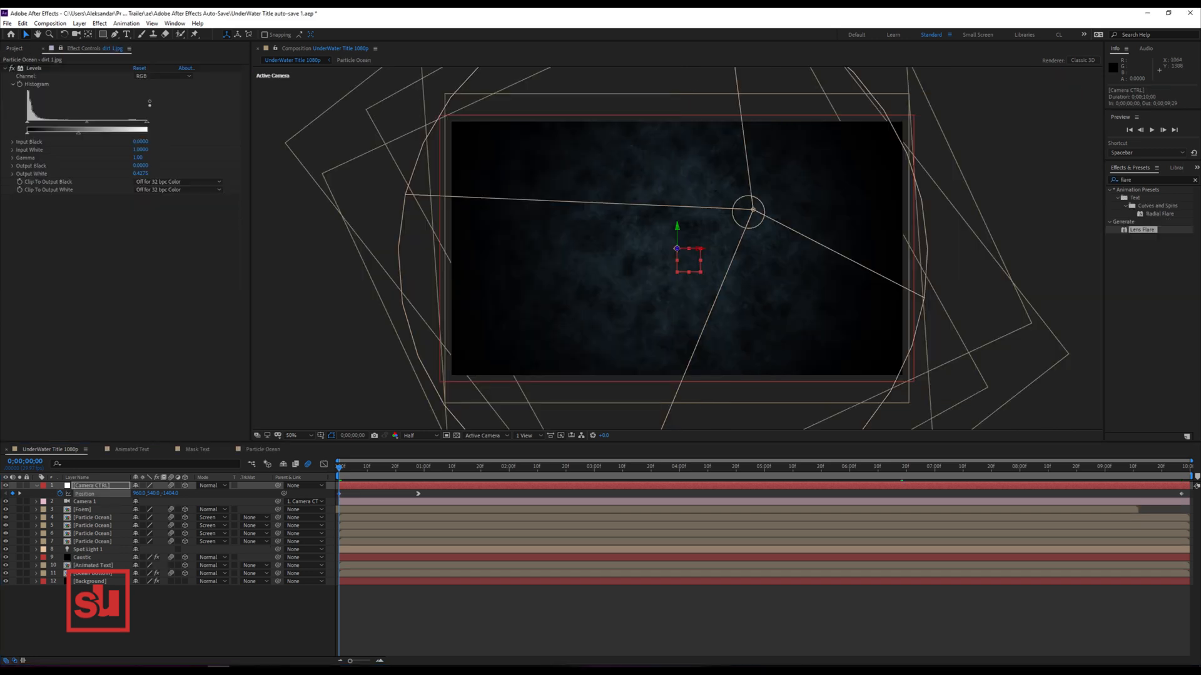
right_click(340, 494)
mouse_move(378, 609)
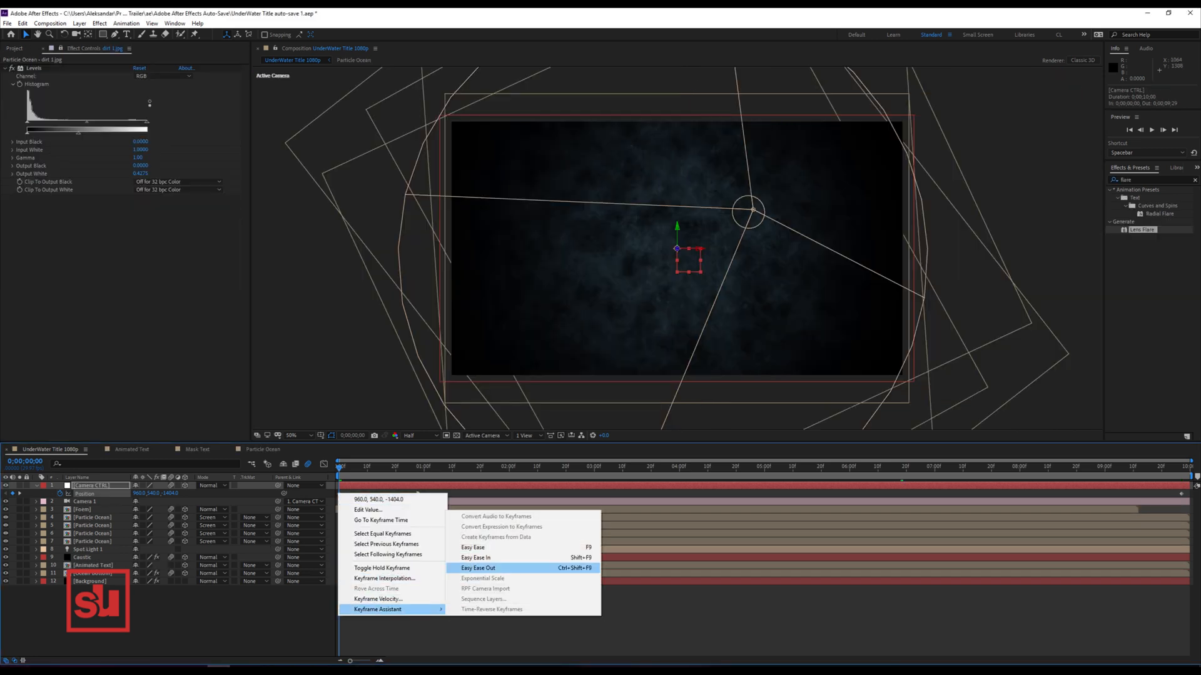
left_click(477, 568)
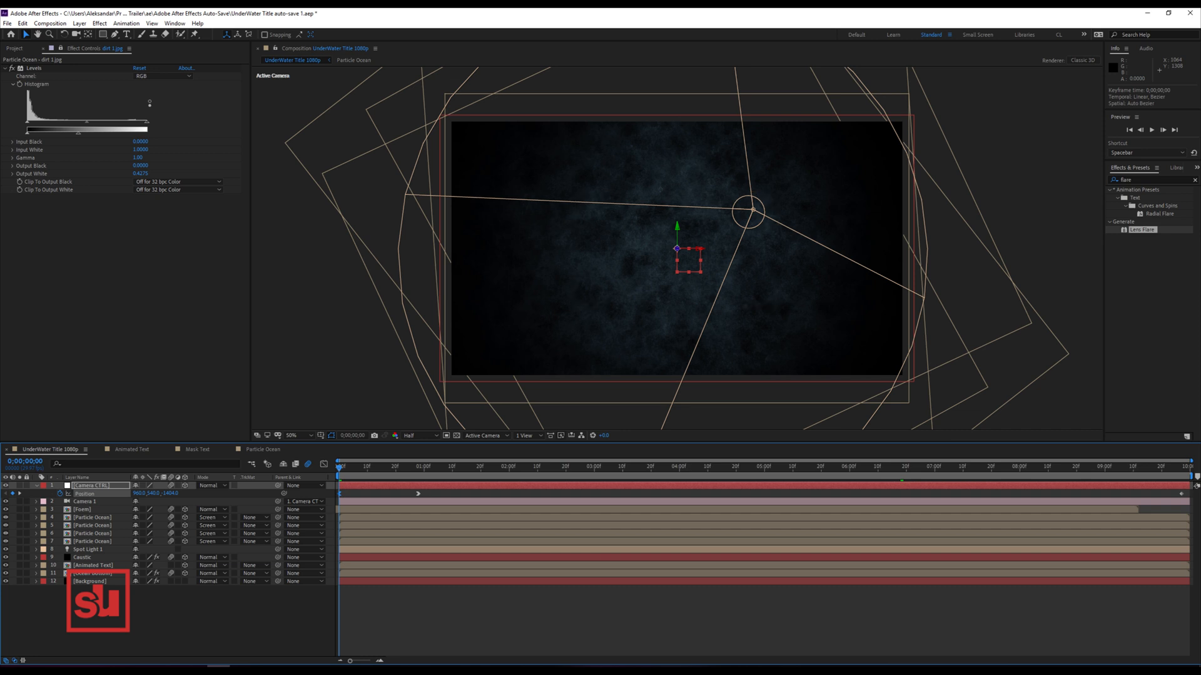
key("space")
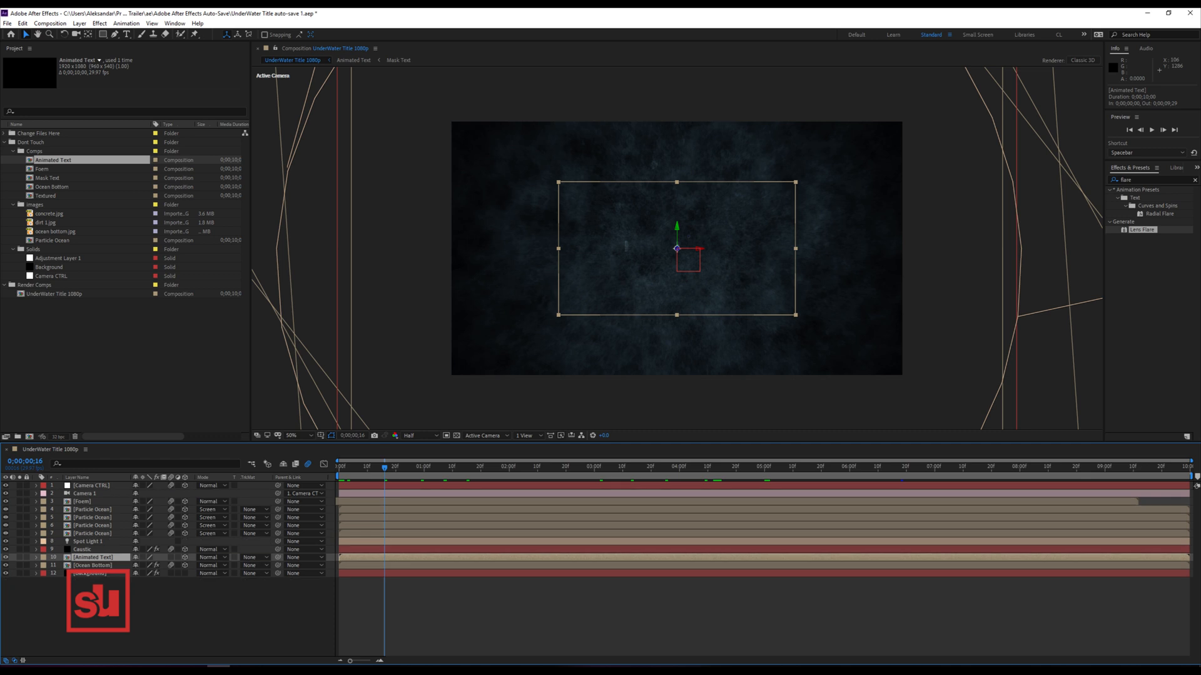
Duplicate the Caustic layer, bring the copy to the front of the layer stack and rename it Displace Map.
left_click(83, 549)
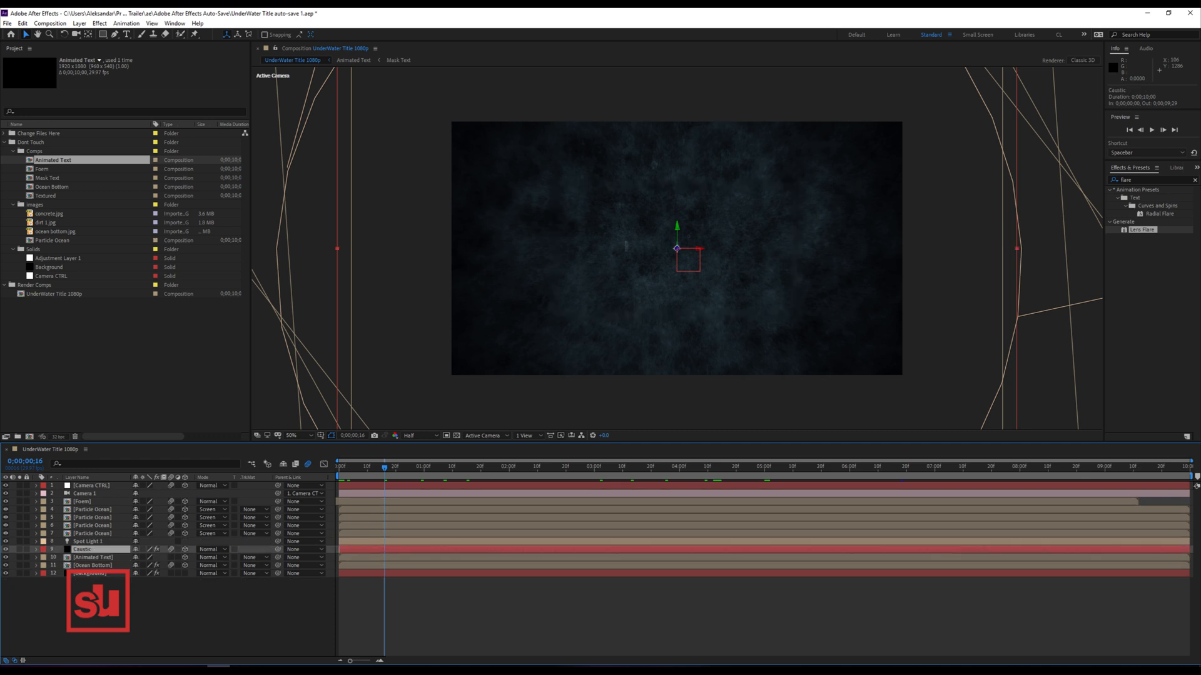
left_click(22, 23)
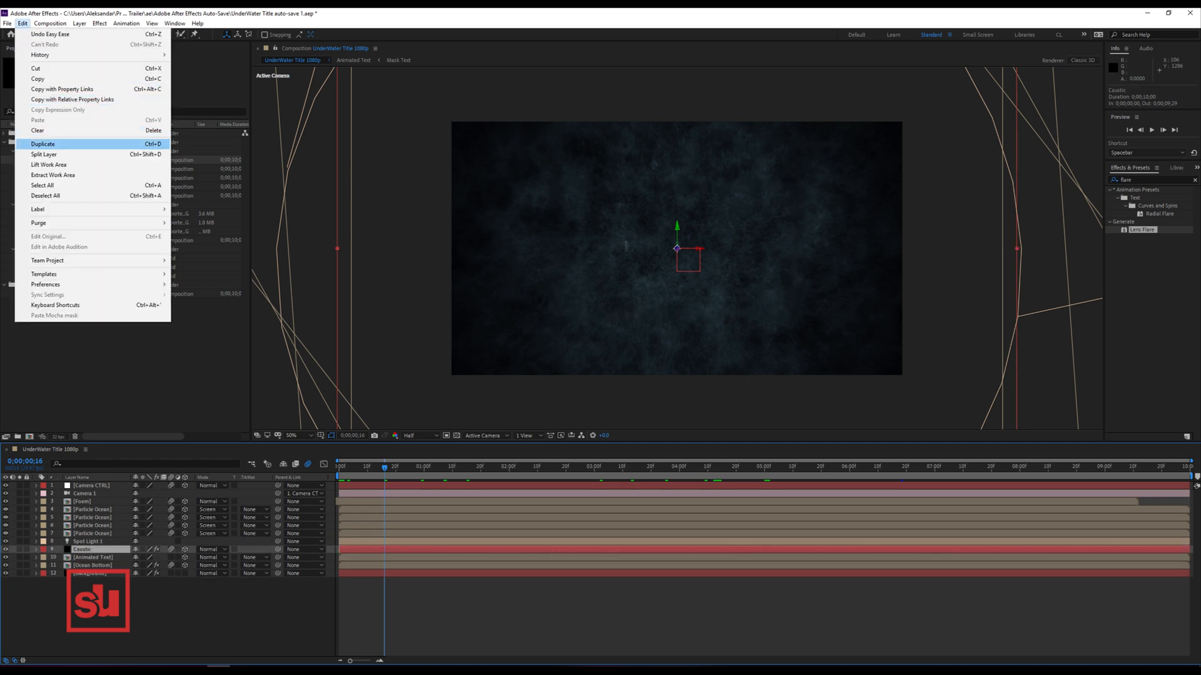
left_click(38, 145)
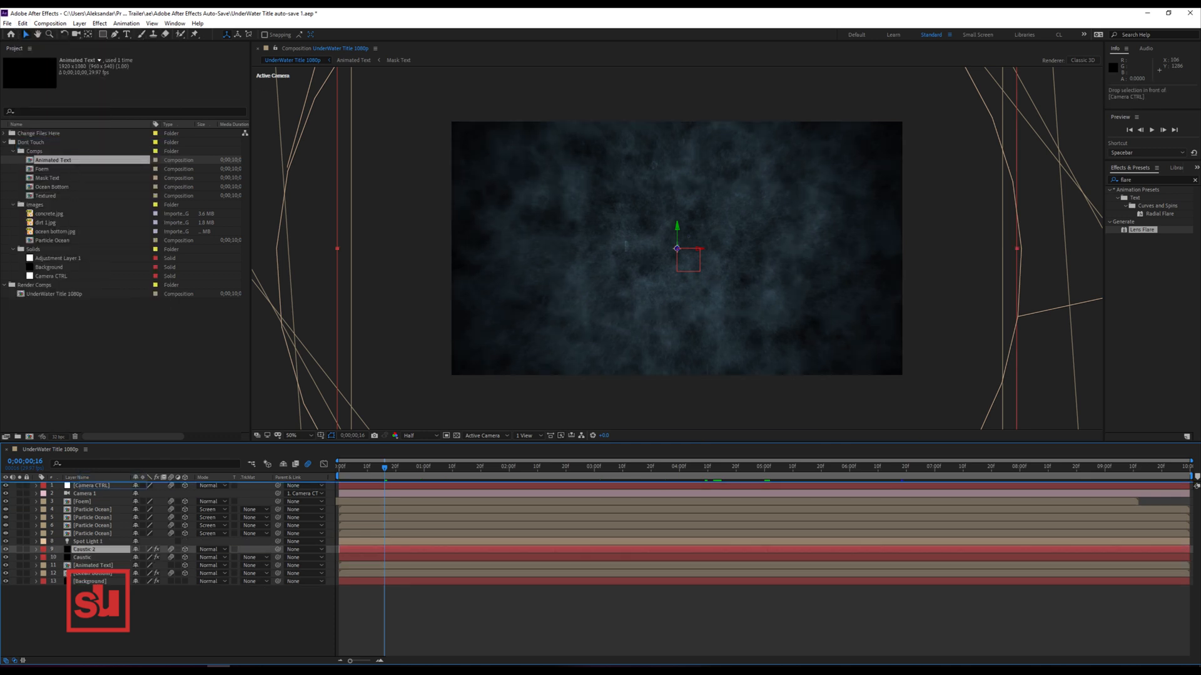
key("ctrl+shift+bracketright")
key("Return")
type("Displace Ma")
key("Return")
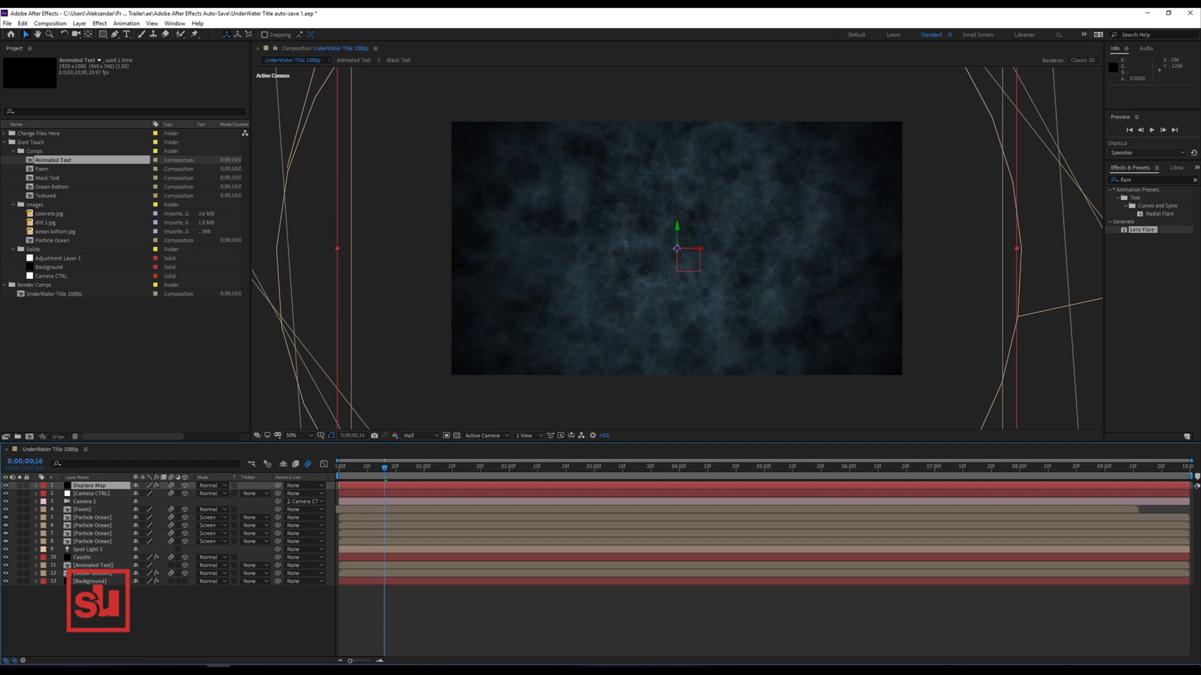
Pre-compose the Displace Map layer into a new composition named Displace Map and open that composition.
right_click(107, 485)
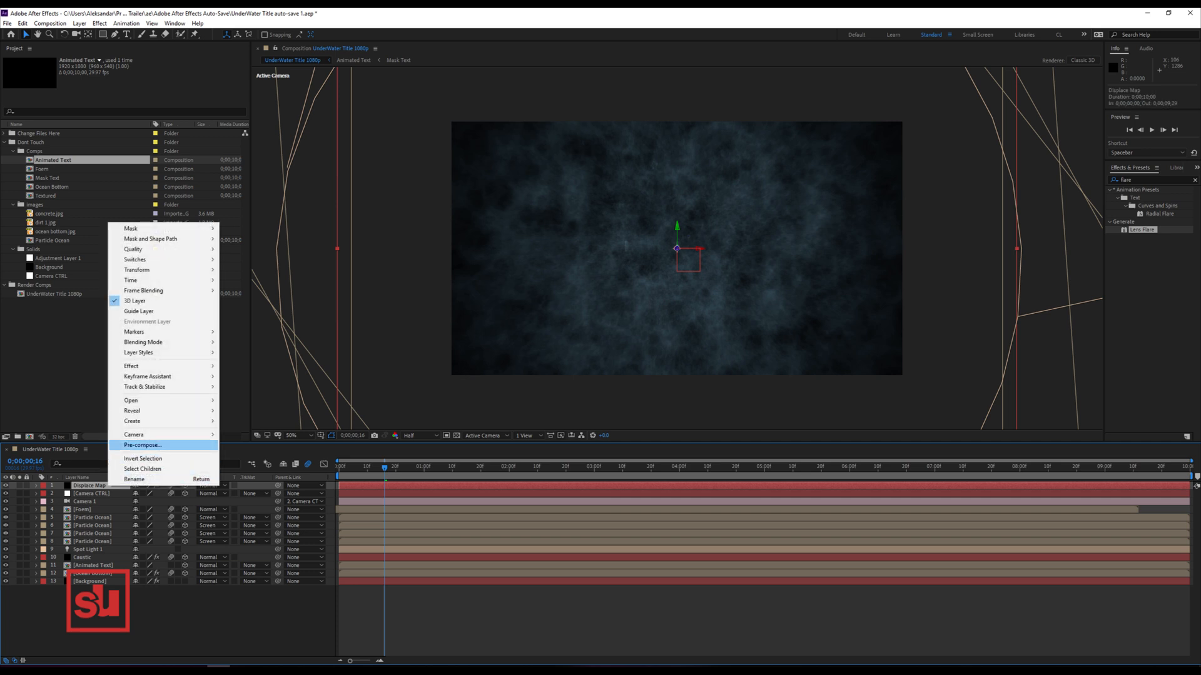
left_click(142, 444)
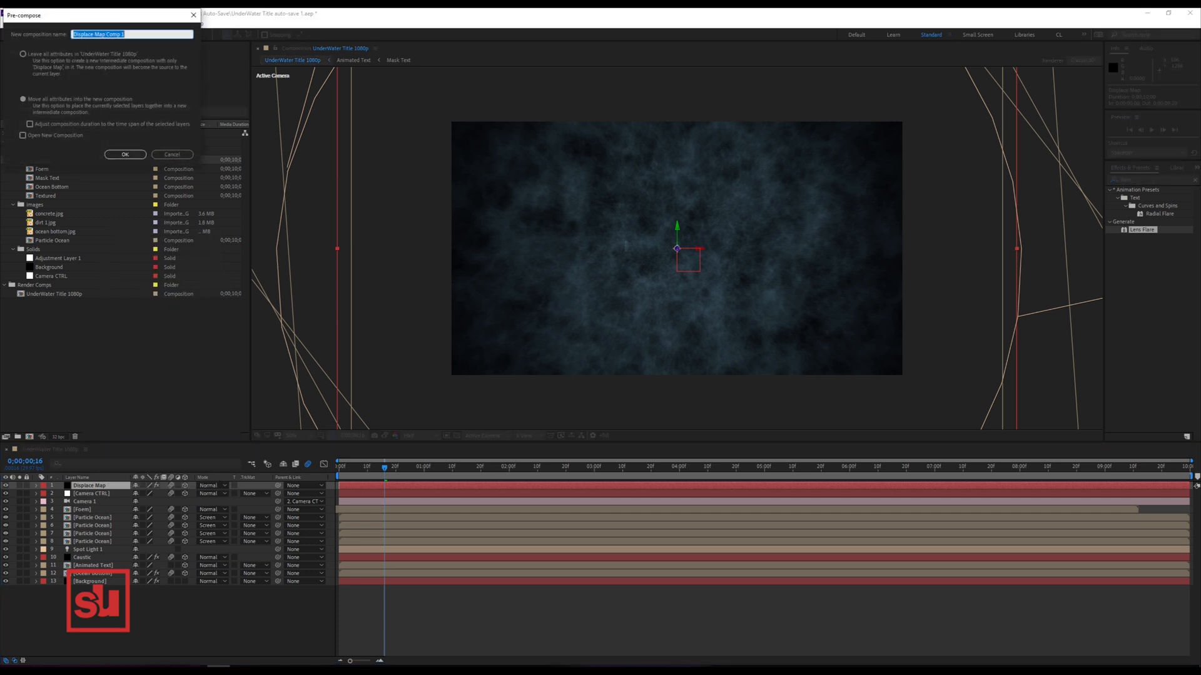
type("Displace Map")
key("Return")
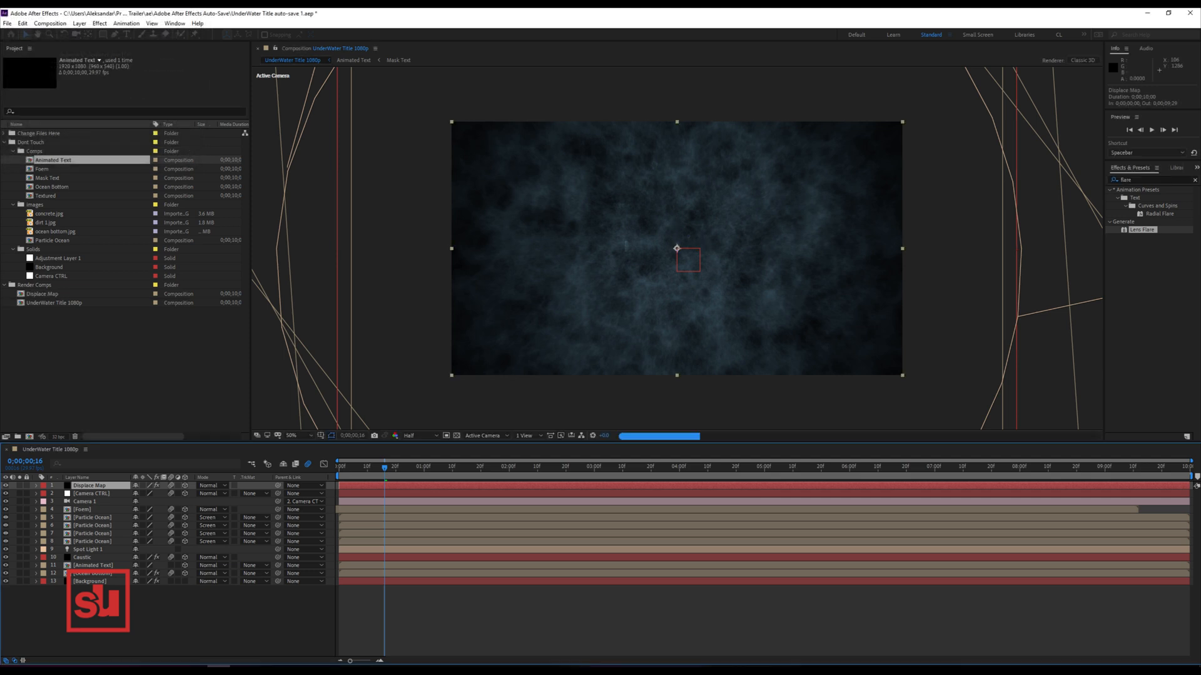
double_click(93, 486)
left_click(93, 485)
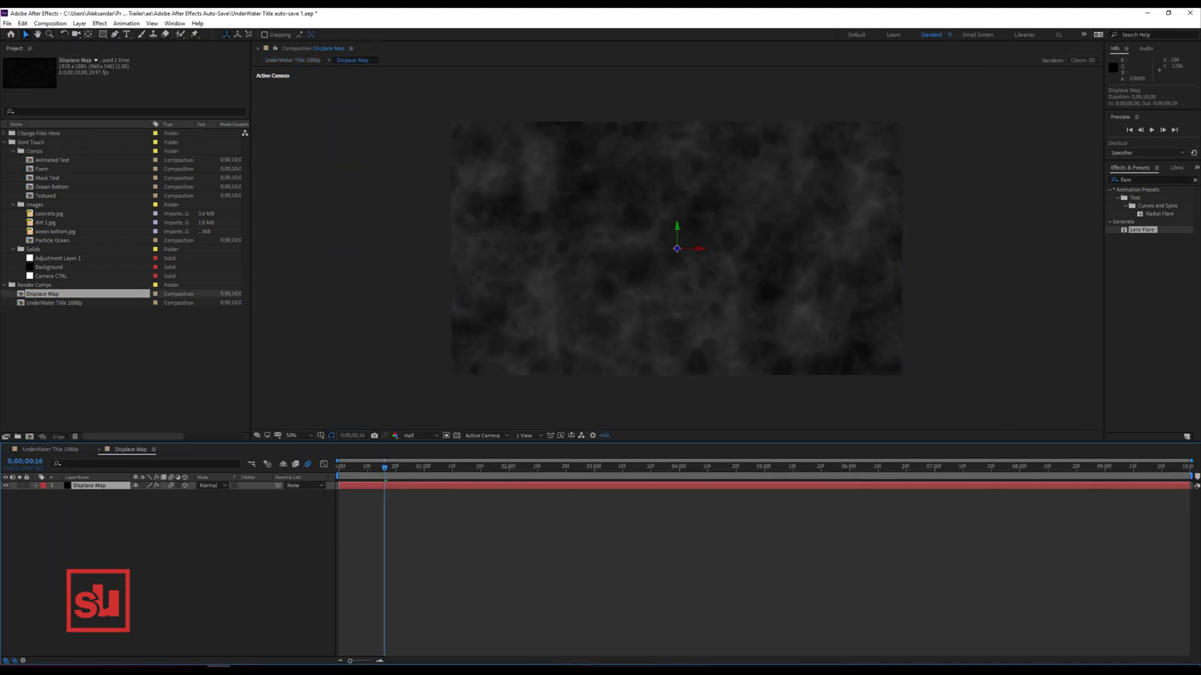
Show the Displace Map layer's Fractal Noise settings, make the layer 2D and lower the noise brightness.
right_click(94, 485)
mouse_move(114, 365)
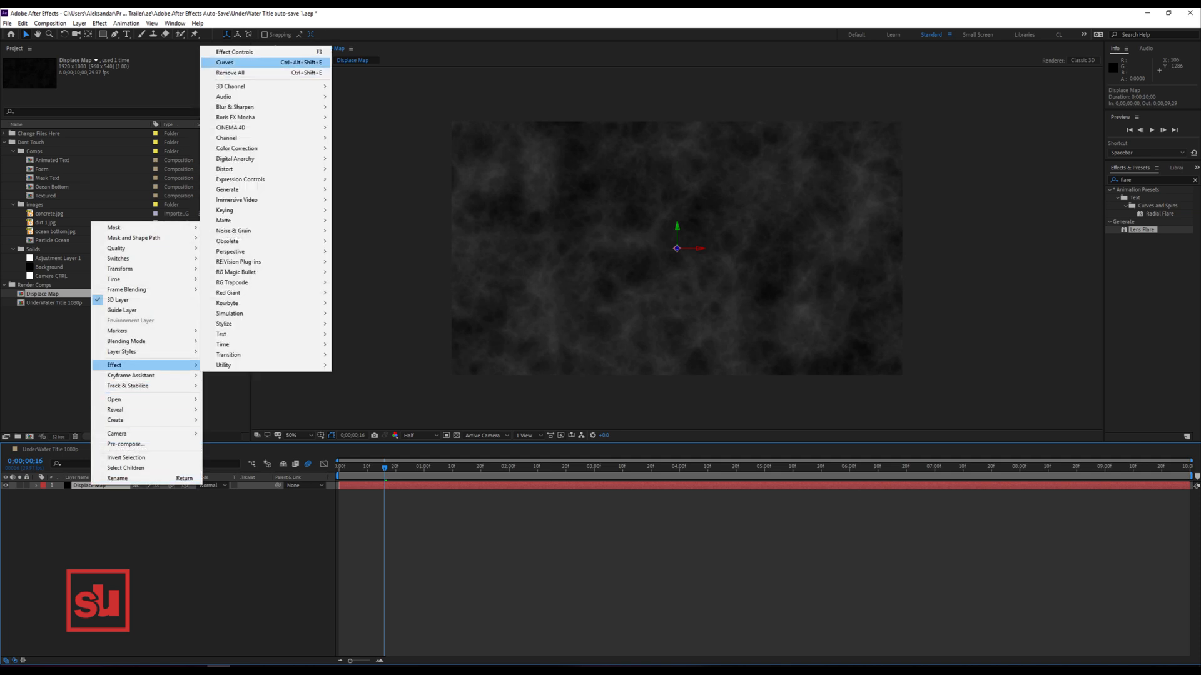
left_click(234, 52)
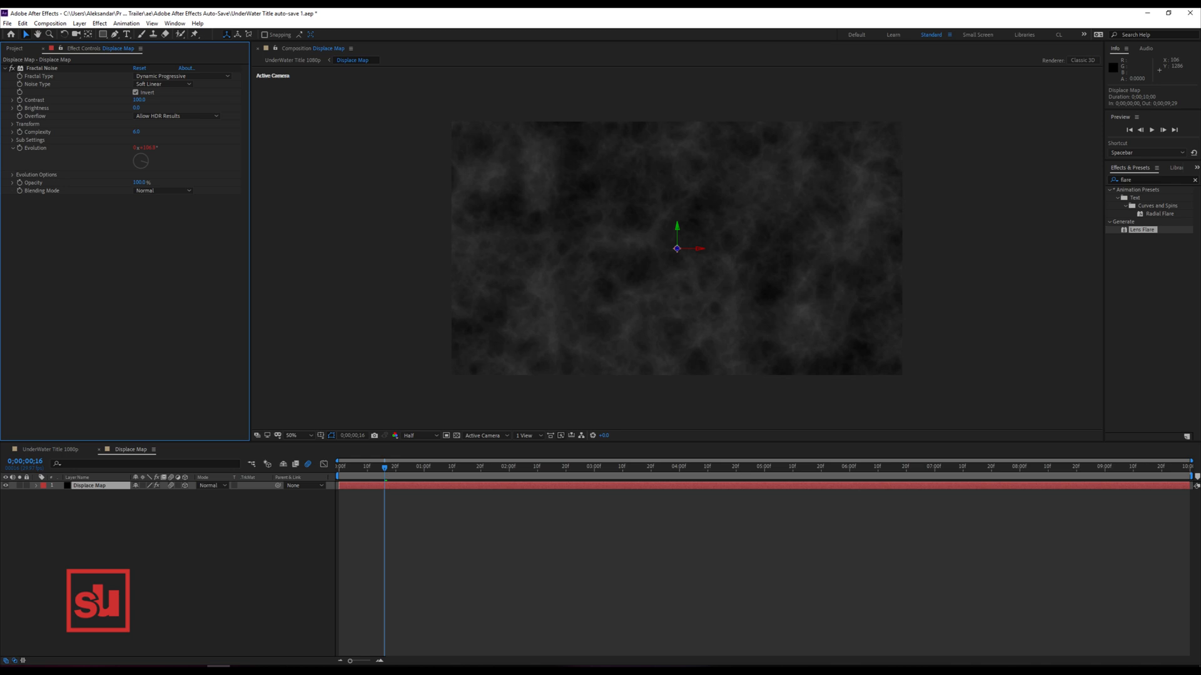
left_click(37, 486)
left_click(185, 486)
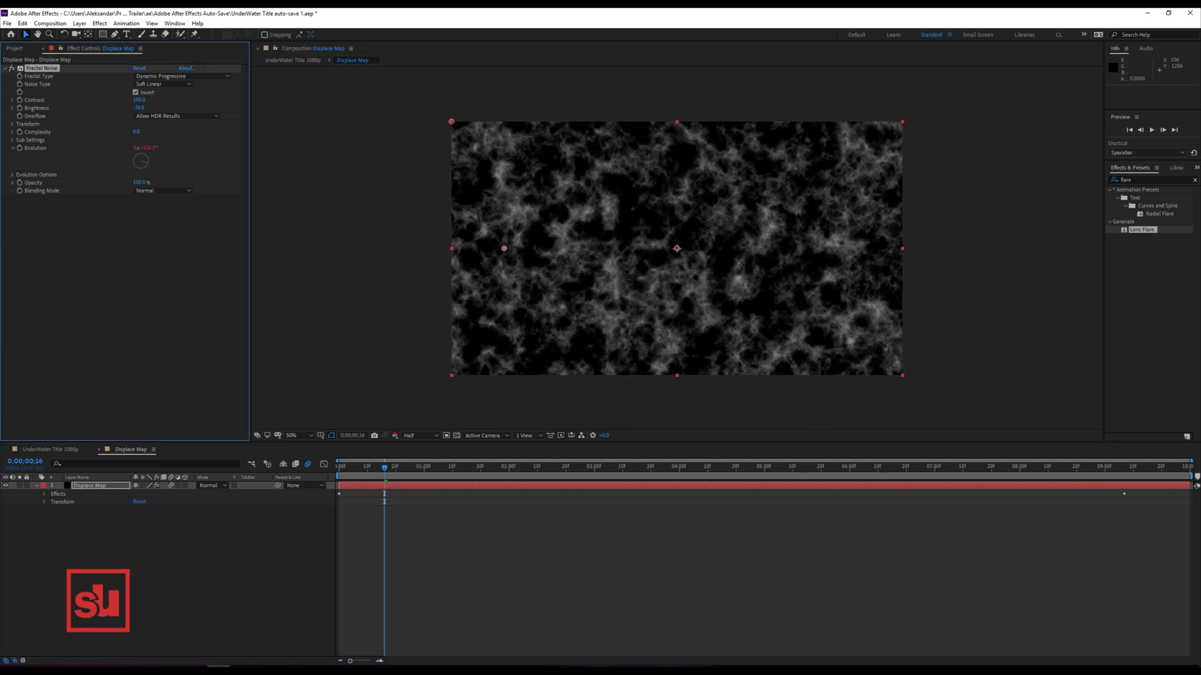
Remove the Offset Turbulence keyframes from the Displace Map layer's Fractal Noise and preview the remaining evolution.
left_click(90, 486)
key("u")
key("u")
key("u")
key("u")
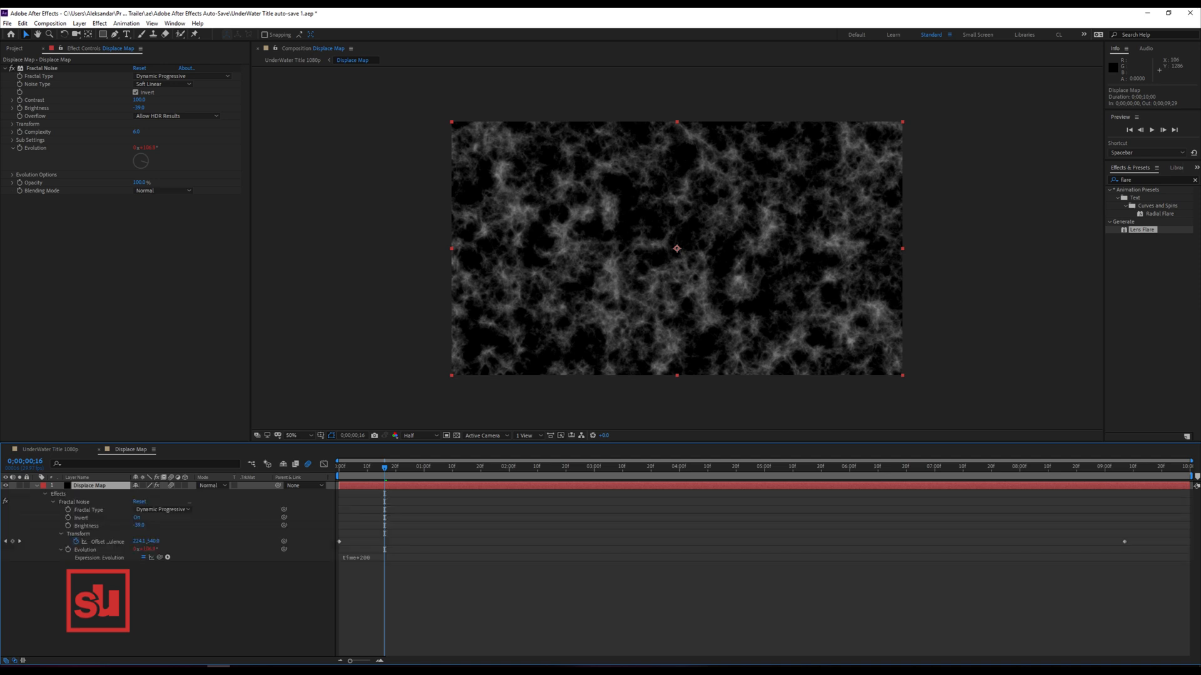
left_click(76, 542)
key("u")
key("space")
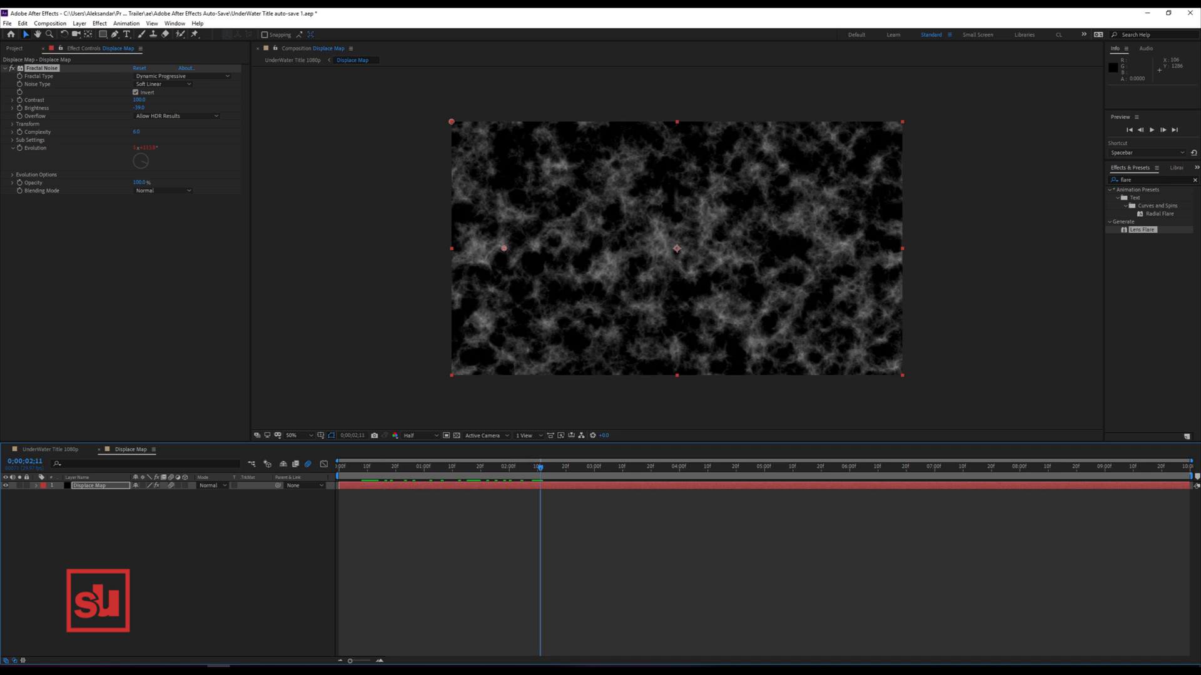
Return to the UnderWater Title 1080p composition and create an adjustment layer named Displace.
left_click(99, 450)
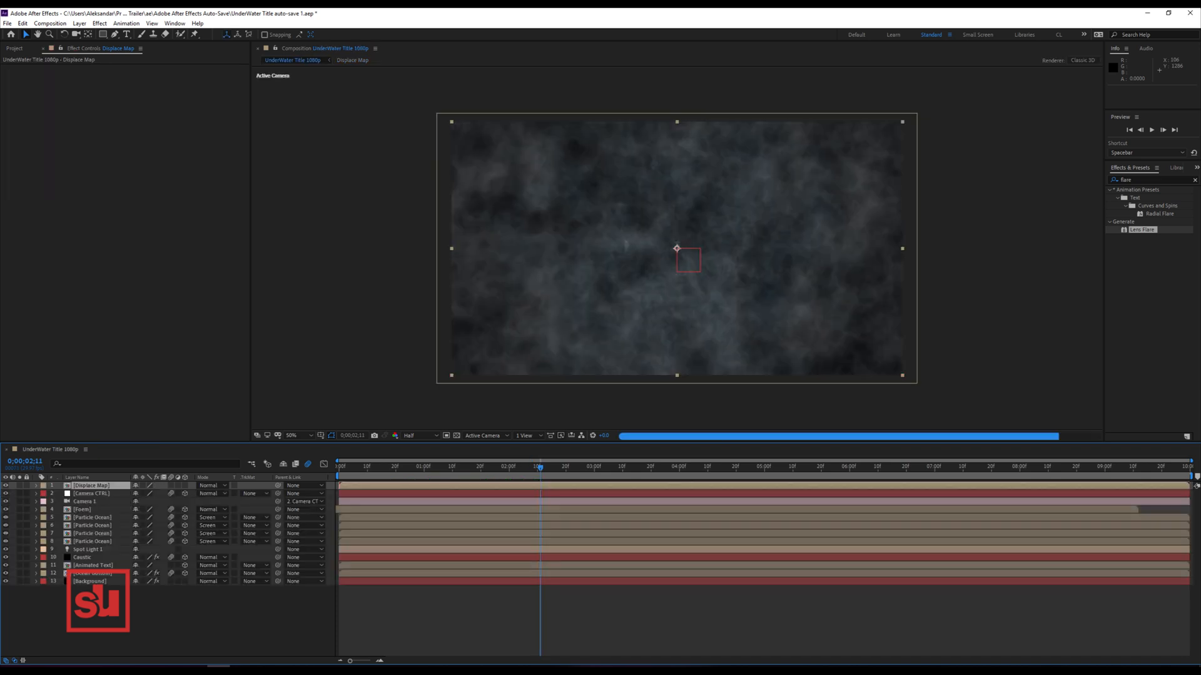
right_click(87, 604)
mouse_move(151, 502)
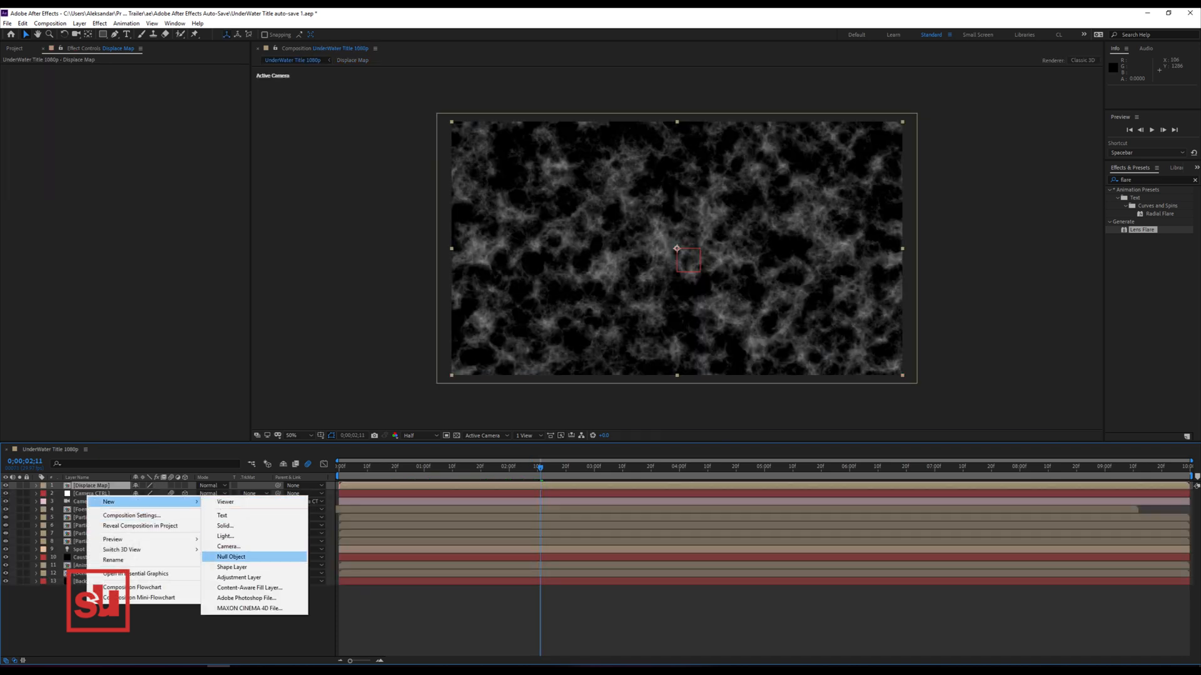
left_click(238, 576)
key("Return")
type("Displace")
key("Return")
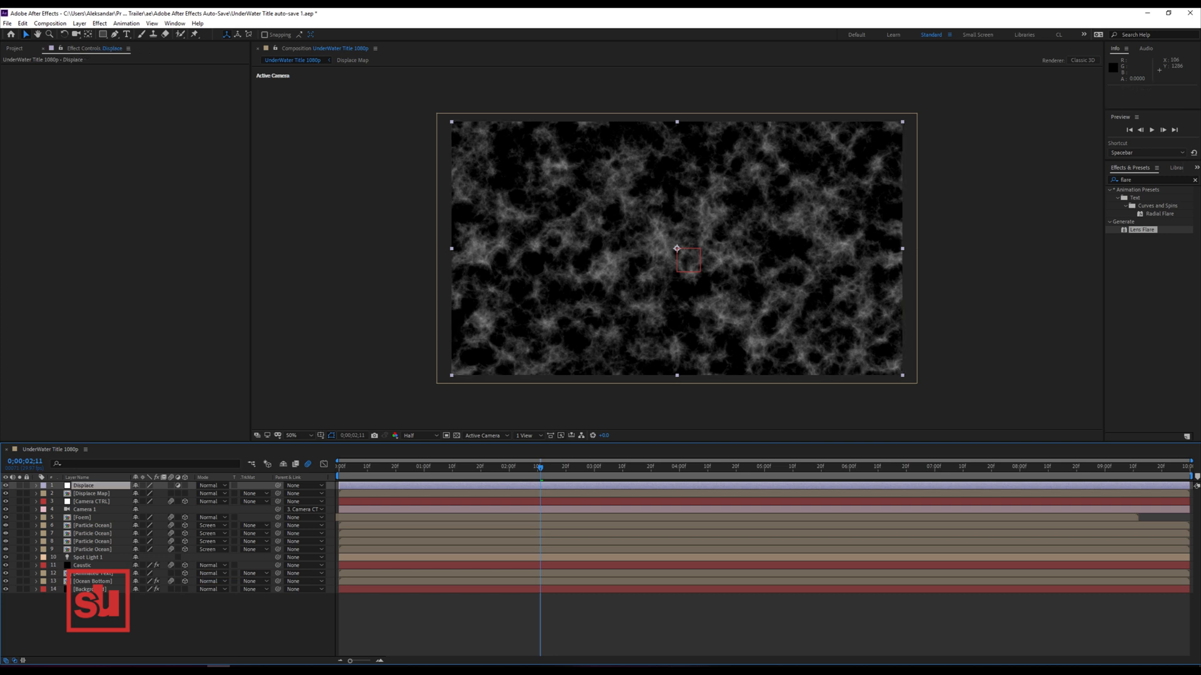
Add a Displacement Map effect to the Displace layer with the Displace Map layer as its map source.
right_click(71, 159)
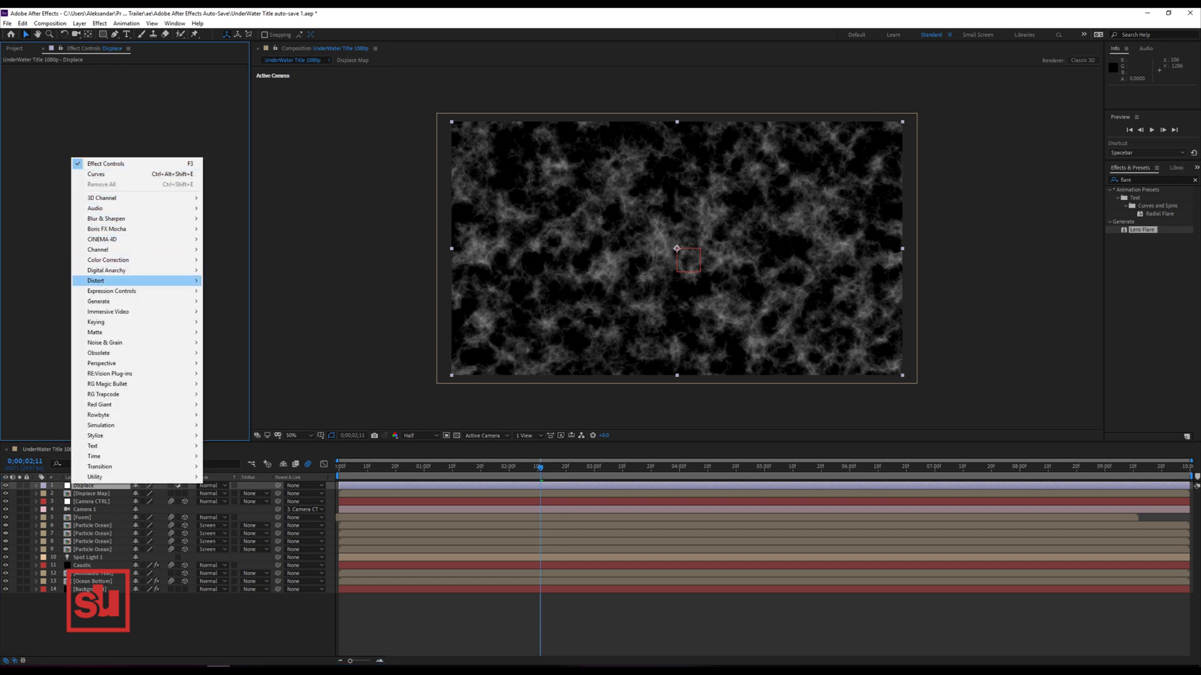
mouse_move(125, 280)
left_click(240, 467)
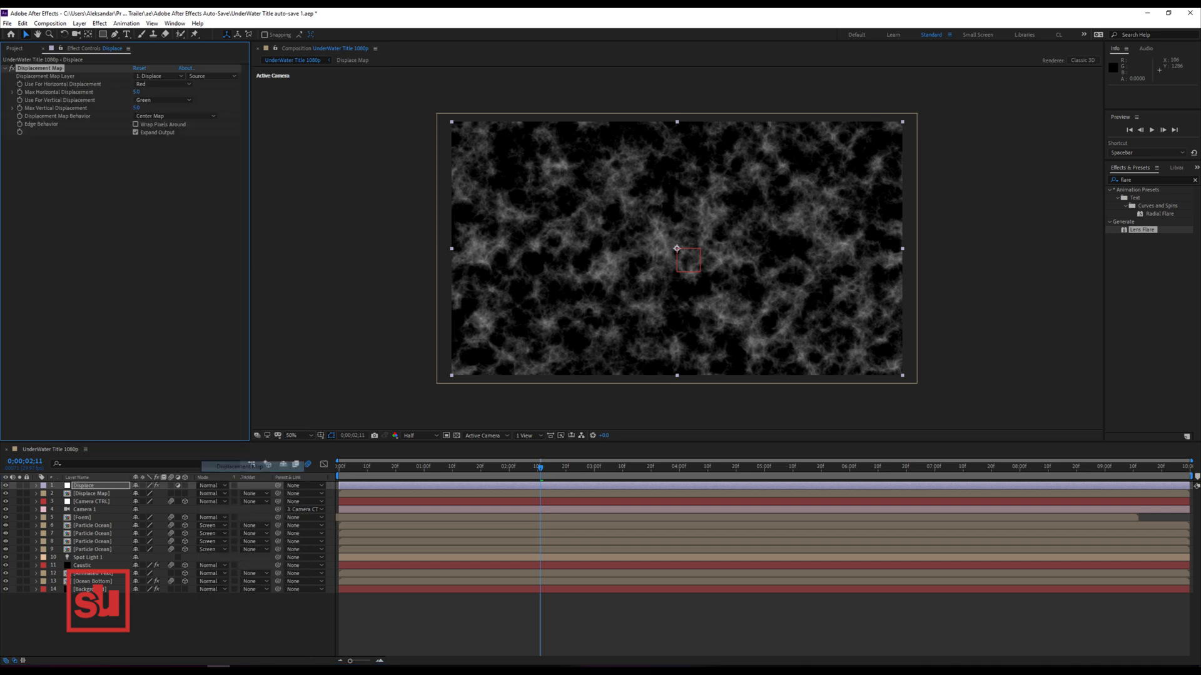
left_click(159, 76)
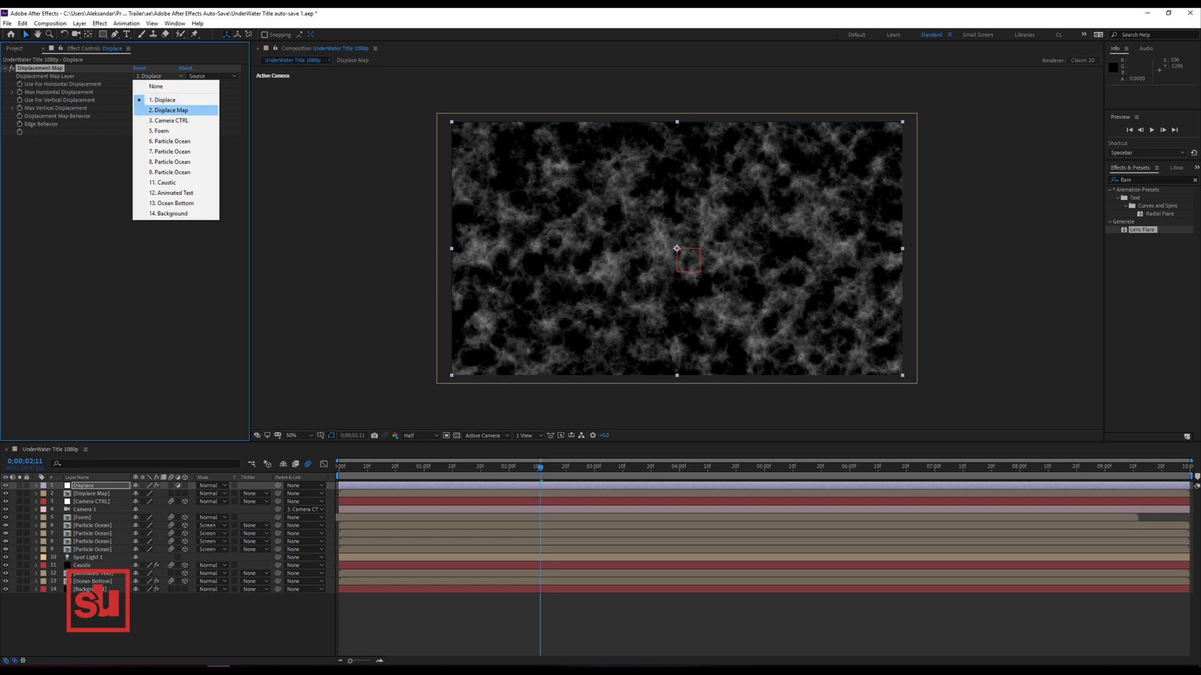
left_click(156, 110)
Set horizontal and vertical displacement to Luminance with Wrap Pixels Around enabled, and hide the Displace Map layer.
left_click(162, 84)
left_click(163, 136)
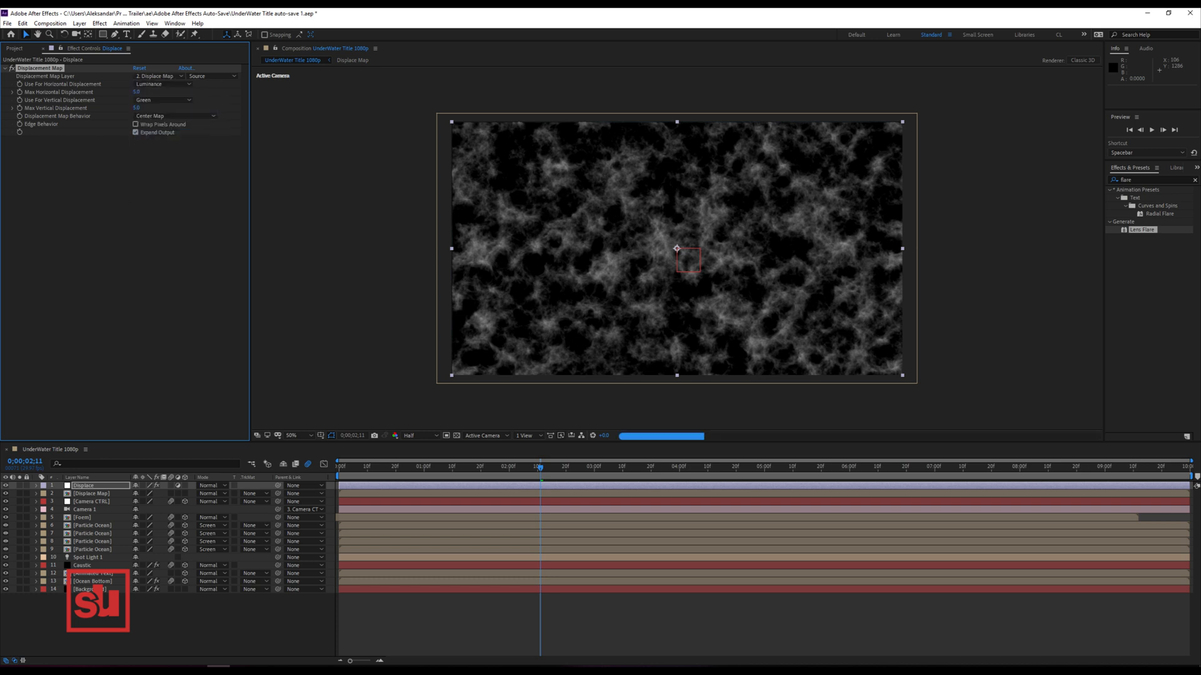
left_click(162, 100)
left_click(162, 152)
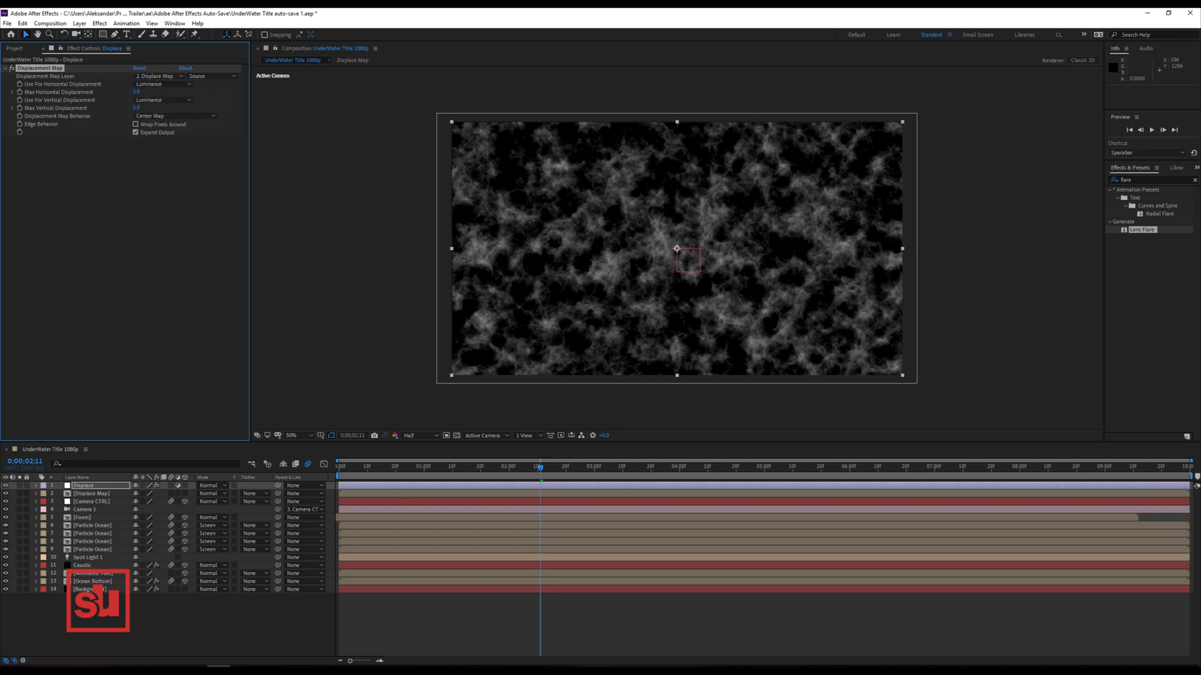
left_click(175, 115)
left_click(147, 123)
left_click(135, 124)
left_click(5, 493)
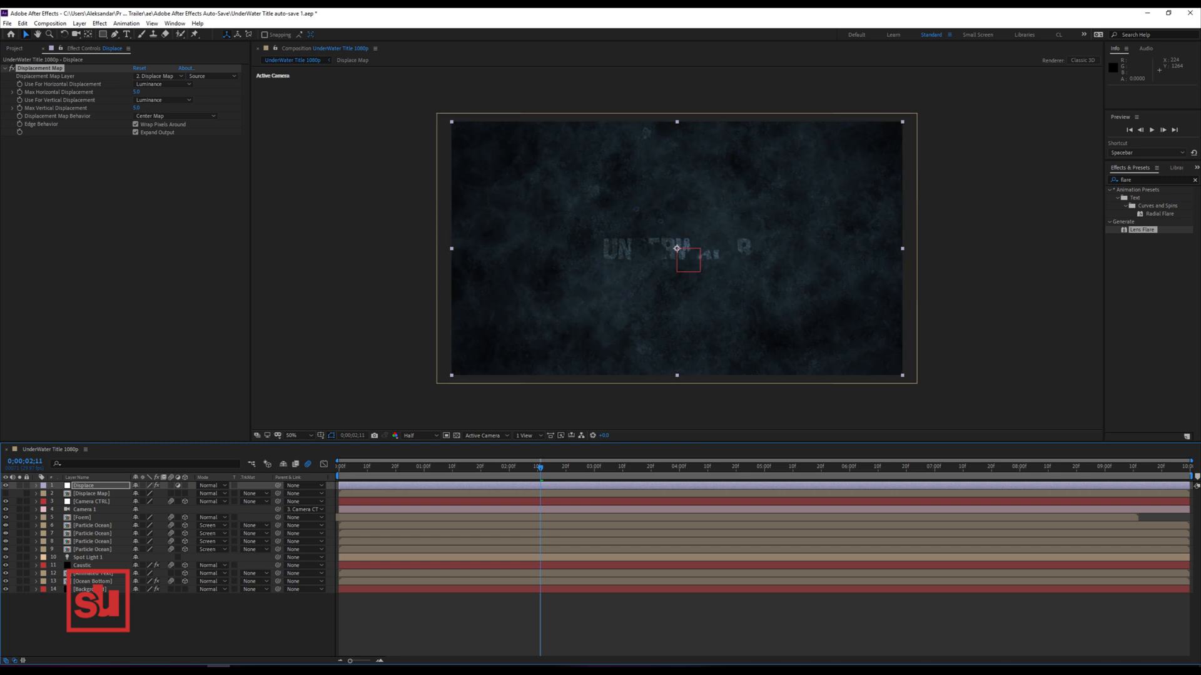
Set the Foam layer's blending mode to Screen.
left_click(87, 518)
left_click(212, 517)
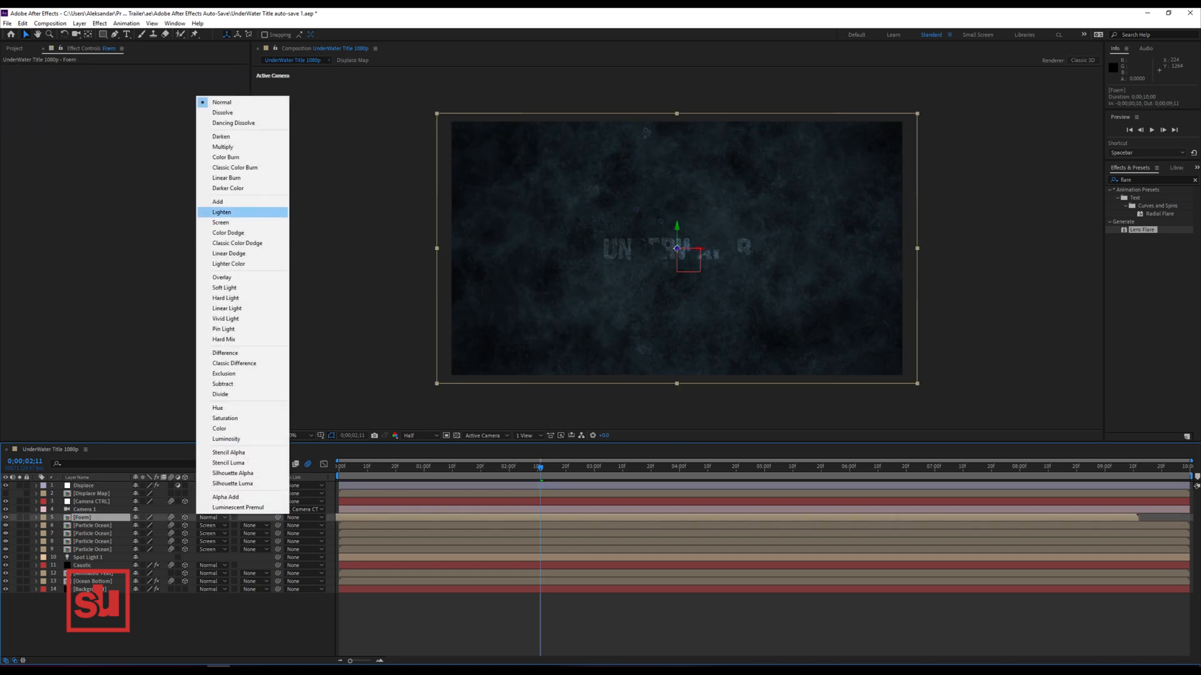
left_click(220, 223)
Duplicate the Background layer to the front of the stack, rename the copy Particles and delete its Gradient Ramp effect.
left_click(87, 589)
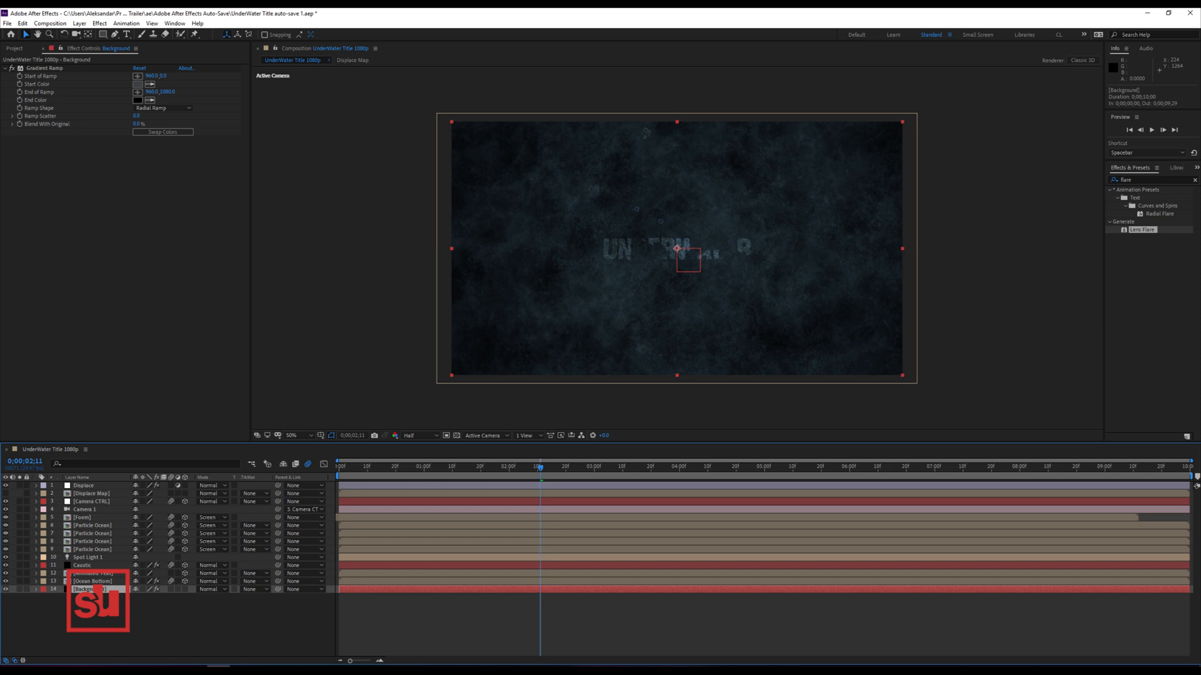
key("ctrl+d")
left_click_drag(87, 589, 87, 483)
key("Return")
type("Parti")
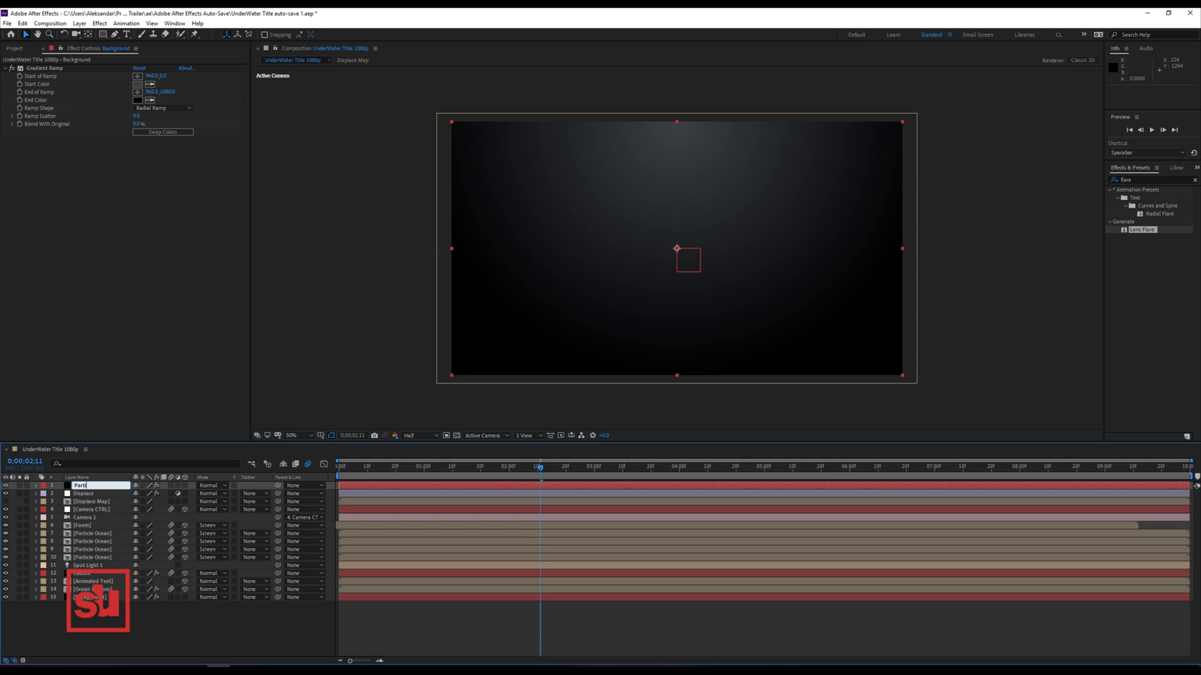
type("cles")
key("Return")
key("Delete")
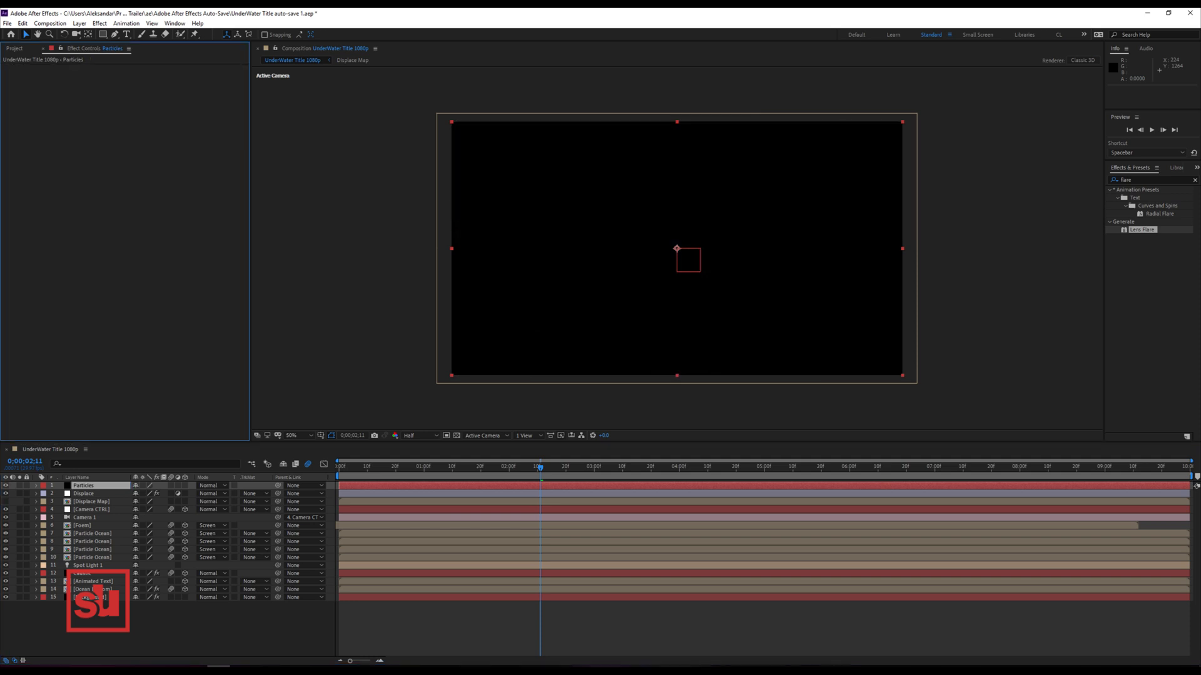
Apply Trapcode Particular to the Particles layer and set its Emitter Type to Box.
right_click(60, 118)
mouse_move(125, 356)
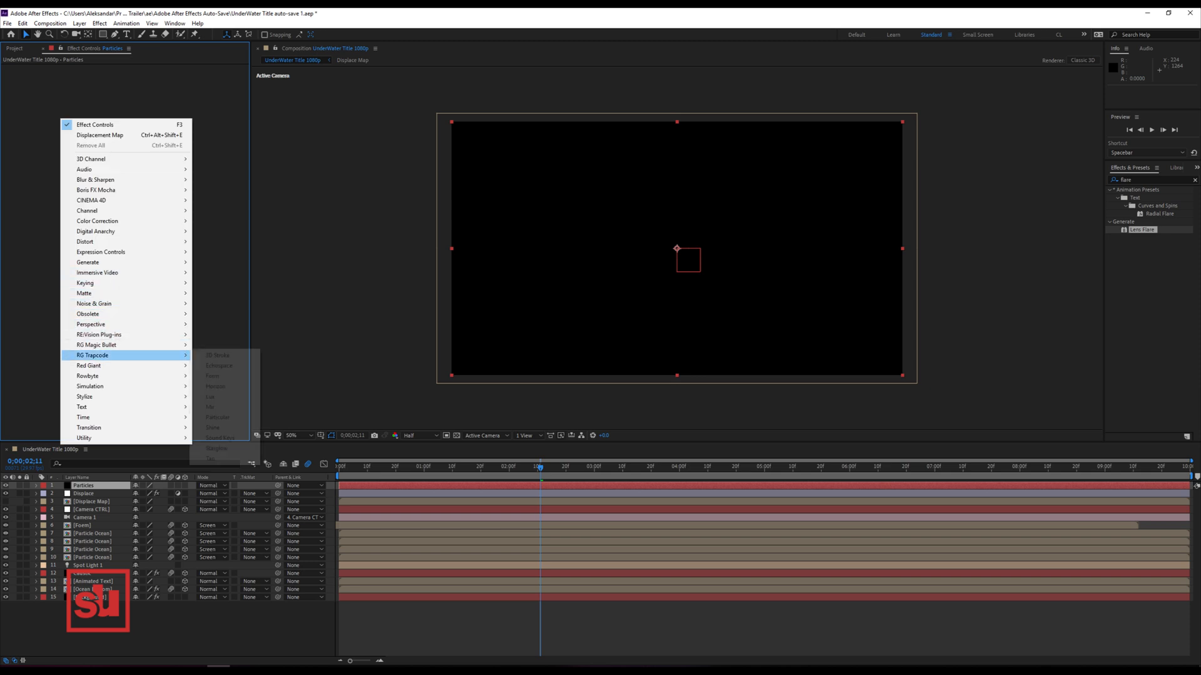
left_click(217, 418)
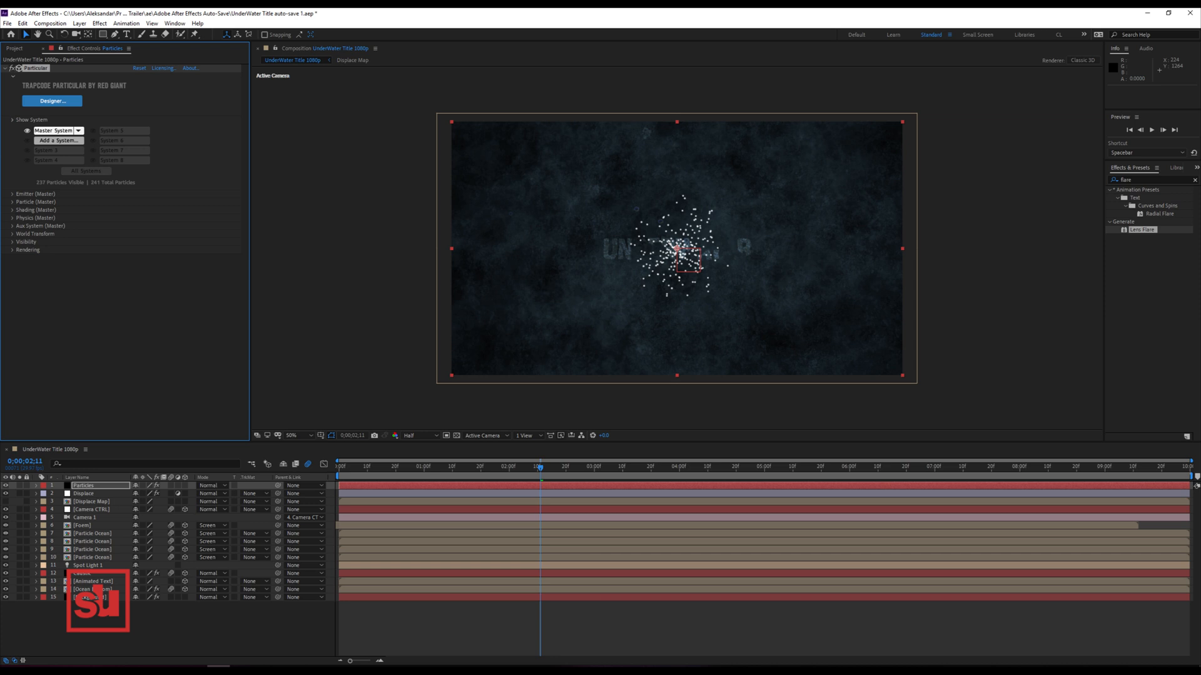
left_click(13, 120)
left_click(12, 128)
left_click(153, 152)
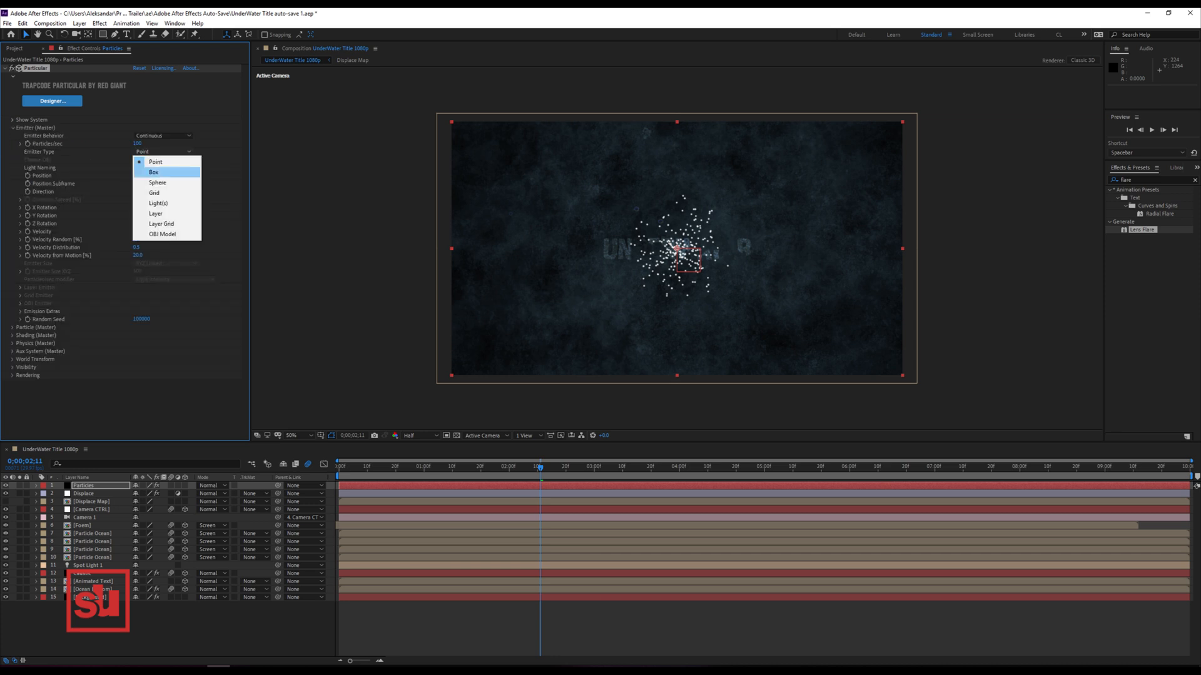
left_click(156, 172)
Increase the emitter's Particles/sec and Emitter Size XYZ, and set Velocity to 10.
left_click_drag(137, 144, 148, 144)
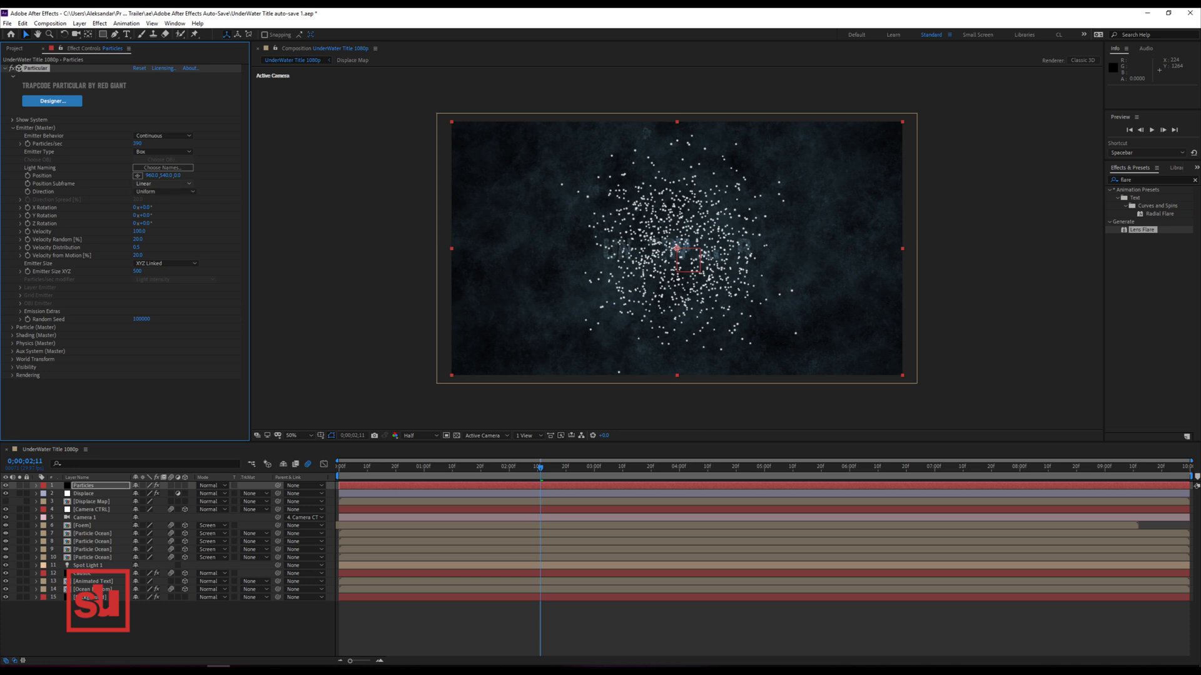
left_click_drag(137, 271, 256, 271)
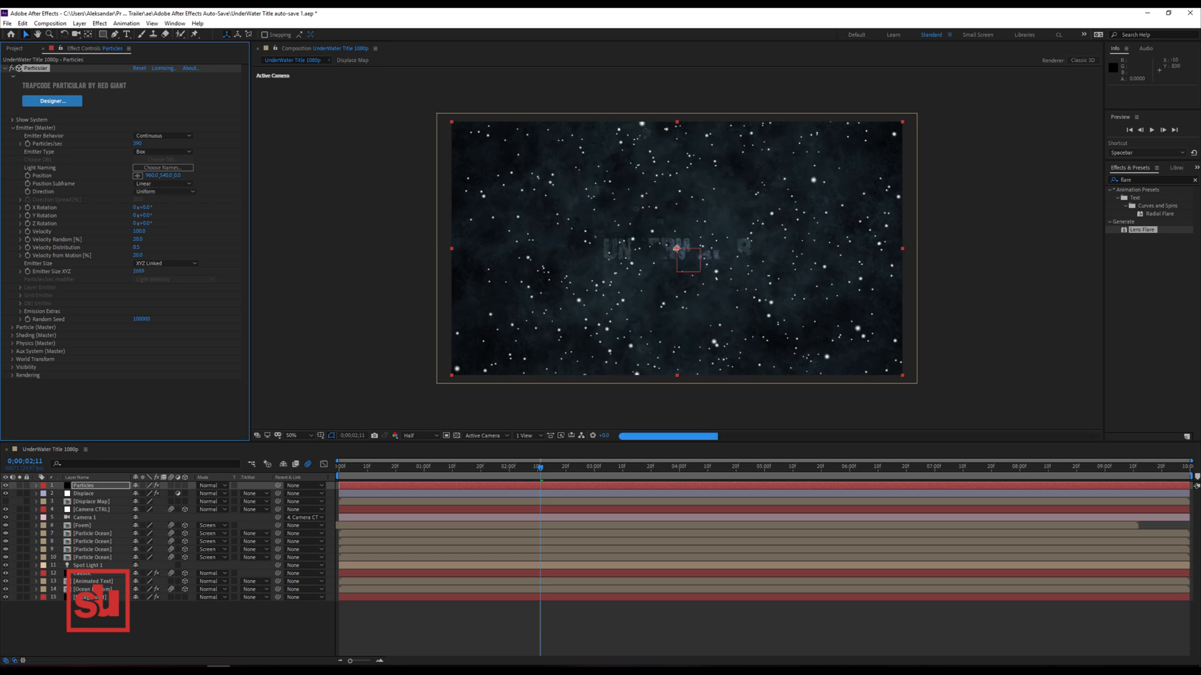
left_click(139, 231)
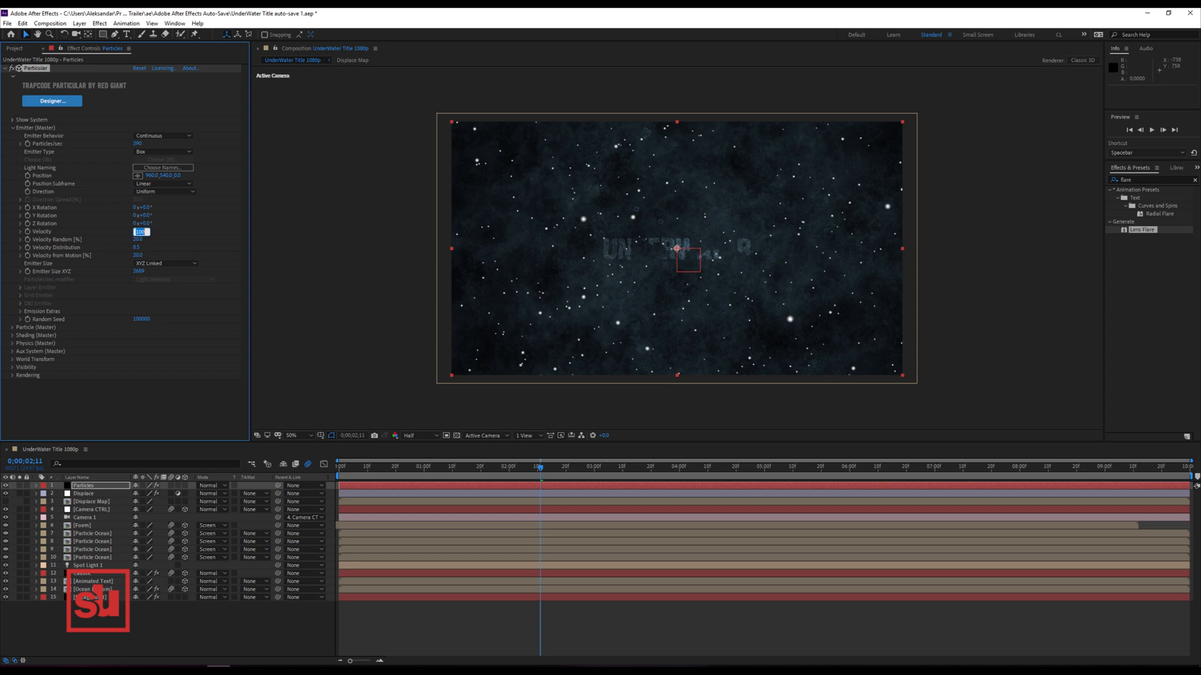
type("1")
key("Return")
Keyframe Particles/sec at the first frame and set it to 0 one frame after.
key("Home")
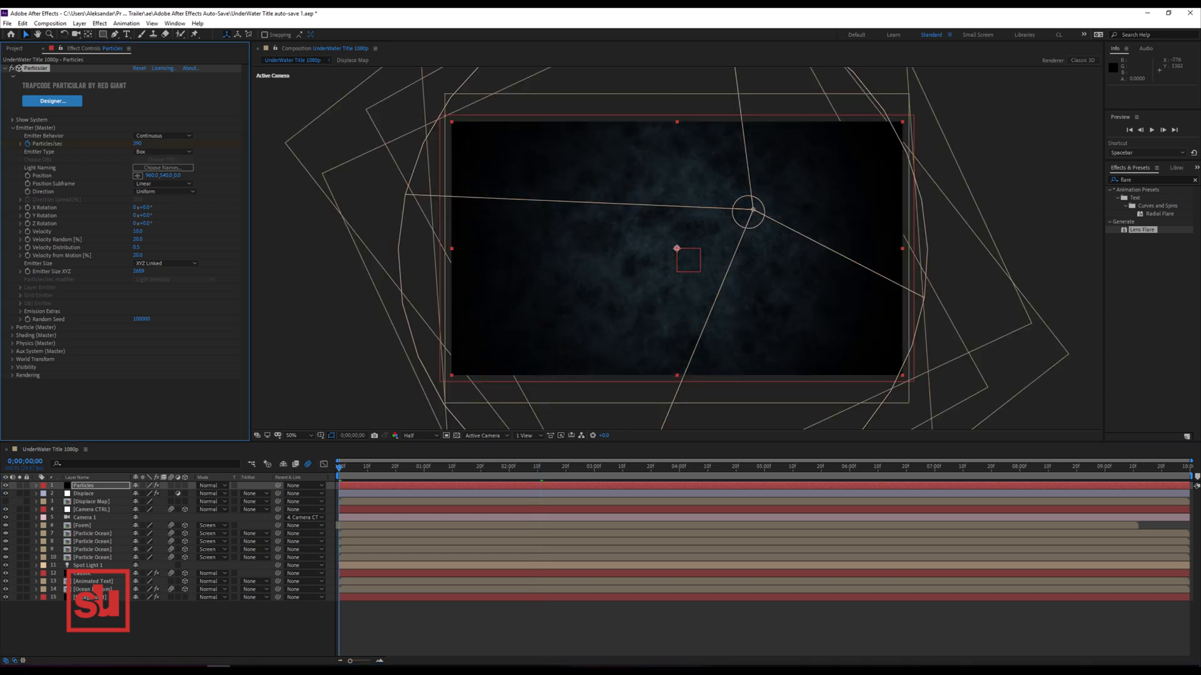
key("Page_Down")
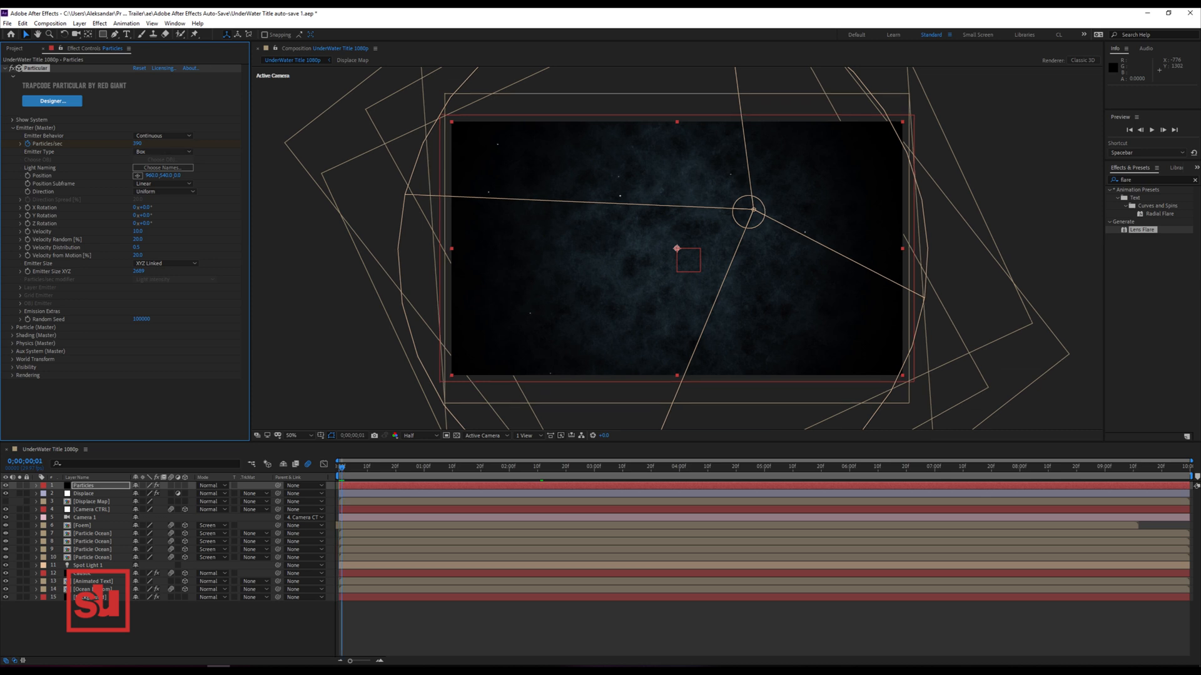
left_click(138, 144)
type("0")
key("Return")
Set the emitter's Pre Run to 100 and lengthen the particle Life beyond the composition's duration.
left_click(20, 312)
left_click_drag(134, 319, 197, 319)
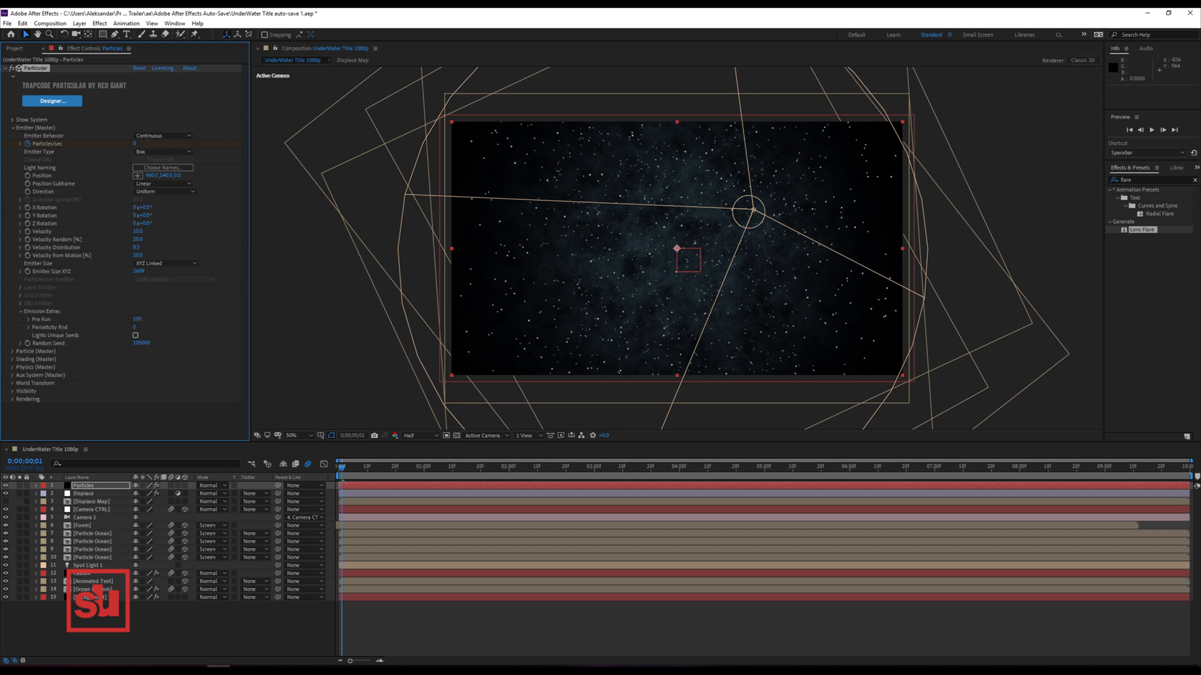
left_click(13, 351)
scroll(12, 352, "down", 3)
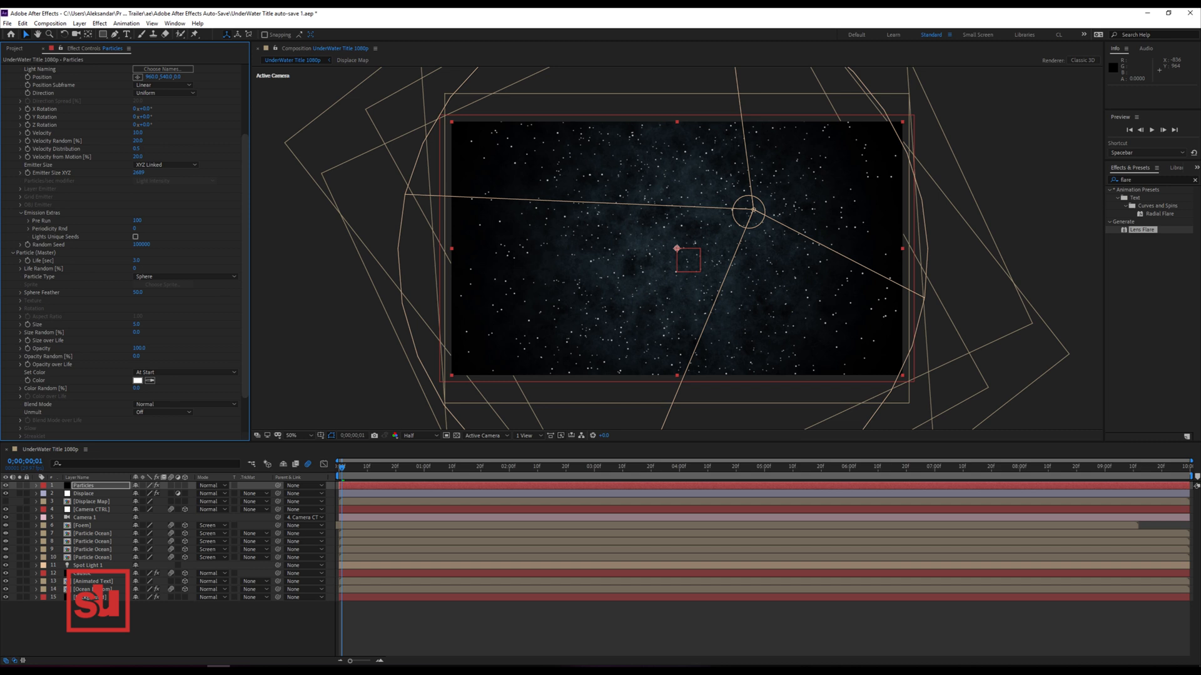
left_click_drag(136, 260, 292, 272)
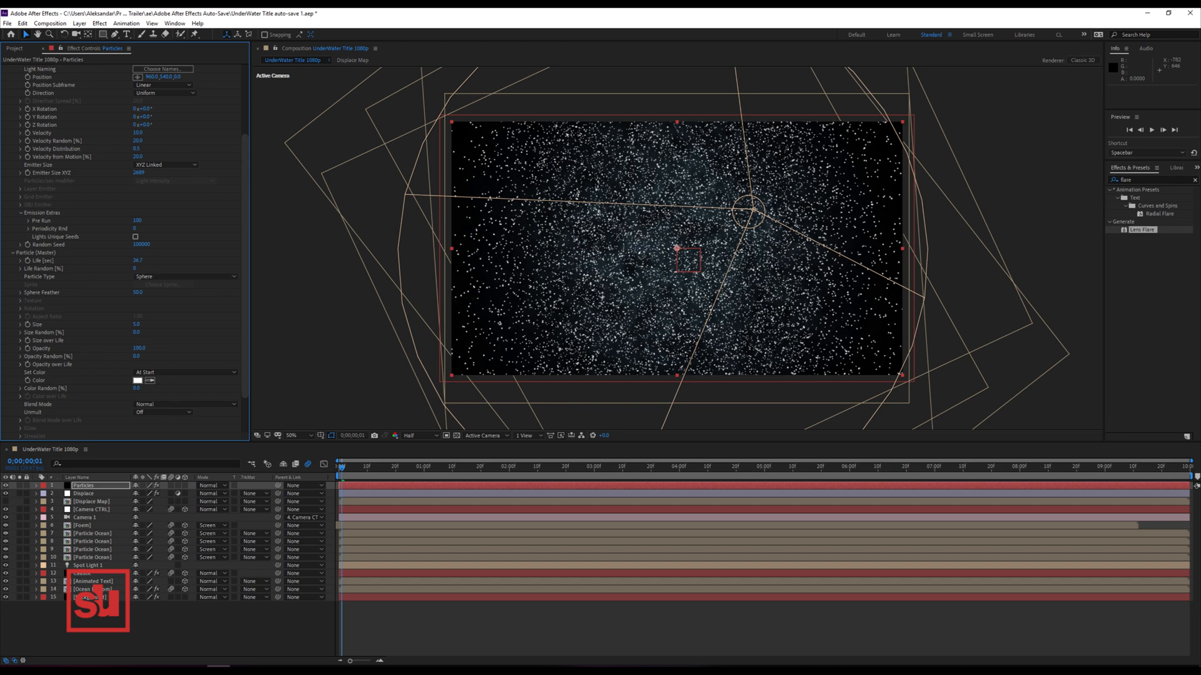
Lower Particles/sec to 50 at the first frame and set the particle Size to 4 with a higher Size Random.
scroll(125, 250, "up", 2)
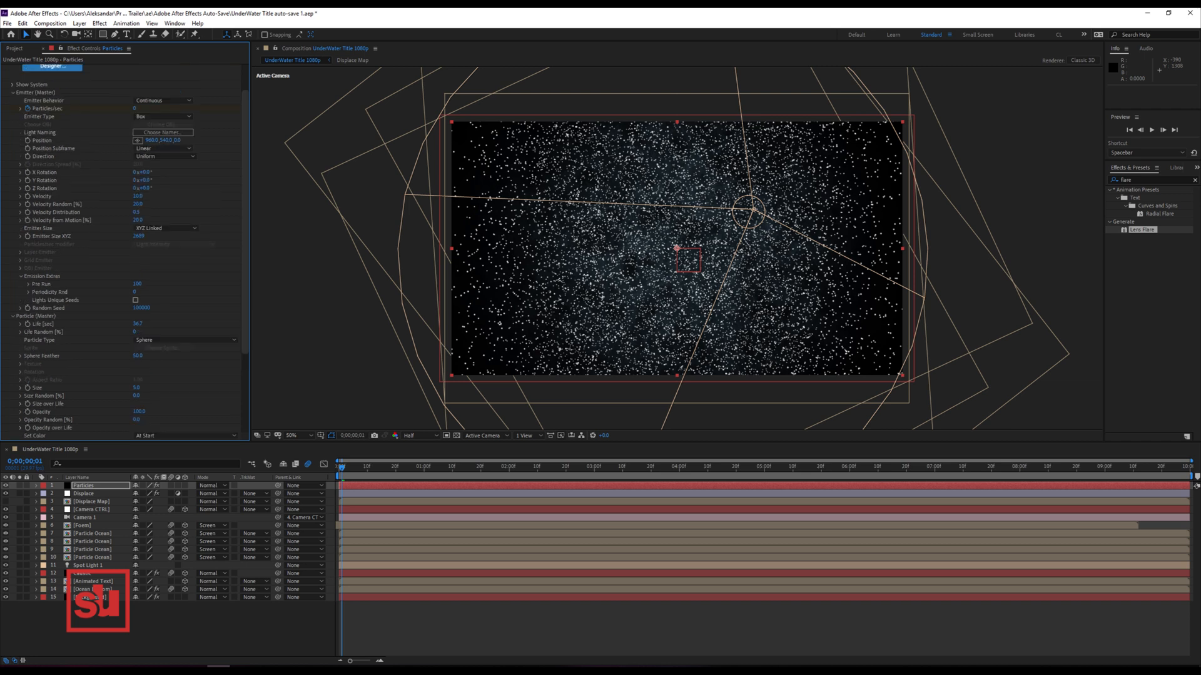
left_click(338, 468)
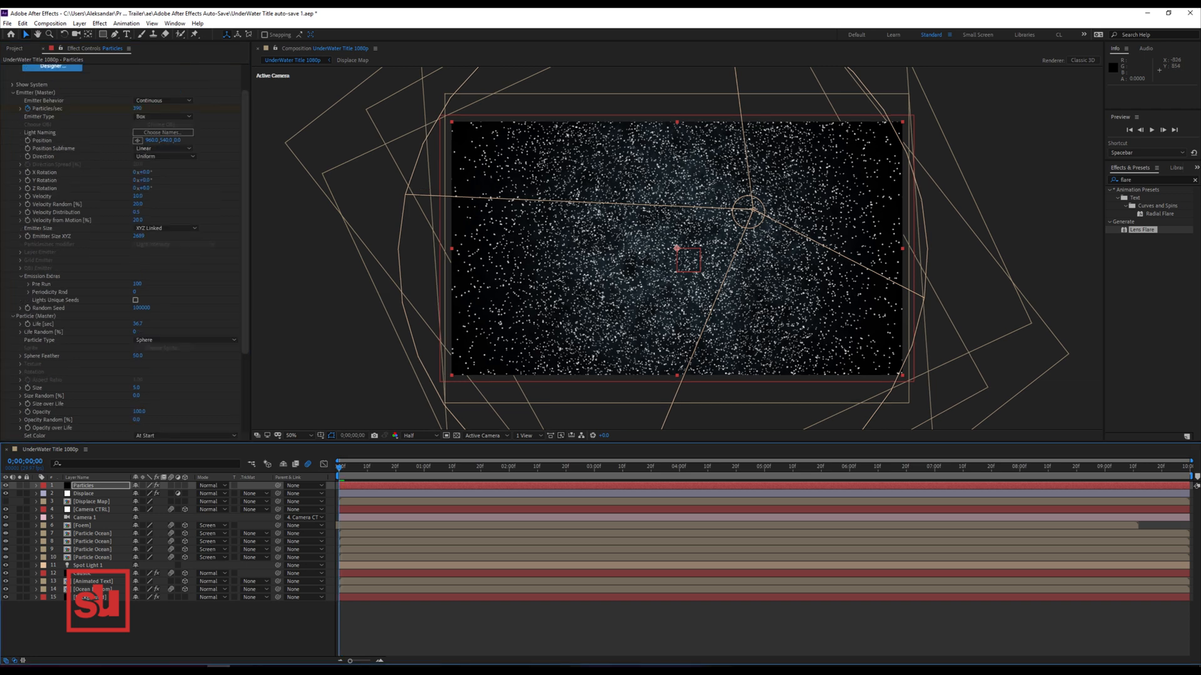
left_click_drag(137, 108, 94, 108)
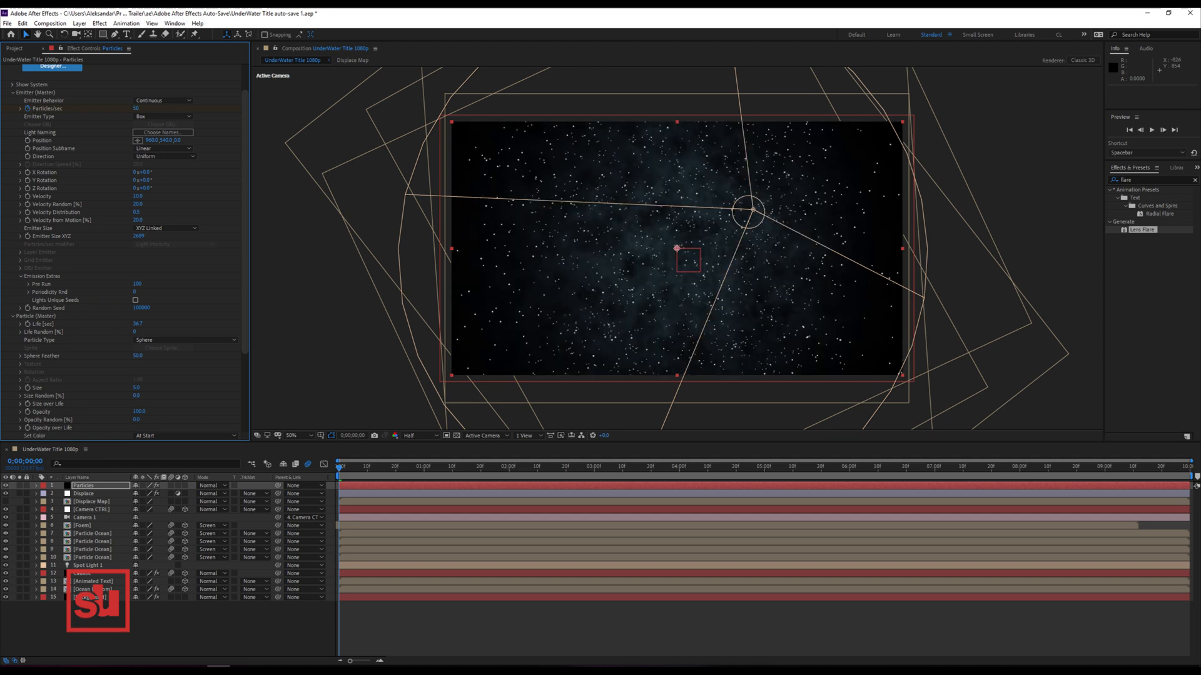
scroll(125, 250, "down", 1)
left_click(137, 367)
type("4")
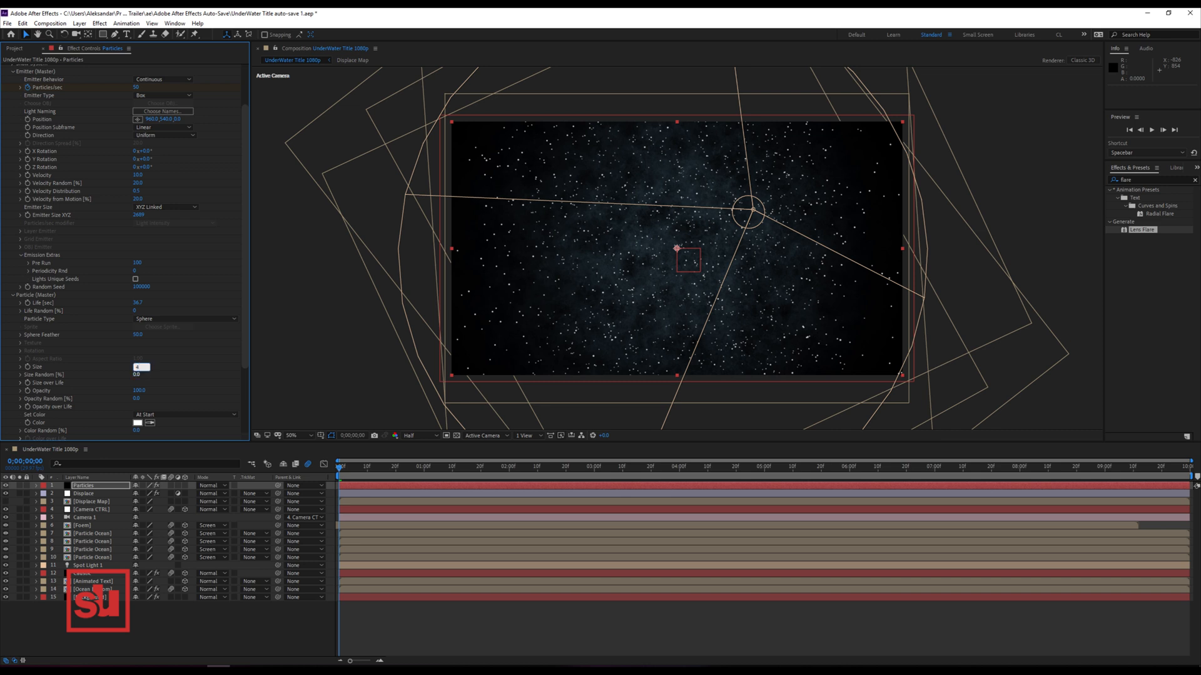
key("Return")
key("space")
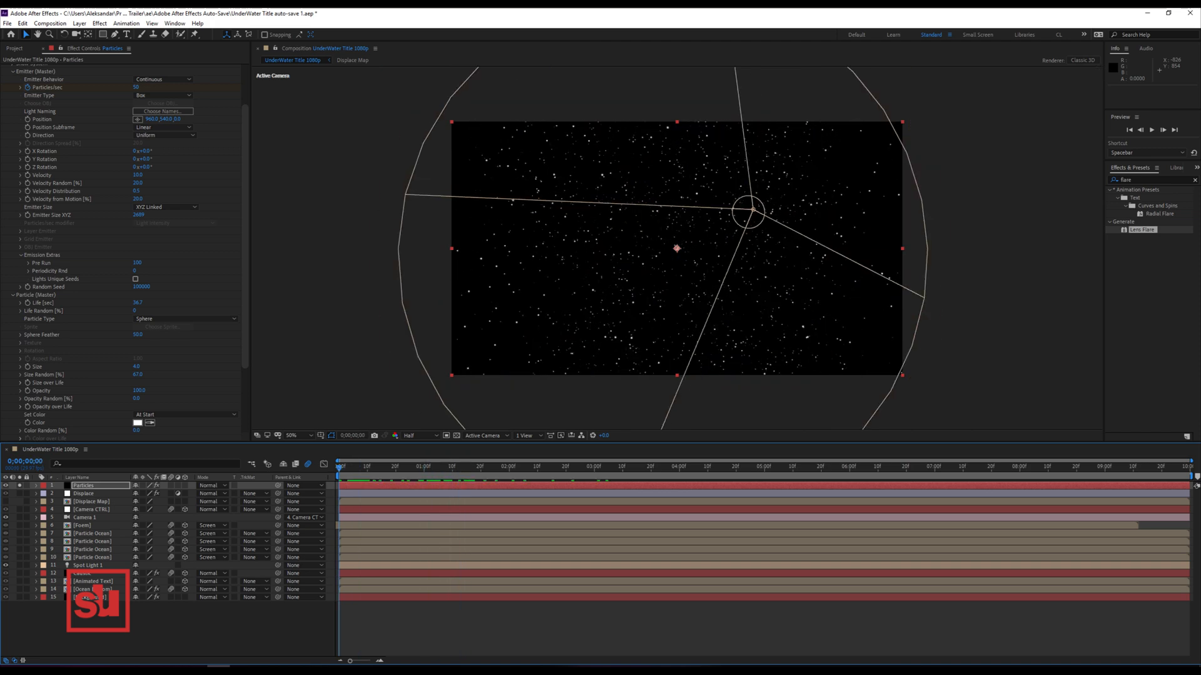
key("space")
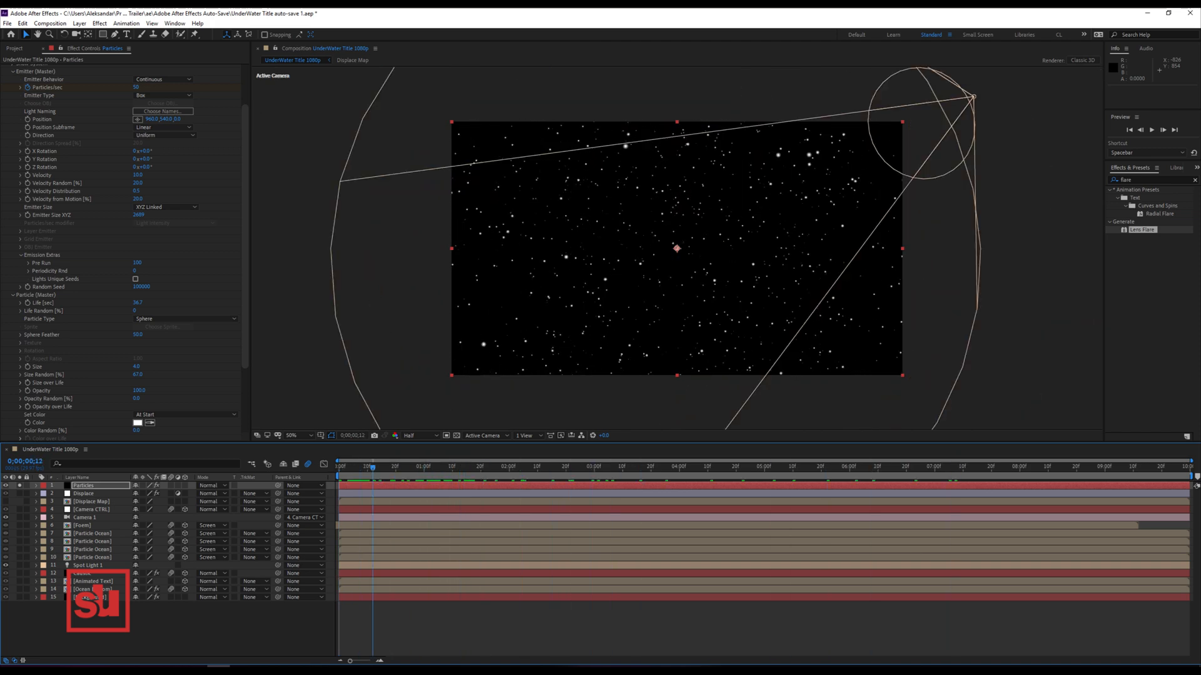
Set Particles/sec to 45 at the first frame and enlarge Emitter Size XYZ further, previewing the particles.
left_click_drag(257, 322, 258, 423)
scroll(122, 251, "up", 2)
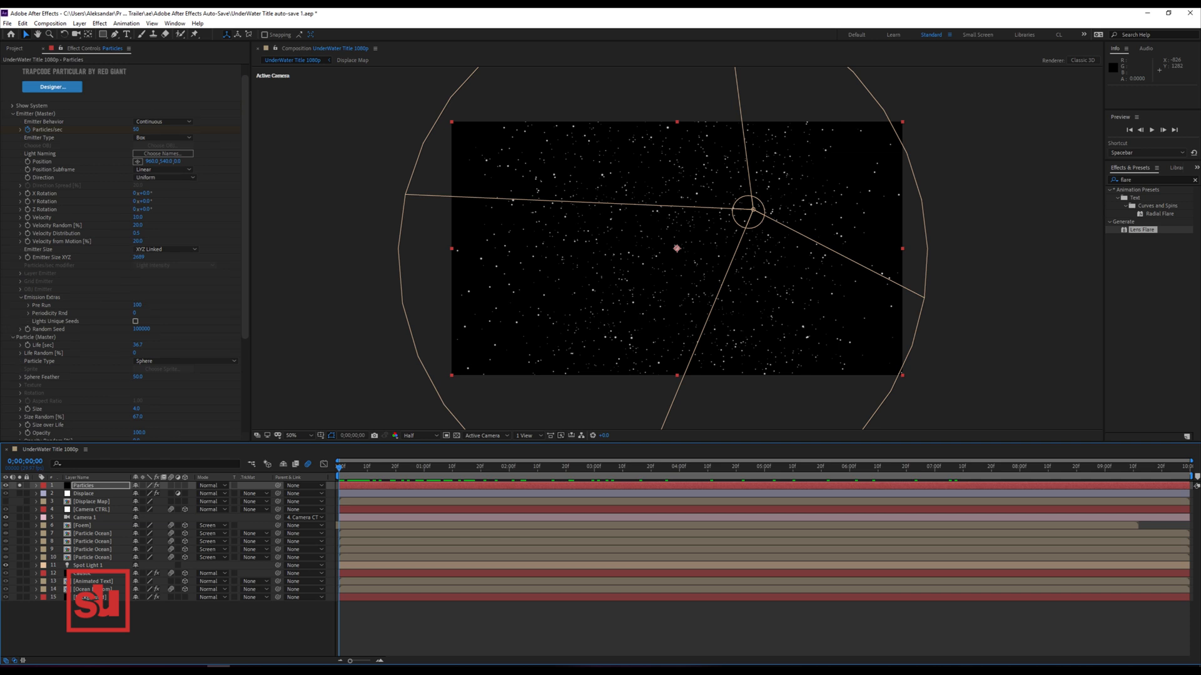
left_click(136, 130)
type("3")
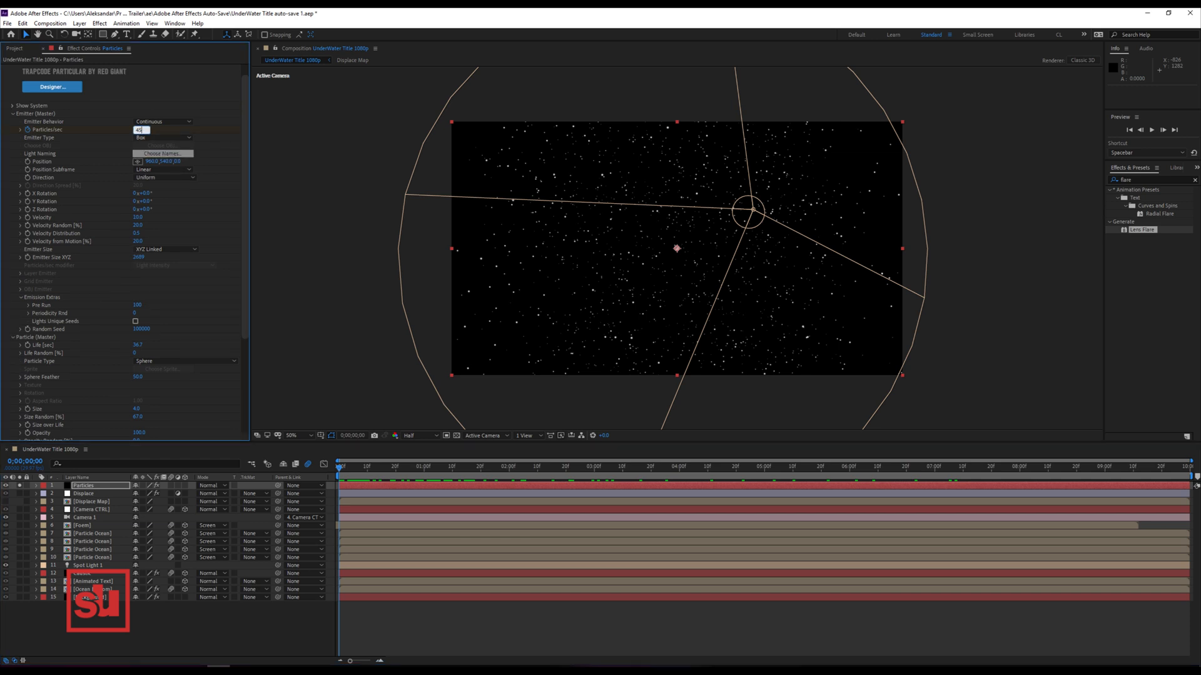
type("5")
key("Return")
left_click_drag(139, 257, 376, 265)
key("space")
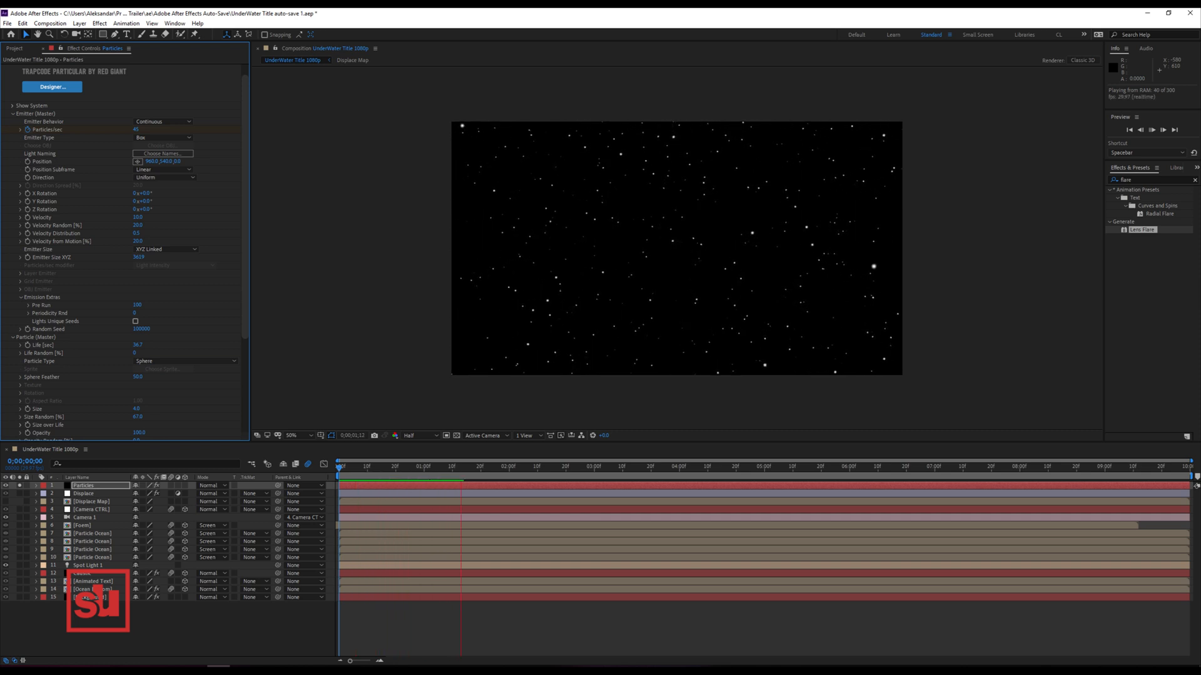
Set the particles' Sphere Feather to 100 and raise their Opacity Random.
scroll(126, 250, "down", 2)
key("space")
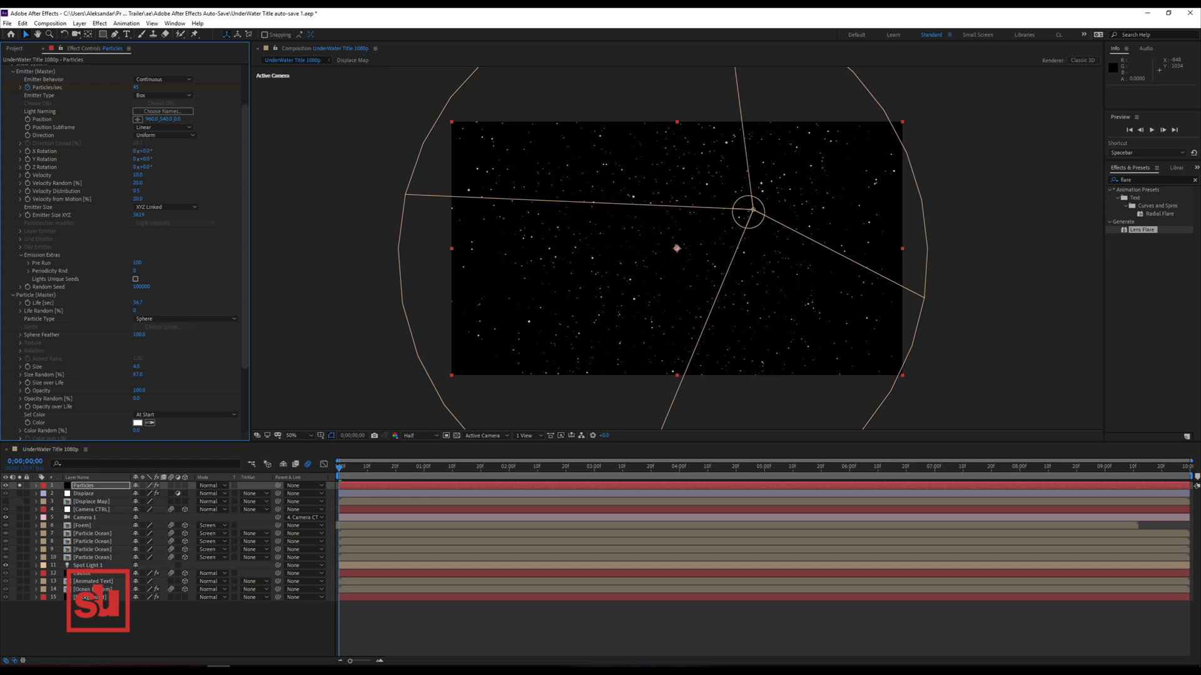
scroll(125, 250, "down", 1)
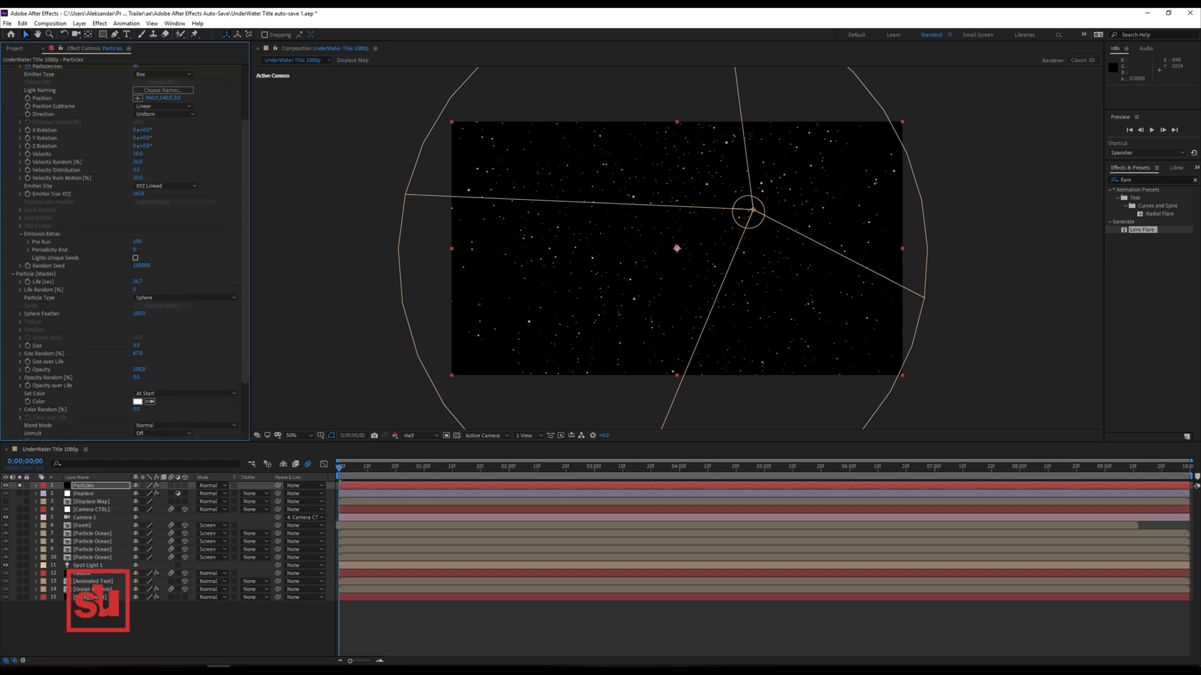
scroll(125, 250, "down", 3)
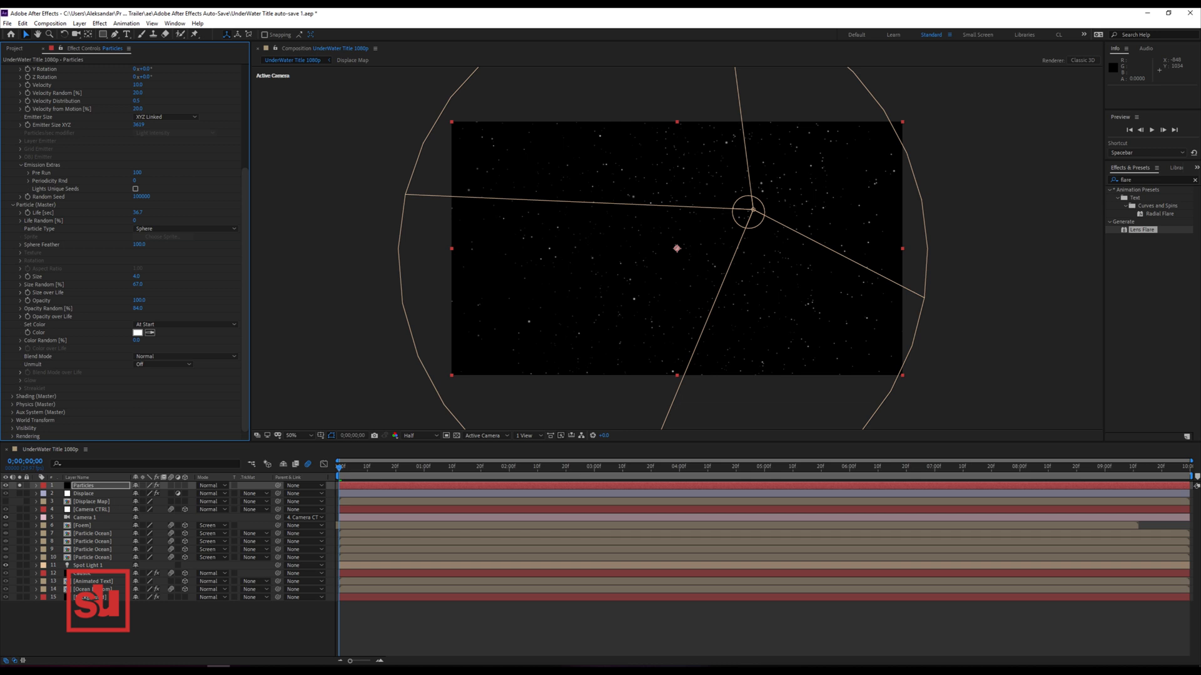
Change the particle color to a light blue.
left_click(137, 332)
left_click(143, 81)
mouse_move(104, 34)
left_mouse_down()
mouse_move(60, 31)
mouse_move(72, 31)
left_mouse_up()
left_click(218, 32)
Apply the triangular rise-and-fall preset curve to both Size over Life and Opacity over Life.
left_click(21, 293)
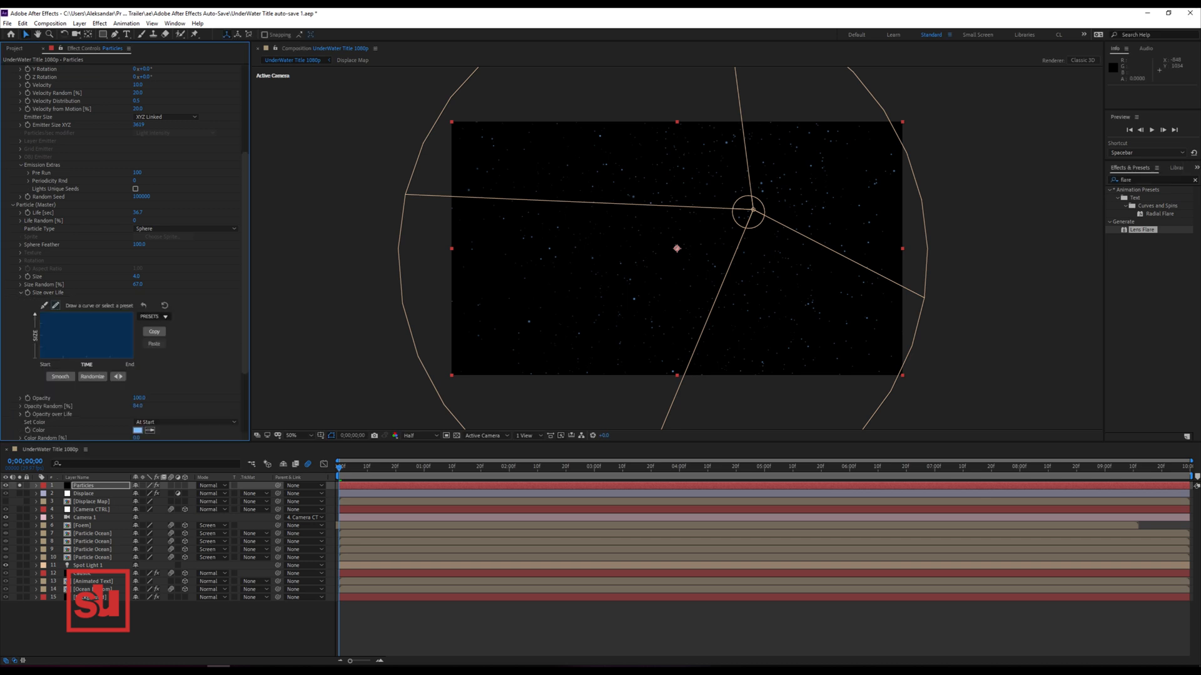
left_click(154, 317)
left_click(154, 346)
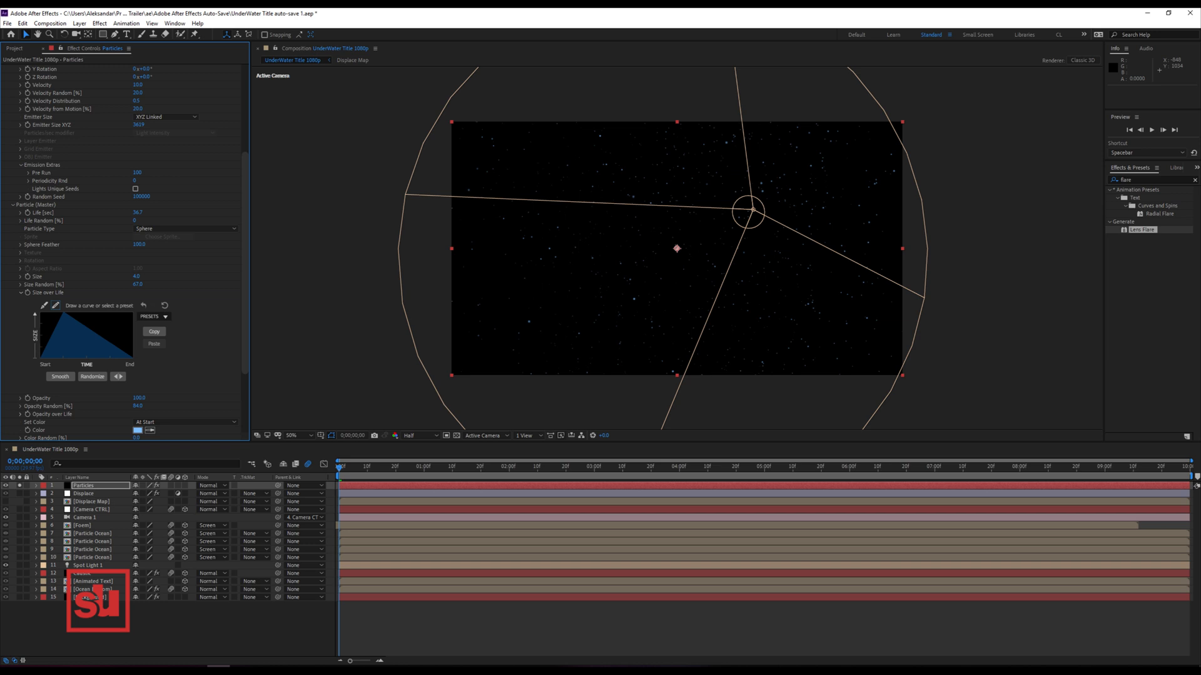
scroll(125, 251, "down", 3)
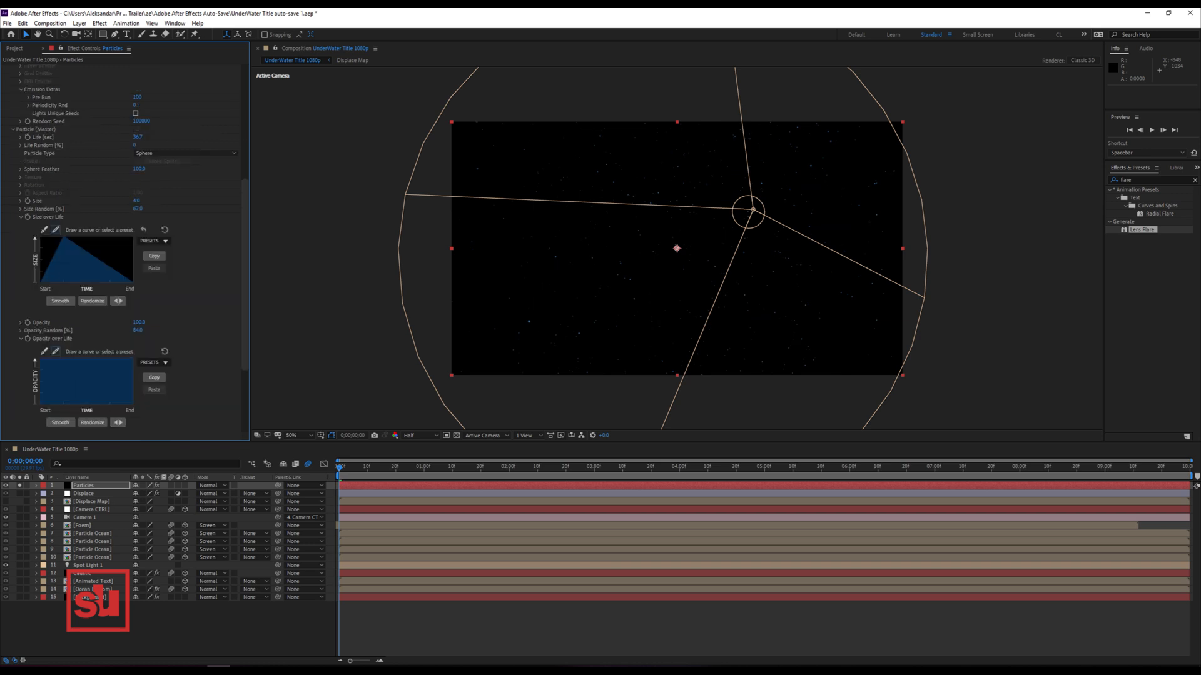
left_click(152, 362)
left_click(153, 393)
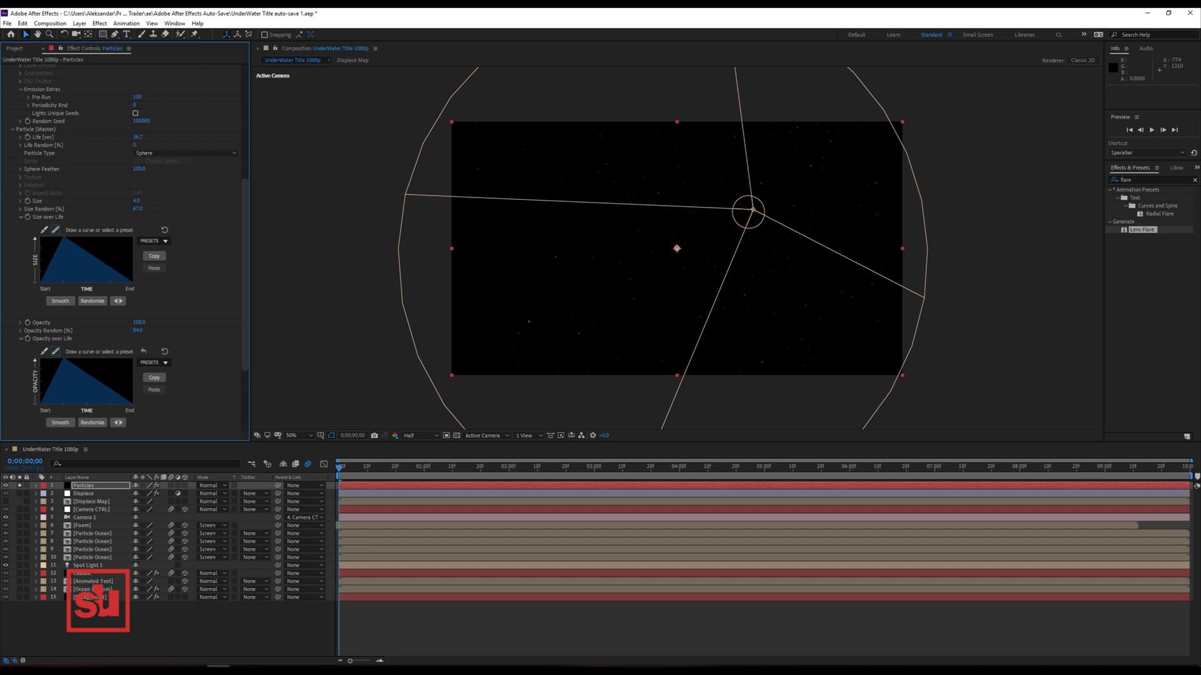
Duplicate the Particles layer and delete the Particular effect from the copy.
left_click(85, 486)
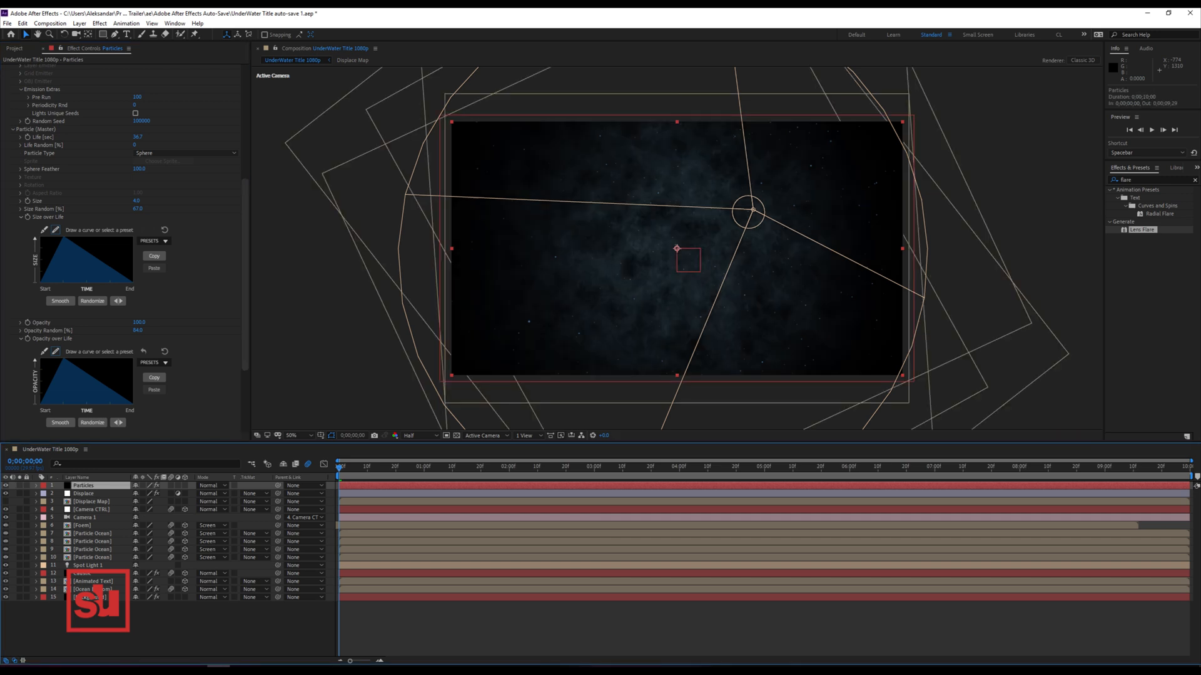
key("ctrl+d")
left_click(36, 68)
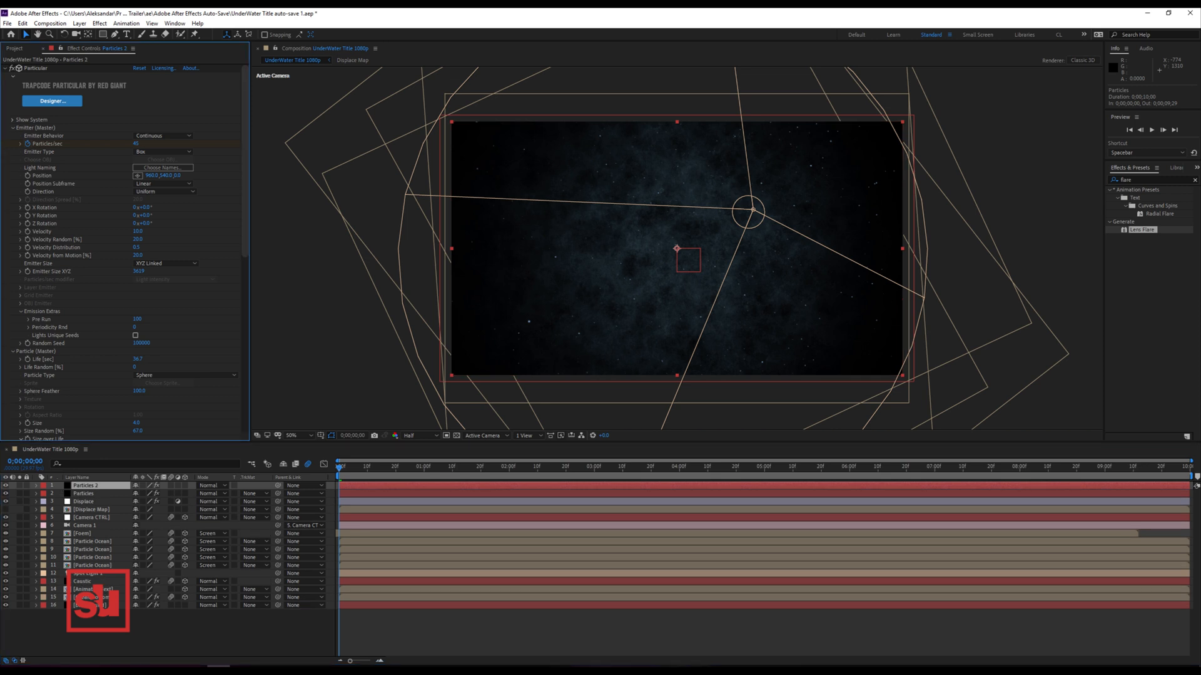
key("Delete")
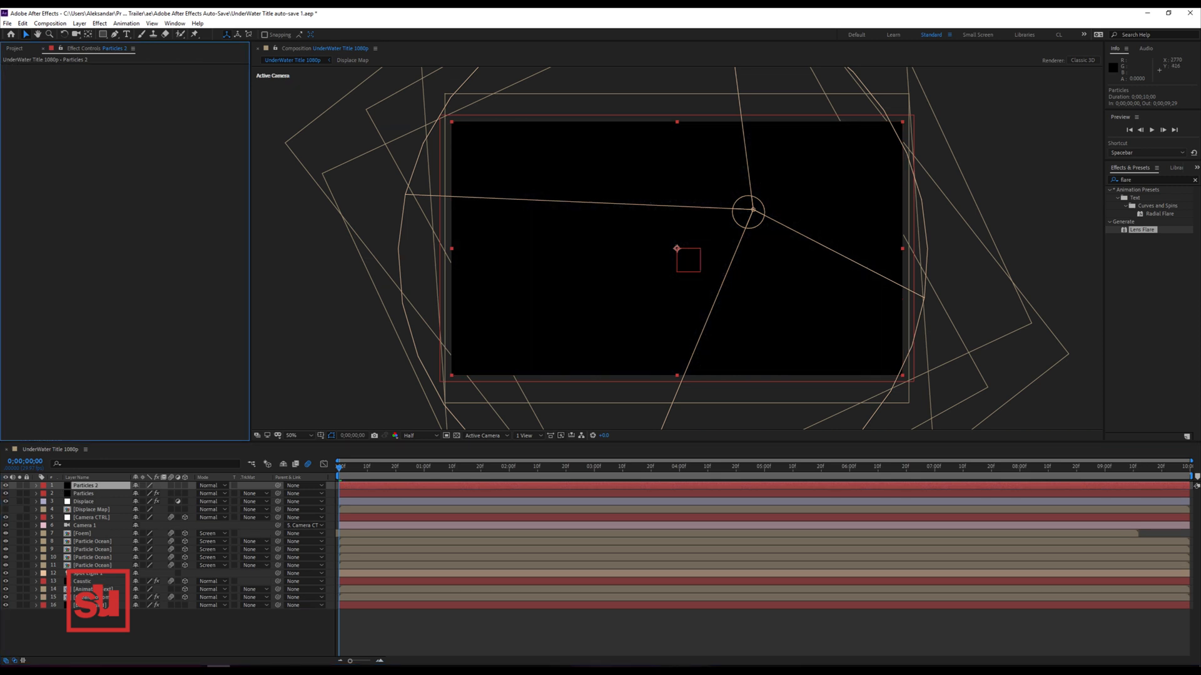
Search the effects for "flare" and apply Lens Flare to the Particles 2 layer.
left_click(1195, 180)
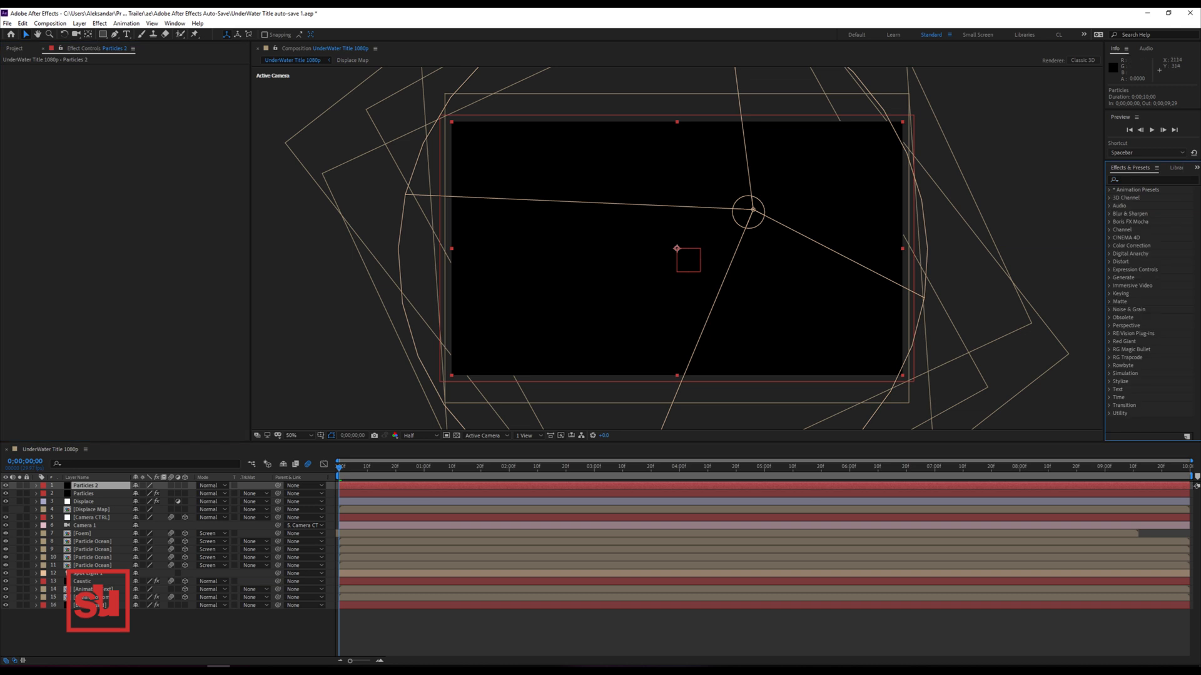
left_click(1149, 180)
type("flare")
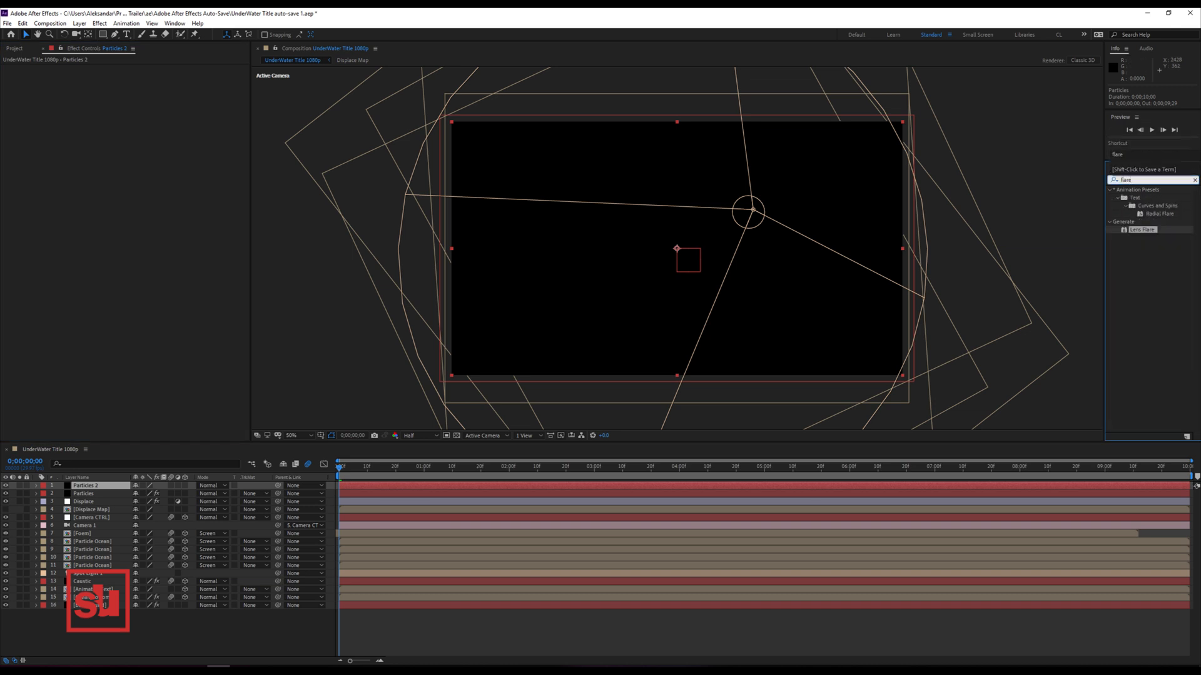
left_click_drag(1142, 229, 150, 250)
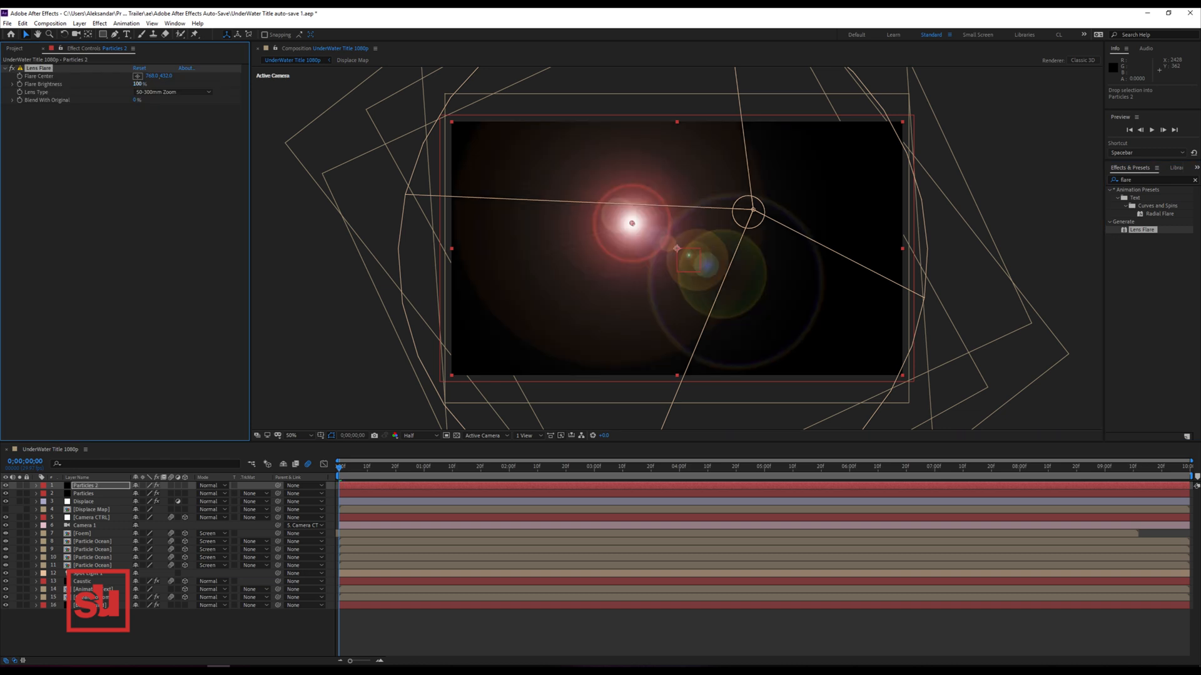
Set the Lens Type to 105mm Prime and move the Flare Center to the frame's upper-left corner at about -12, -12.
left_click(172, 92)
left_click(166, 123)
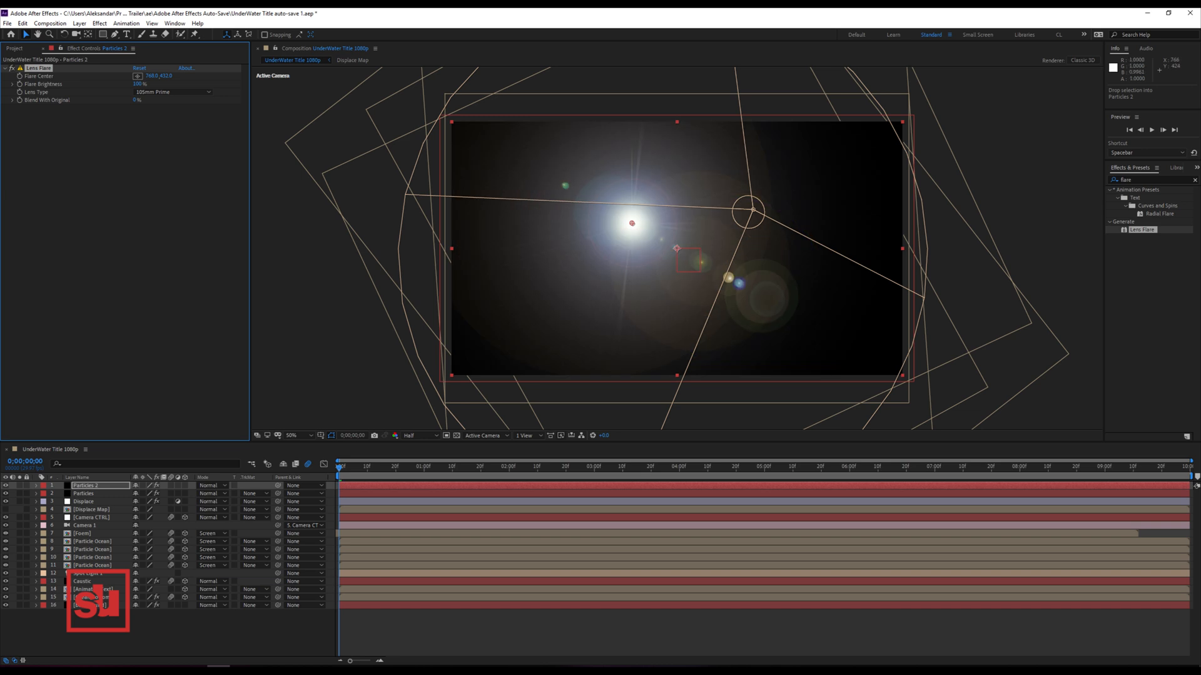
left_click_drag(631, 224, 448, 119)
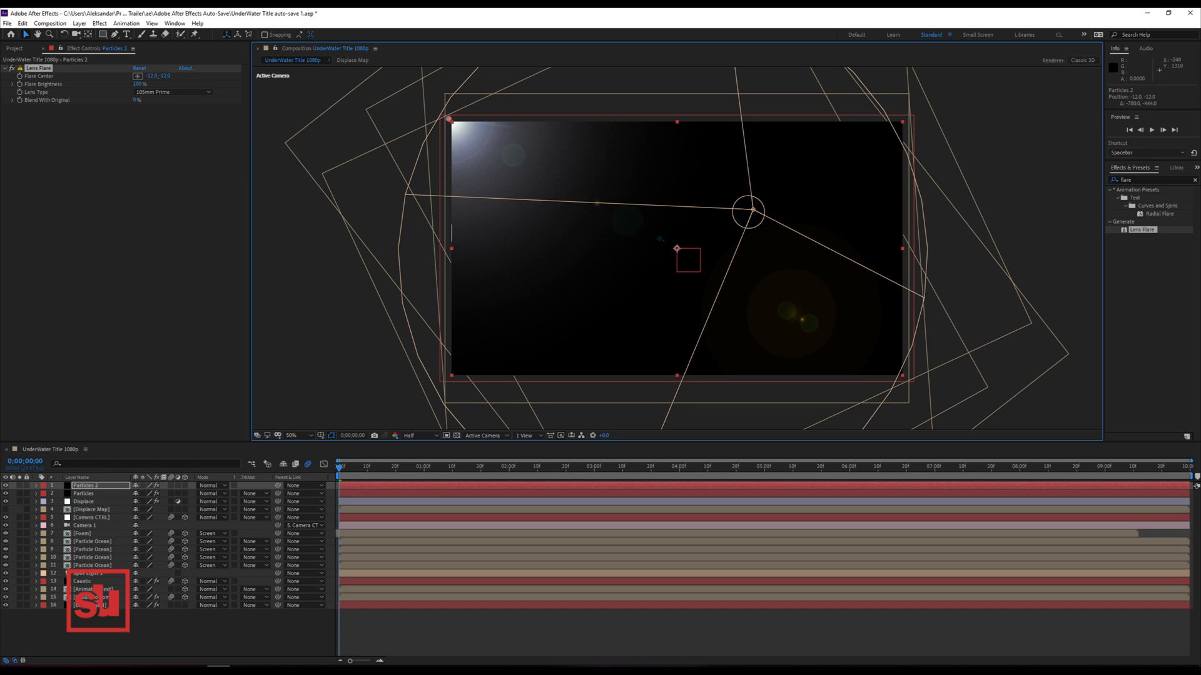
Keyframe the Flare Center at the first frame and go to the Camera CTRL position keyframe at 0;00;00;28.
left_click(19, 76)
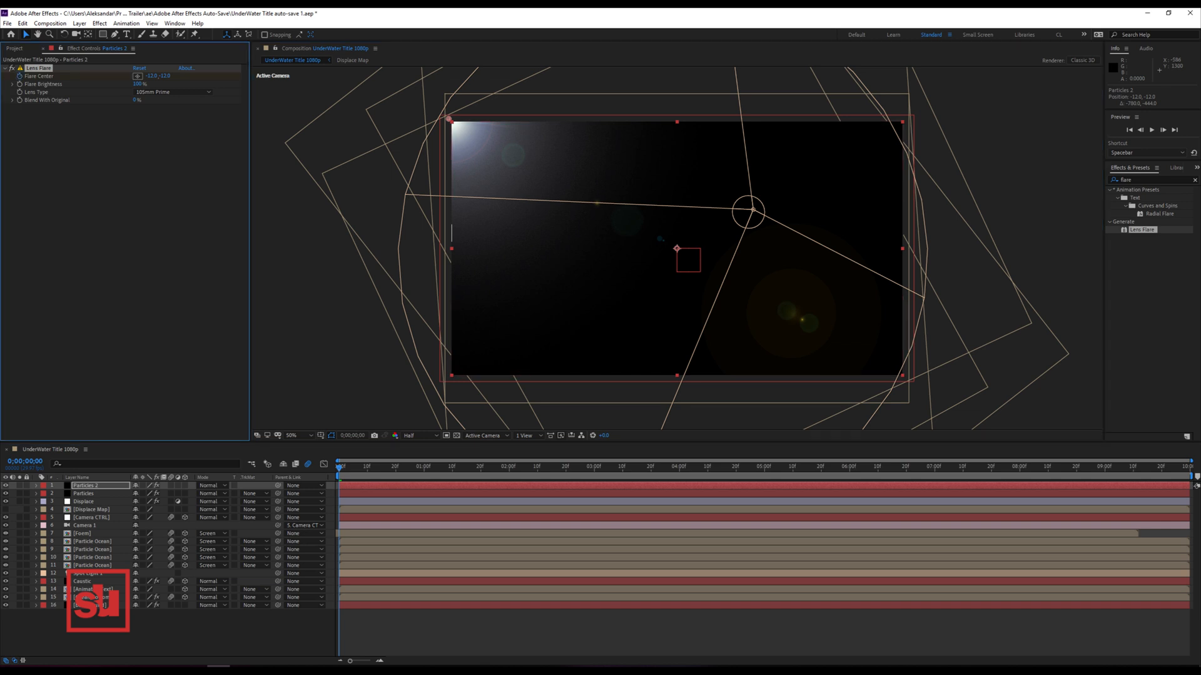
left_click(91, 518)
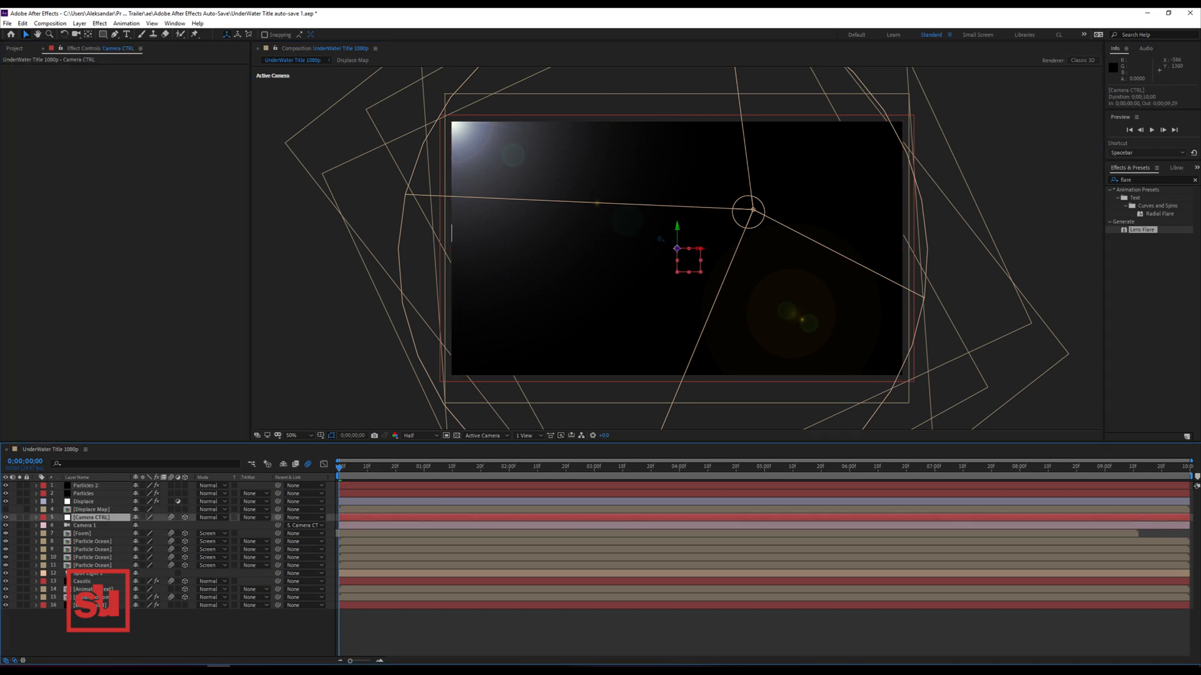
key("u")
key("k")
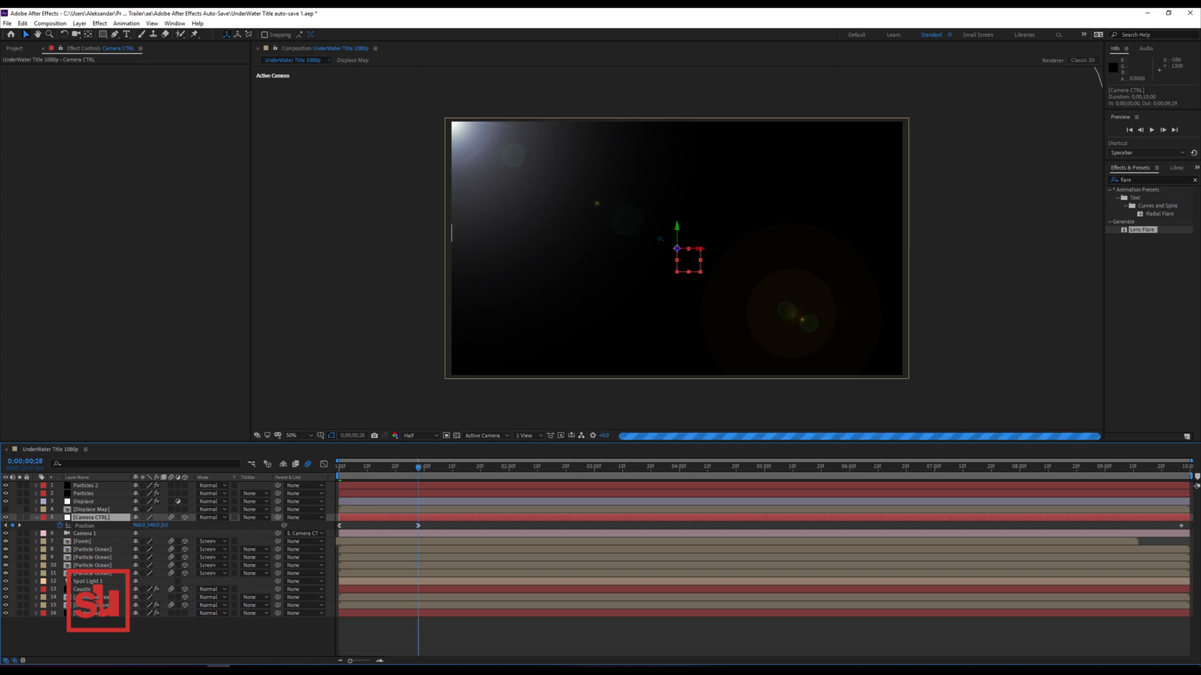
left_click(85, 485)
key("u")
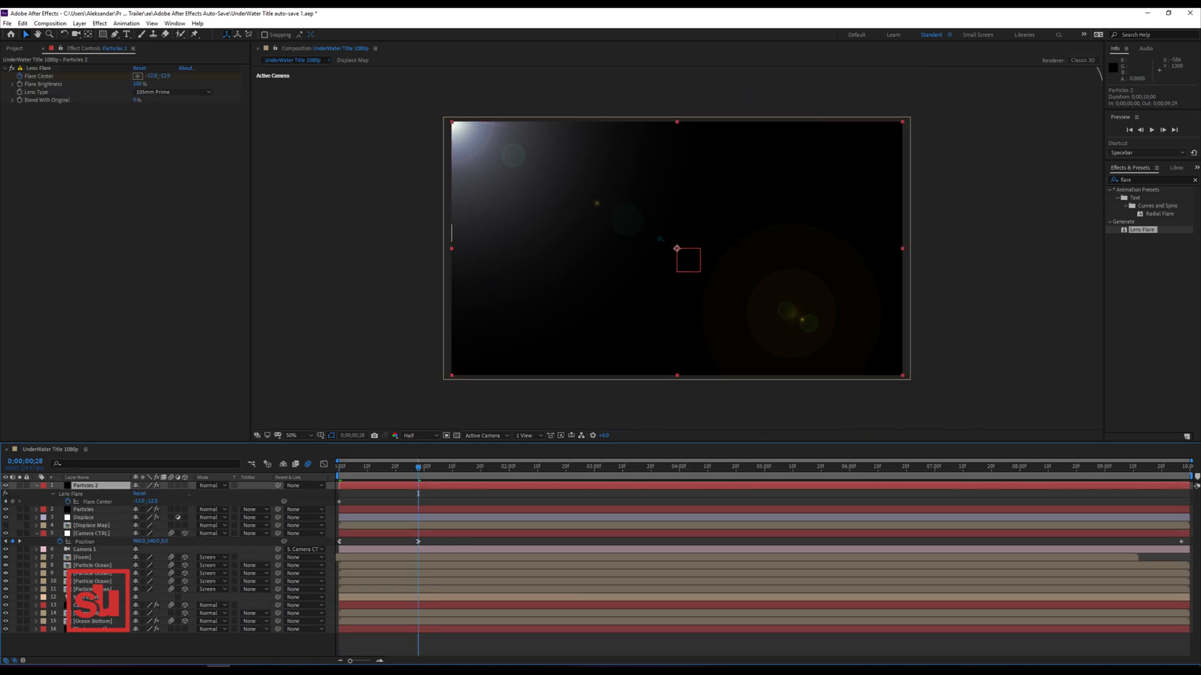
Rename the Particles 2 layer as Flare.
key("Return")
type("Flare")
key("Return")
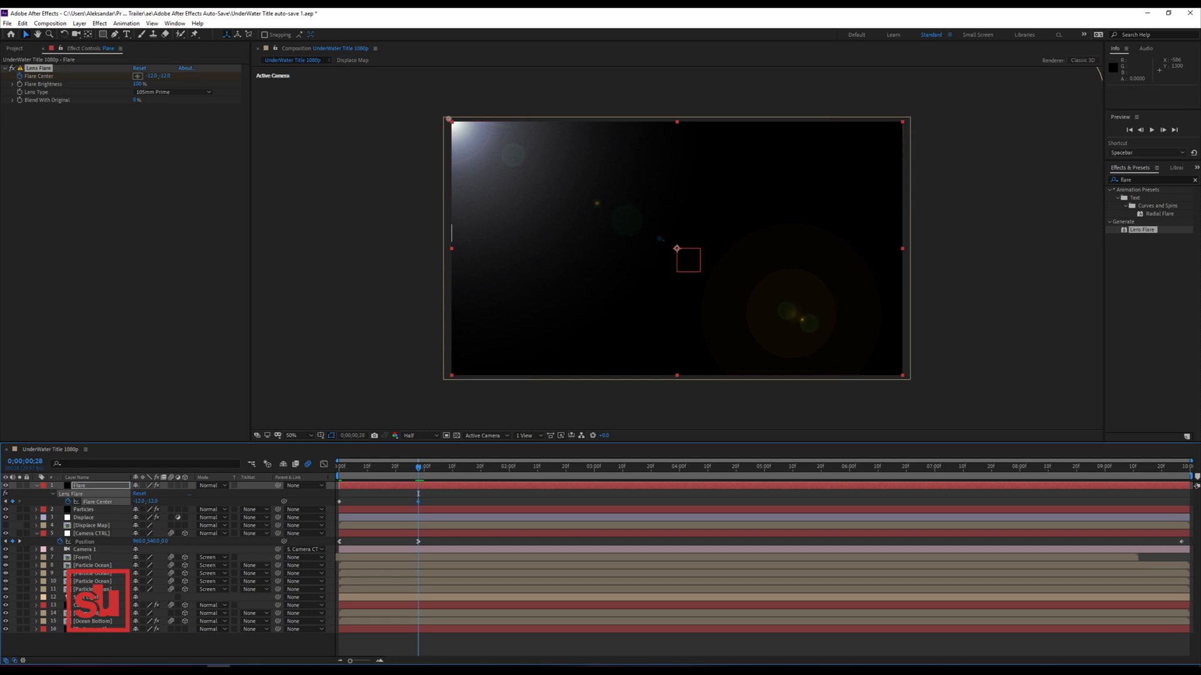
Move the Flare Center to about -176, -94 at 0;00;00;28 and raise the Flare Brightness to about 130%.
key("Home")
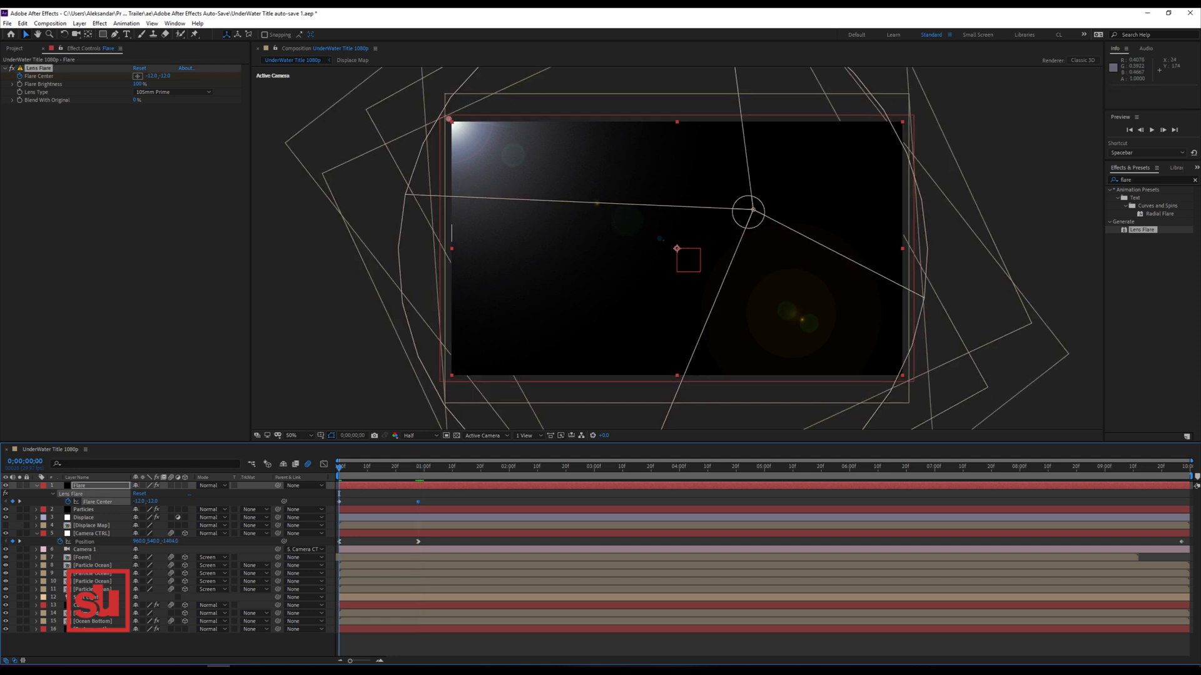
key("k")
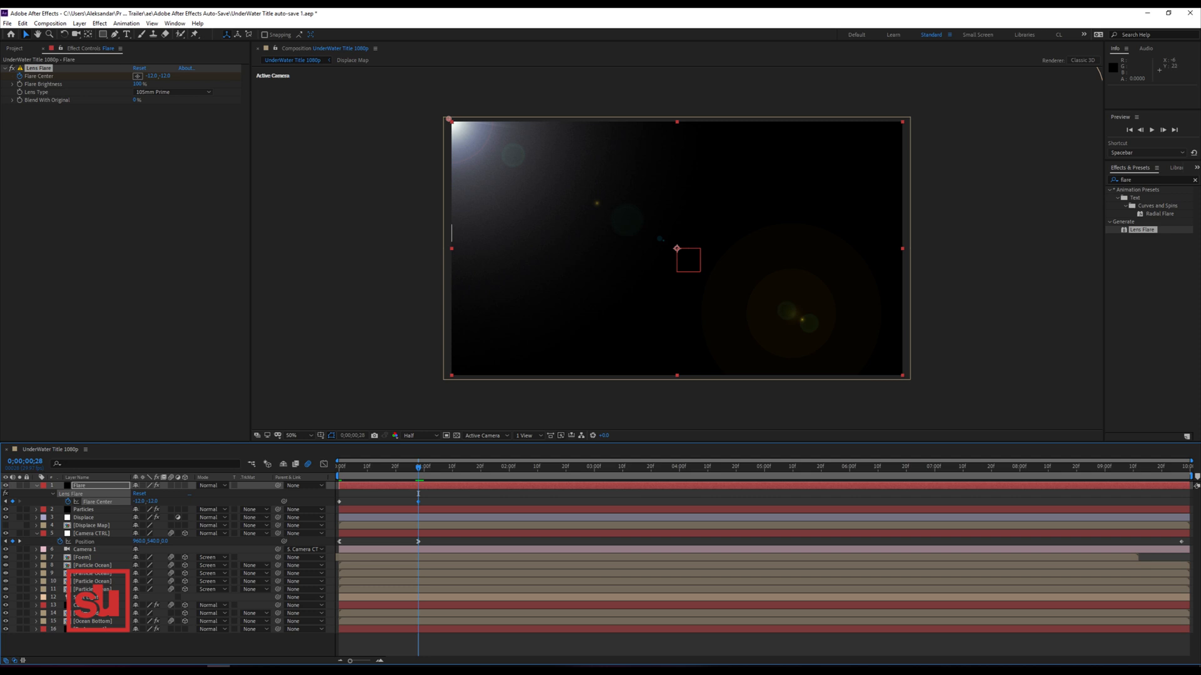
left_click_drag(449, 119, 411, 100)
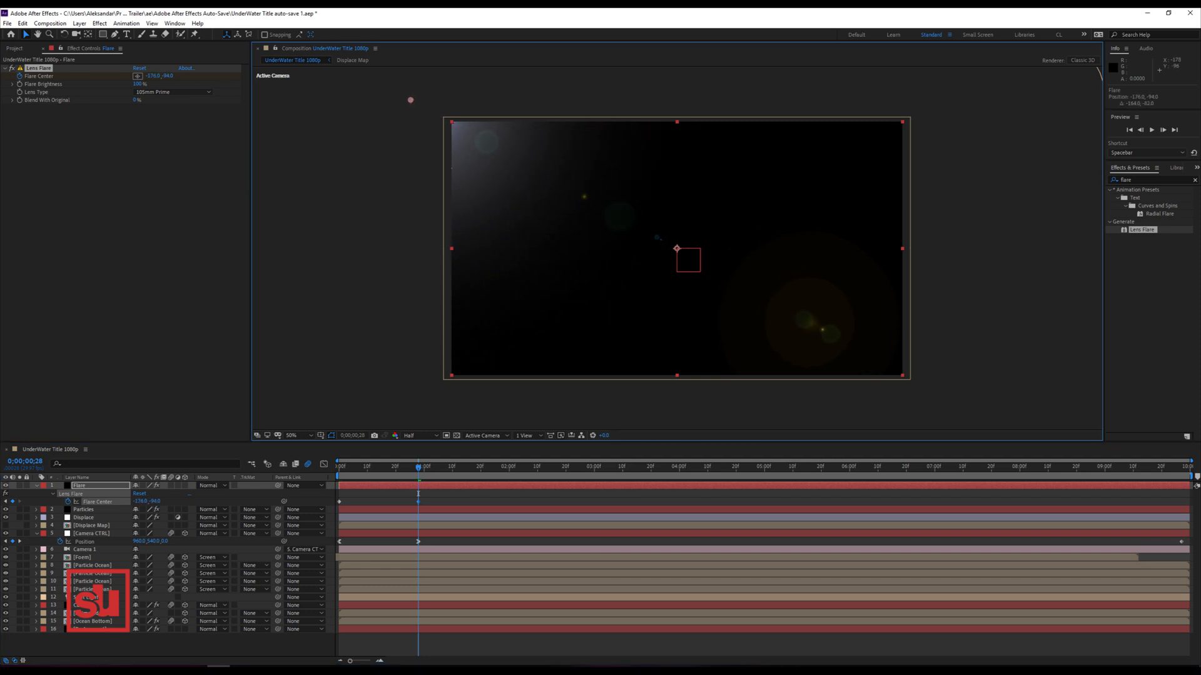
left_click_drag(137, 84, 157, 84)
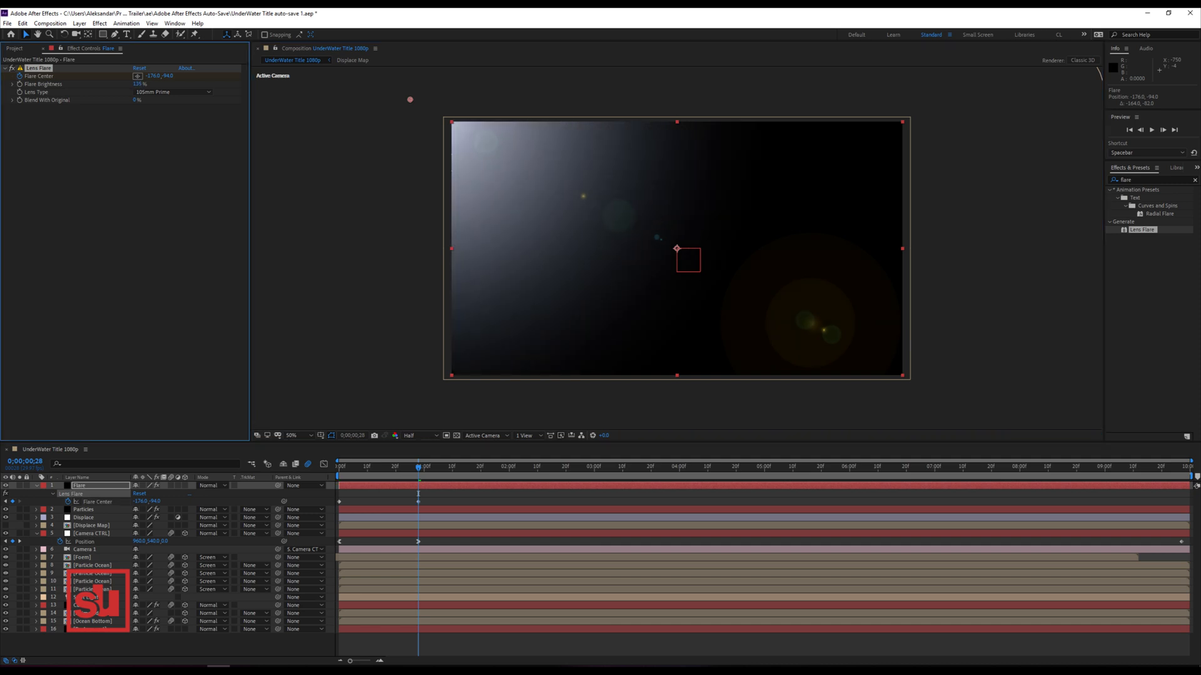
key("space")
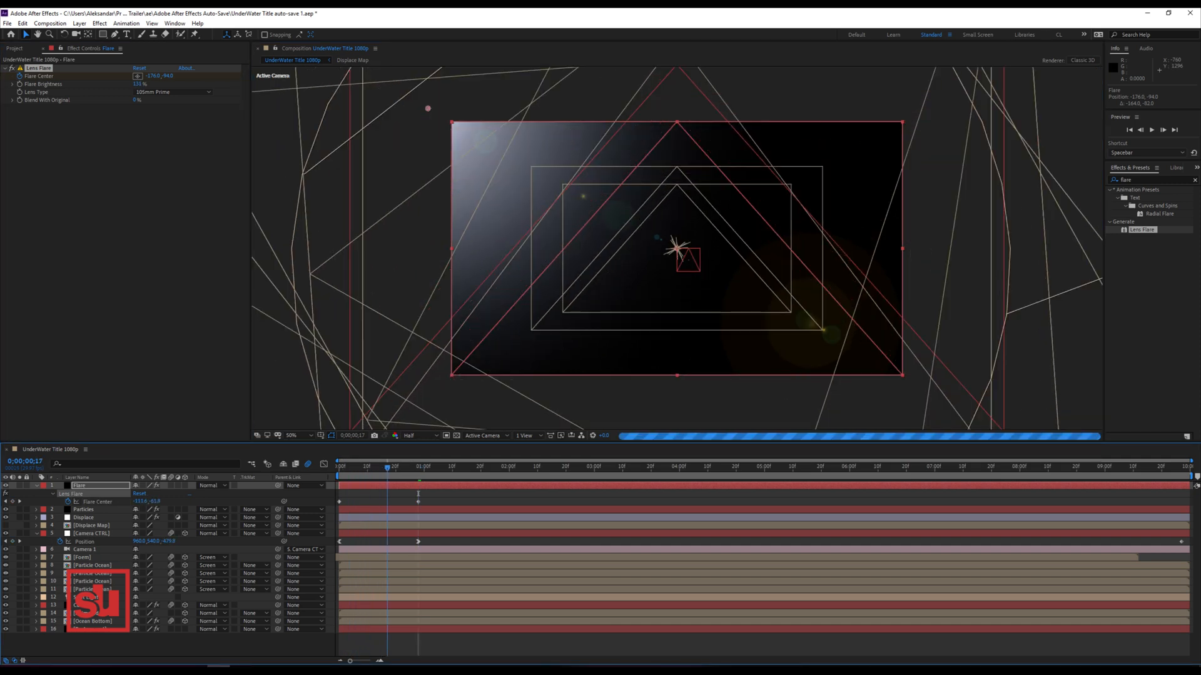
Add a Fast Box Blur to the Flare layer with a Blur Radius of about 40 and Repeat Edge Pixels on.
right_click(83, 177)
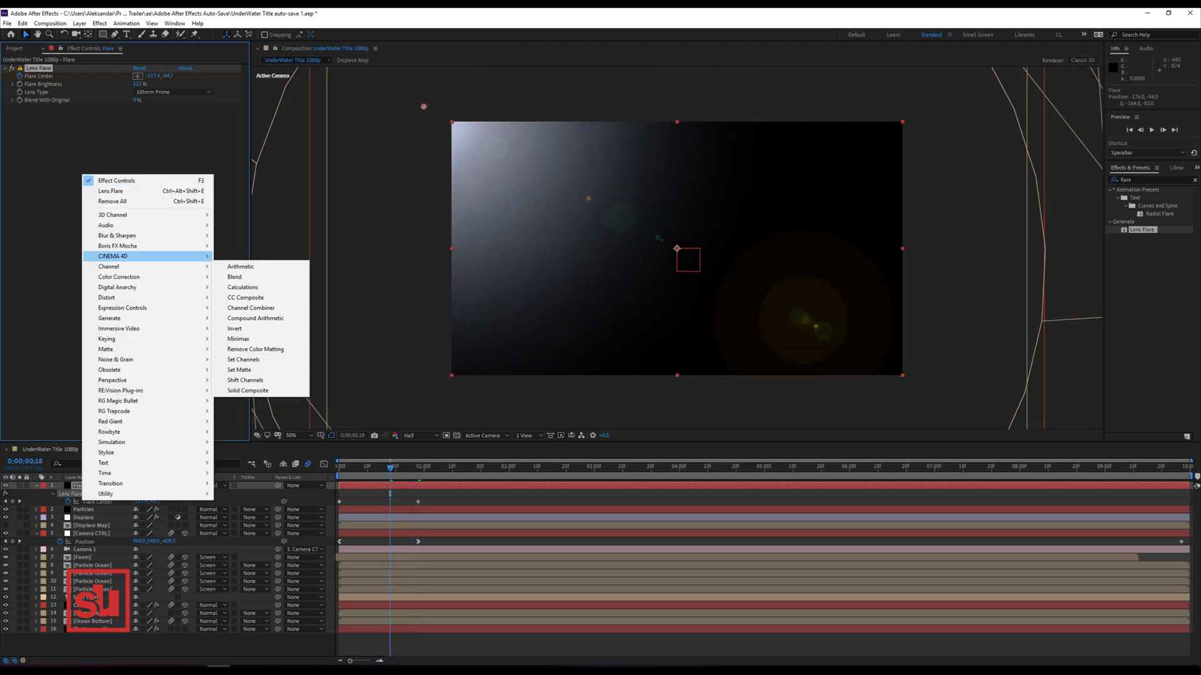
mouse_move(150, 236)
left_click(250, 339)
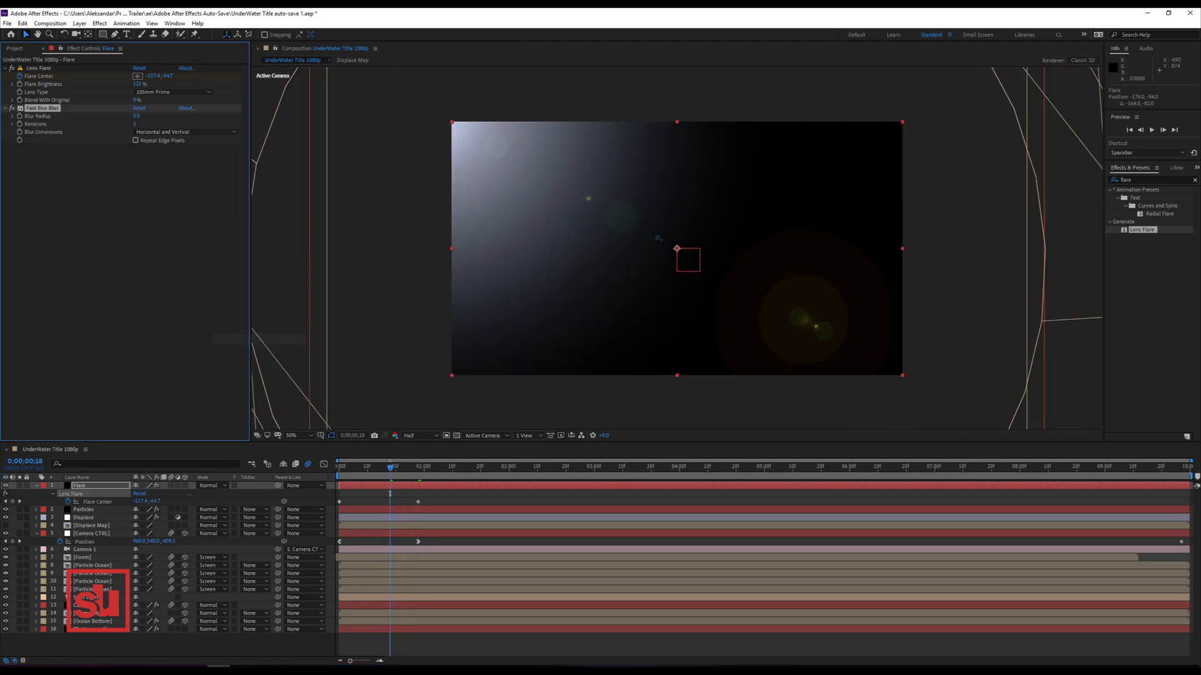
left_click_drag(137, 116, 161, 116)
key("Home")
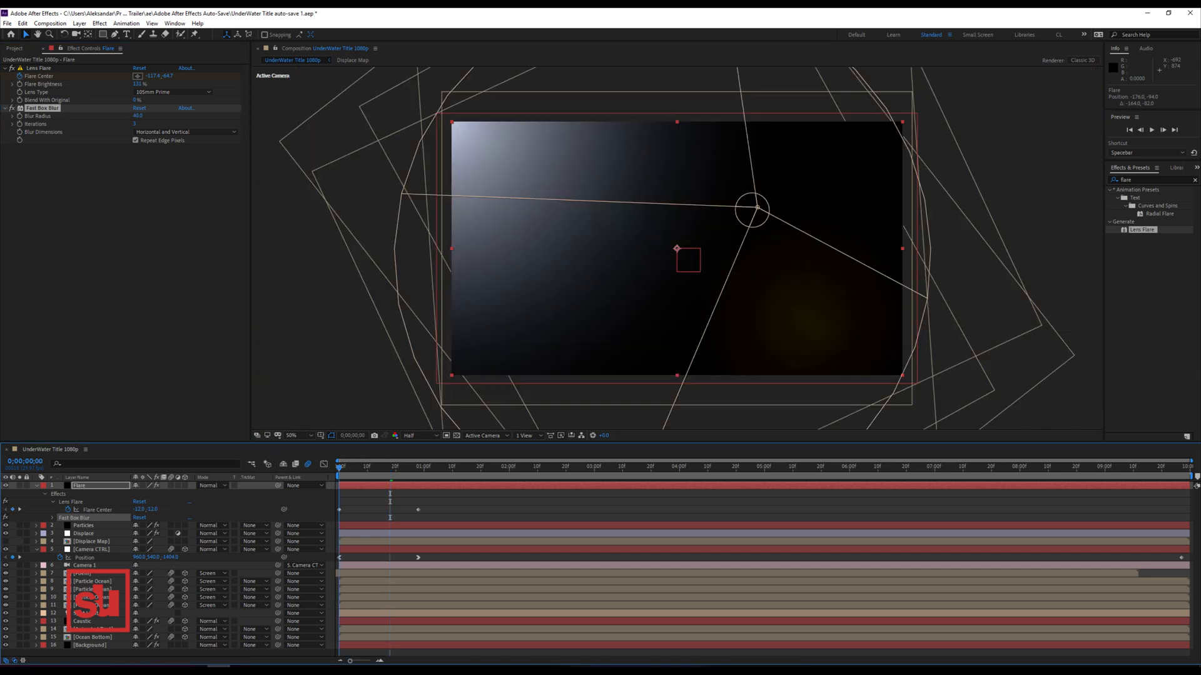
key("space")
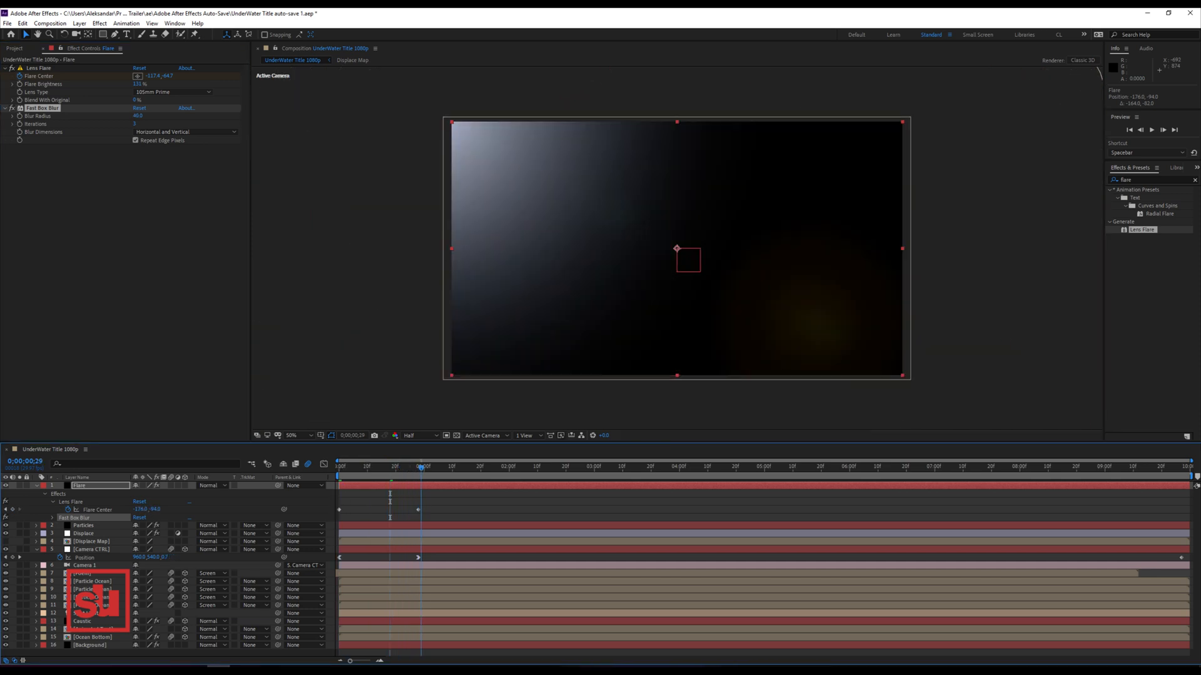
Set the blending mode of both the Flare and Particles layers to Add.
left_click(36, 486)
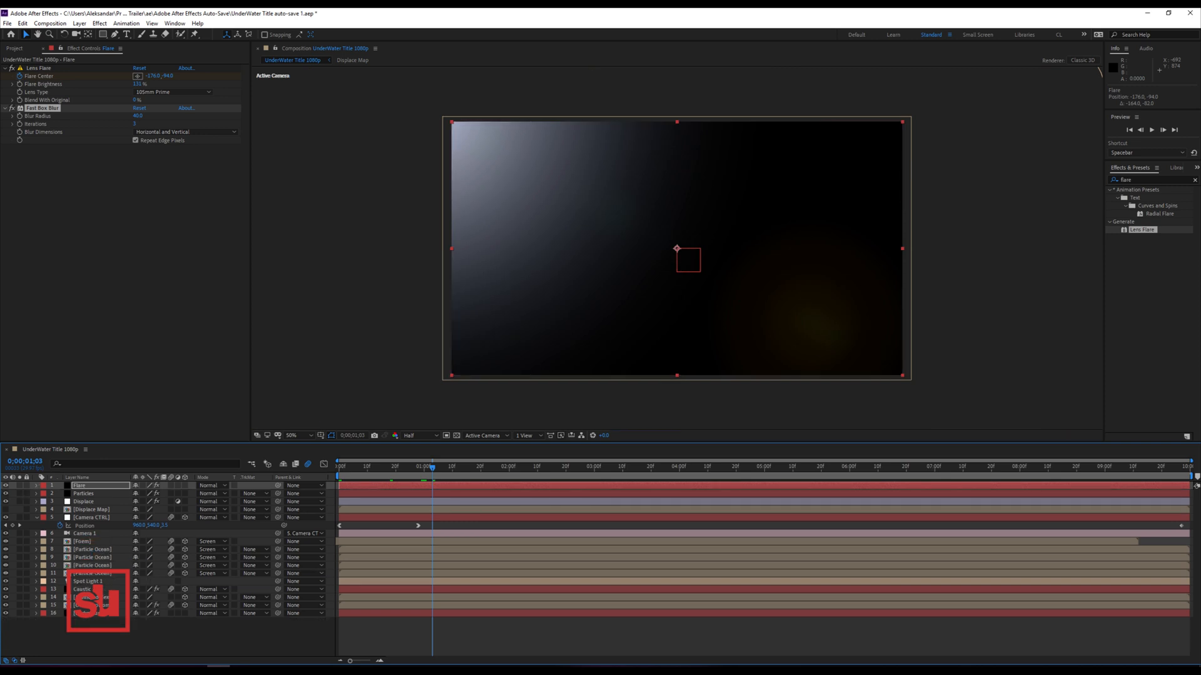
left_click(209, 485)
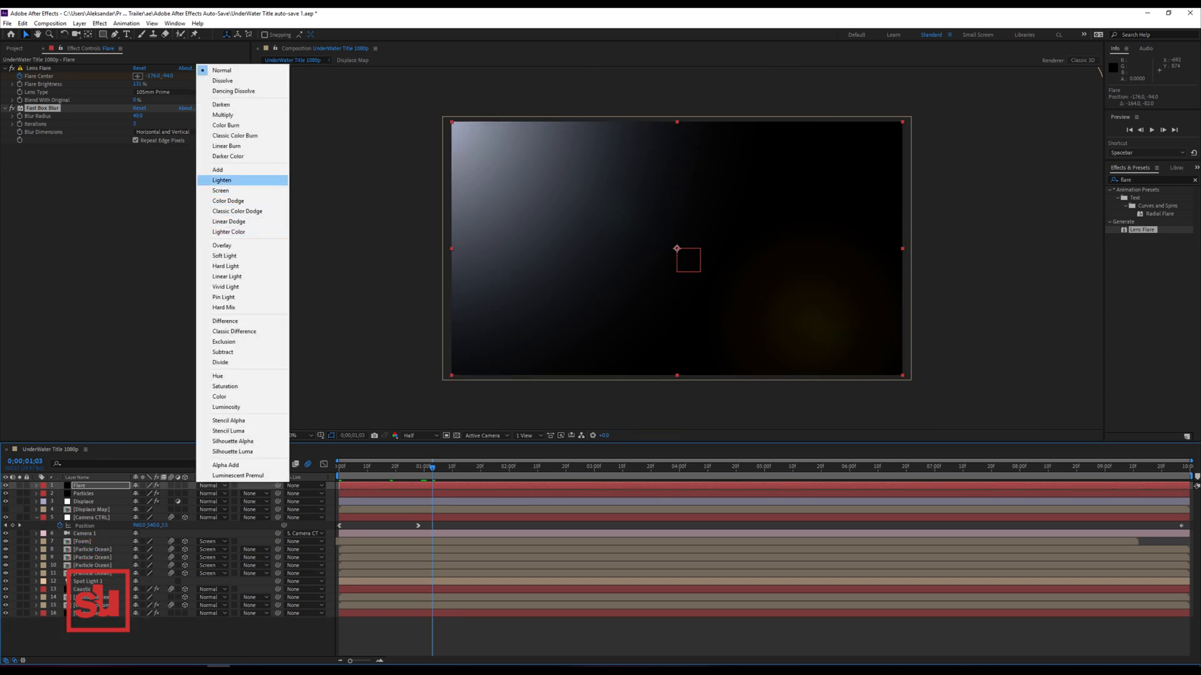
left_click(218, 170)
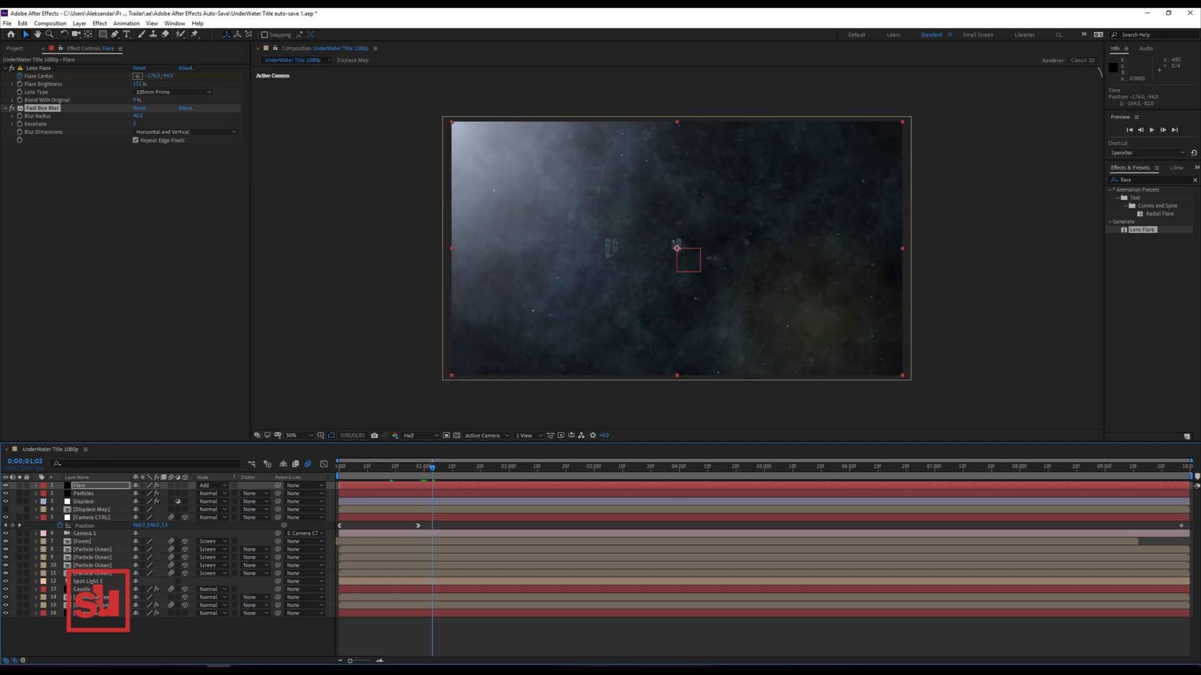
left_click(210, 486)
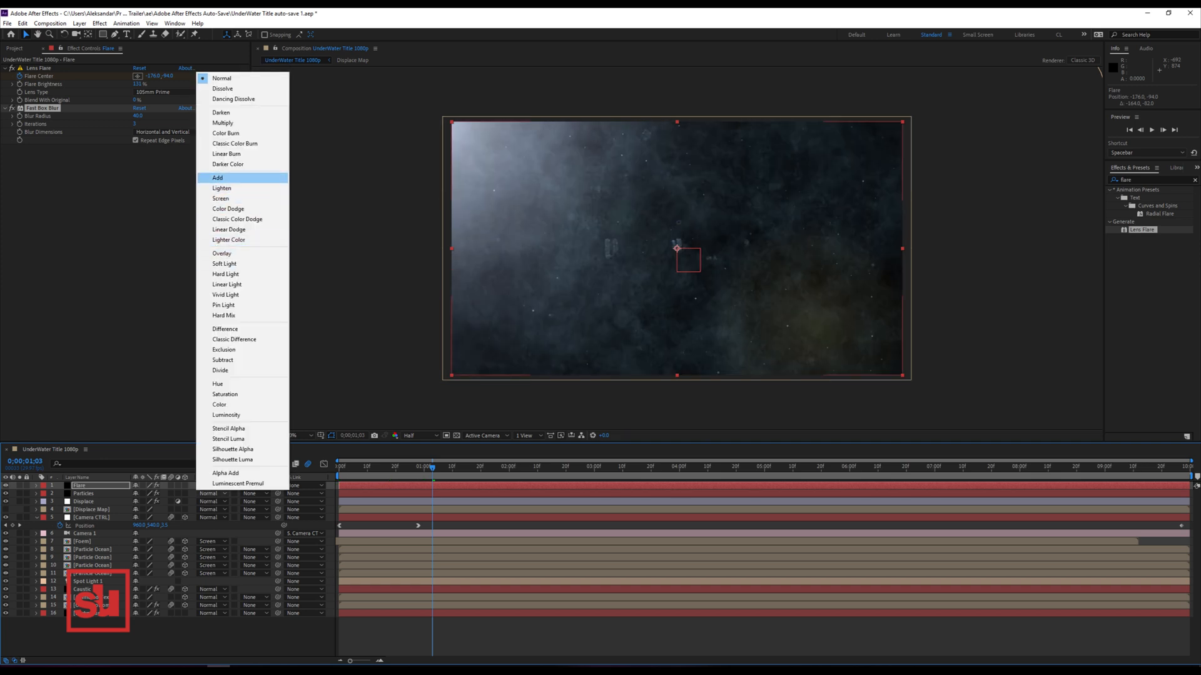
left_click(217, 177)
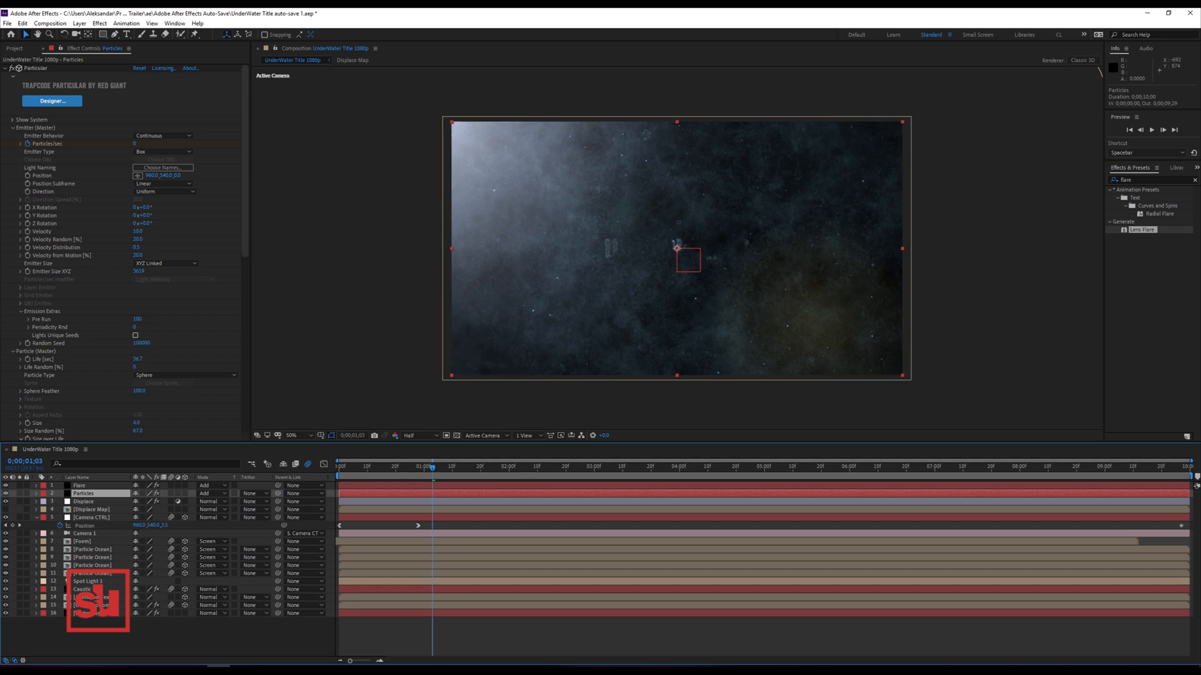
Add a Focus Distance keyframe to Camera 1 and align it with the Camera CTRL position keyframe at 0;00;00;28.
left_click(85, 534)
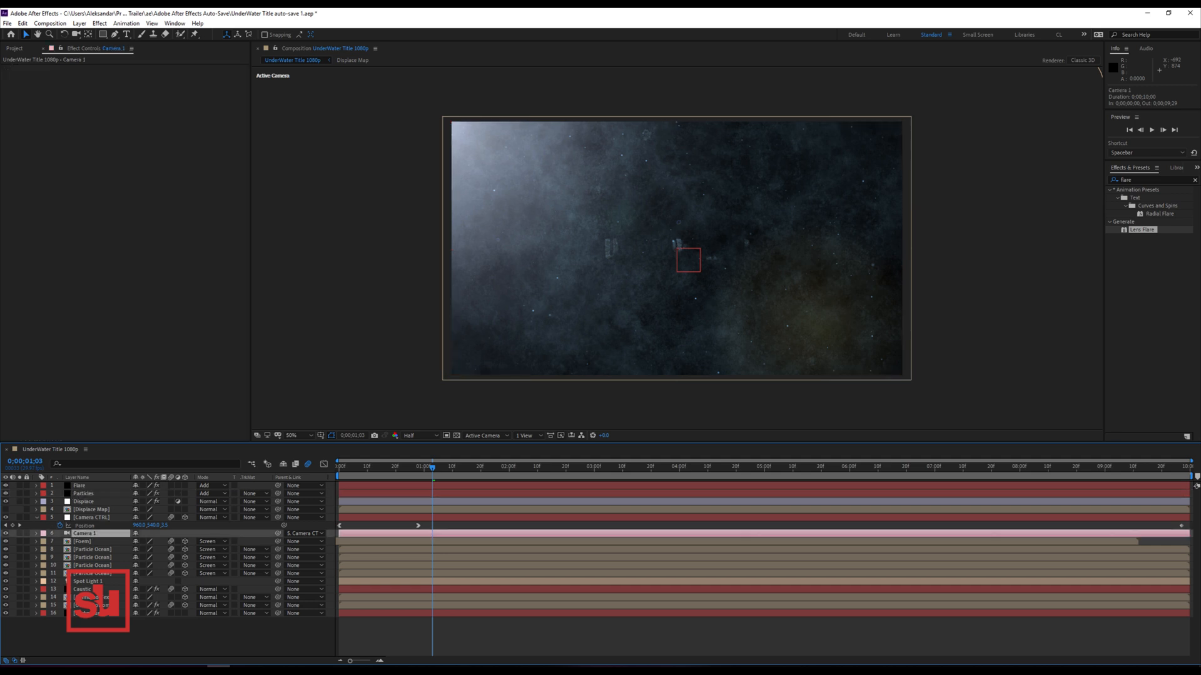
left_click(36, 533)
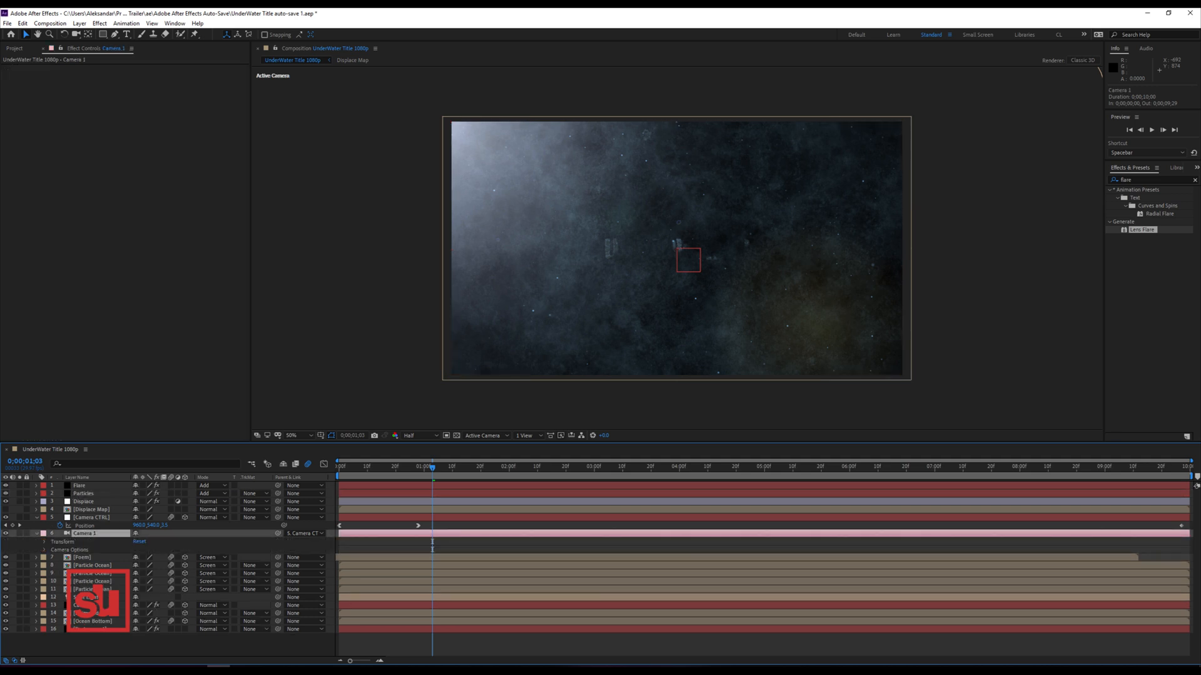
left_click(44, 550)
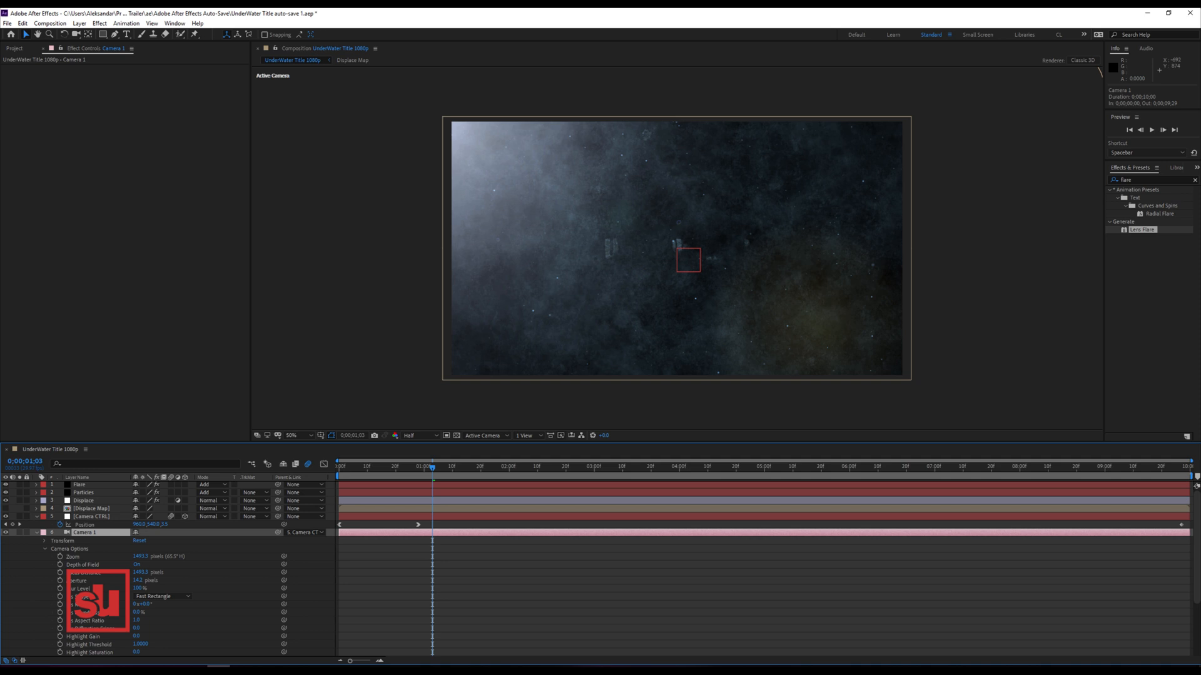
left_click(60, 572)
left_click_drag(432, 572, 420, 572)
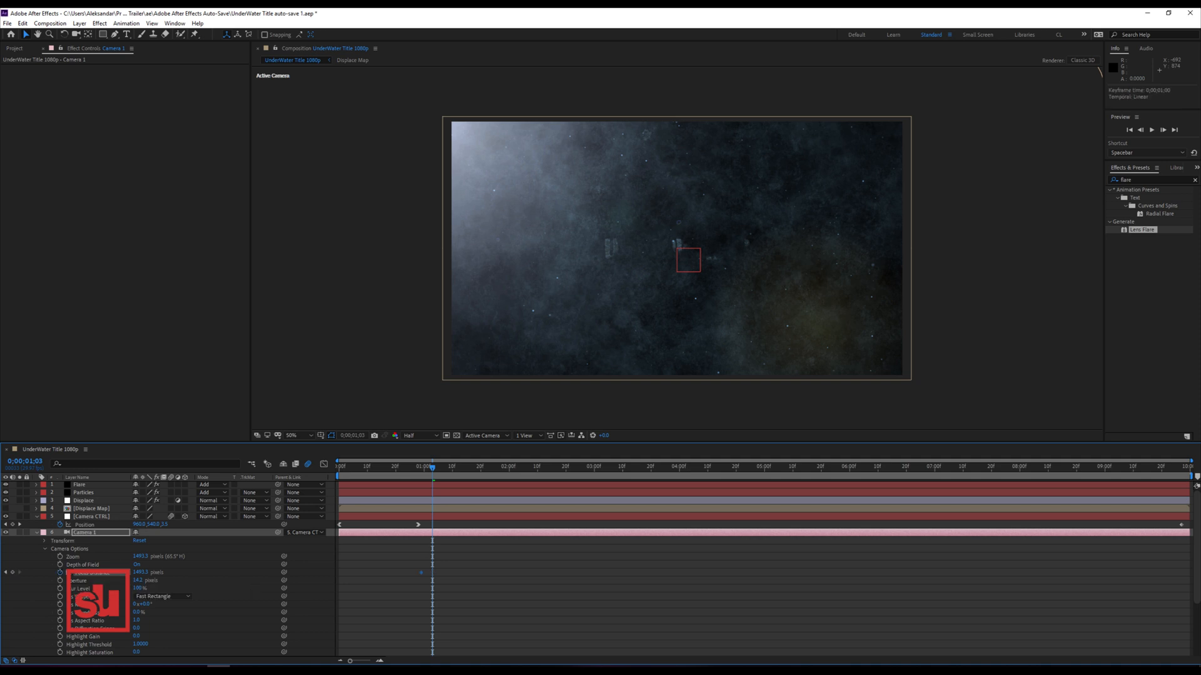
Using two horizontal views, set Camera 1's Focus Distance to about 1406 pixels at 0;00;00;28 and about 1799 pixels at the first frame.
left_click(525, 435)
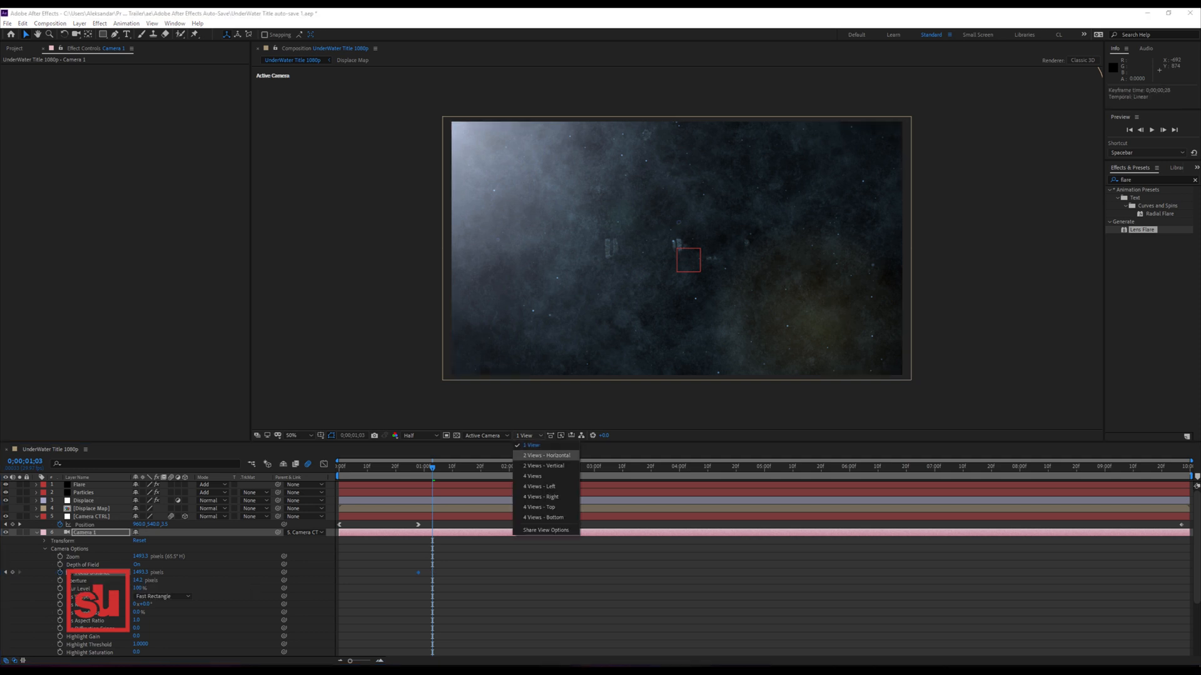
left_click(538, 459)
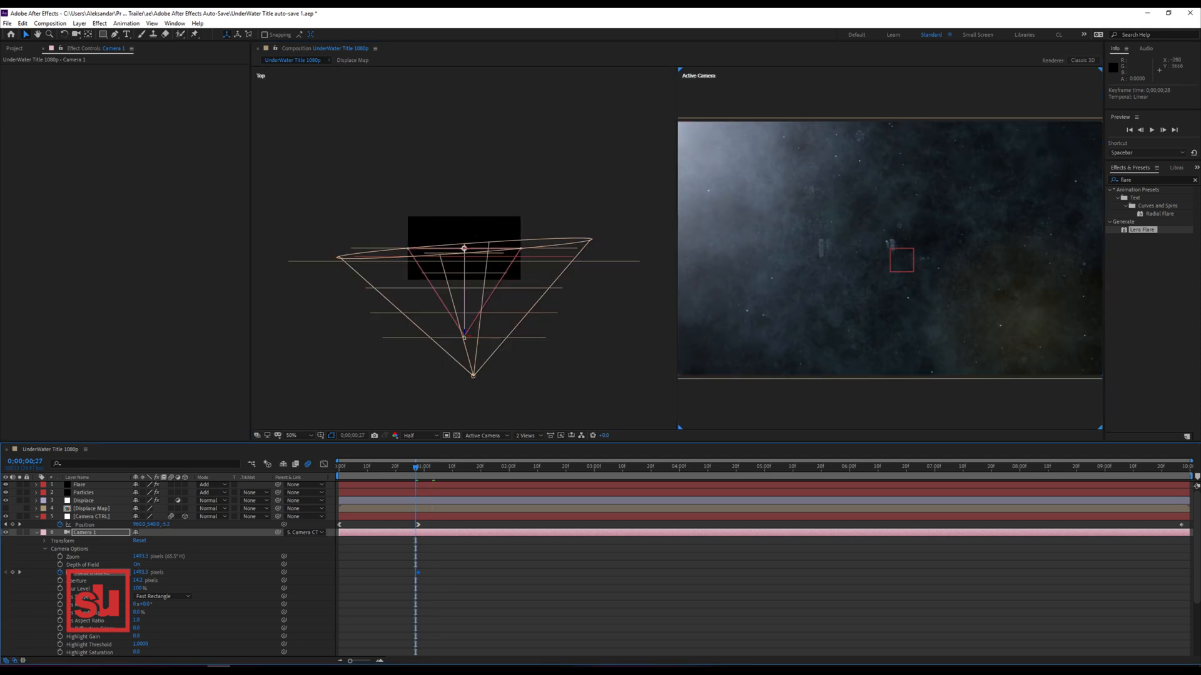
key("j")
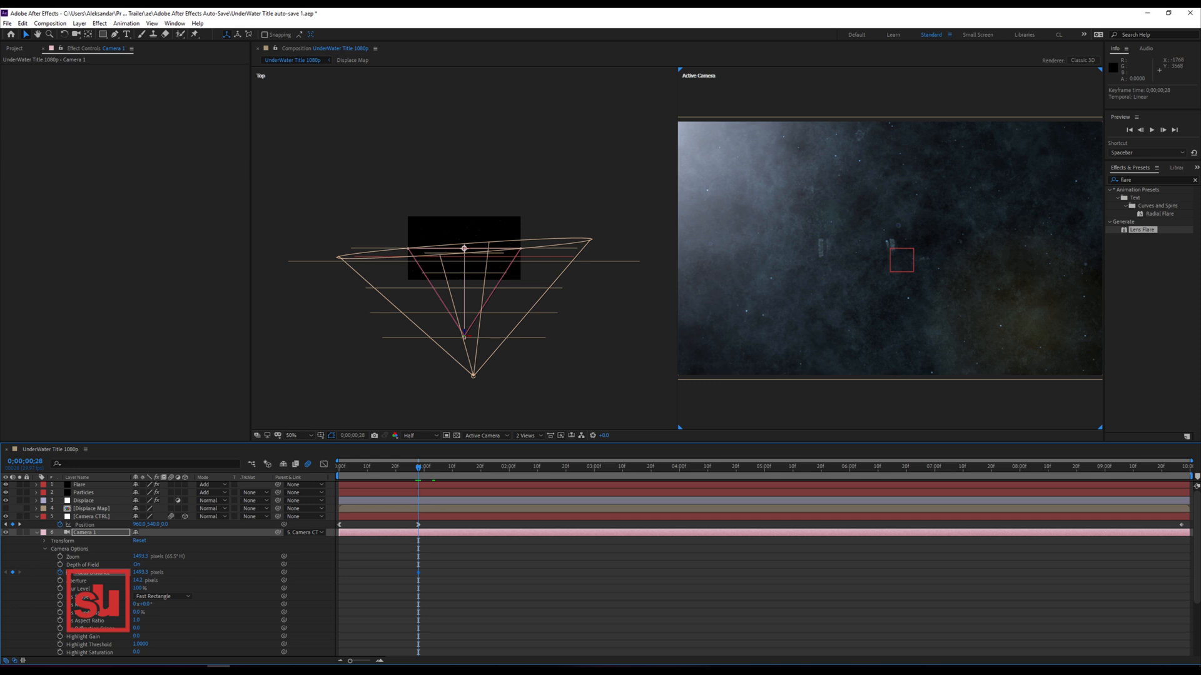
left_click_drag(140, 573, 86, 573)
key("Home")
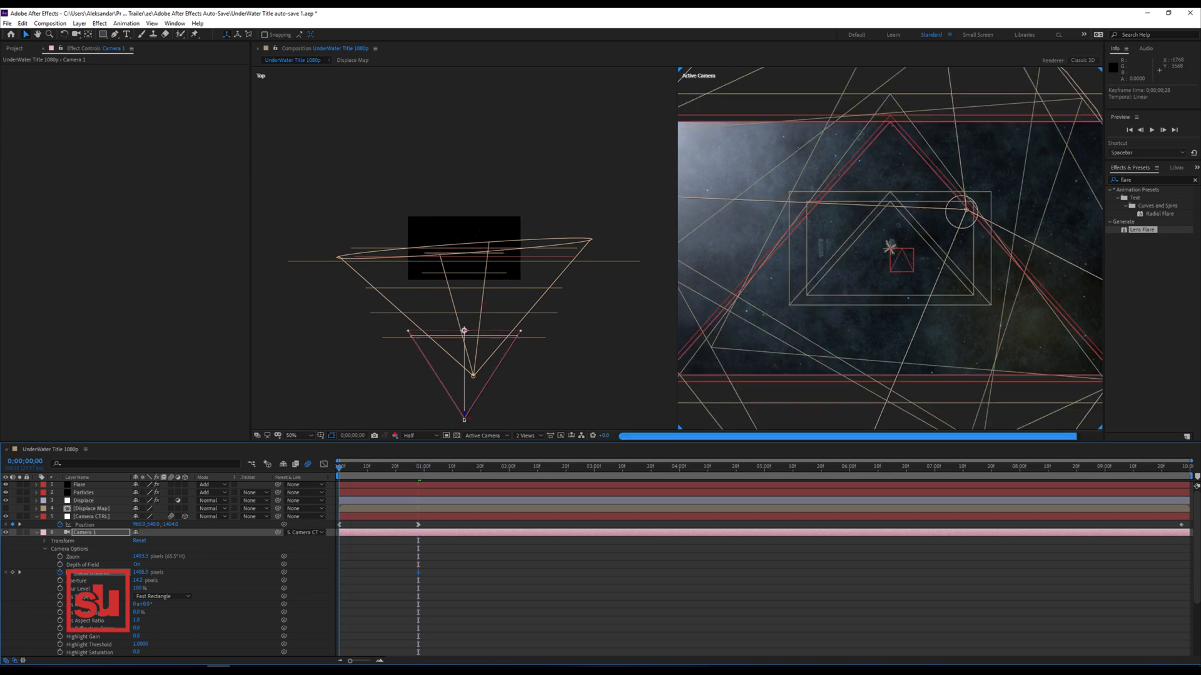
left_click_drag(140, 573, 316, 573)
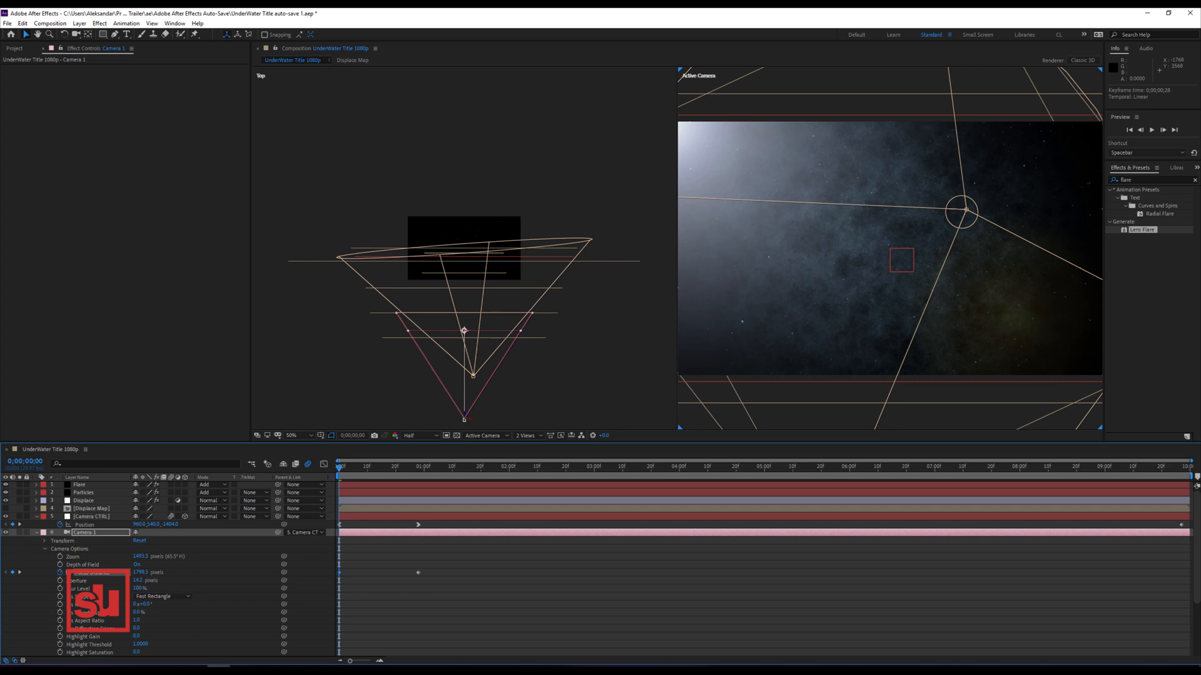
Set Camera 1's Aperture to 140 pixels and its Blur Level to 180%.
left_click(138, 581)
type("140")
key("Tab")
type("180")
key("Return")
Set Camera 1's Aperture to 150 pixels and its Blur Level to 200%.
left_click(138, 580)
type("1")
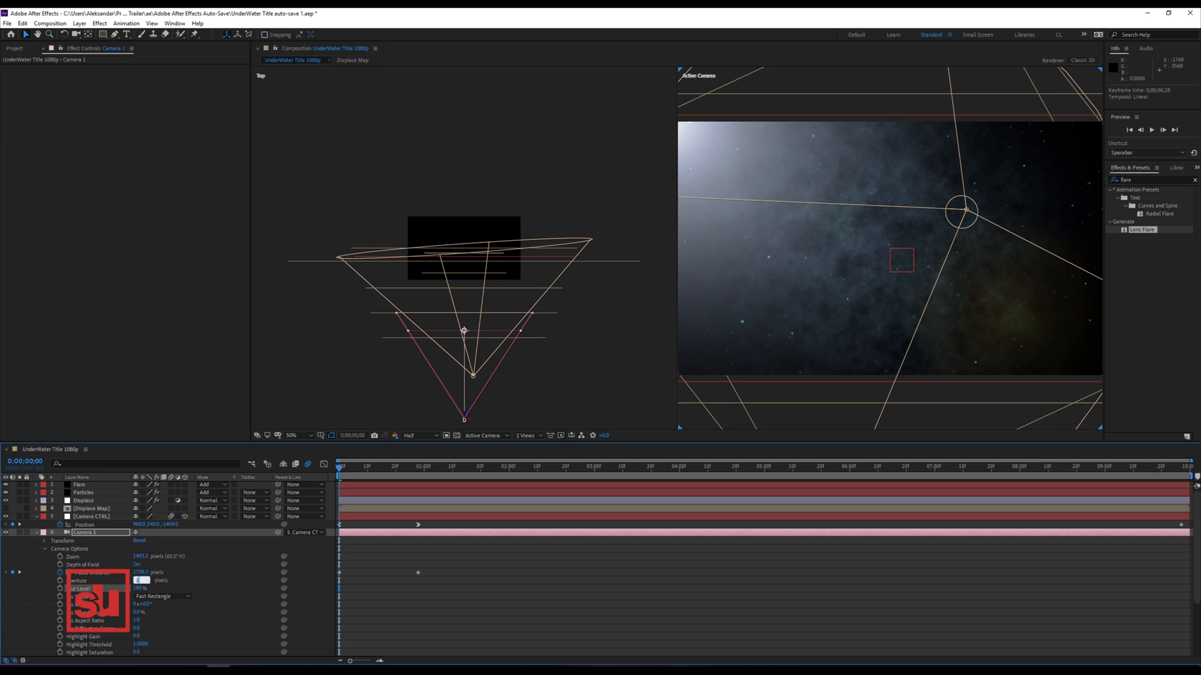
type("50")
key("Tab")
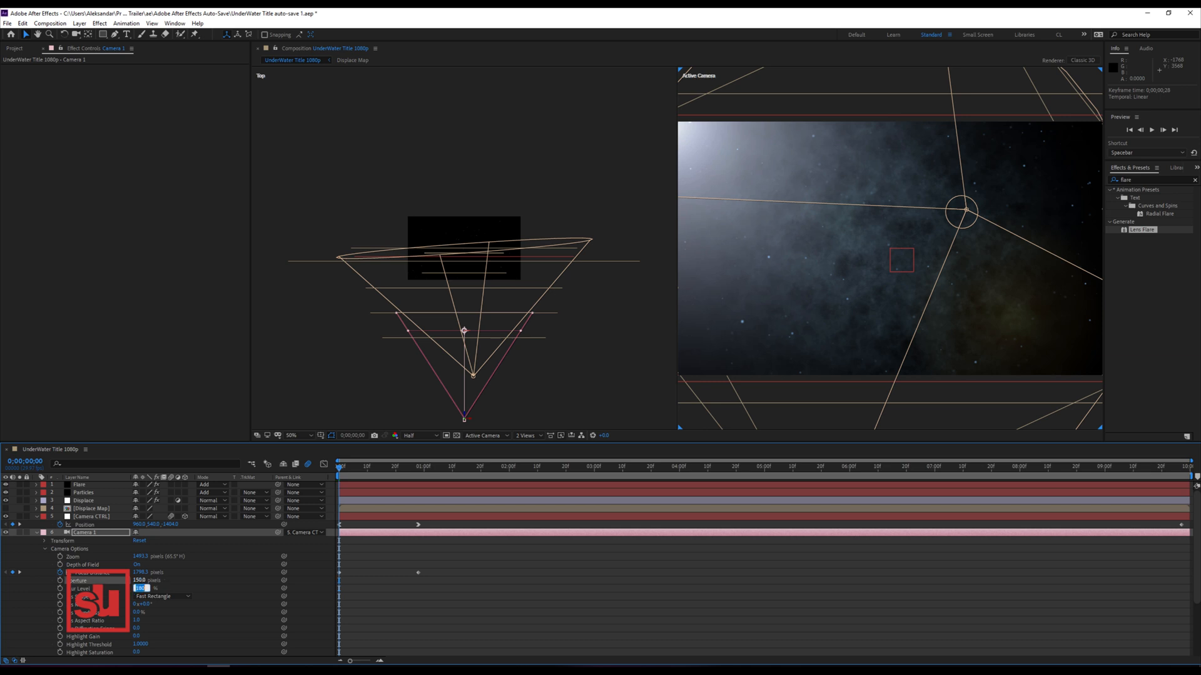
type("200")
key("Return")
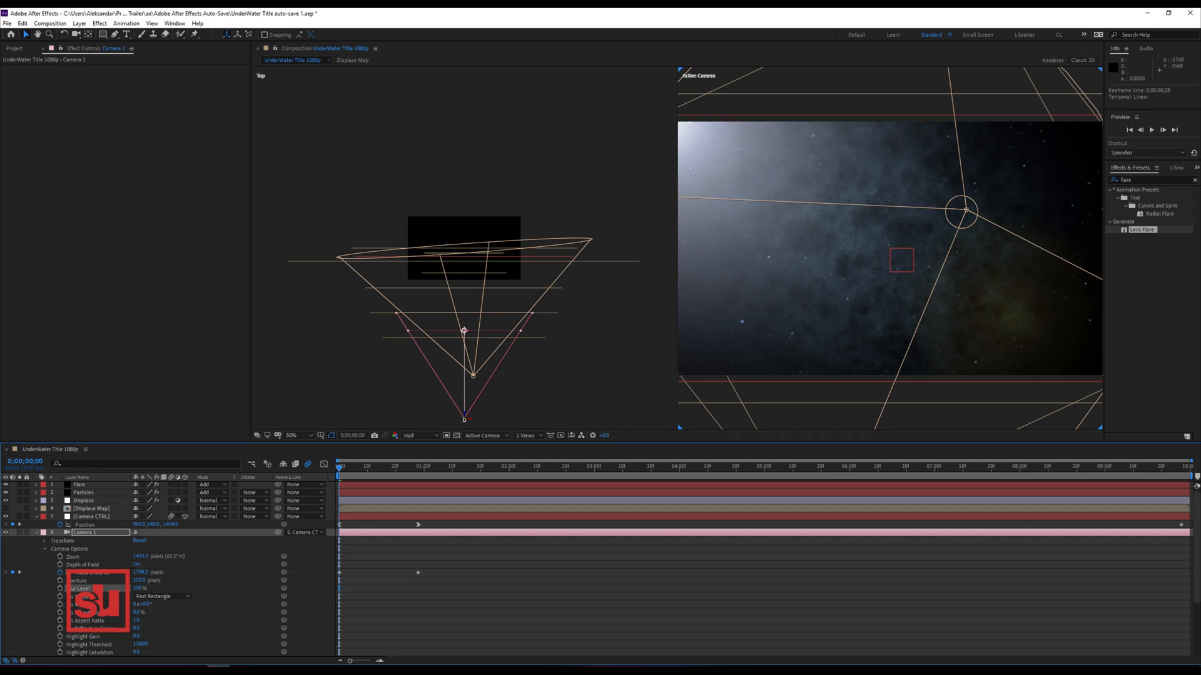
Return to a single view with the camera layers collapsed and preview the title animation from the start.
left_click(525, 435)
left_click(531, 460)
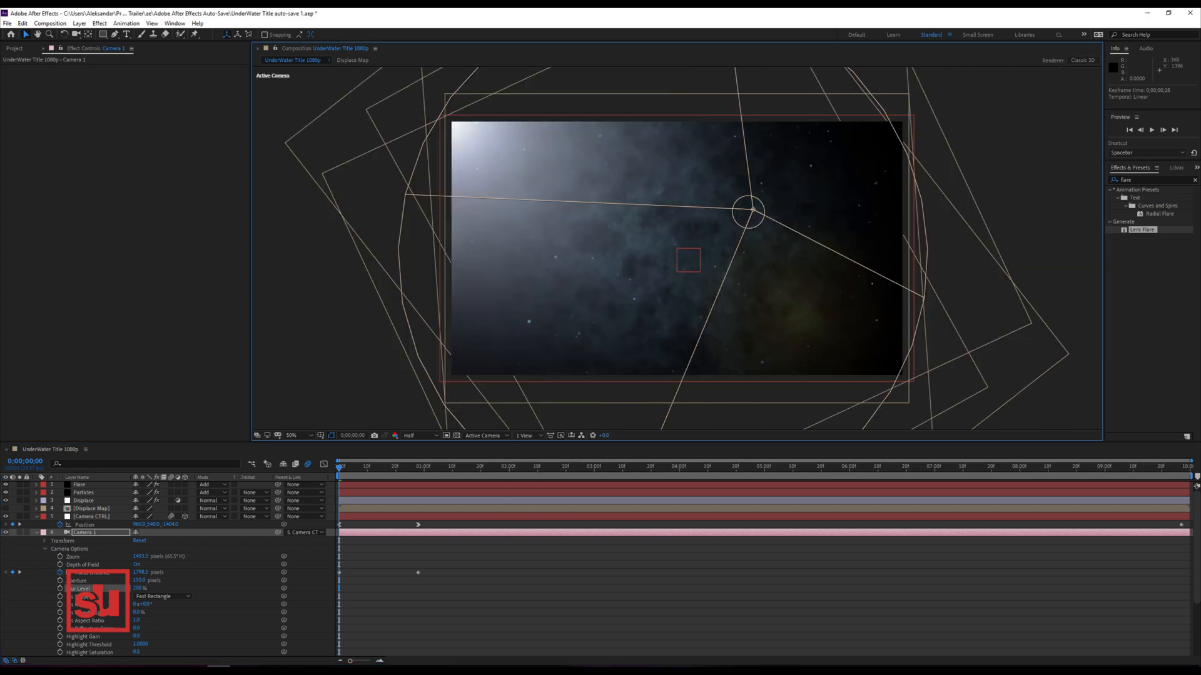
left_click(36, 516)
left_click(36, 525)
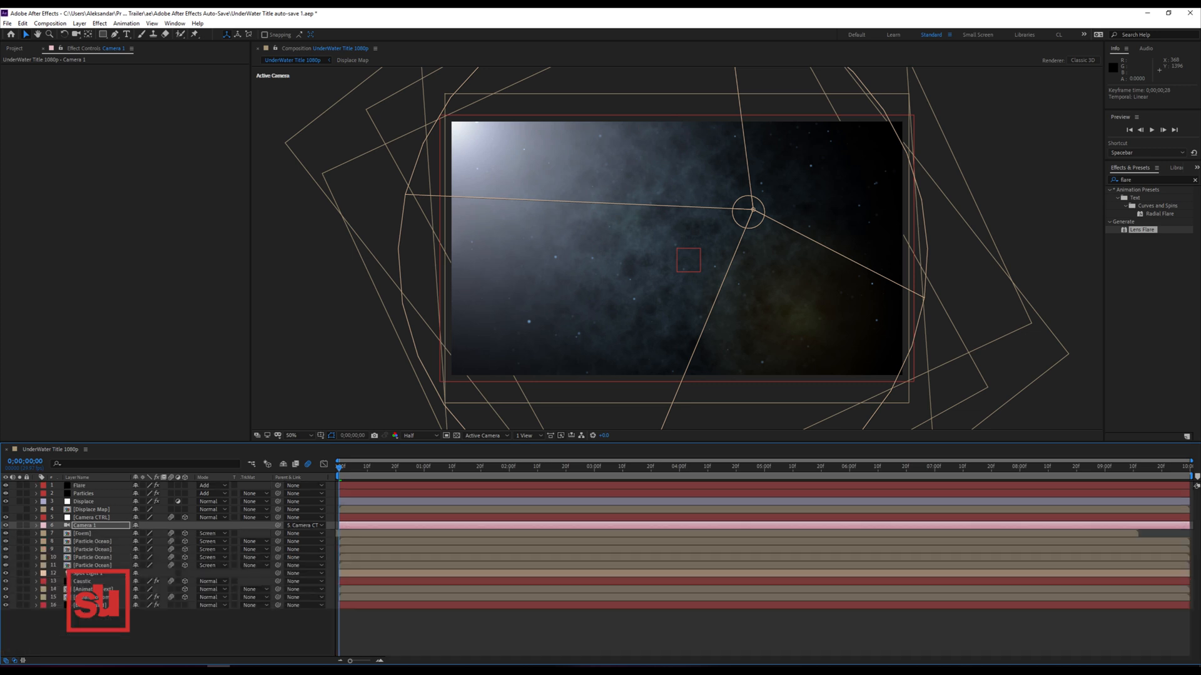
key("space")
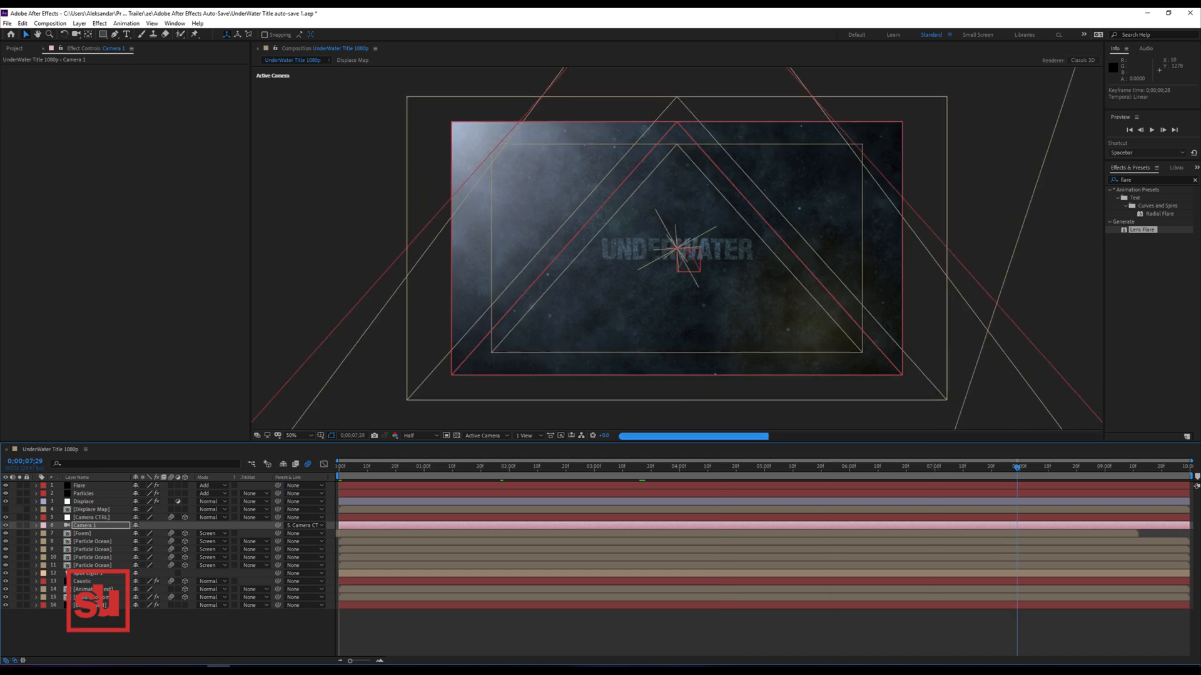
key("space")
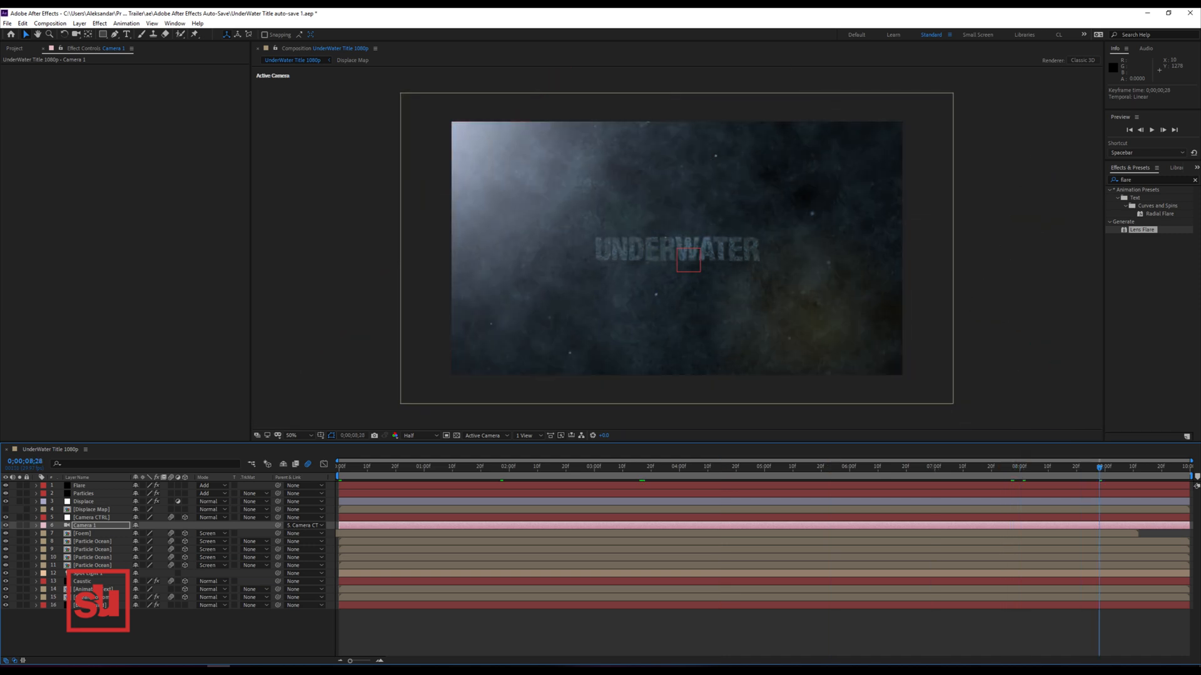
Add an adjustment layer at the top of the layer stack and name it Adjust.
right_click(60, 519)
mouse_move(125, 524)
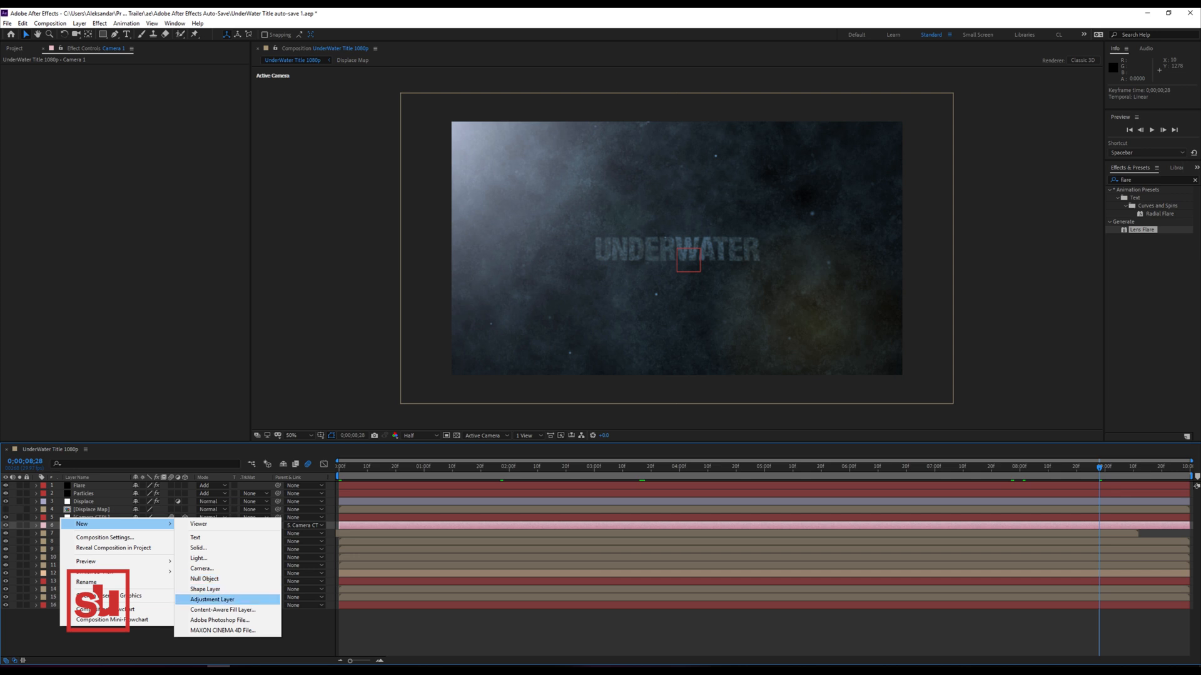
left_click(212, 599)
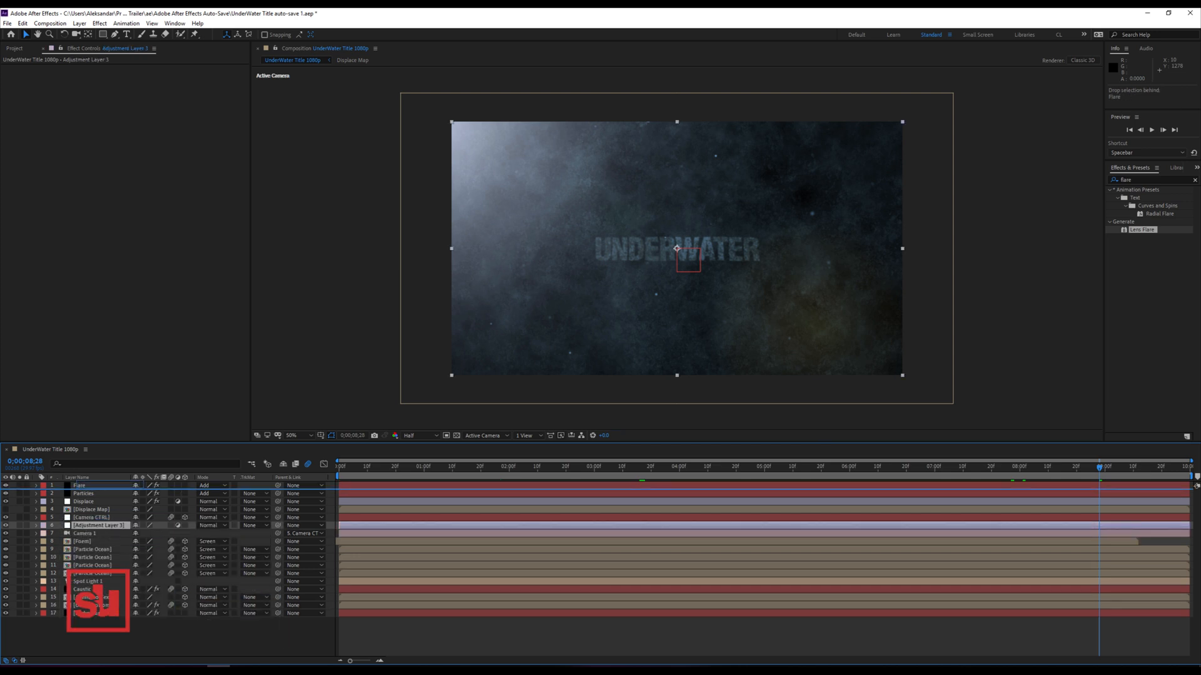
key("ctrl+shift+bracketright")
key("Return")
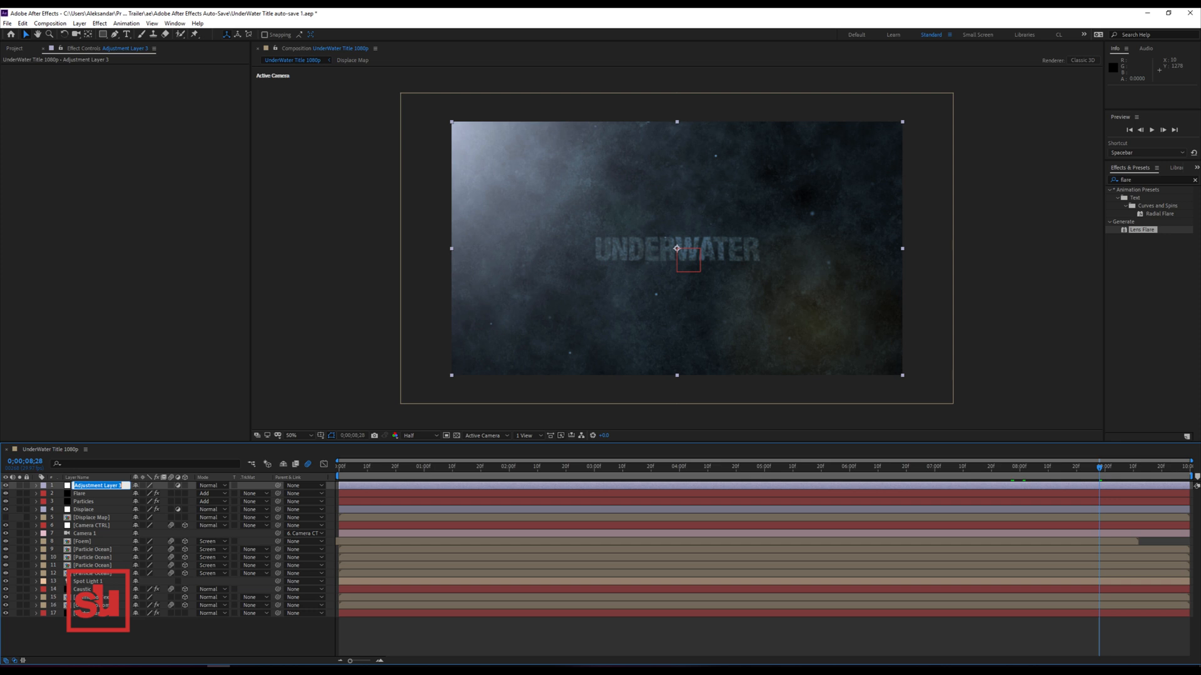
type("Adjustm")
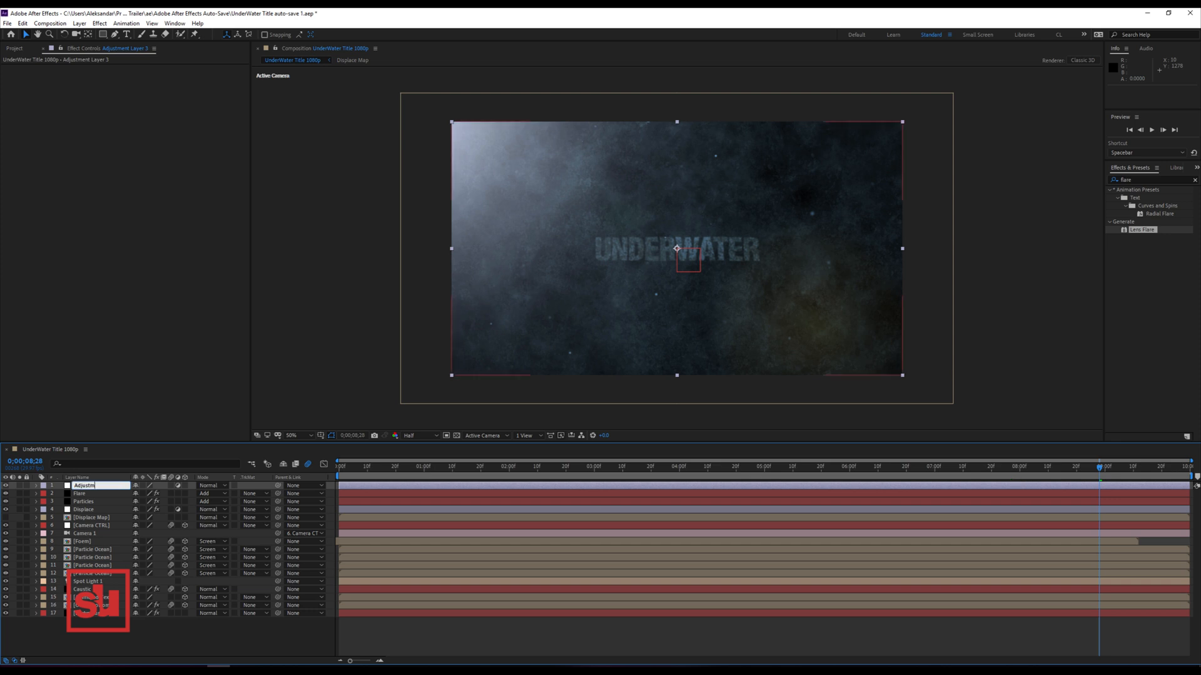
key("Return")
Apply Curves to the Adjust layer and shape the RGB curve into a gentle S with darker shadows and brighter highlights.
right_click(94, 141)
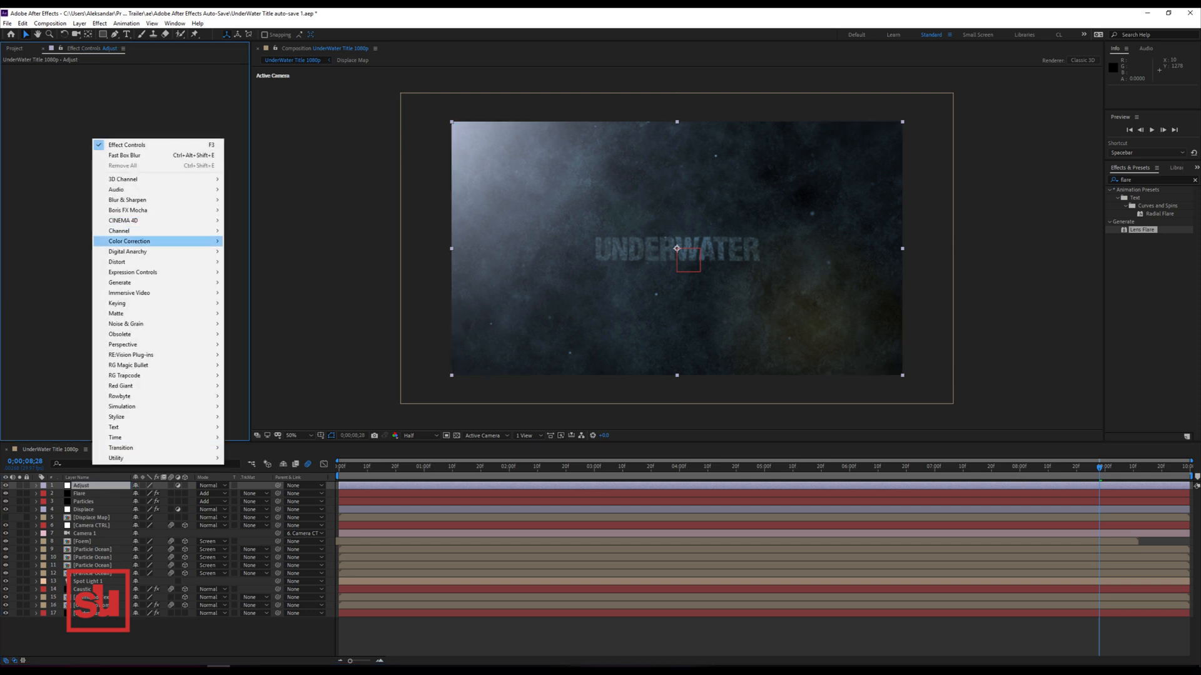
mouse_move(157, 242)
left_click(250, 427)
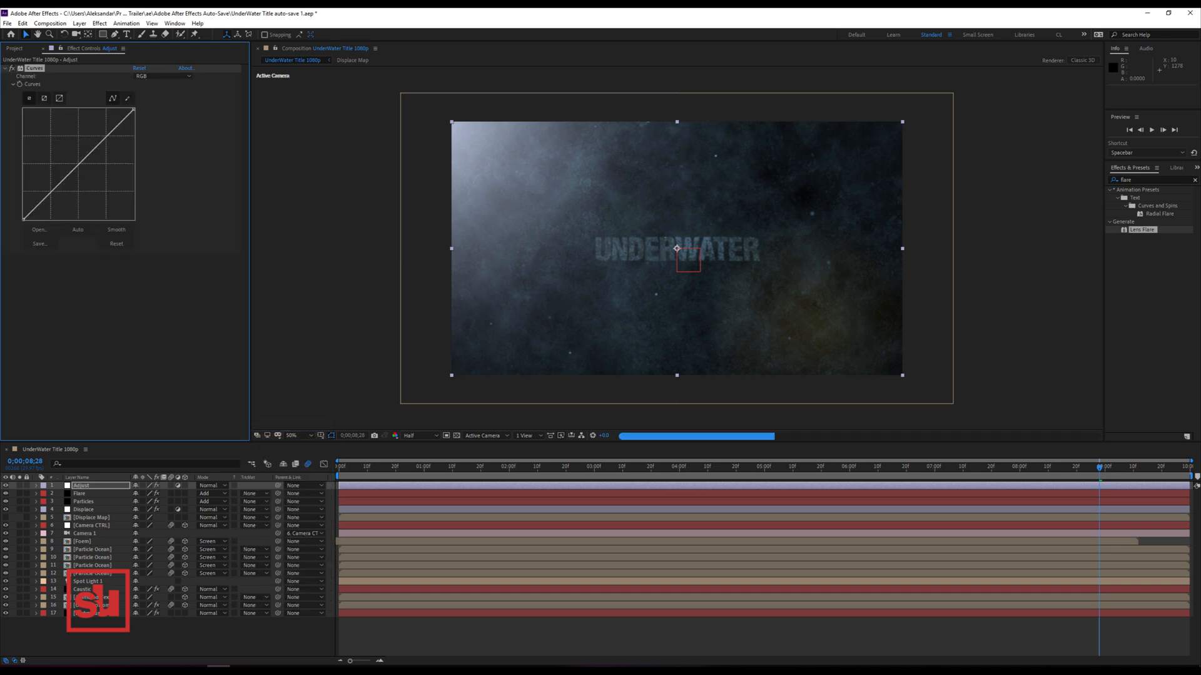
left_click_drag(58, 194, 59, 194)
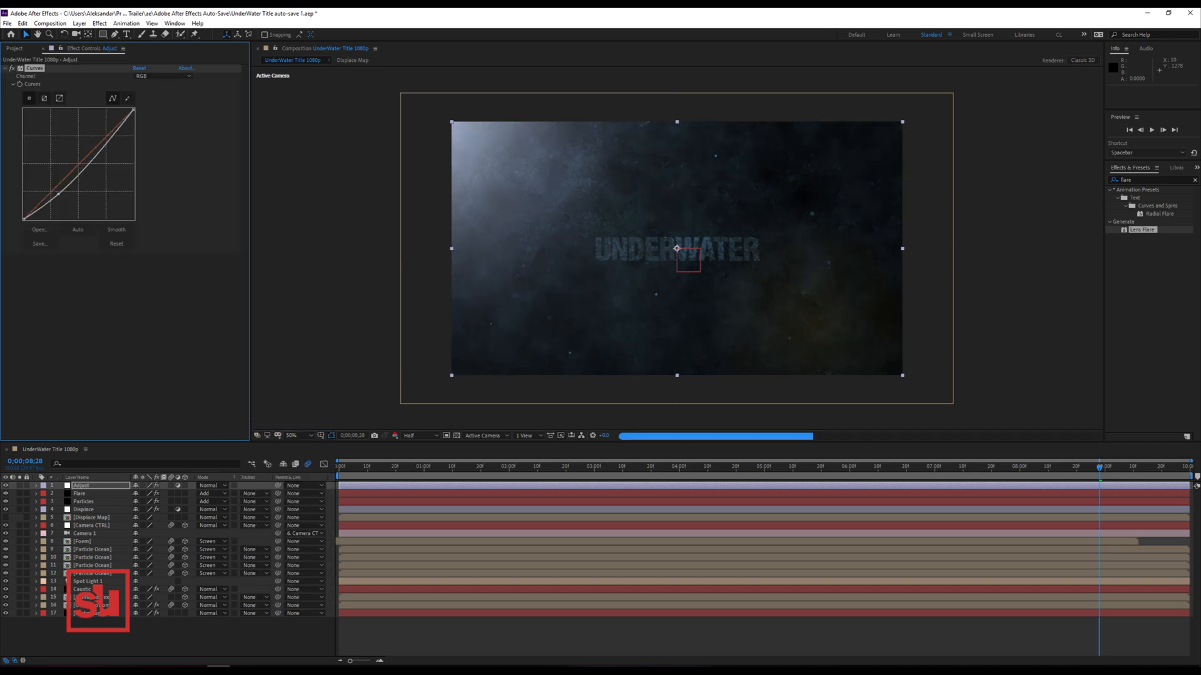
left_click_drag(89, 149, 90, 148)
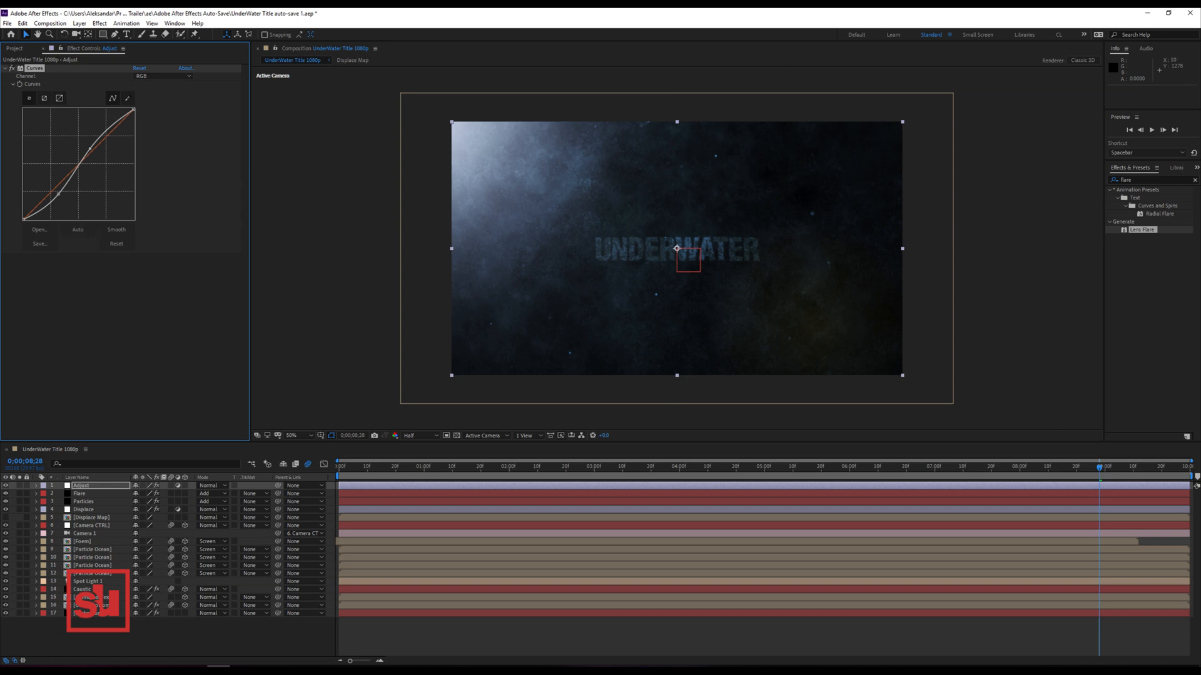
left_click_drag(57, 195, 56, 194)
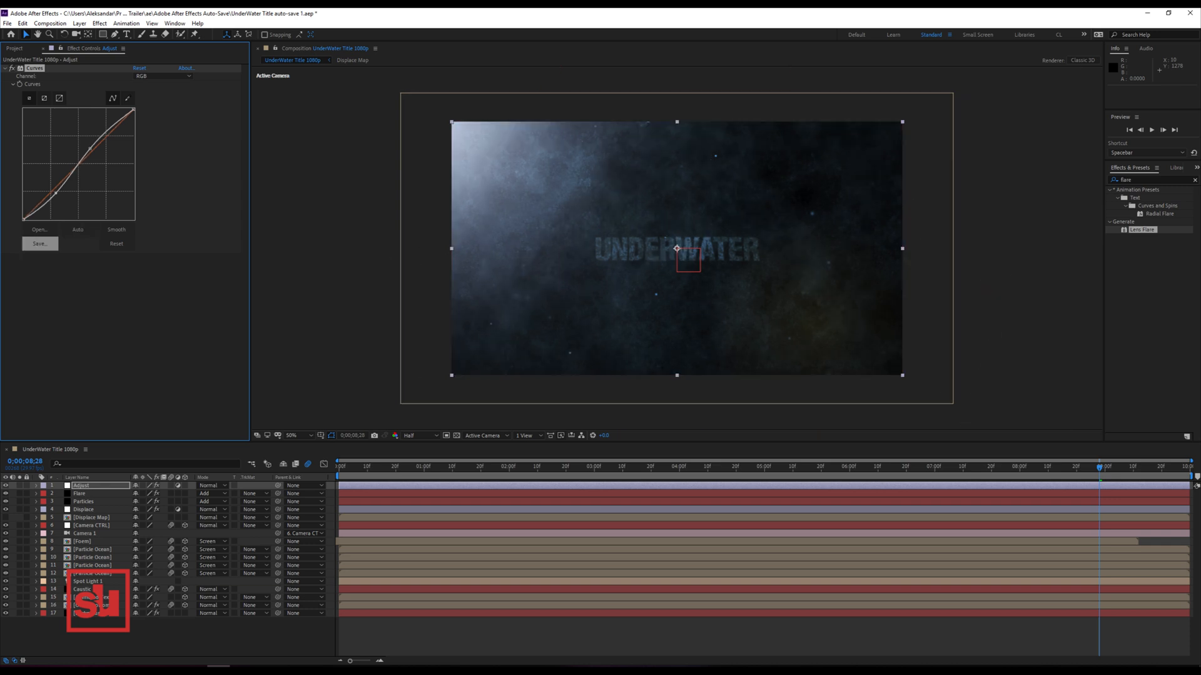
Apply Add Grain to the Adjust layer with Final Output viewing mode, the Kodak Vision 200T (5274) preset and an Intensity of 0.4.
right_click(65, 312)
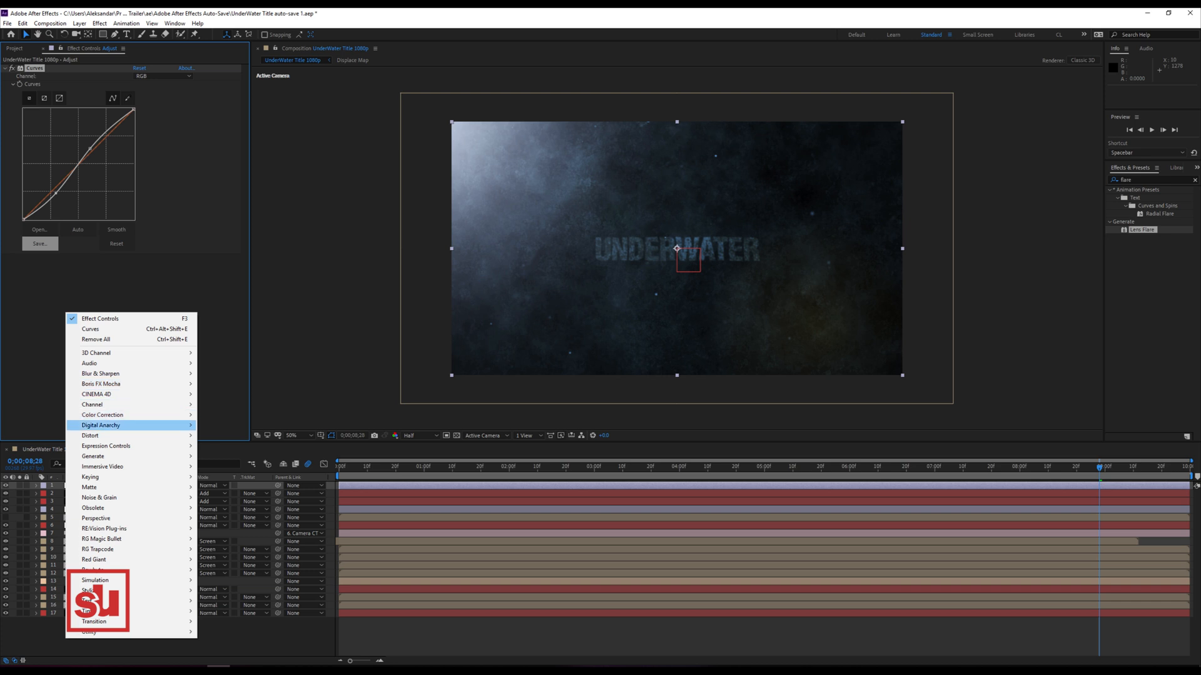
mouse_move(125, 497)
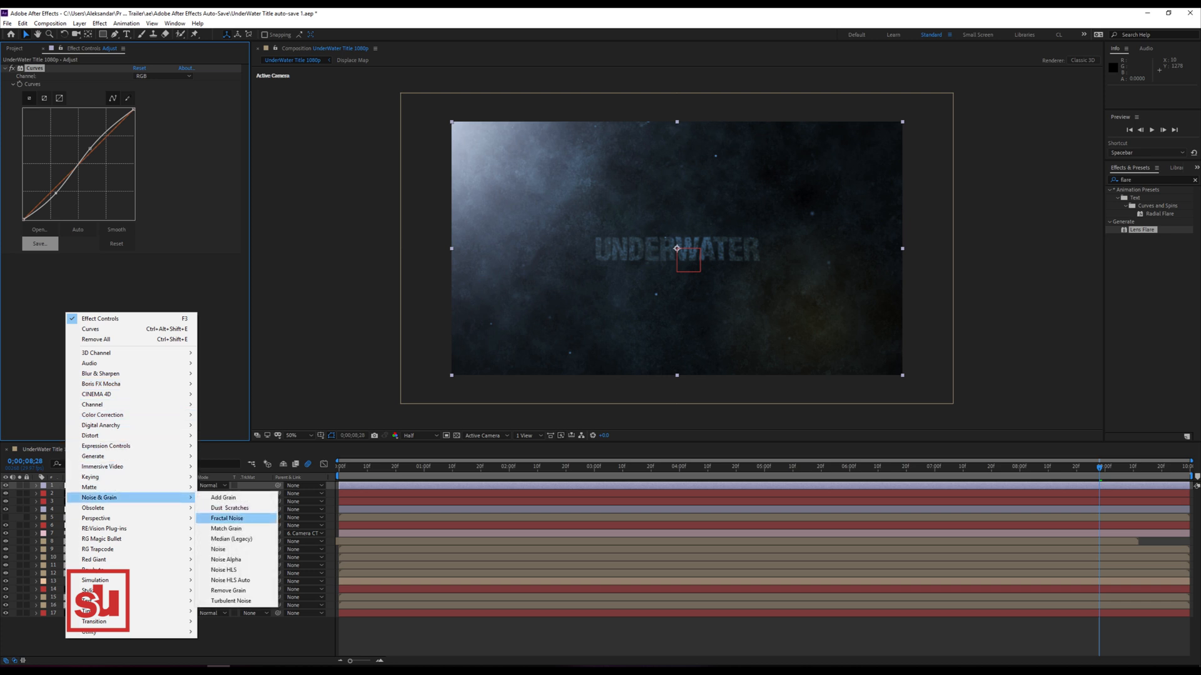
left_click(223, 497)
left_click(167, 265)
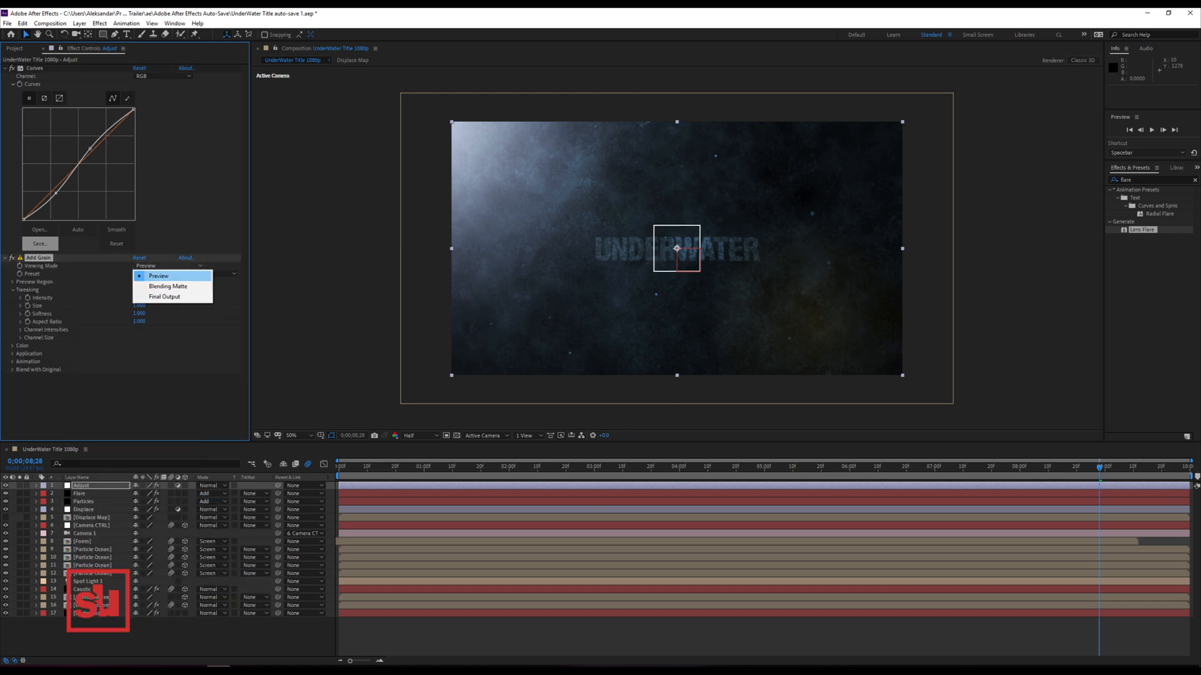
left_click(164, 297)
left_click(175, 273)
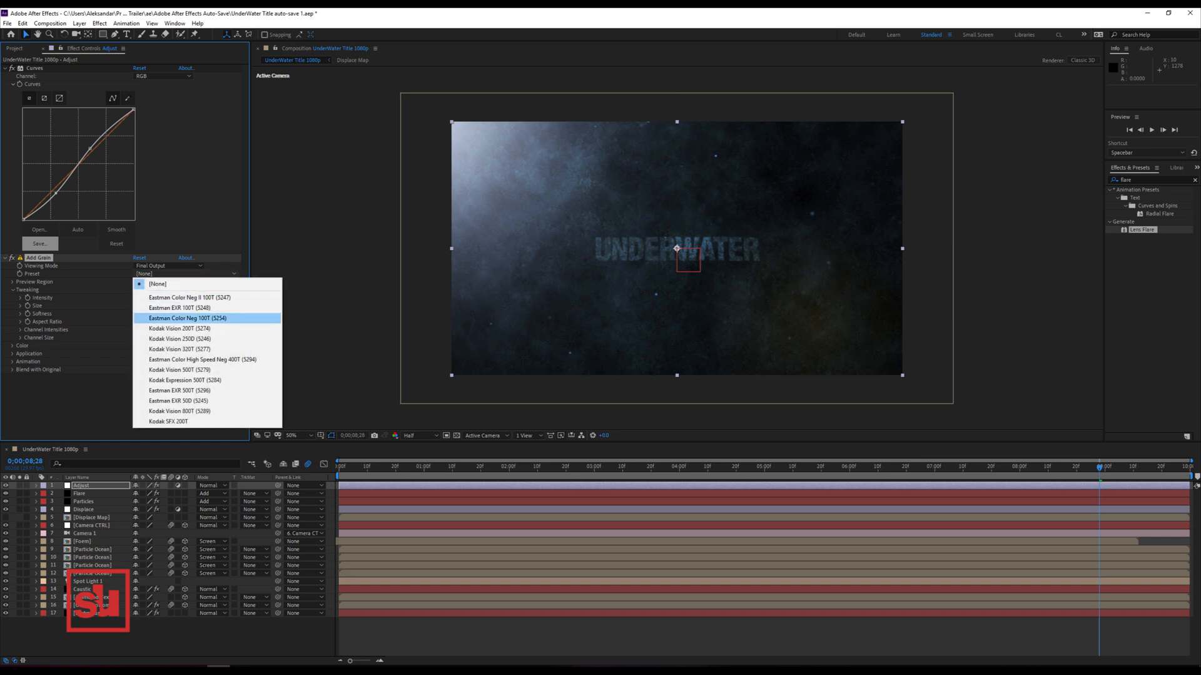
left_click(179, 328)
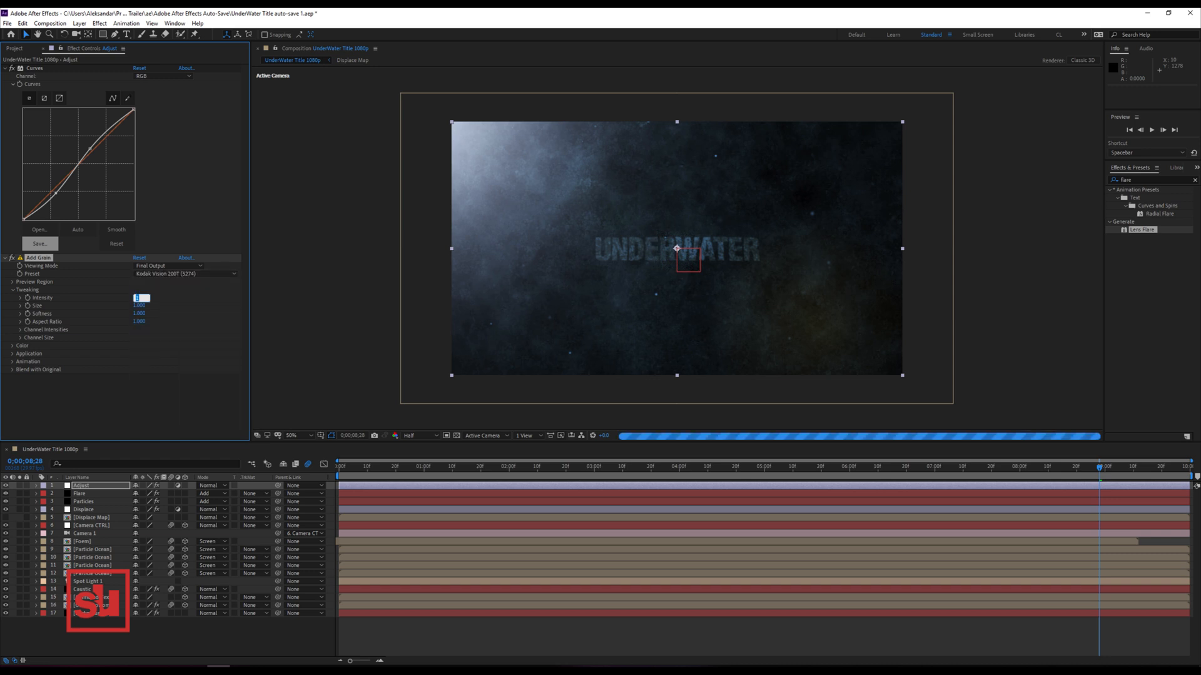
Apply Sharpen with an amount of 2, place it before Add Grain, and collapse the Curves and Add Grain settings.
right_click(71, 86)
mouse_move(125, 145)
left_click(238, 280)
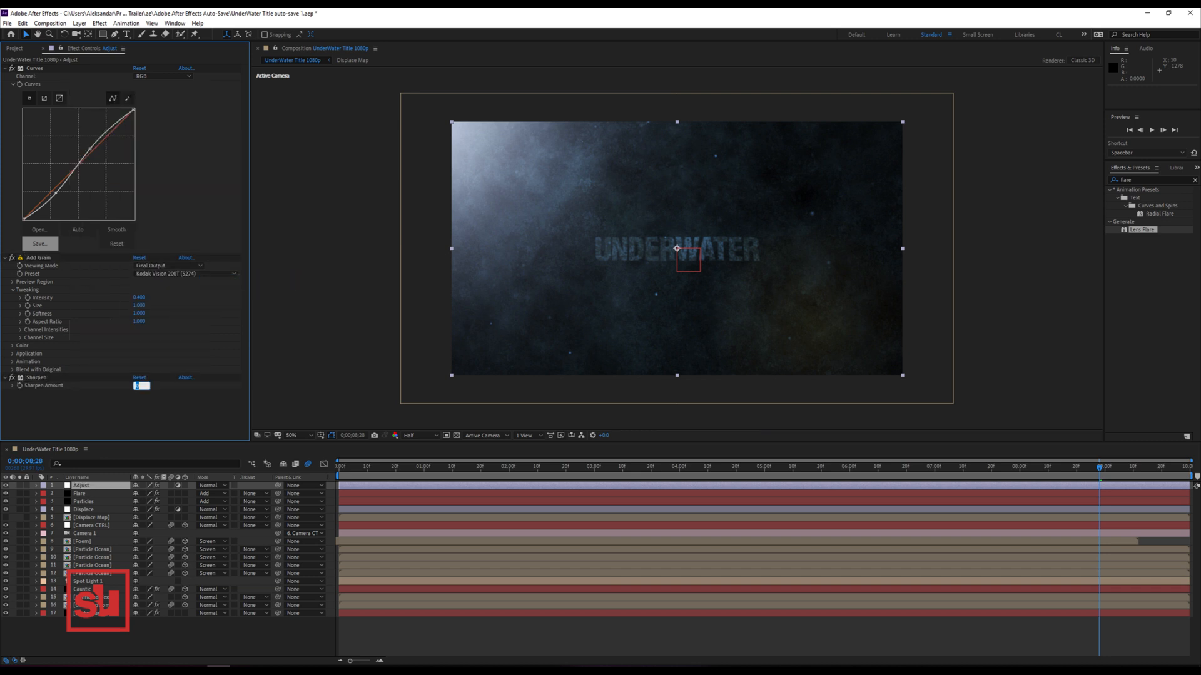
left_click_drag(36, 378, 42, 257)
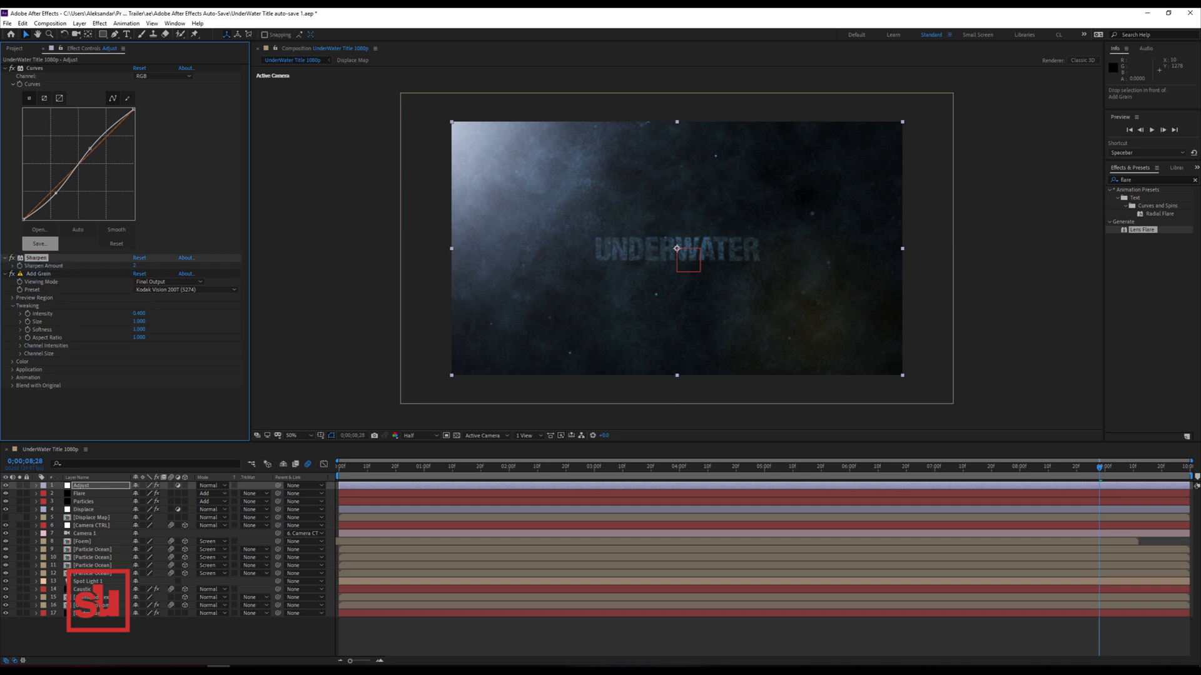
left_click(5, 68)
left_click(5, 92)
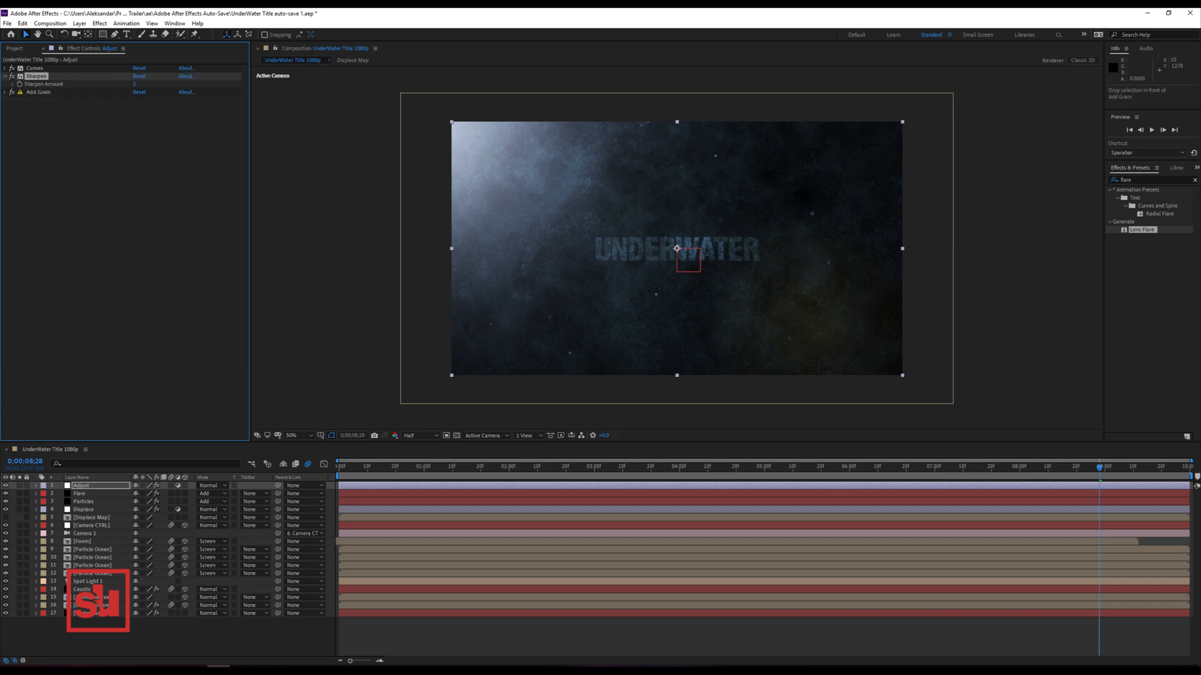